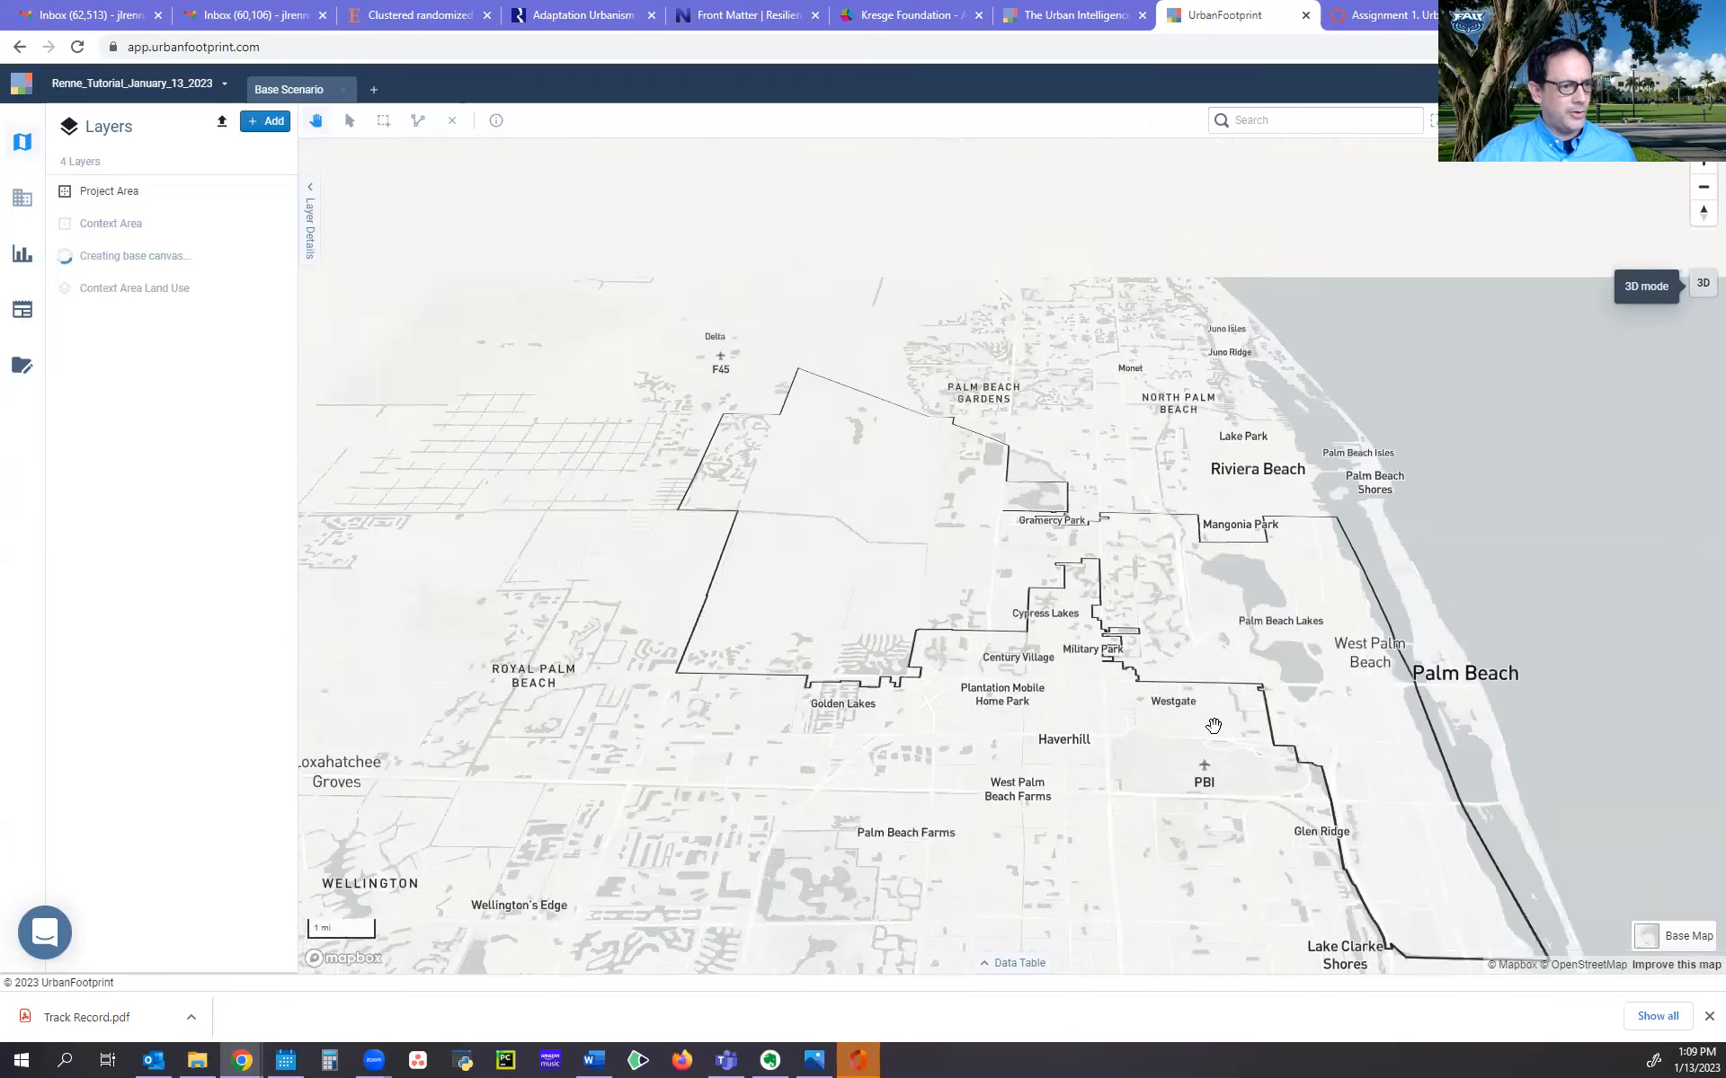
# Turn off 3D mode and set the base map to Satellite Faded after trying the Basic and Satellite styles
pyautogui.moveTo(1075, 561); pyautogui.dragTo(1244, 594)
pyautogui.click(1703, 283)
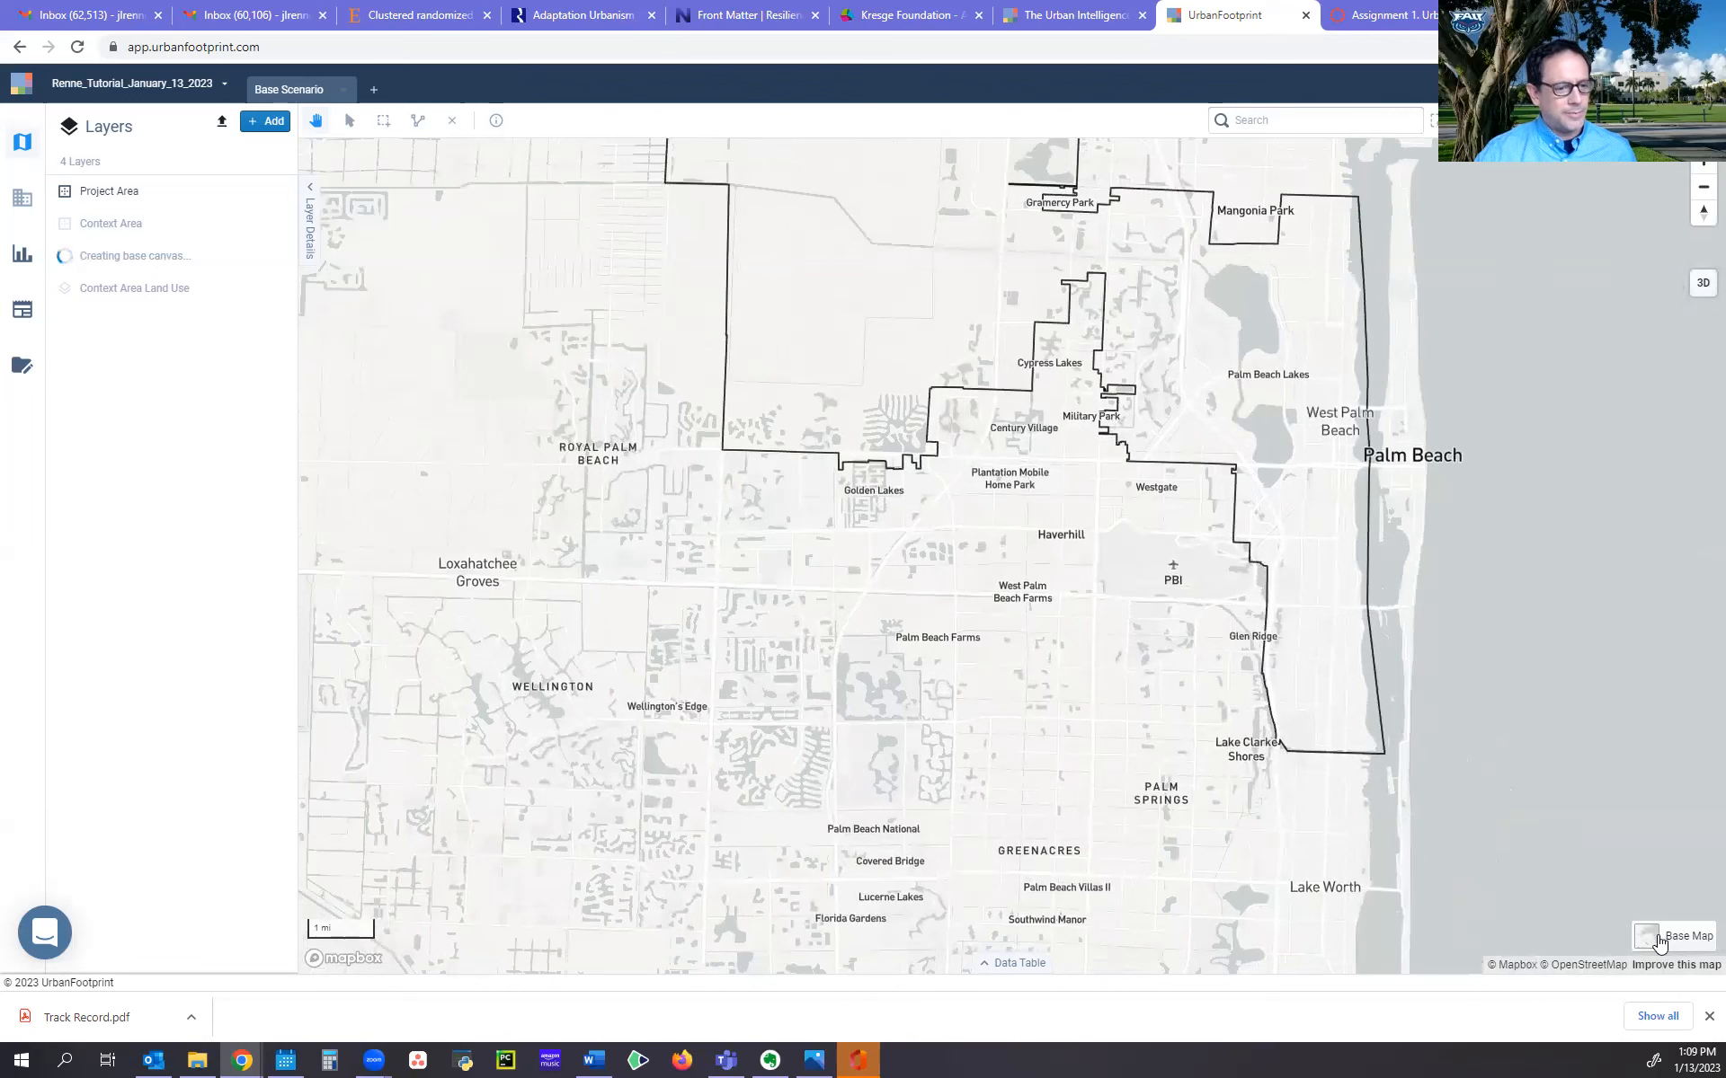
pyautogui.click(1659, 939)
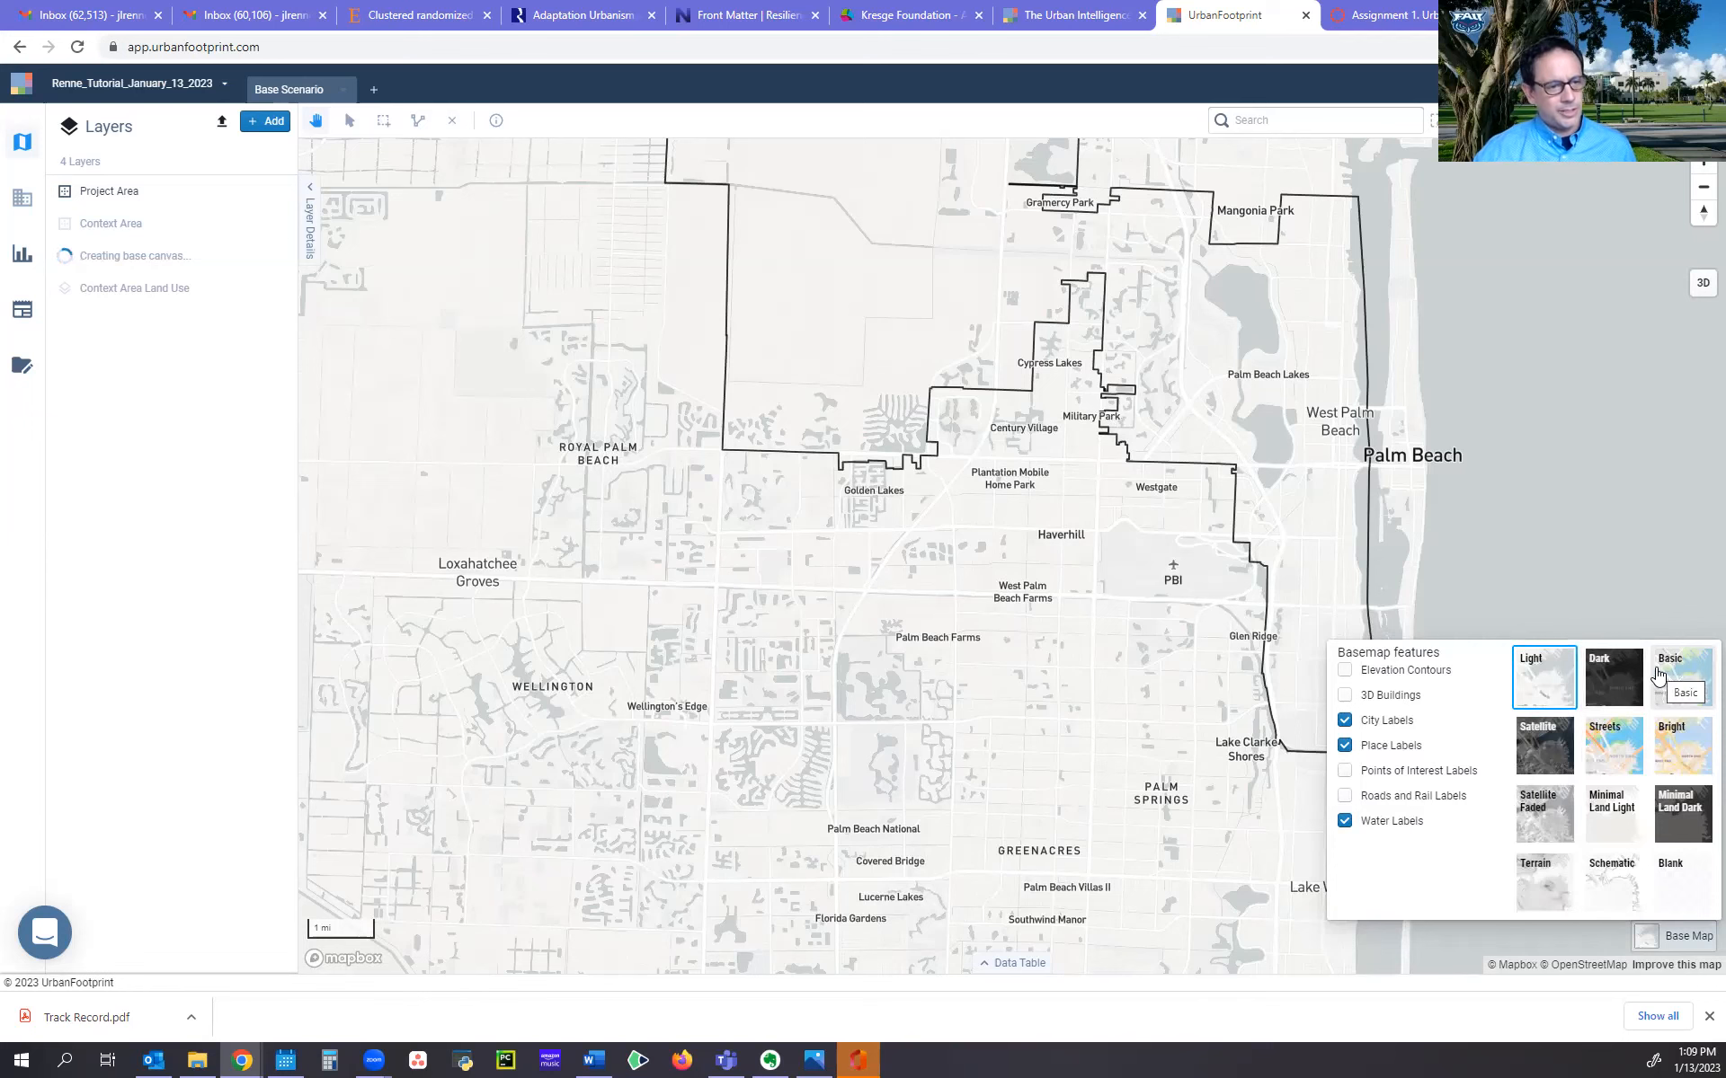
pyautogui.click(1686, 689)
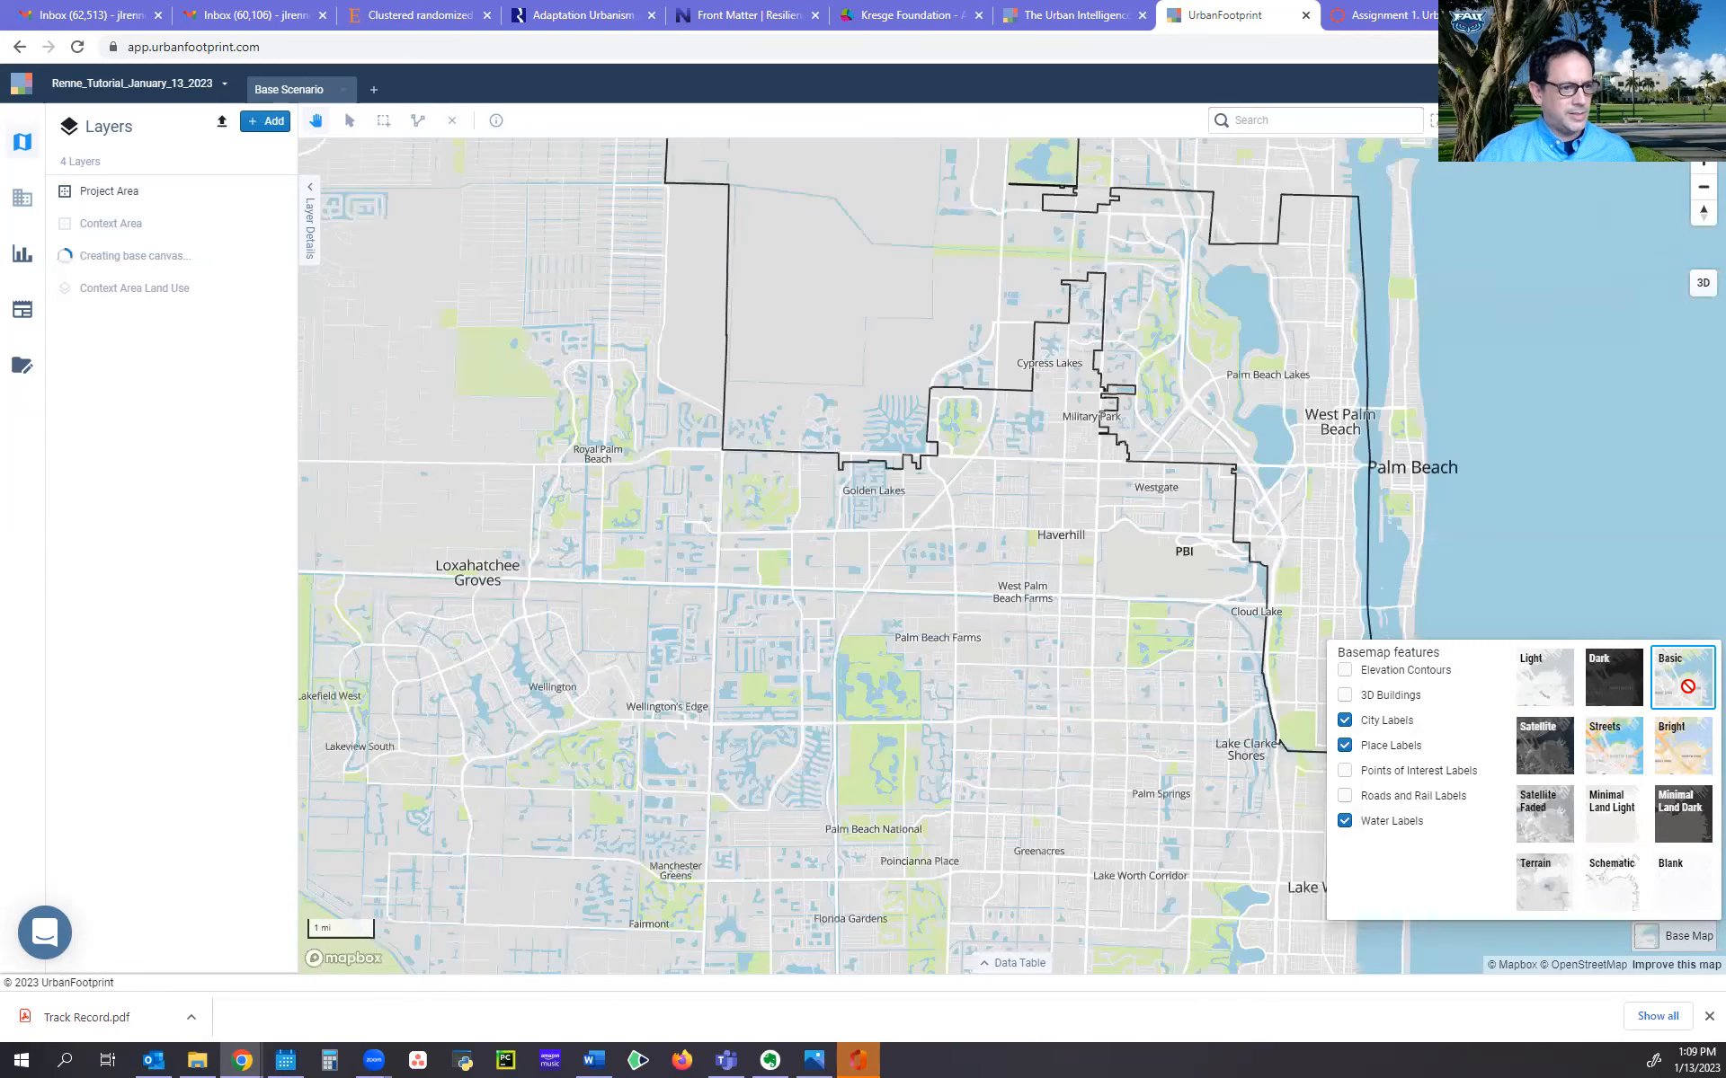
pyautogui.click(1553, 749)
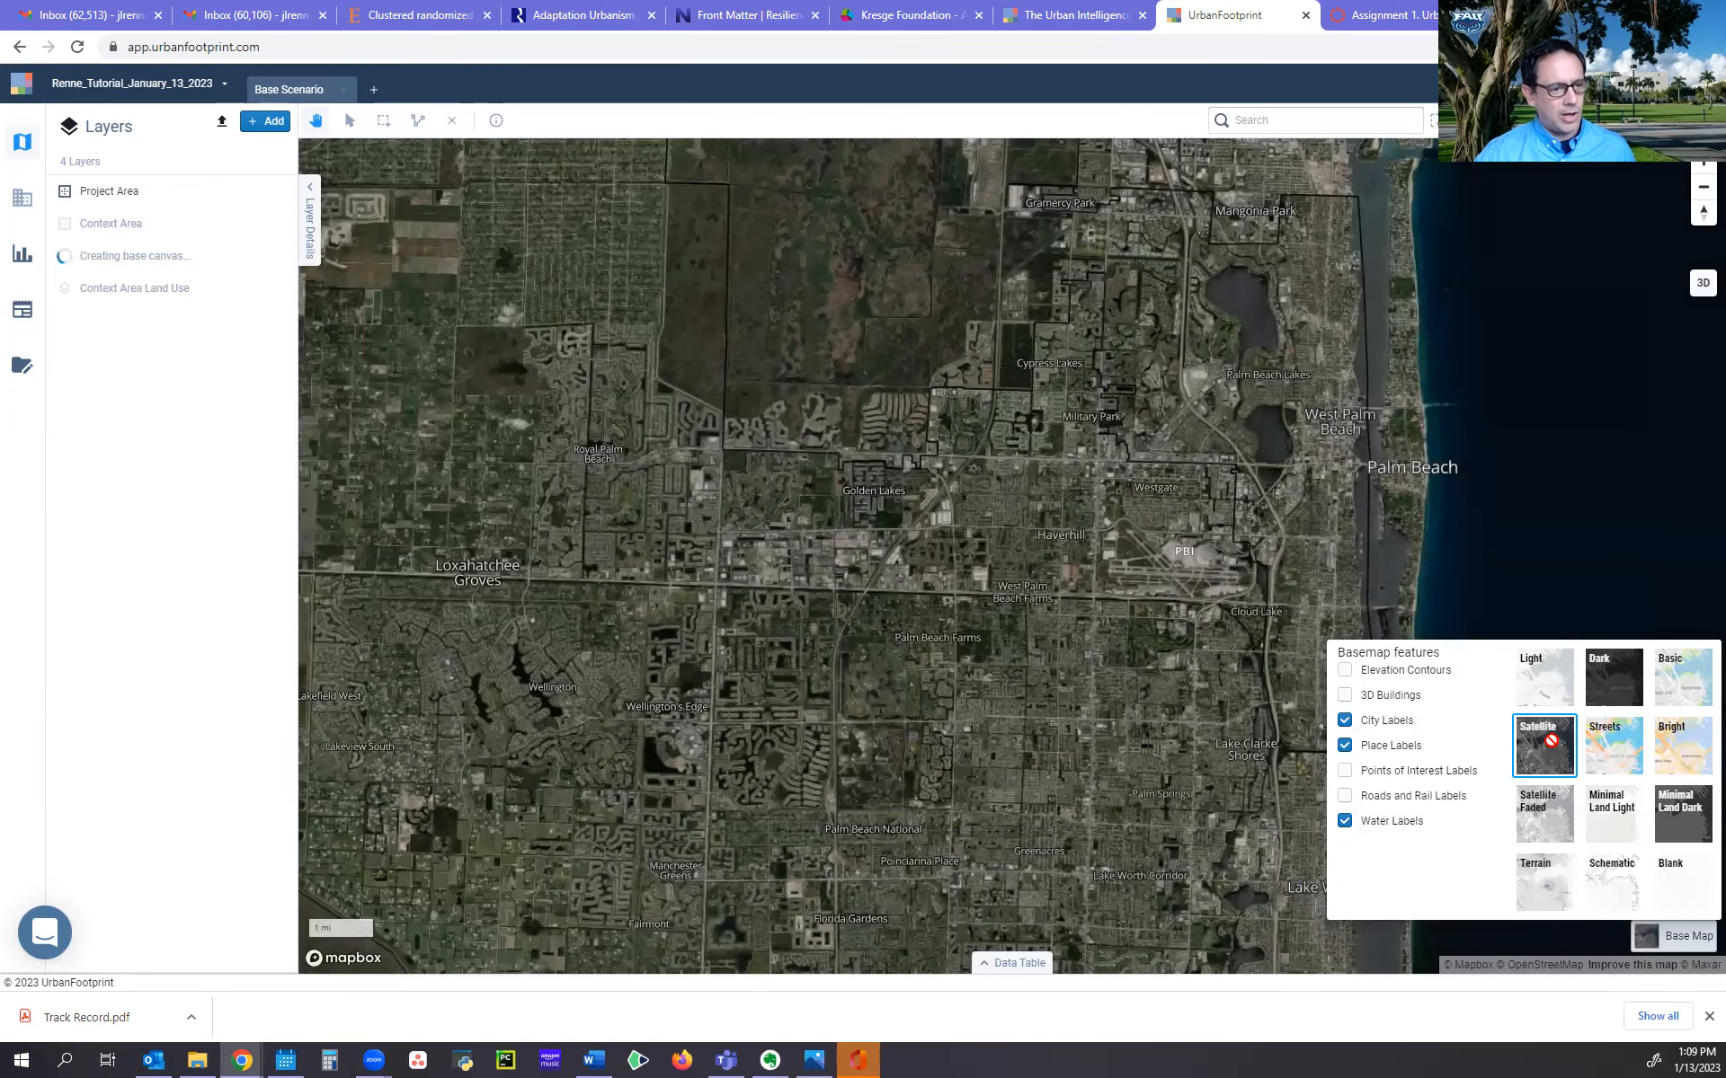
pyautogui.click(1539, 823)
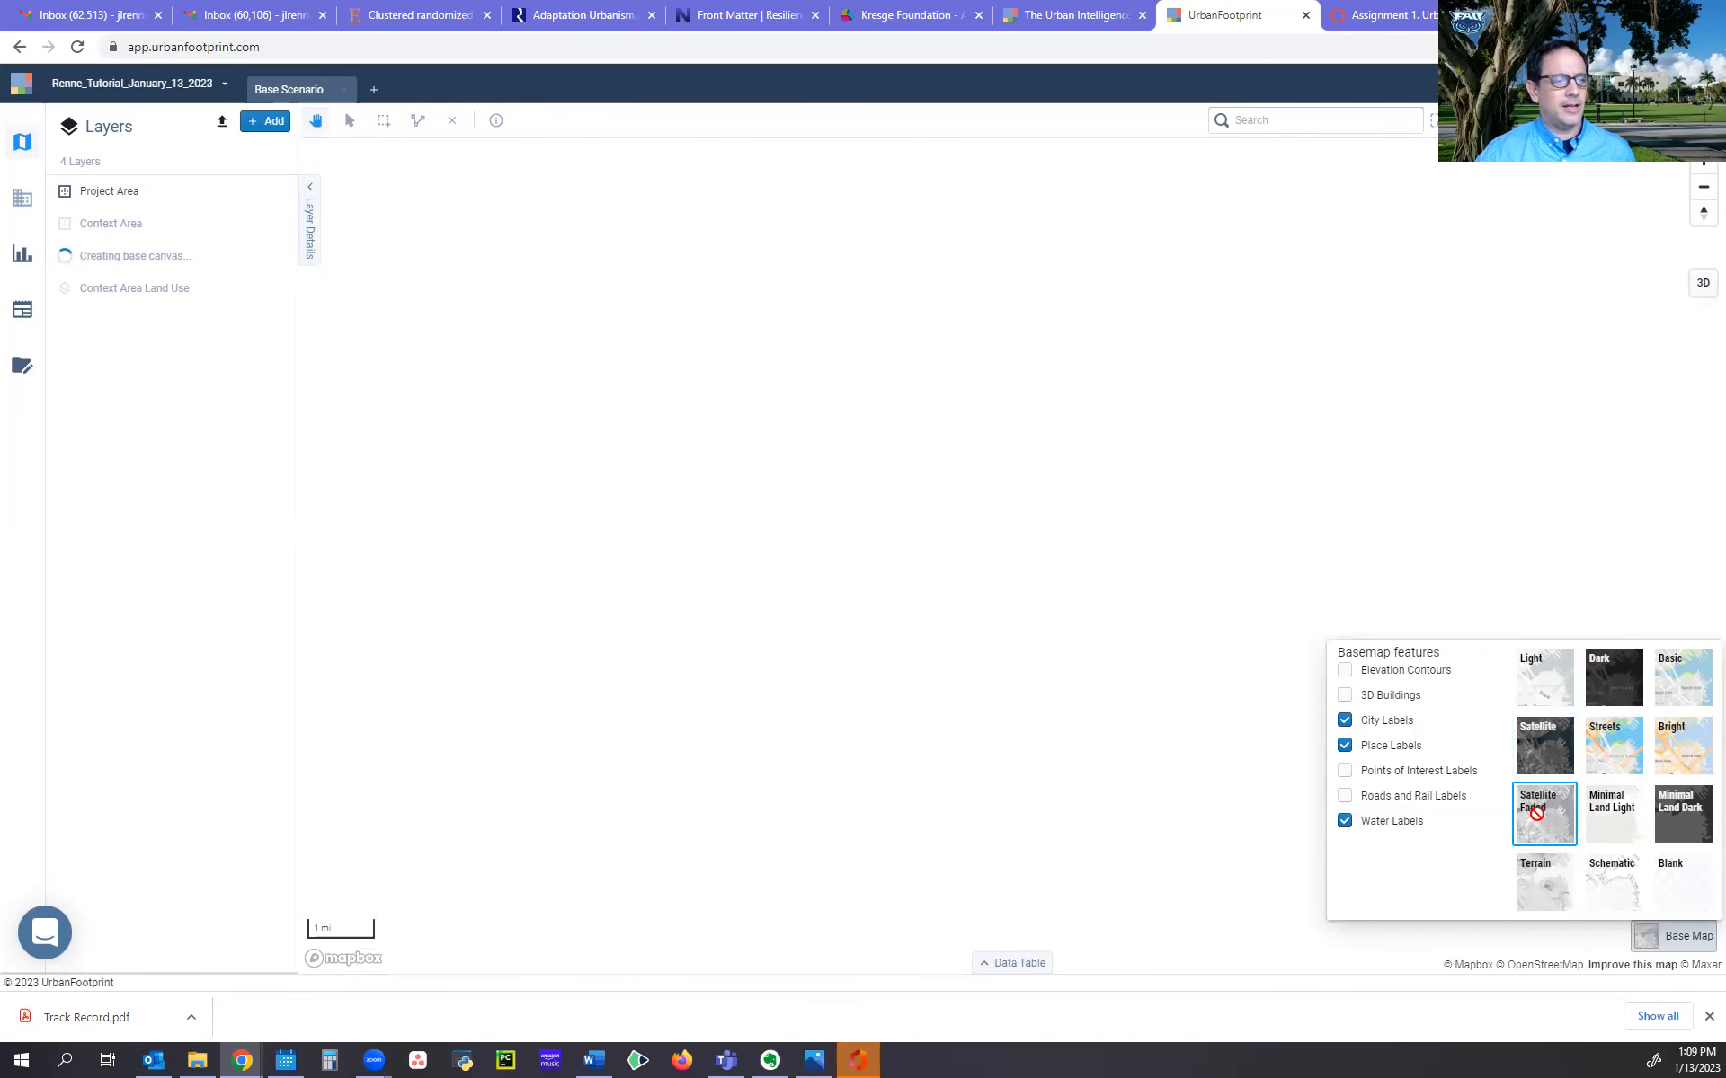
pyautogui.moveTo(1065, 469); pyautogui.dragTo(1105, 644)
pyautogui.moveTo(1086, 540); pyautogui.dragTo(1067, 500)
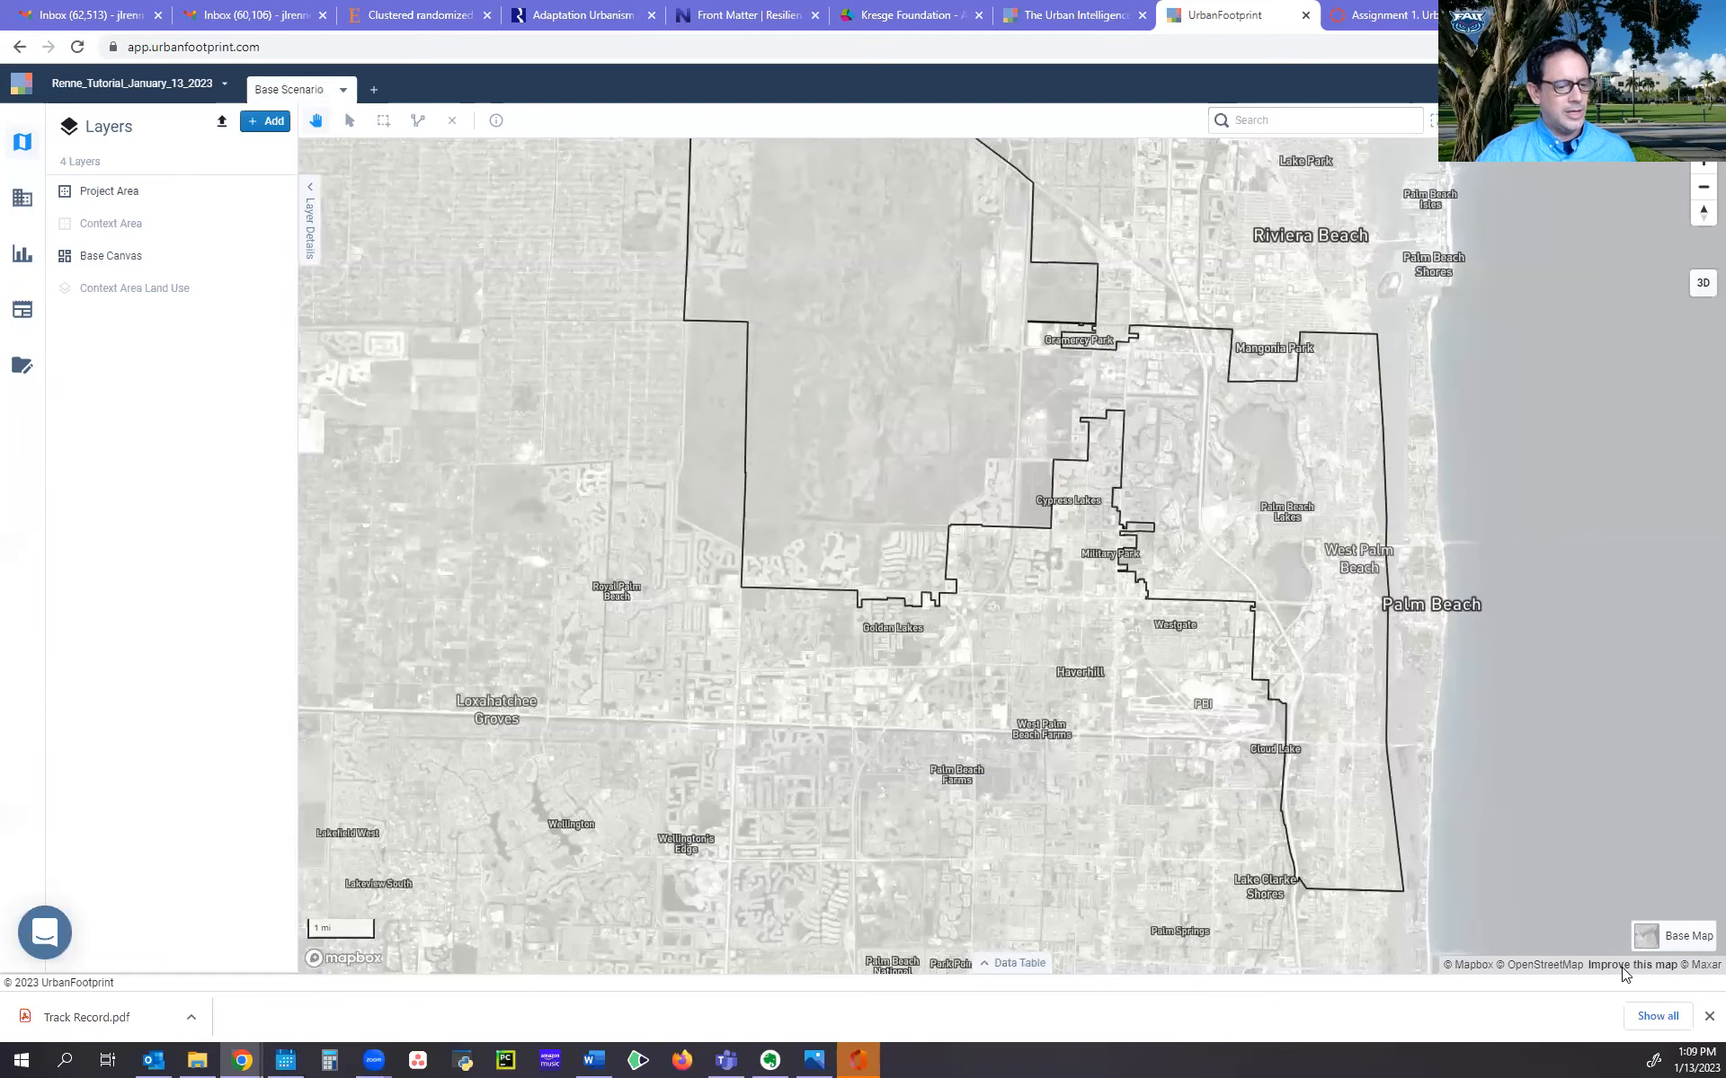
# Enable Roads and Rail Labels and Points of Interest Labels on the base map around West Palm Beach
pyautogui.moveTo(1647, 940)
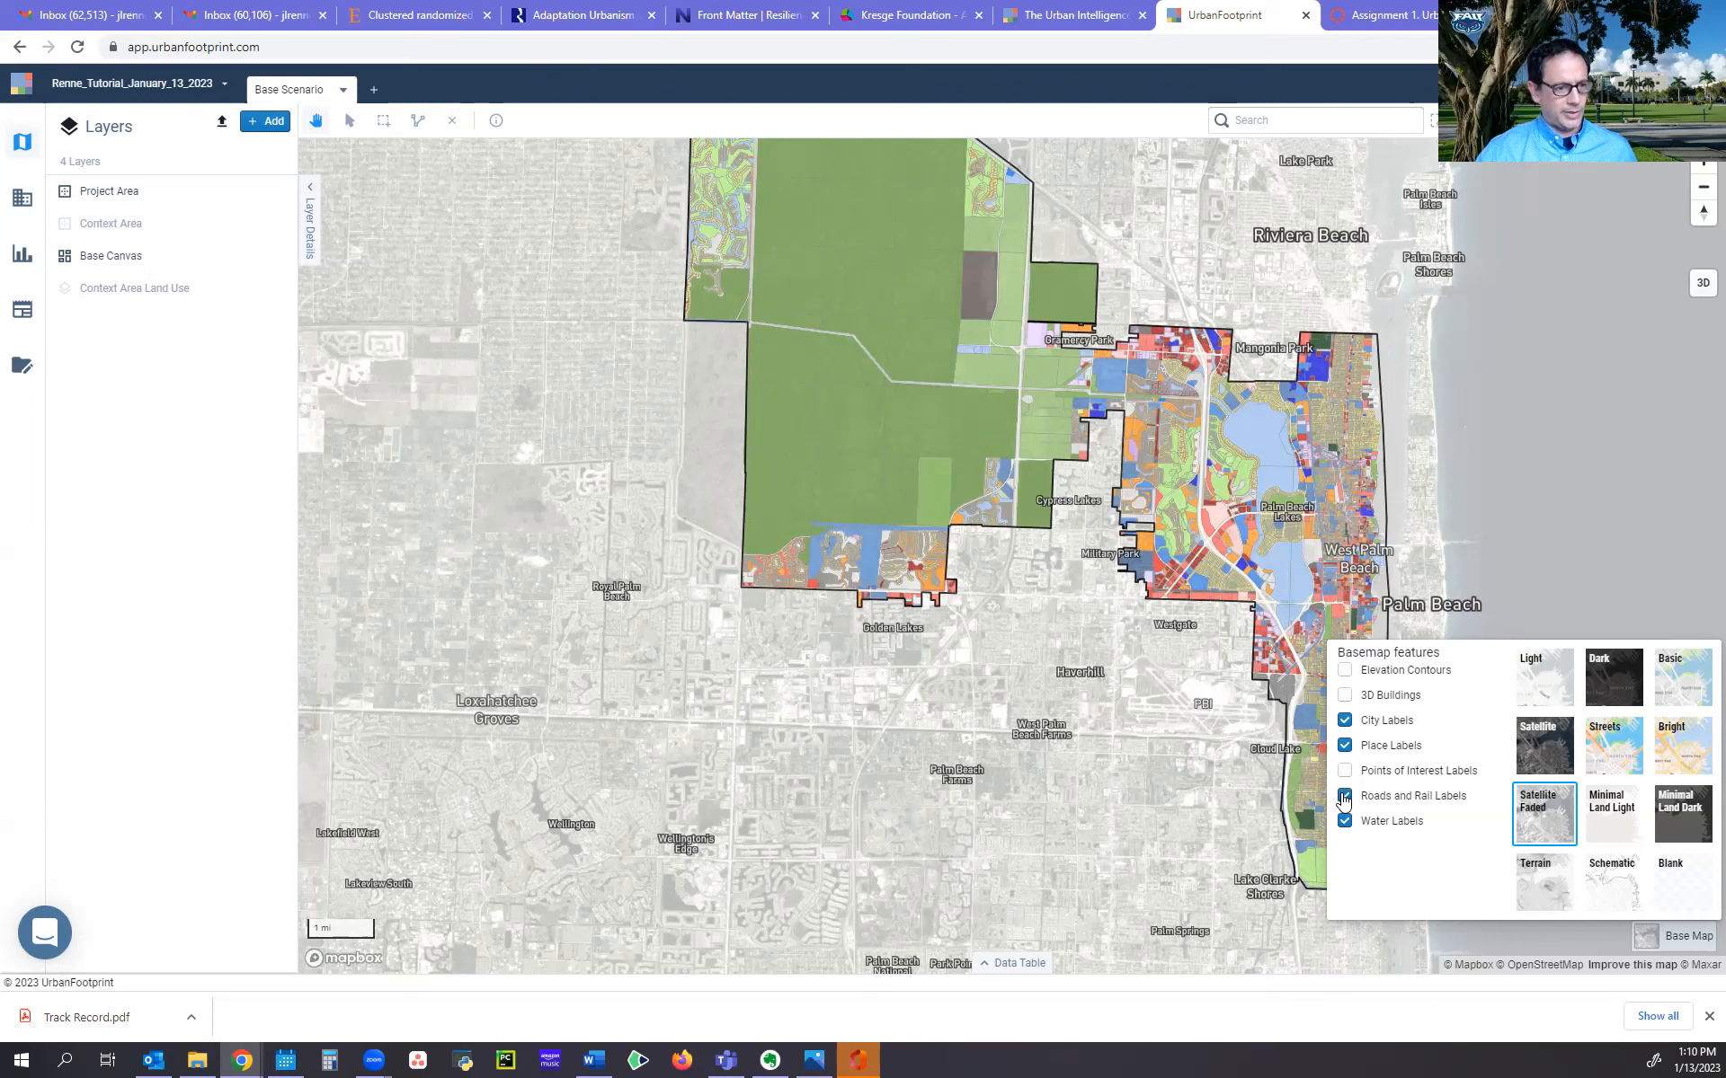
pyautogui.click(1343, 771)
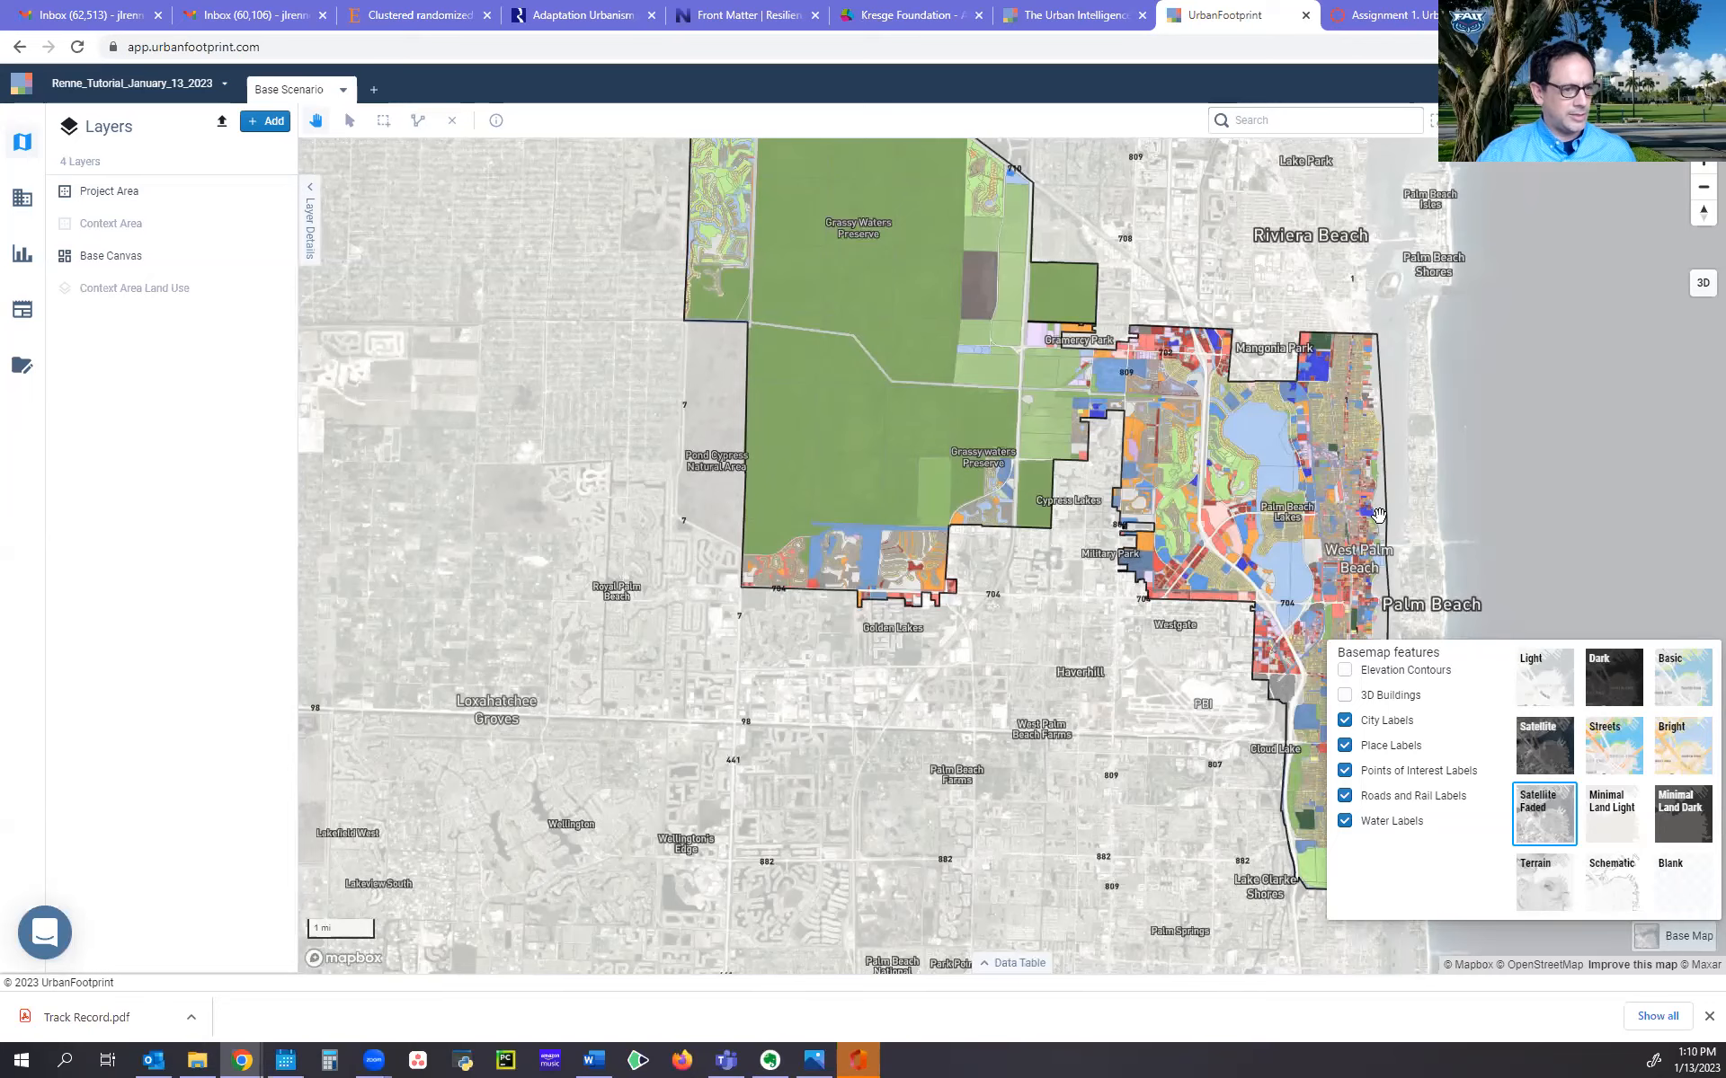
pyautogui.scroll(5, 1378, 514)
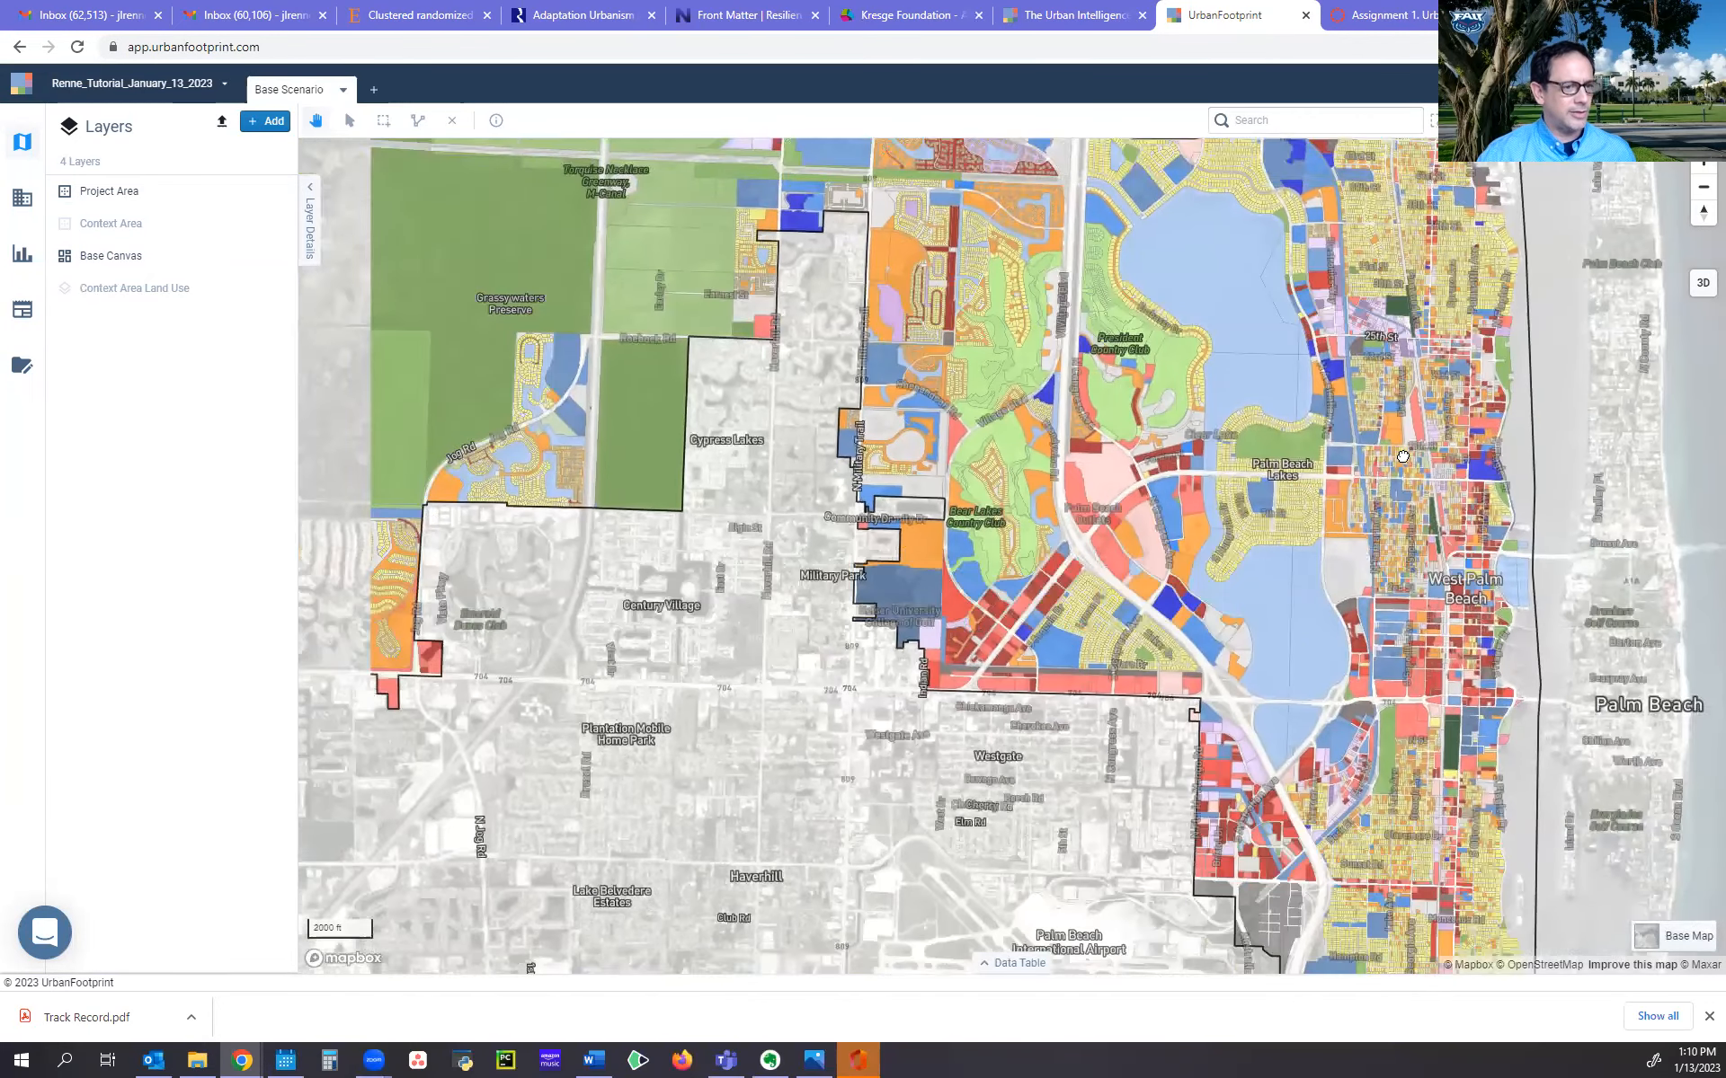
pyautogui.moveTo(1403, 456); pyautogui.dragTo(1349, 434)
# Hide the Base Canvas layer so the land-use colours no longer cover the base map
pyautogui.moveTo(181, 261)
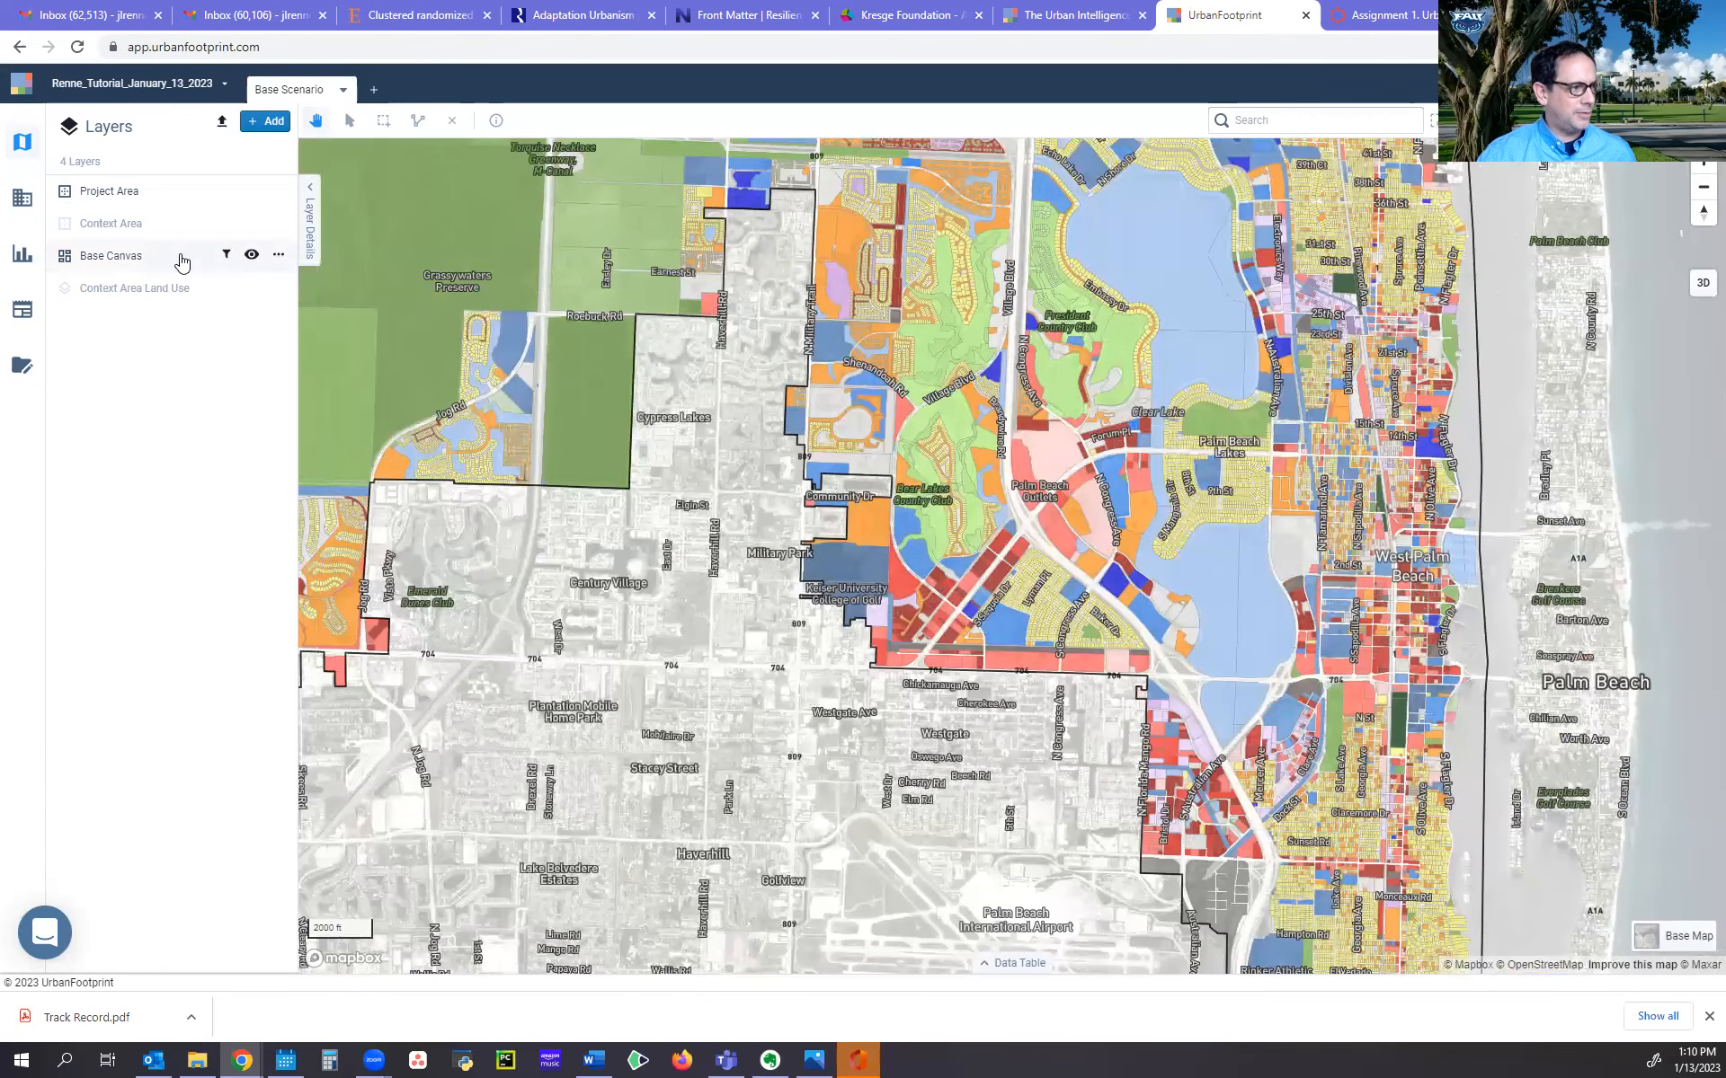
pyautogui.click(252, 256)
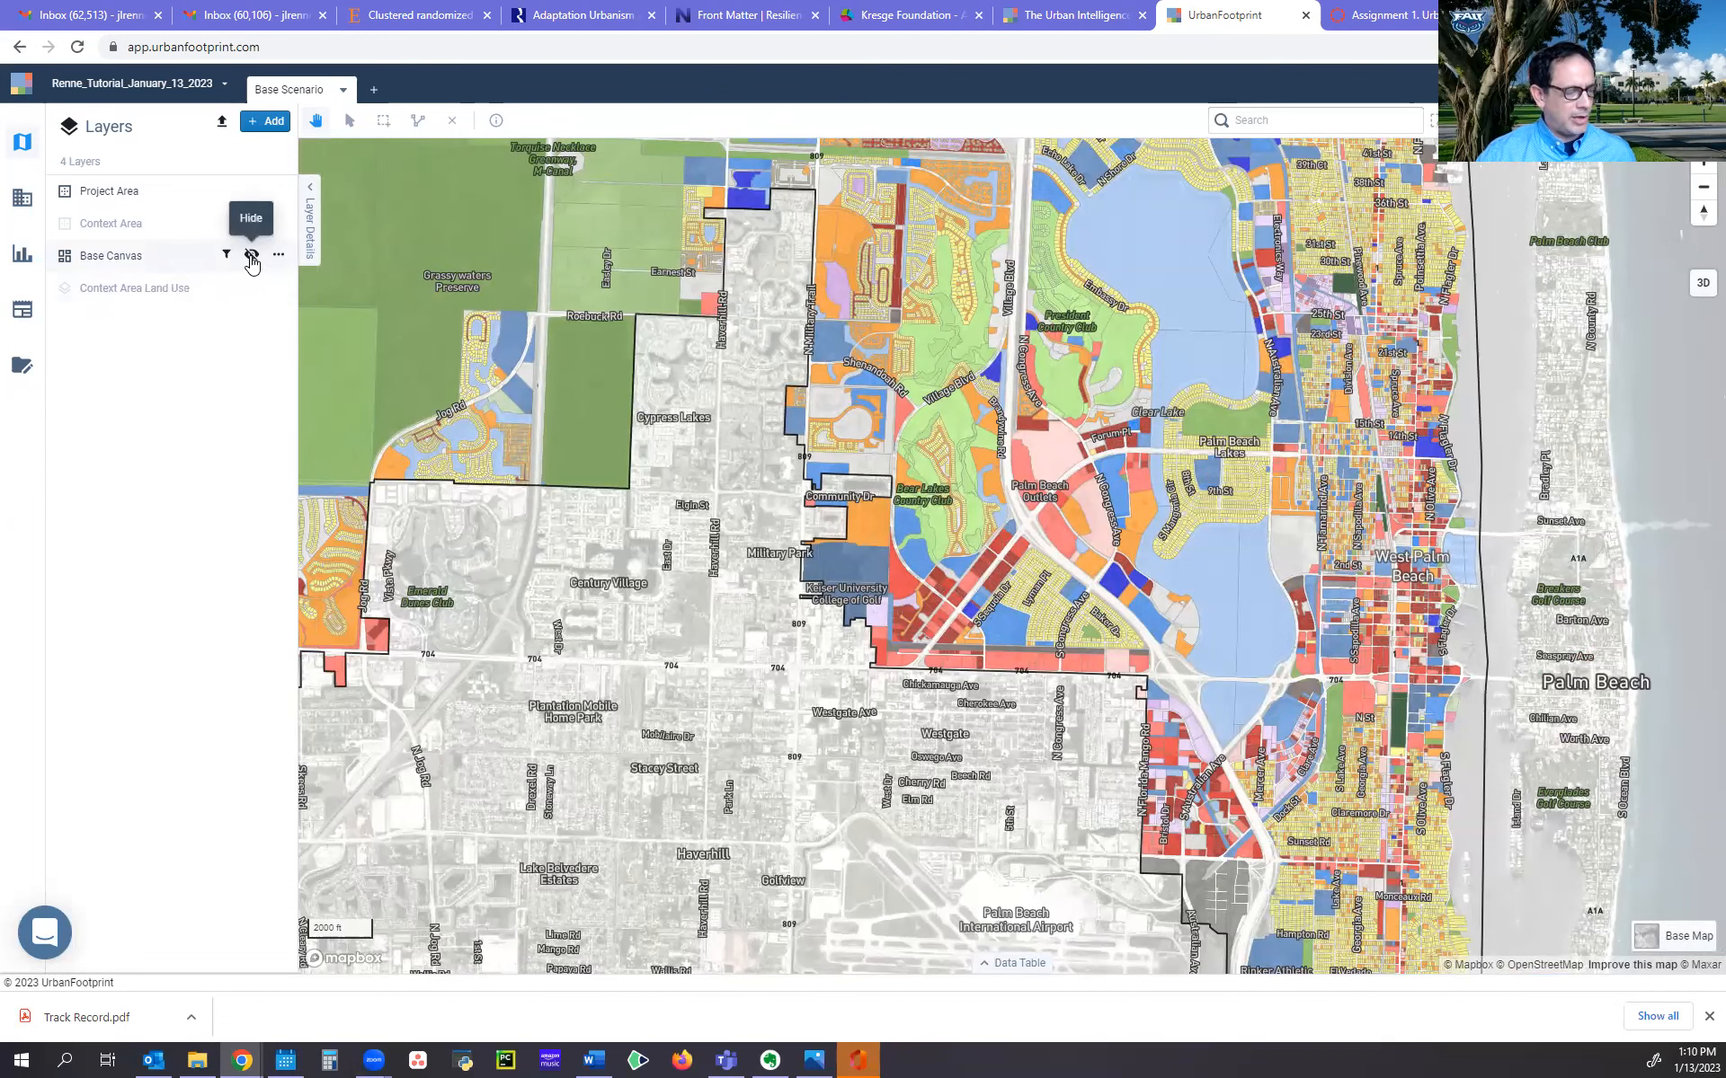
pyautogui.click(252, 258)
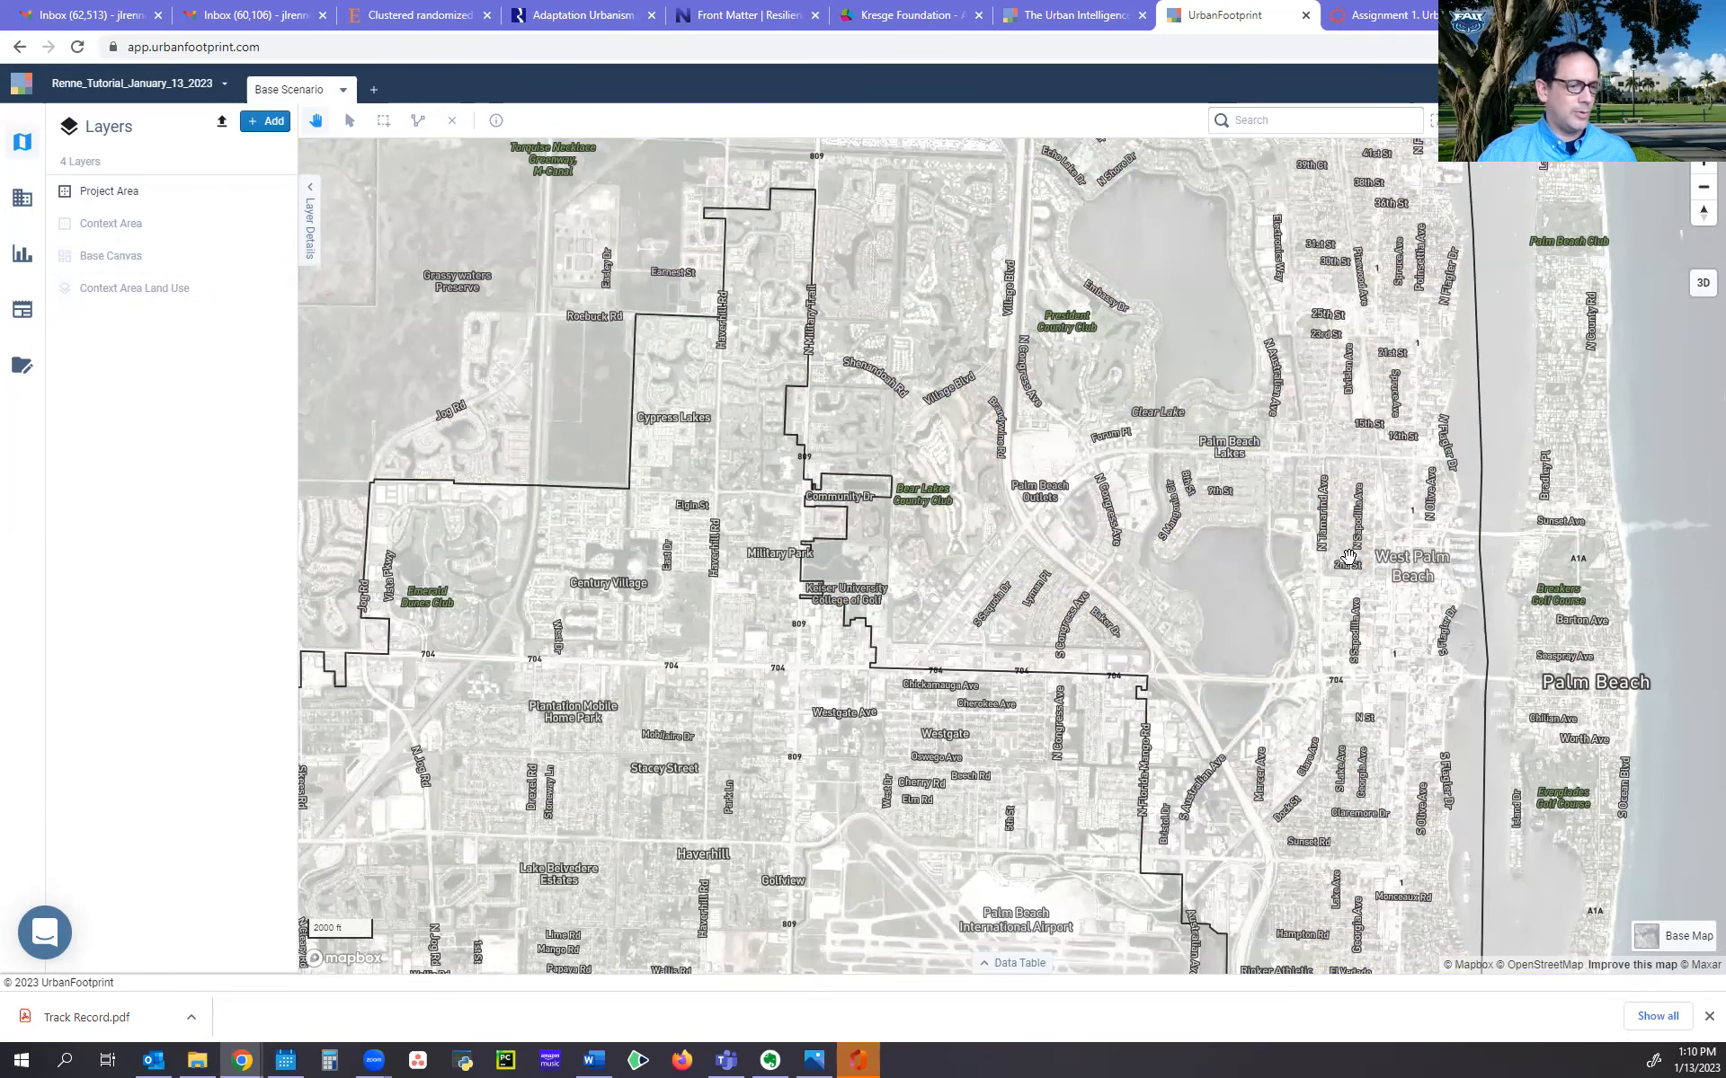
# Enable 3D Buildings on the base map and switch the downtown West Palm Beach view to 3D mode
pyautogui.scroll(5, 1345, 538)
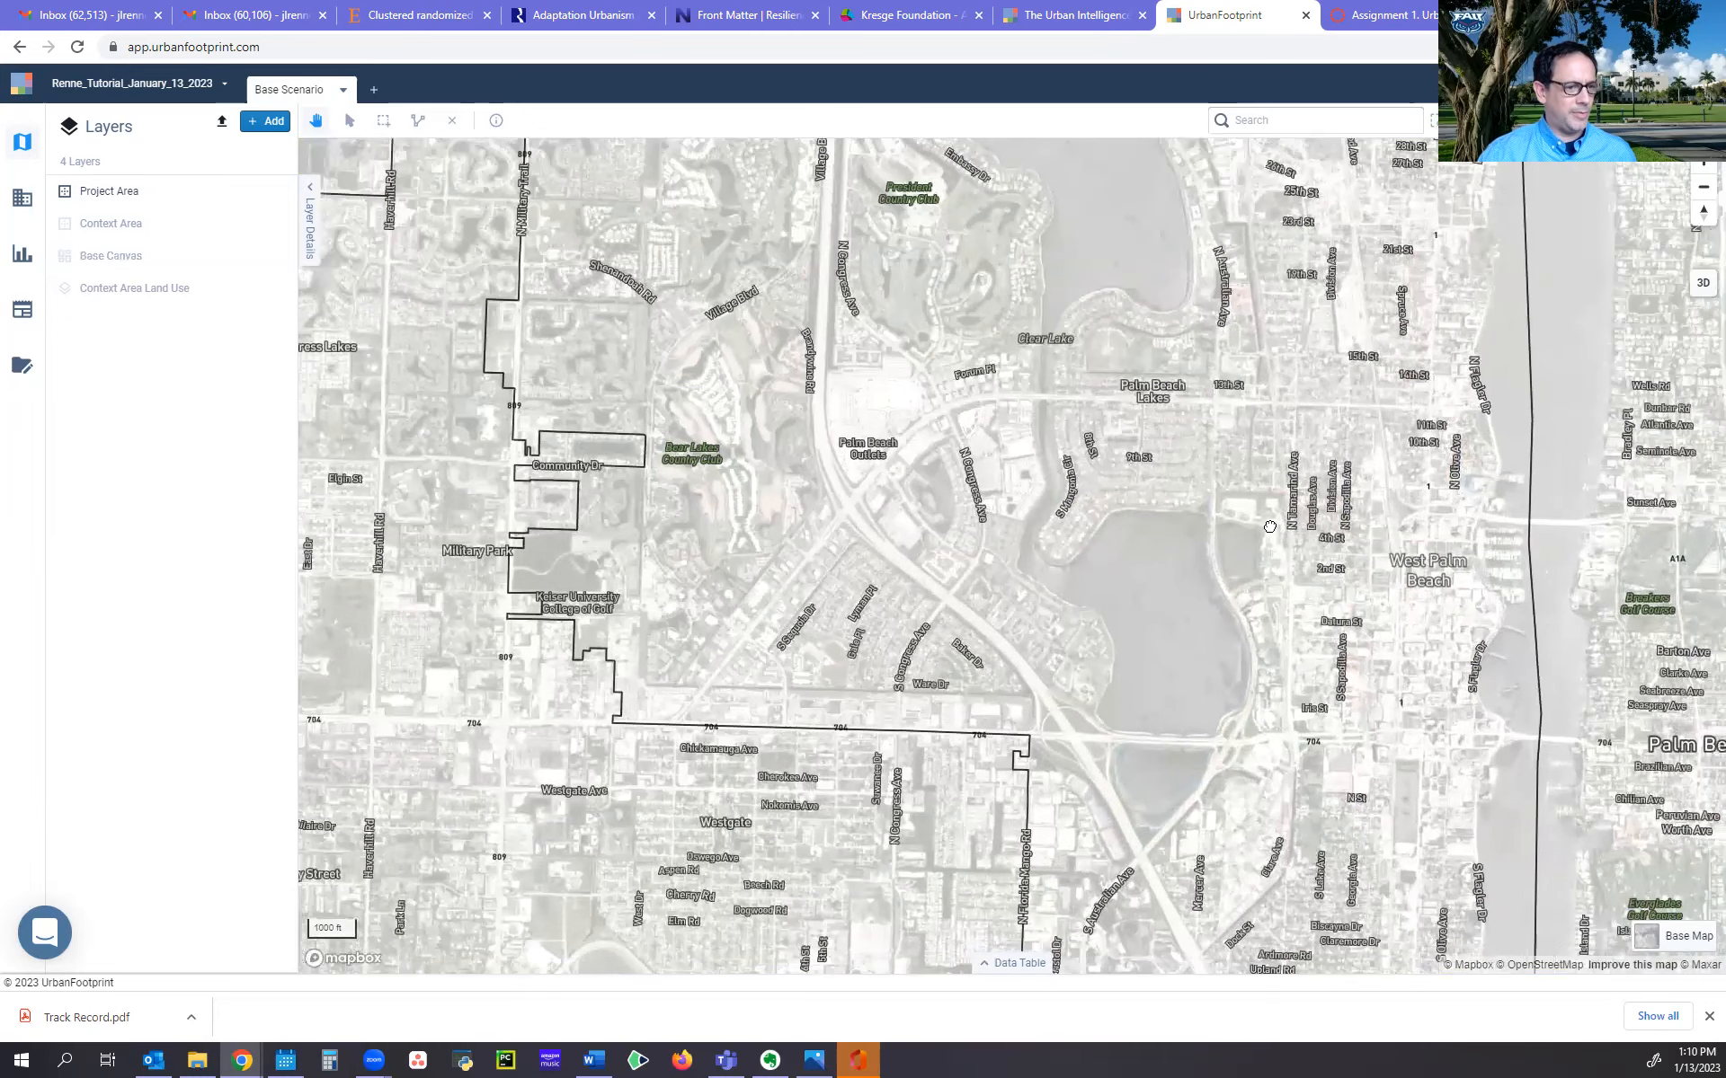
pyautogui.scroll(2, 1247, 497)
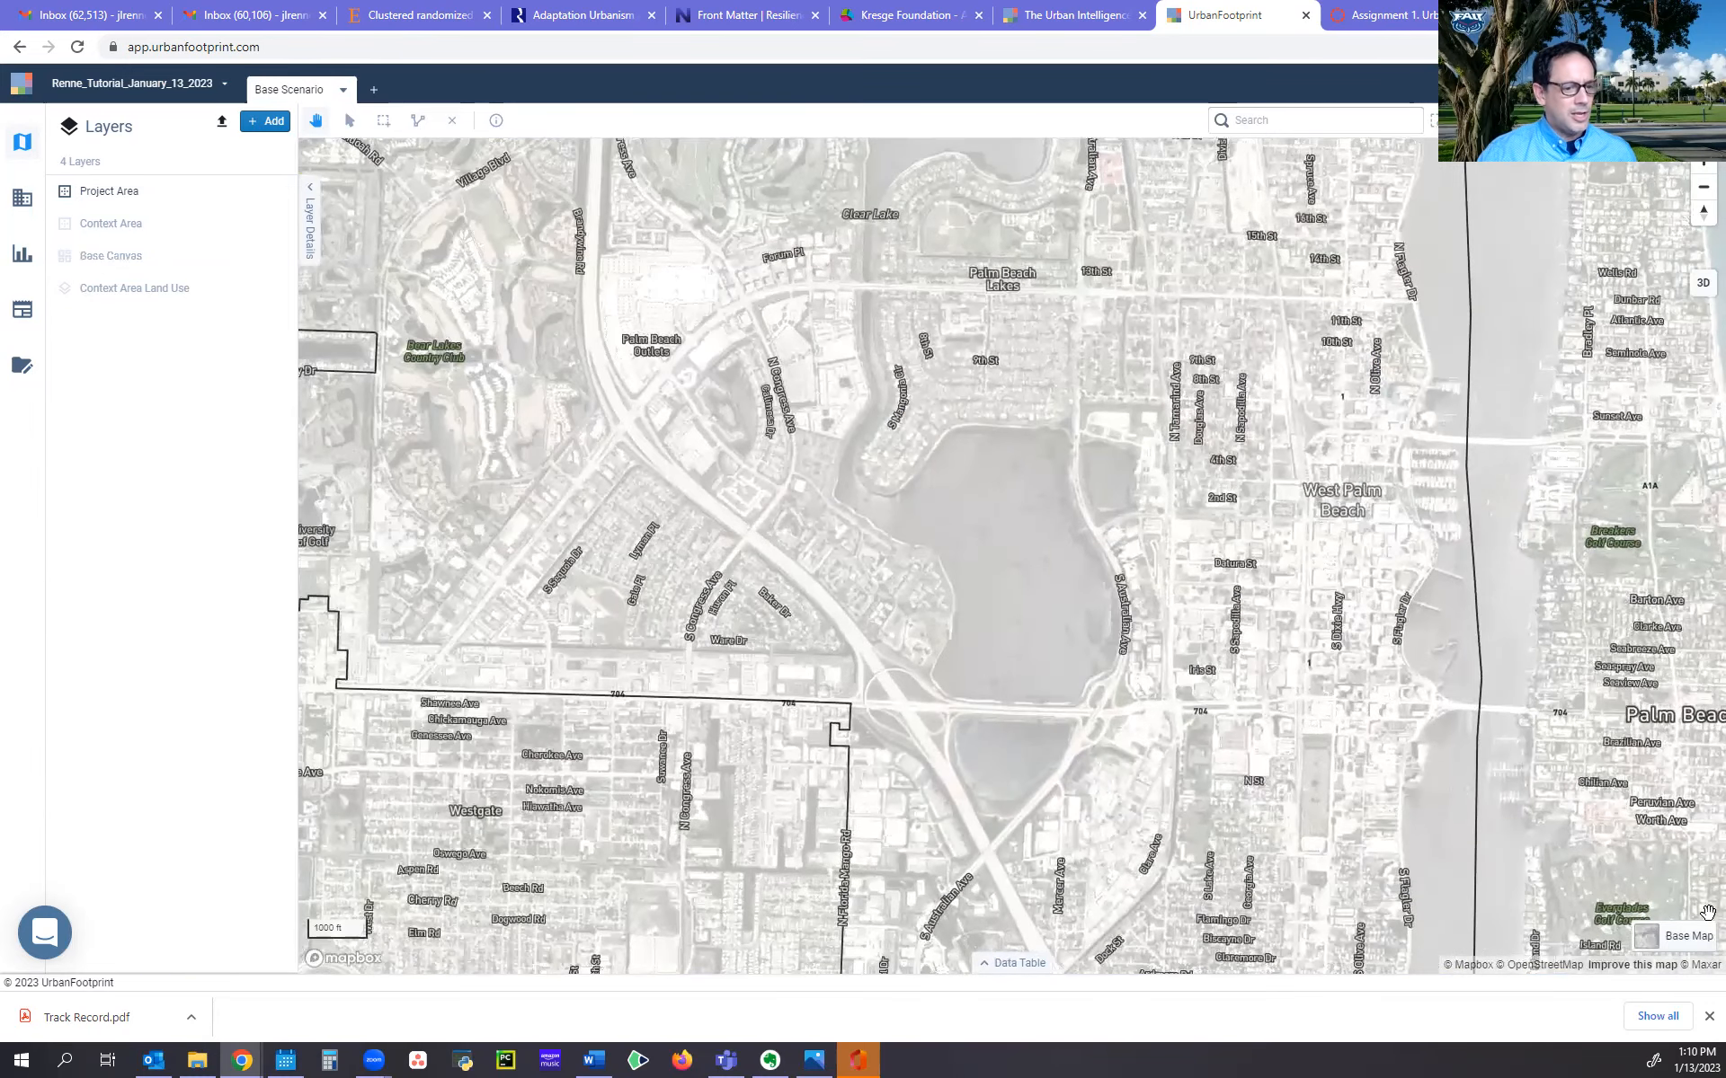
pyautogui.click(1650, 941)
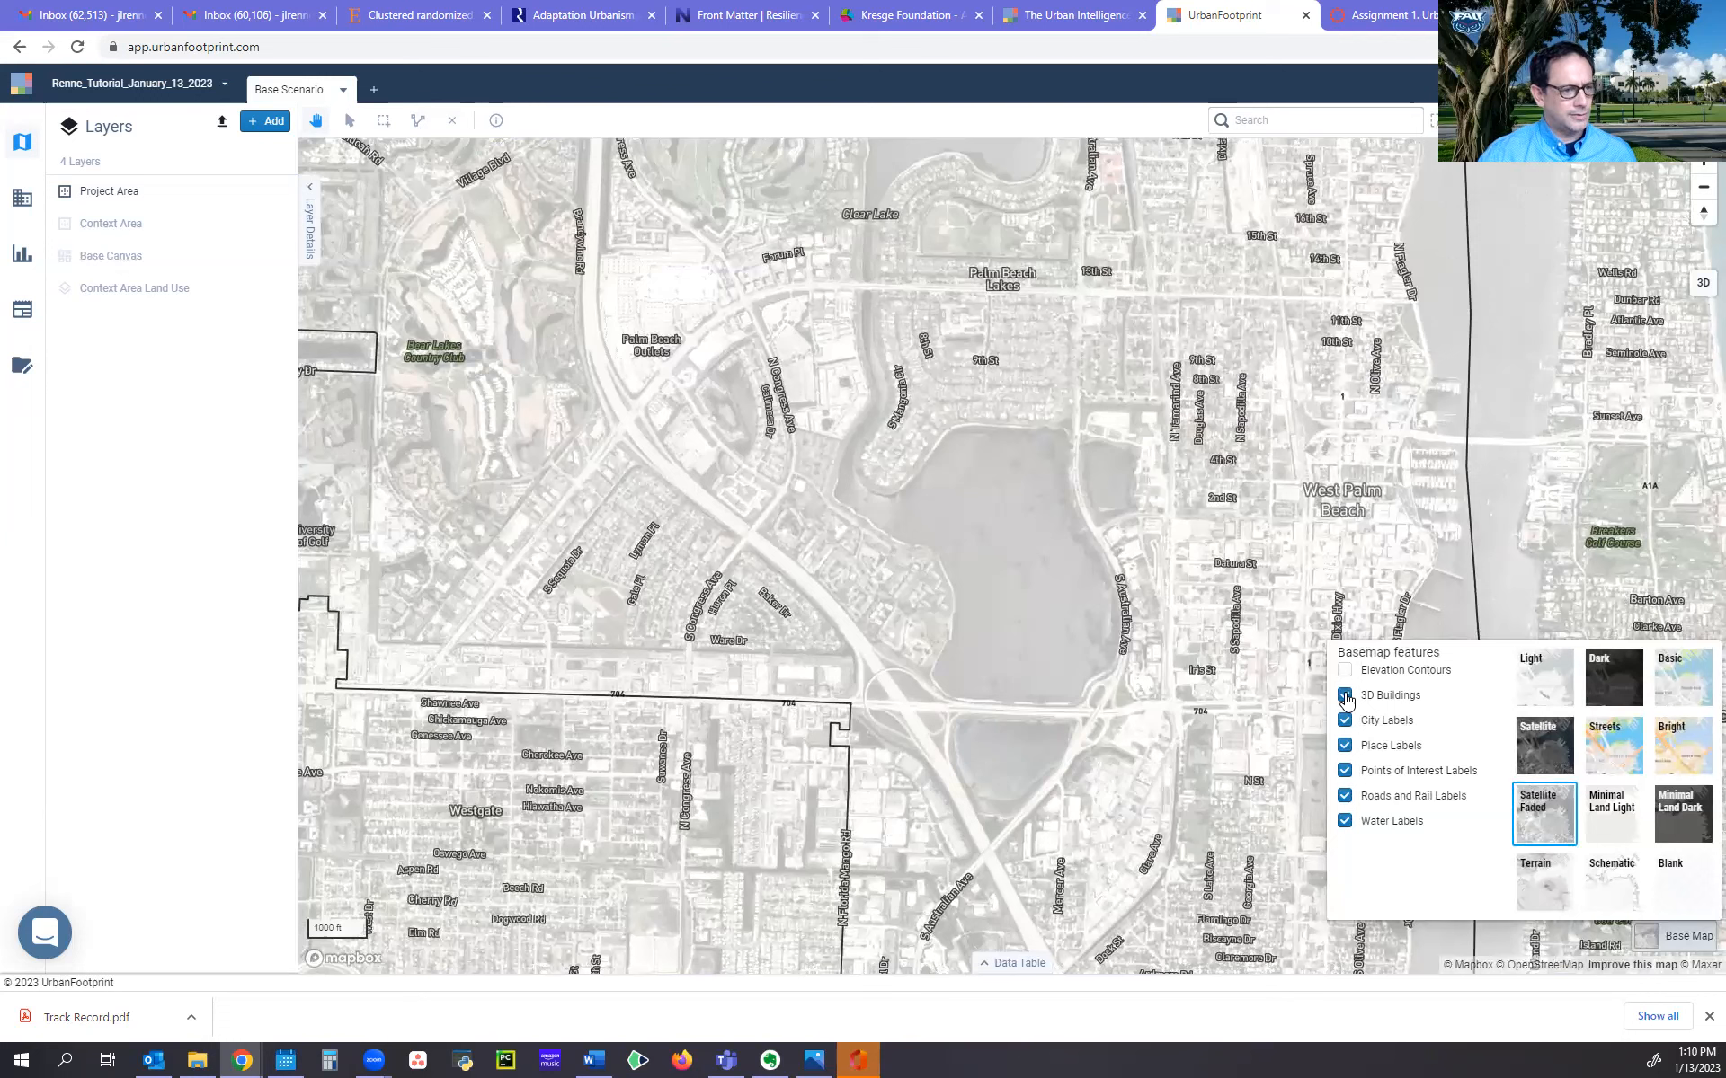
pyautogui.click(1416, 505)
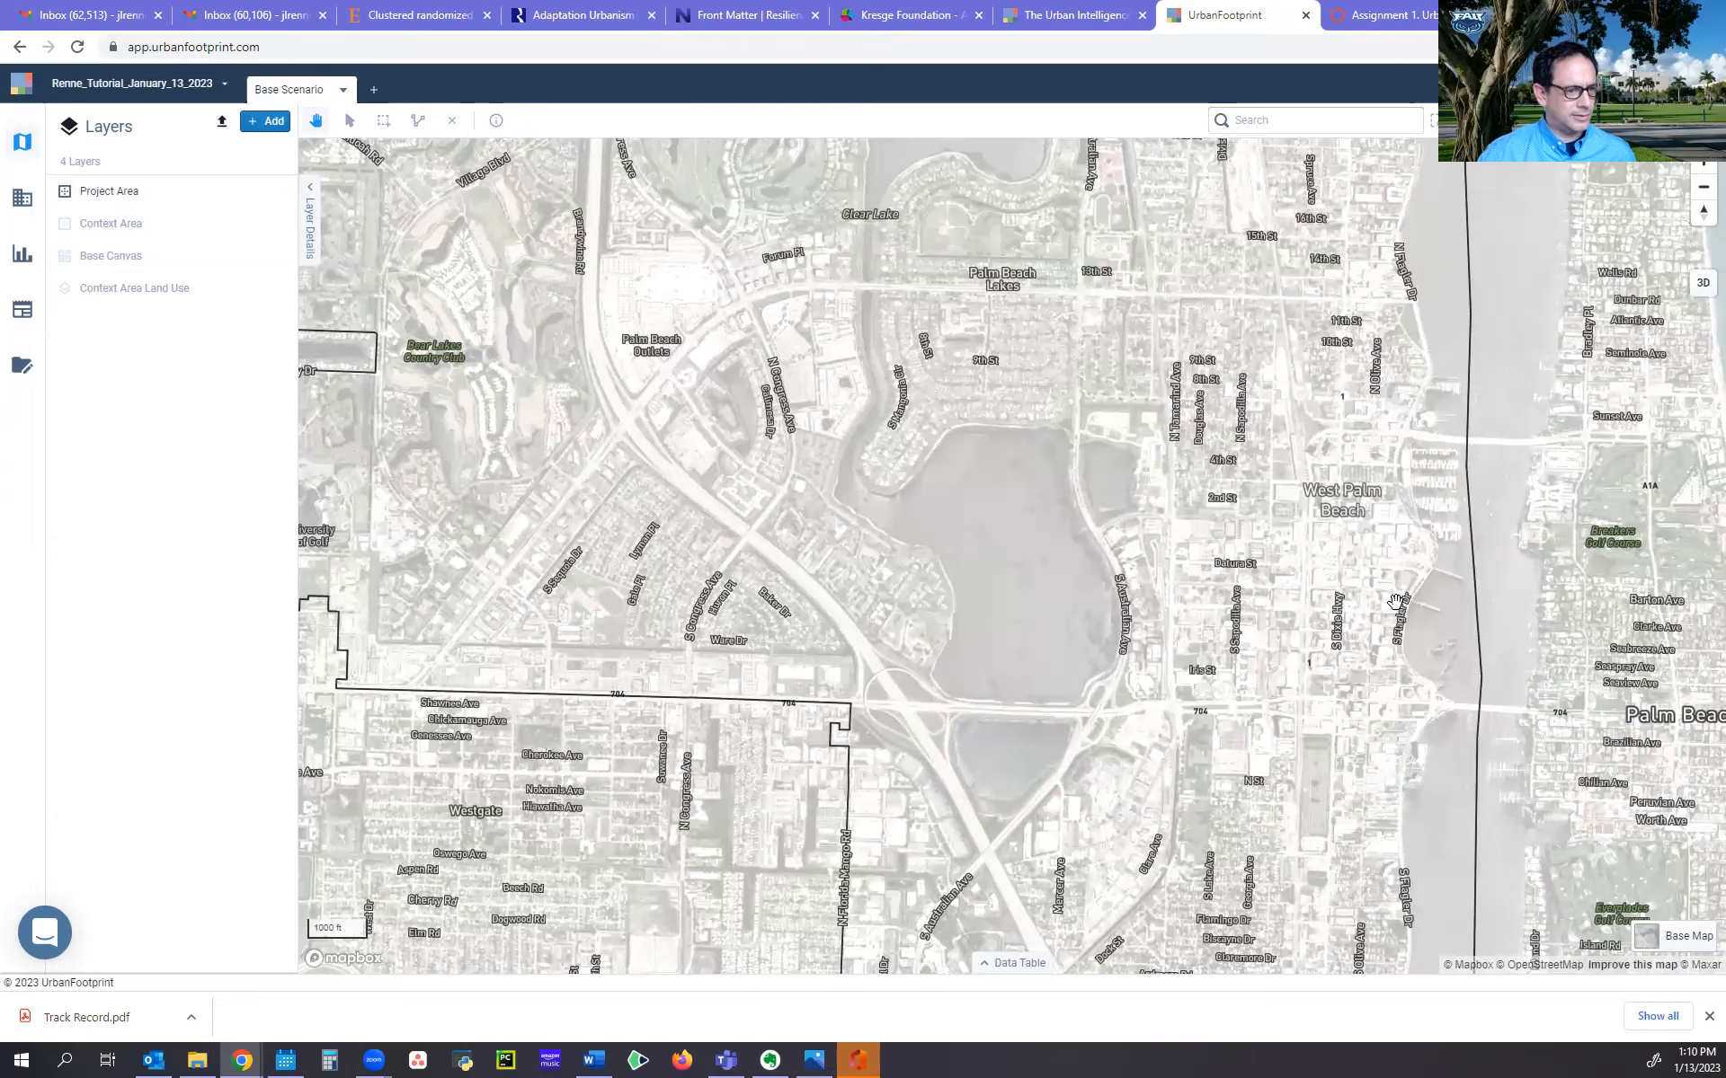
pyautogui.scroll(3, 1395, 600)
pyautogui.scroll(2, 1371, 738)
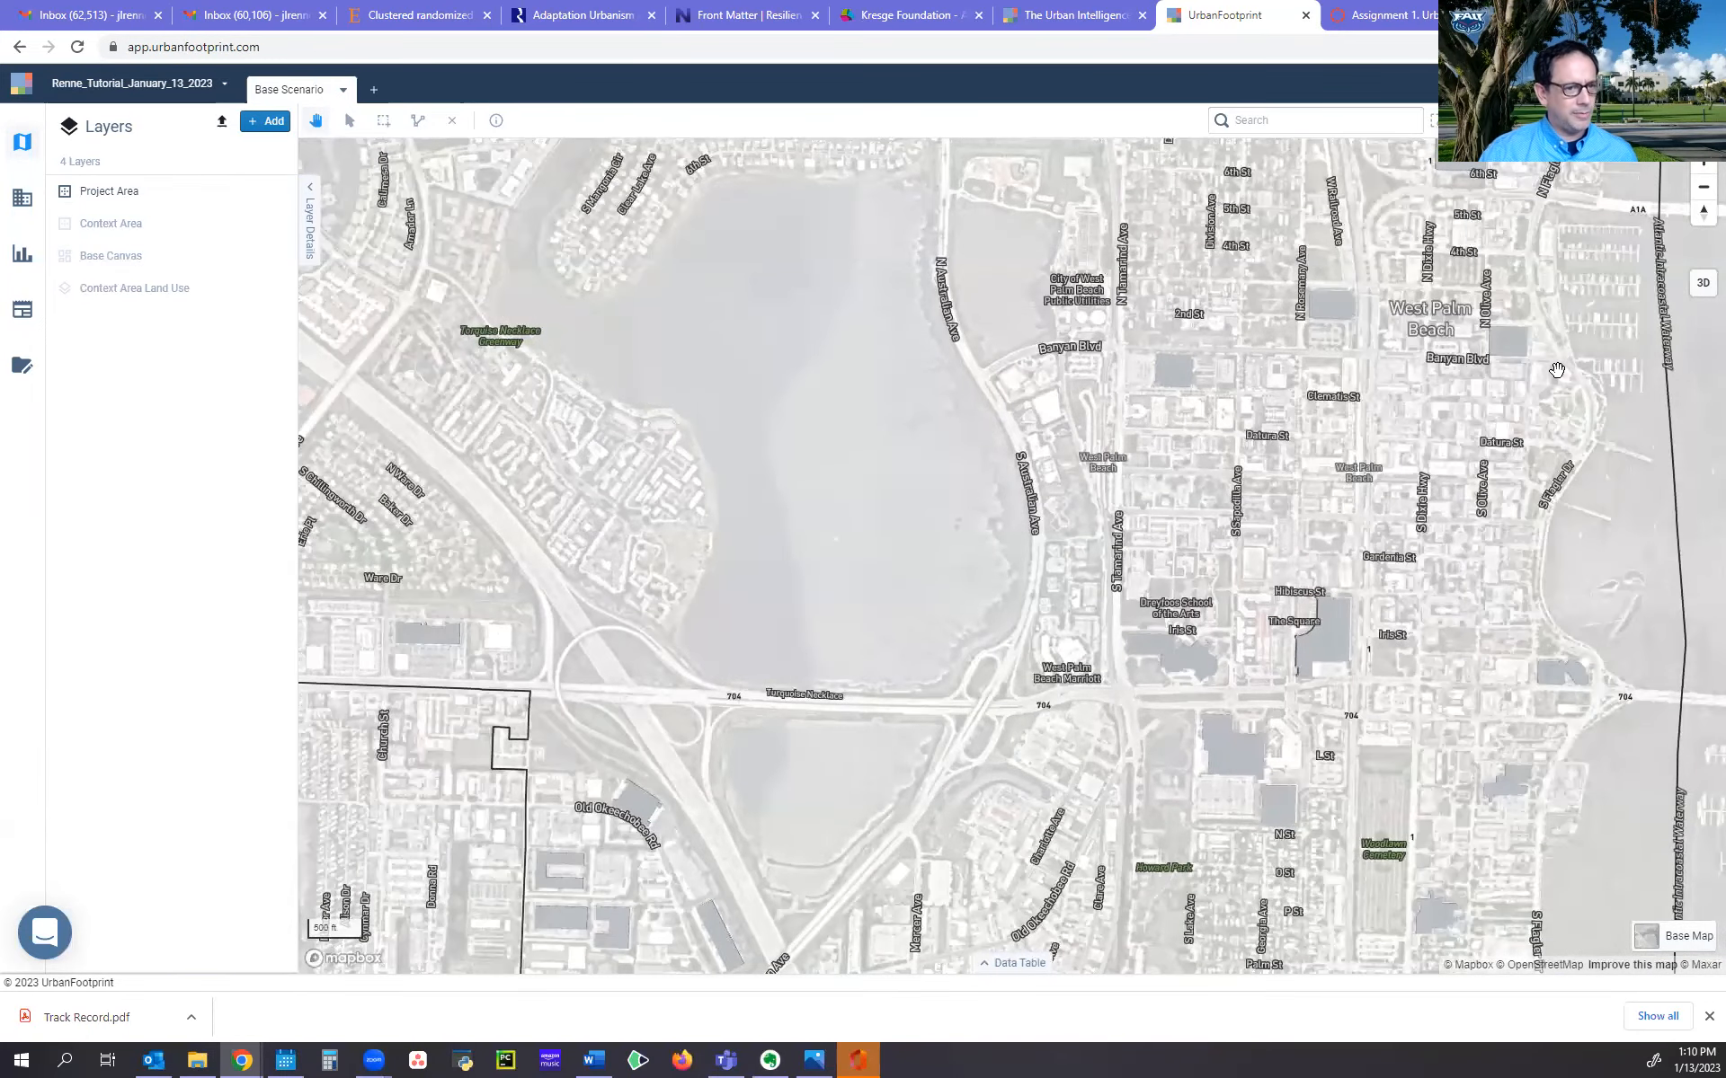
pyautogui.click(1700, 286)
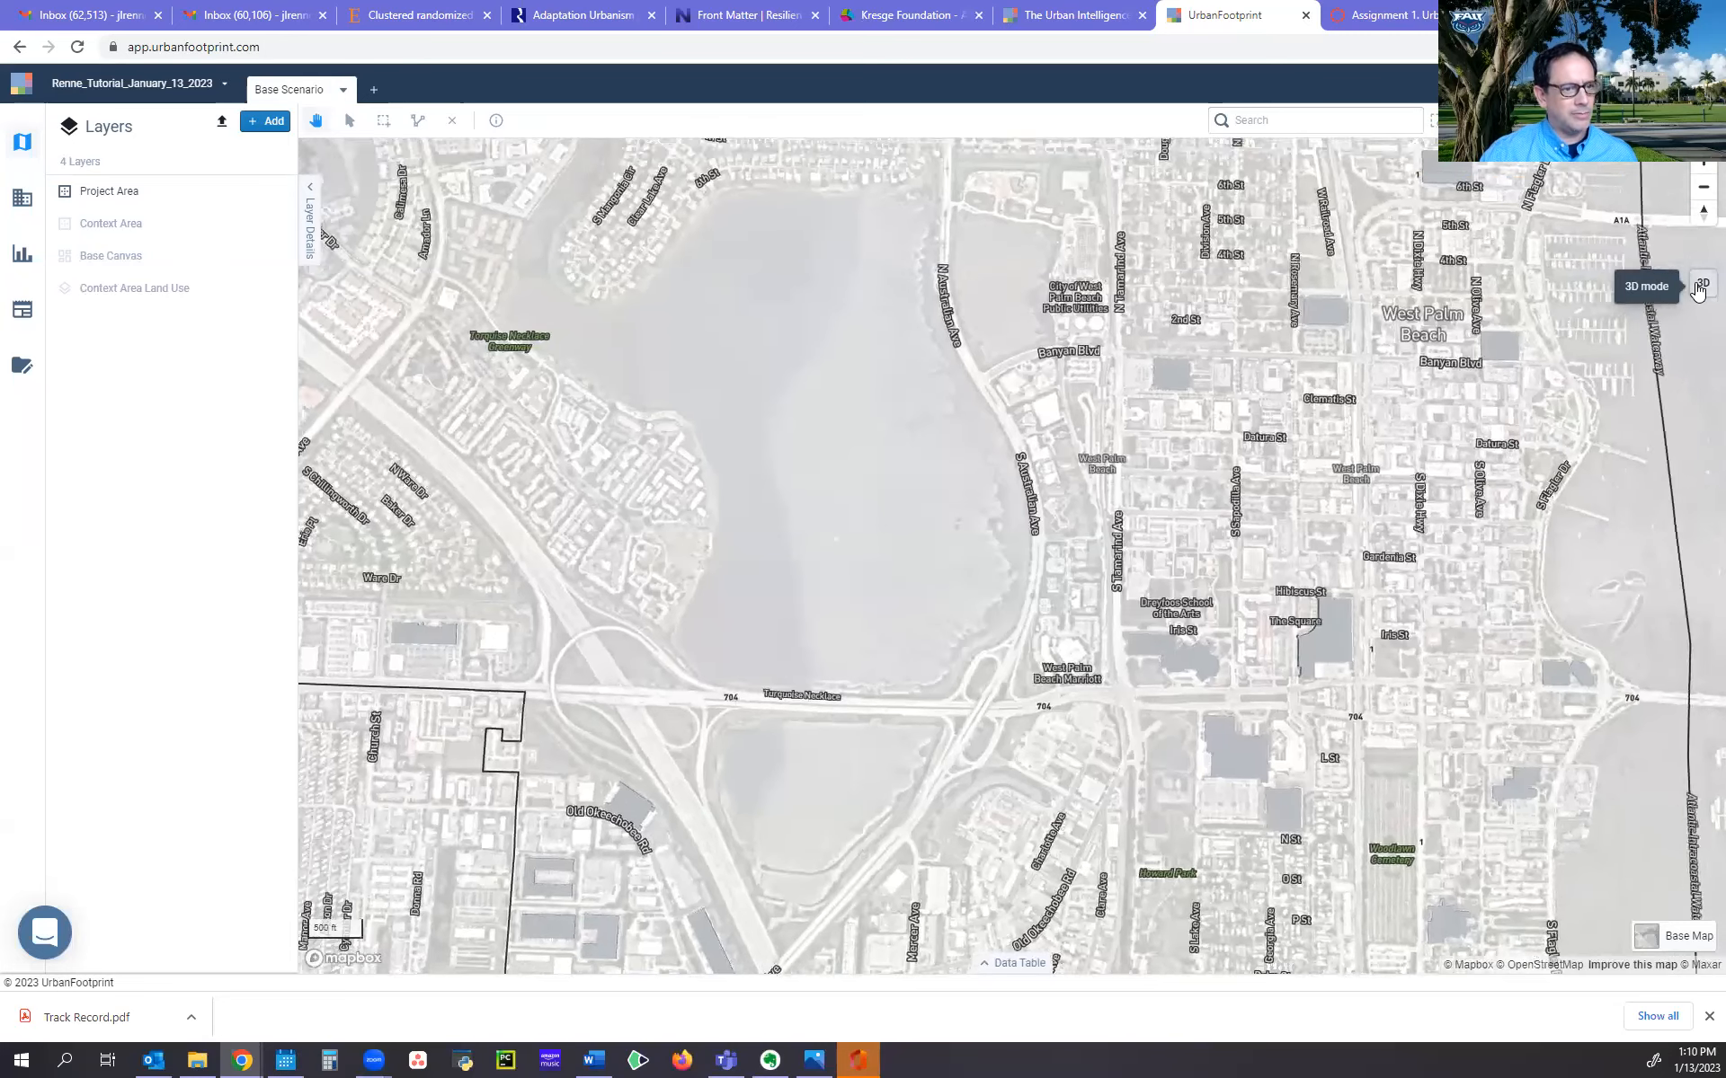
# Examine the 3D buildings across downtown West Palm Beach, the convention center area and the residential blocks to the south
pyautogui.scroll(3, 1327, 572)
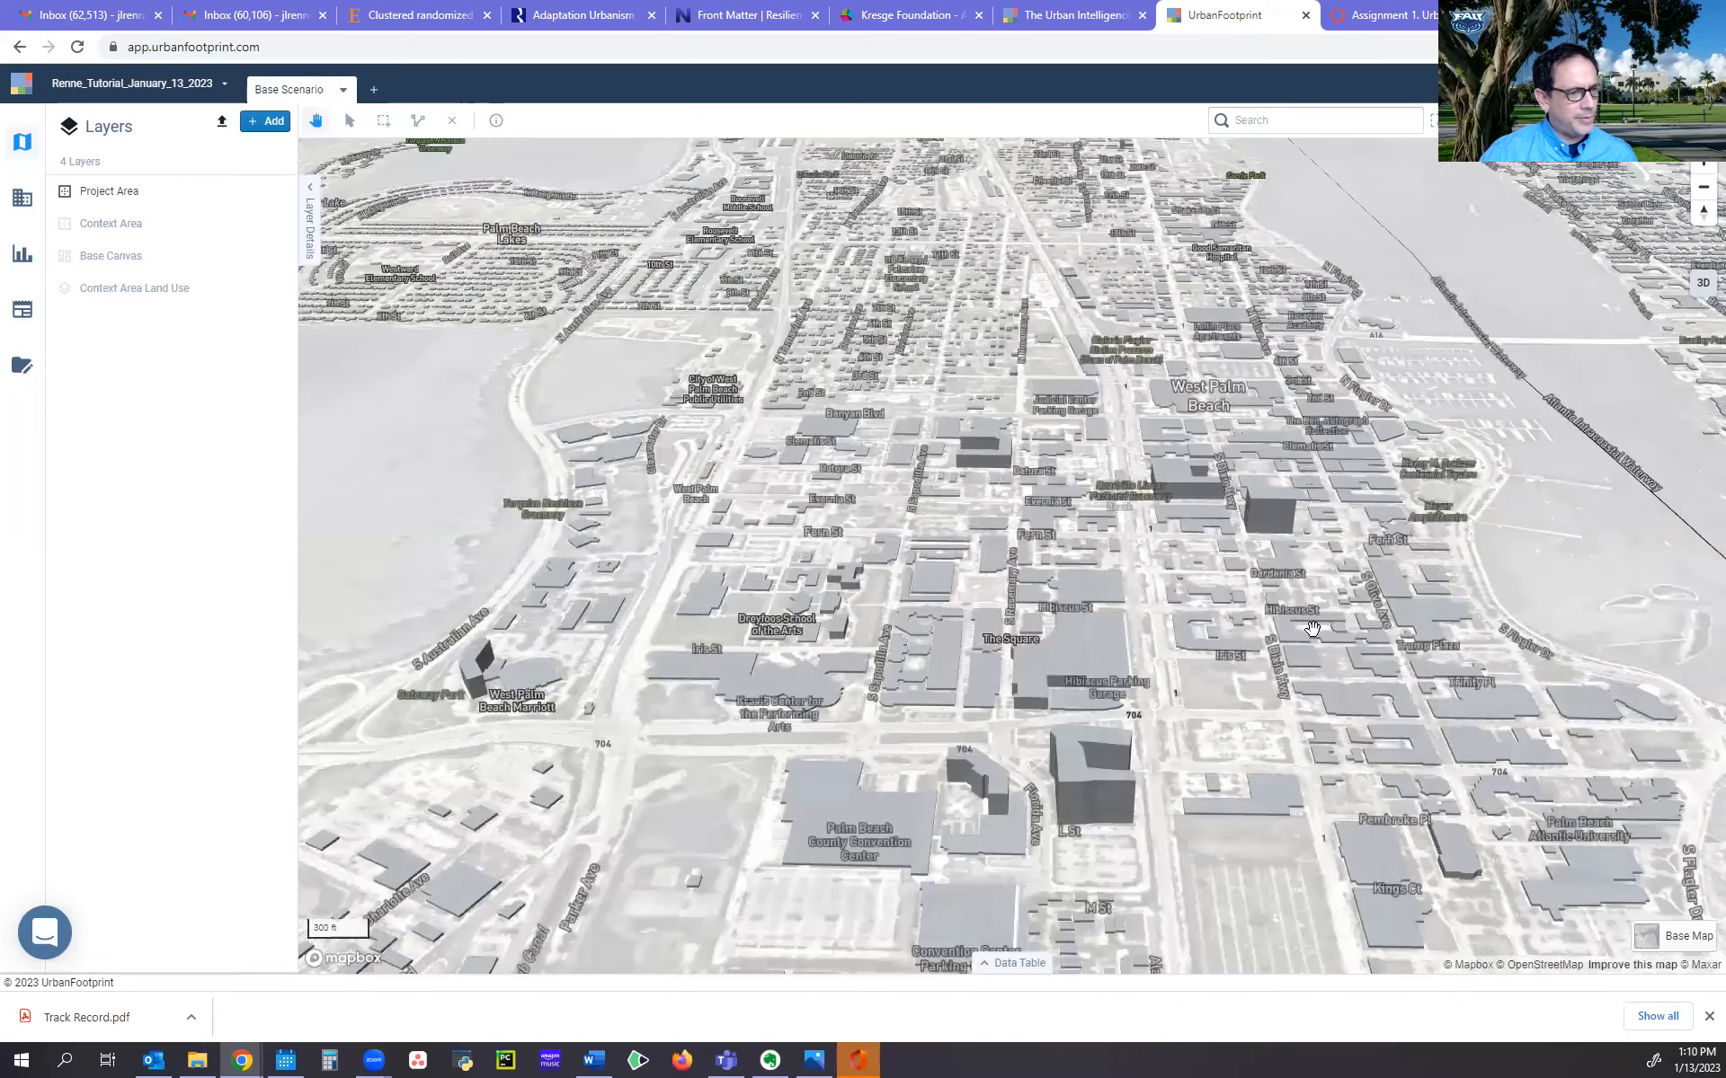
pyautogui.scroll(2, 1239, 620)
pyautogui.moveTo(1239, 620); pyautogui.dragTo(1332, 809)
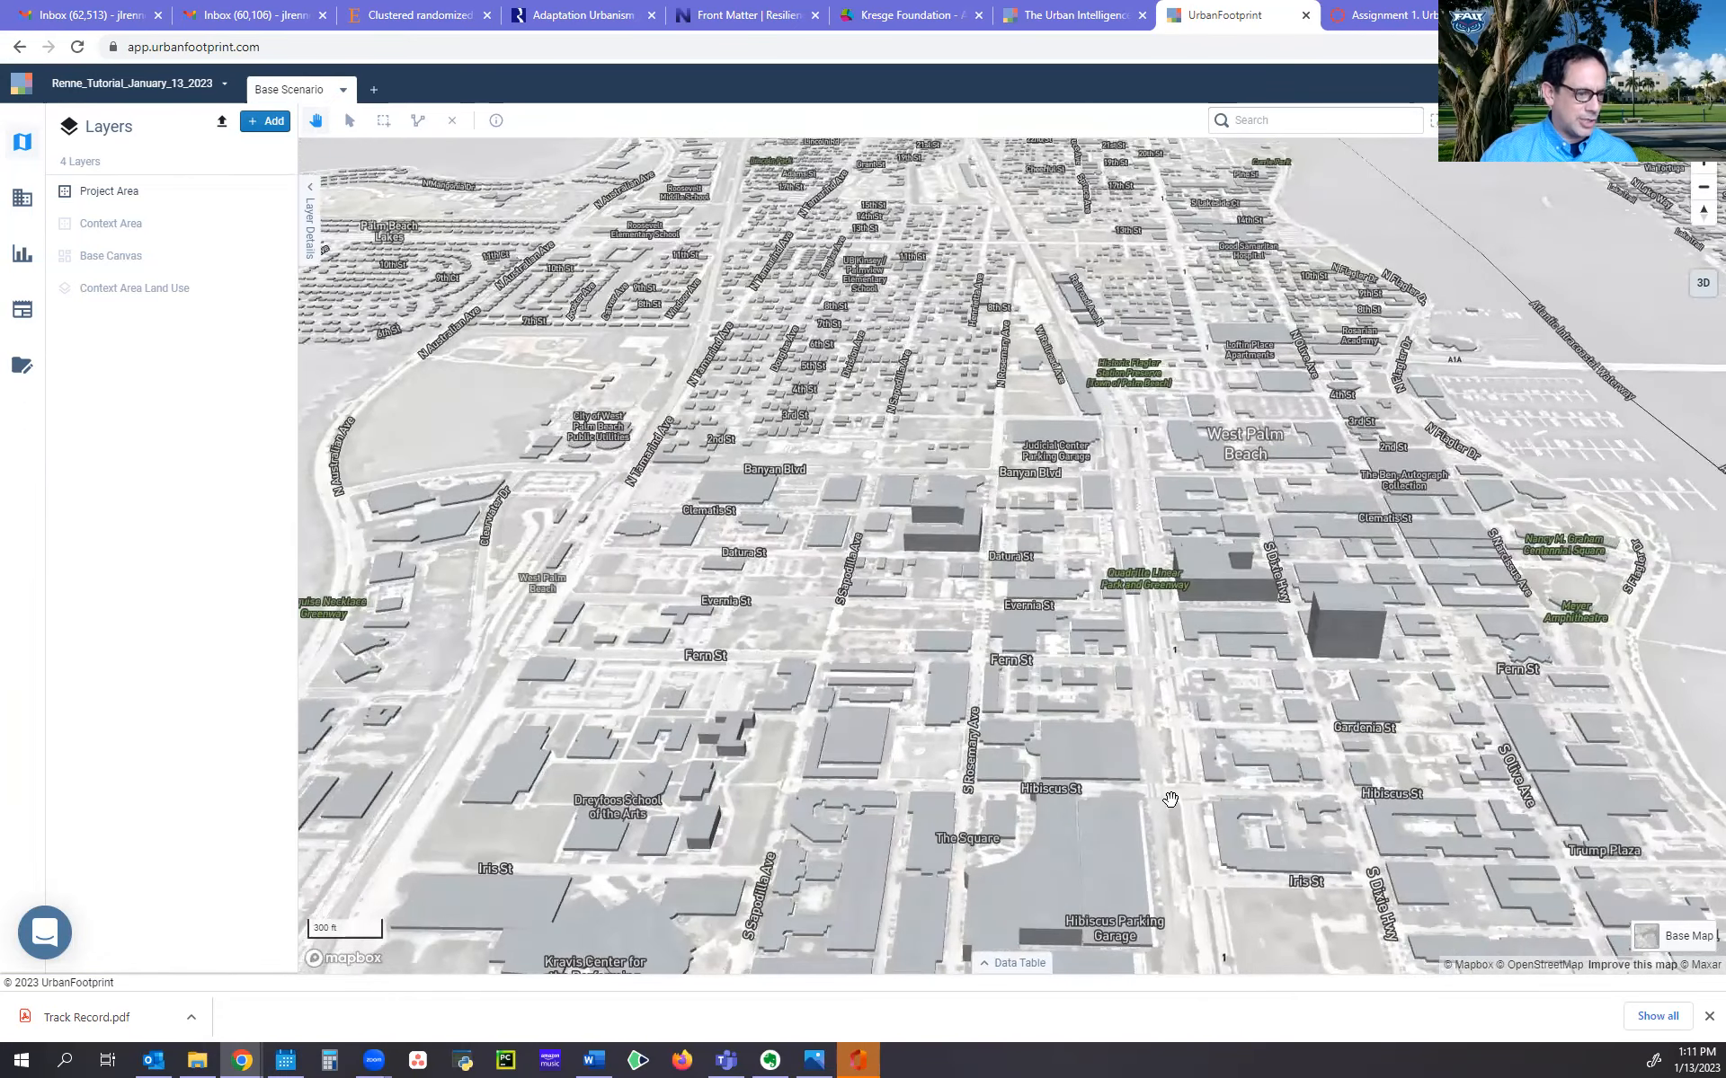
pyautogui.moveTo(1170, 799); pyautogui.dragTo(1145, 671)
pyautogui.moveTo(1040, 802); pyautogui.dragTo(1016, 665)
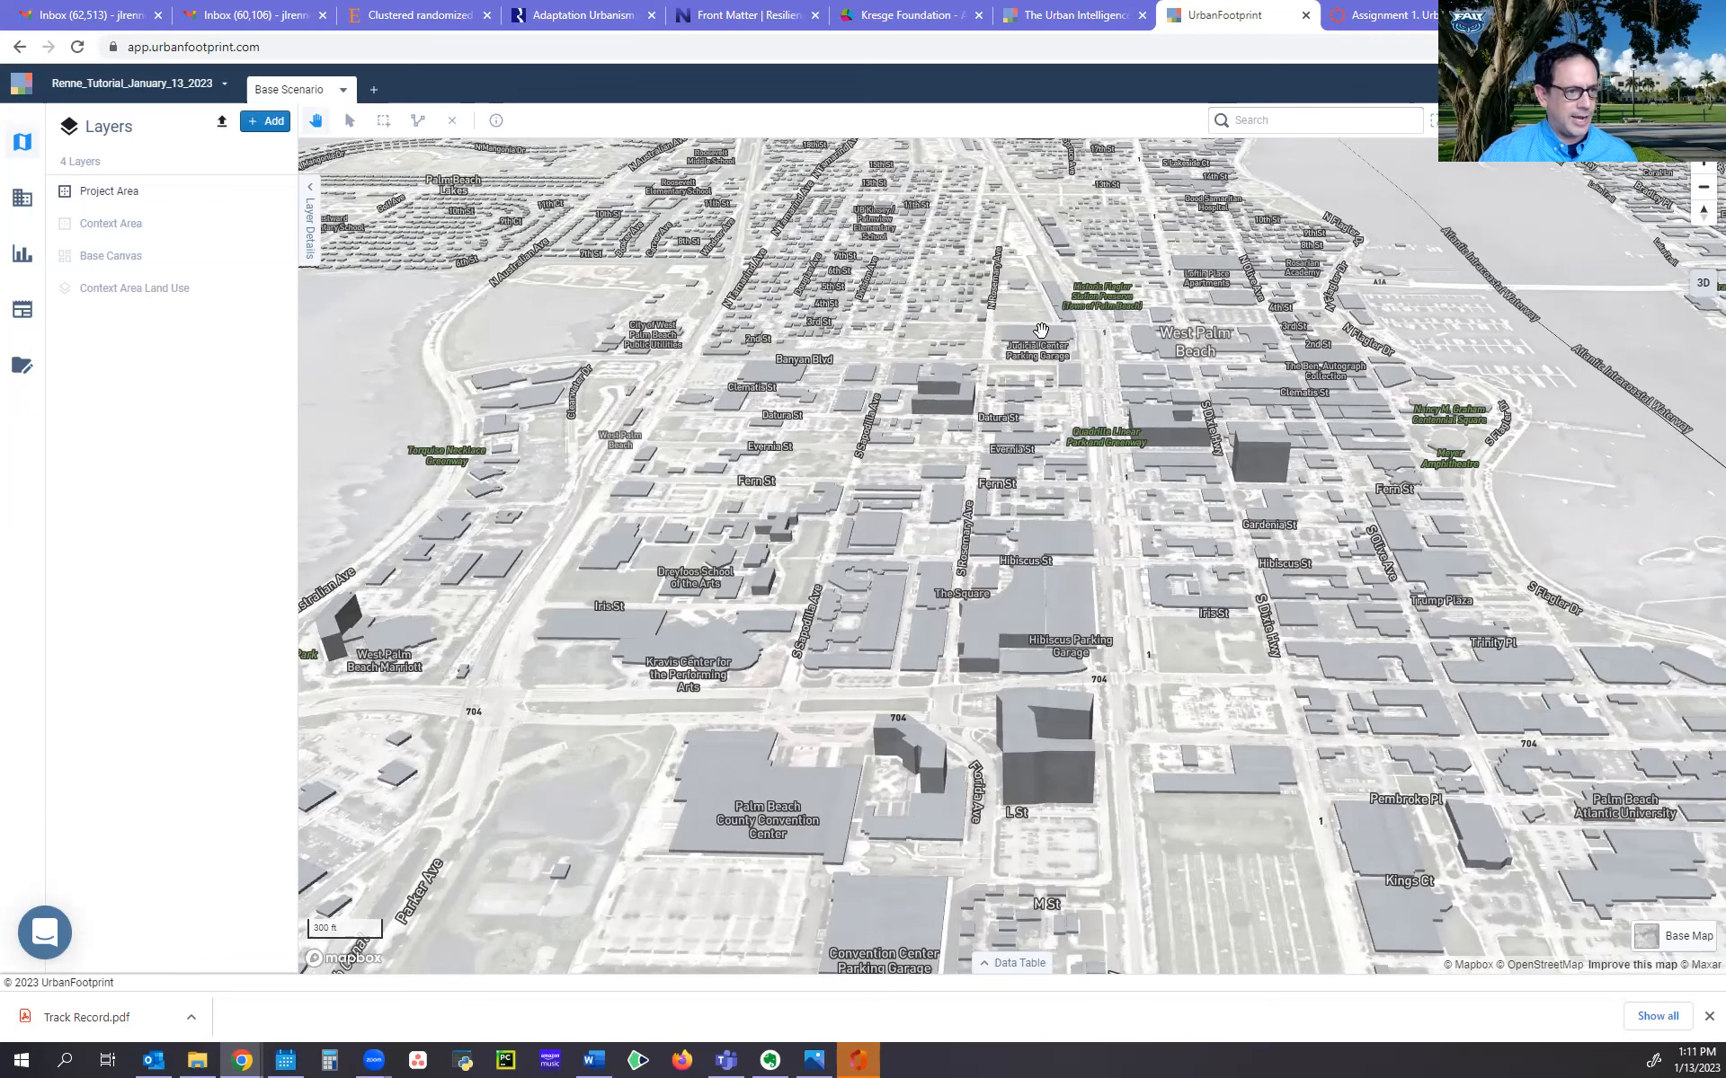
pyautogui.moveTo(1321, 565); pyautogui.dragTo(1287, 700)
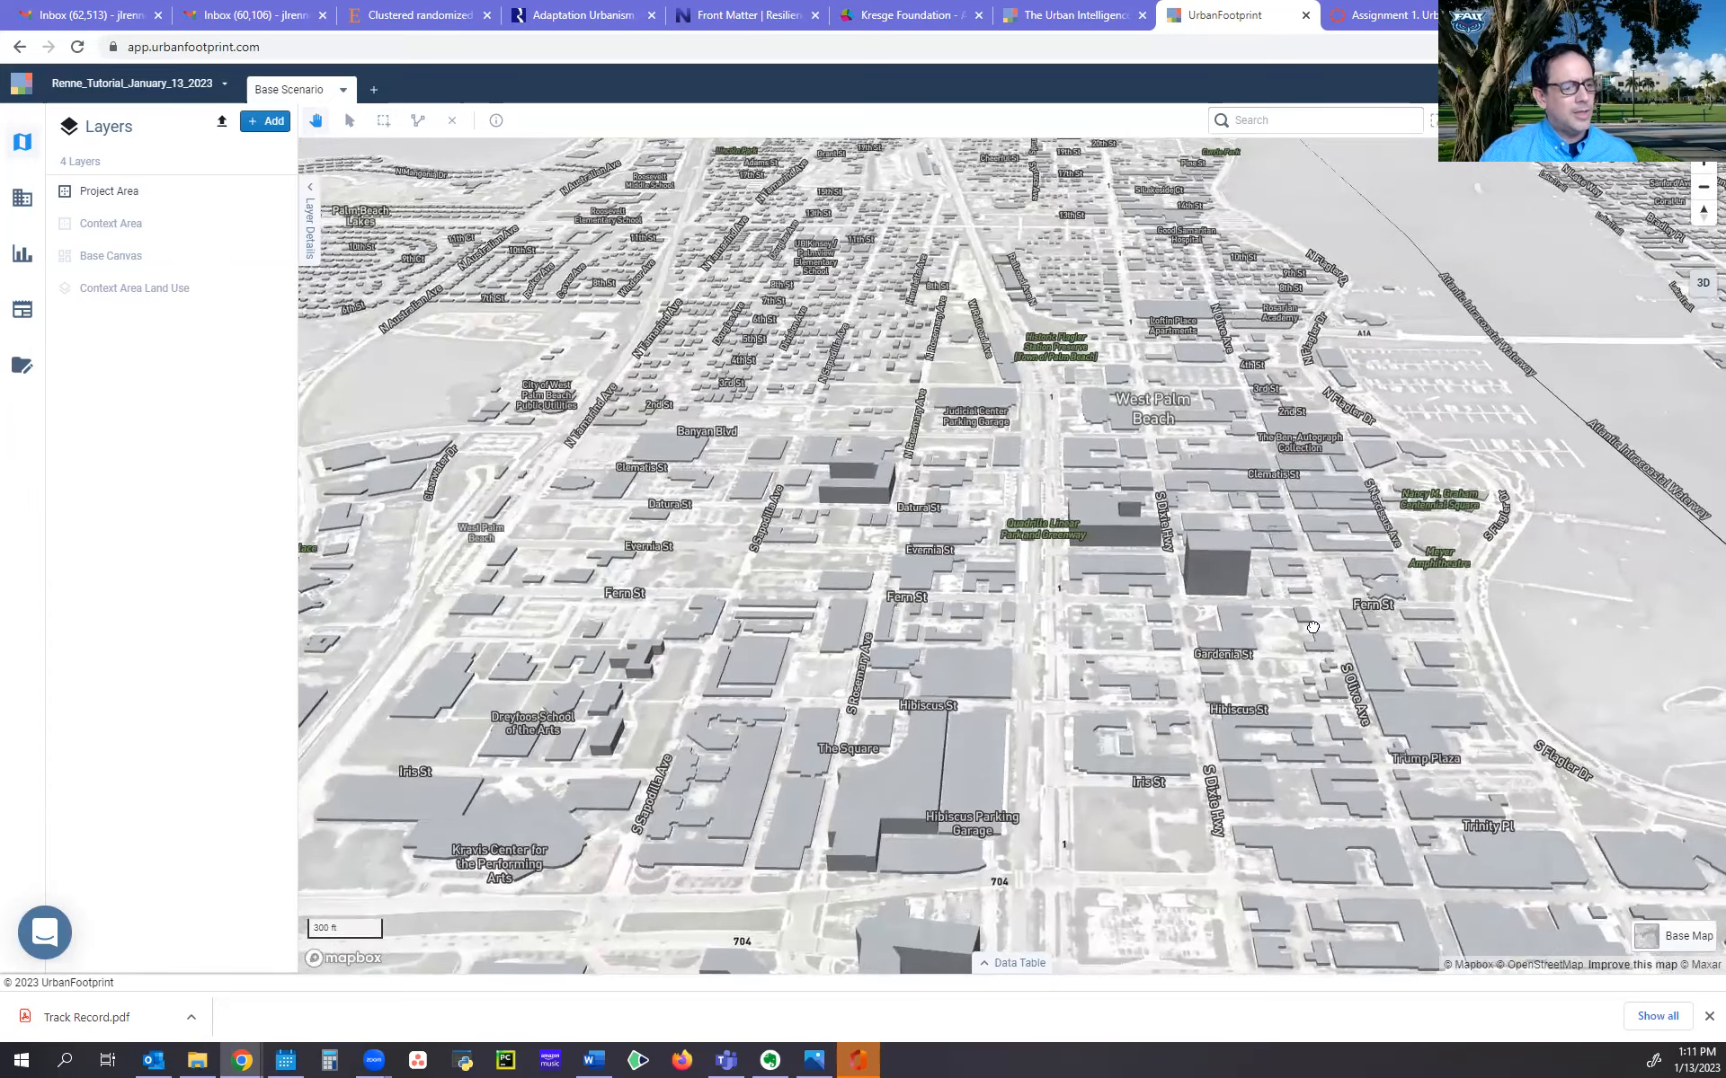
pyautogui.moveTo(1313, 627); pyautogui.dragTo(1296, 517)
pyautogui.moveTo(1198, 656); pyautogui.dragTo(1211, 485)
pyautogui.moveTo(1188, 690); pyautogui.dragTo(1317, 507)
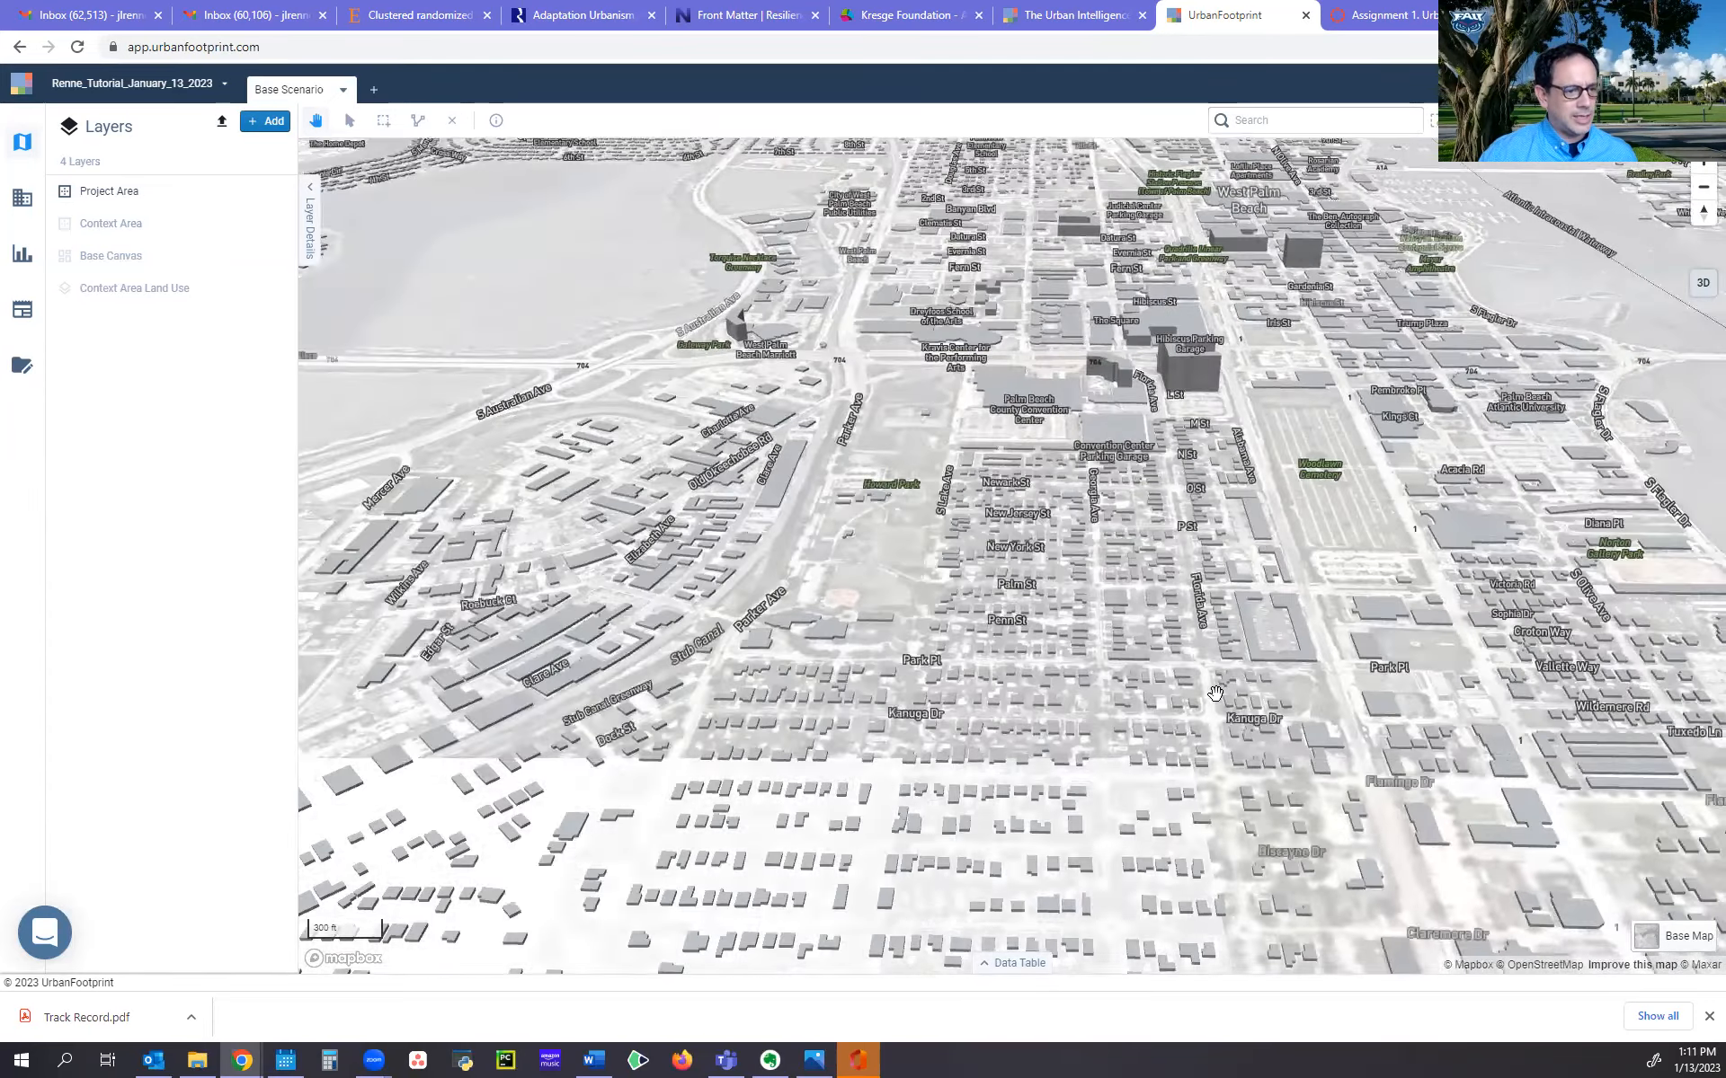
pyautogui.moveTo(1249, 809); pyautogui.dragTo(1153, 740)
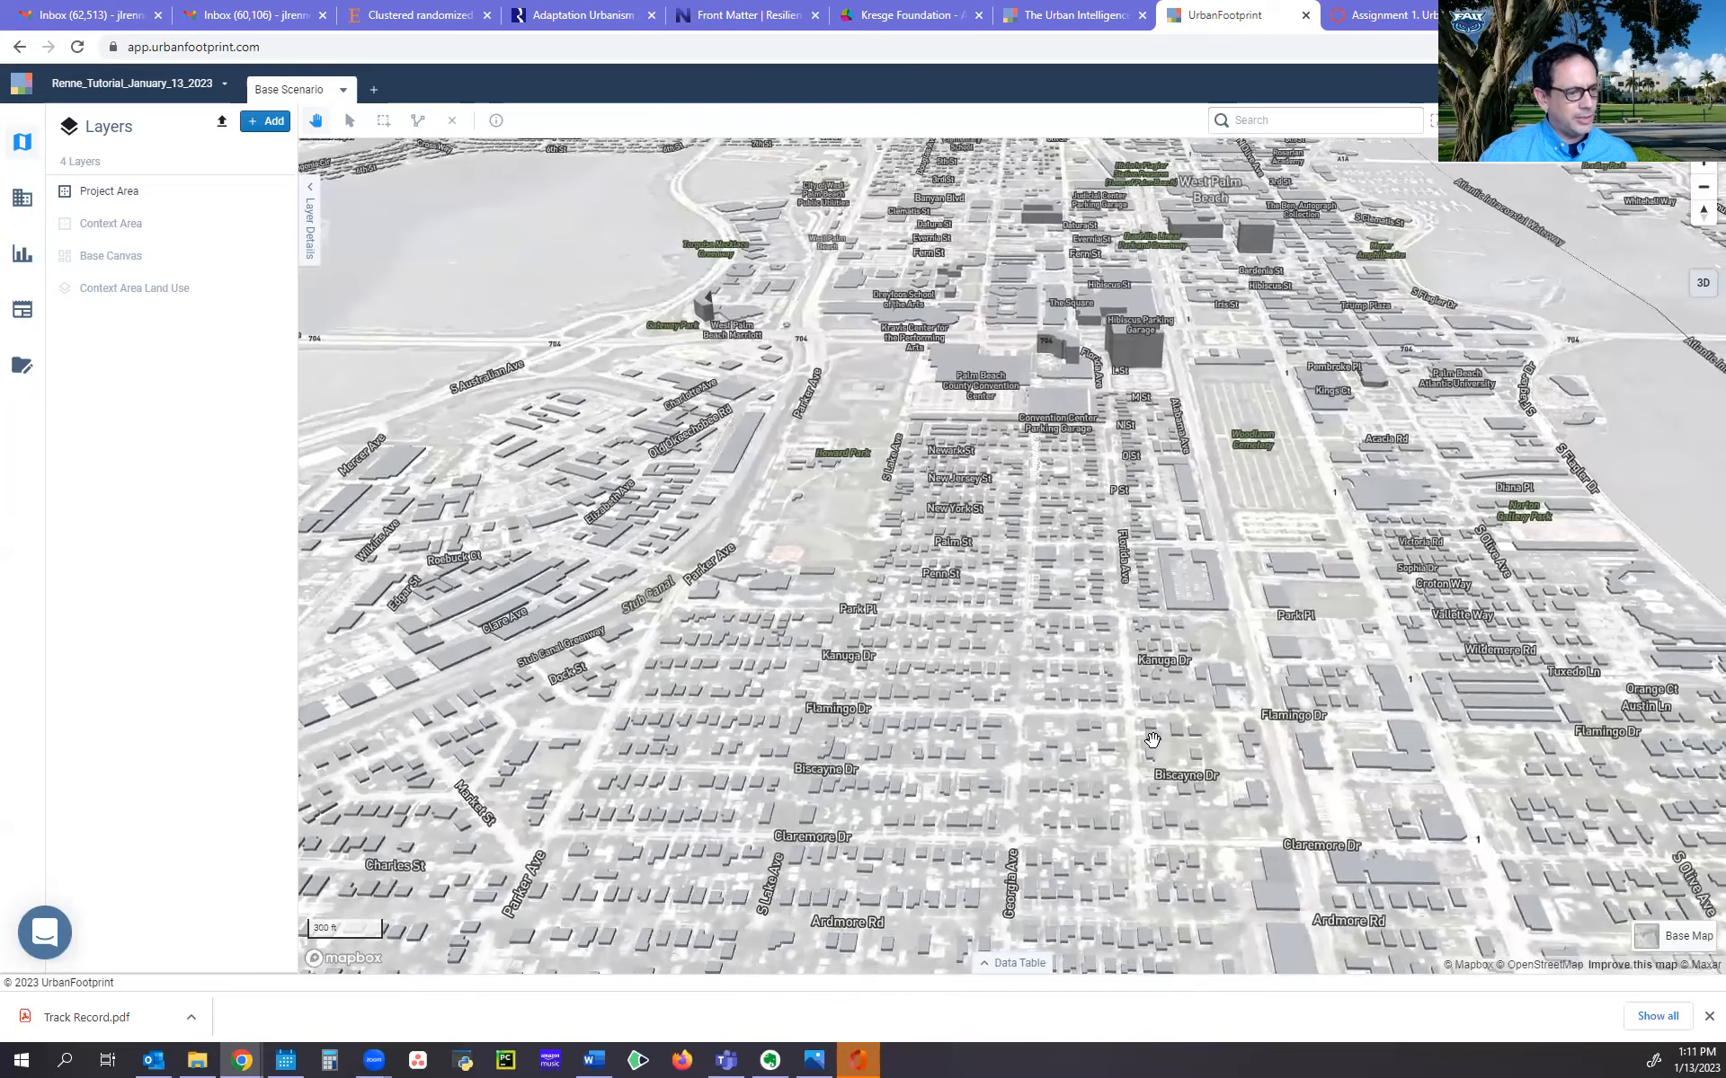
pyautogui.scroll(3, 1196, 566)
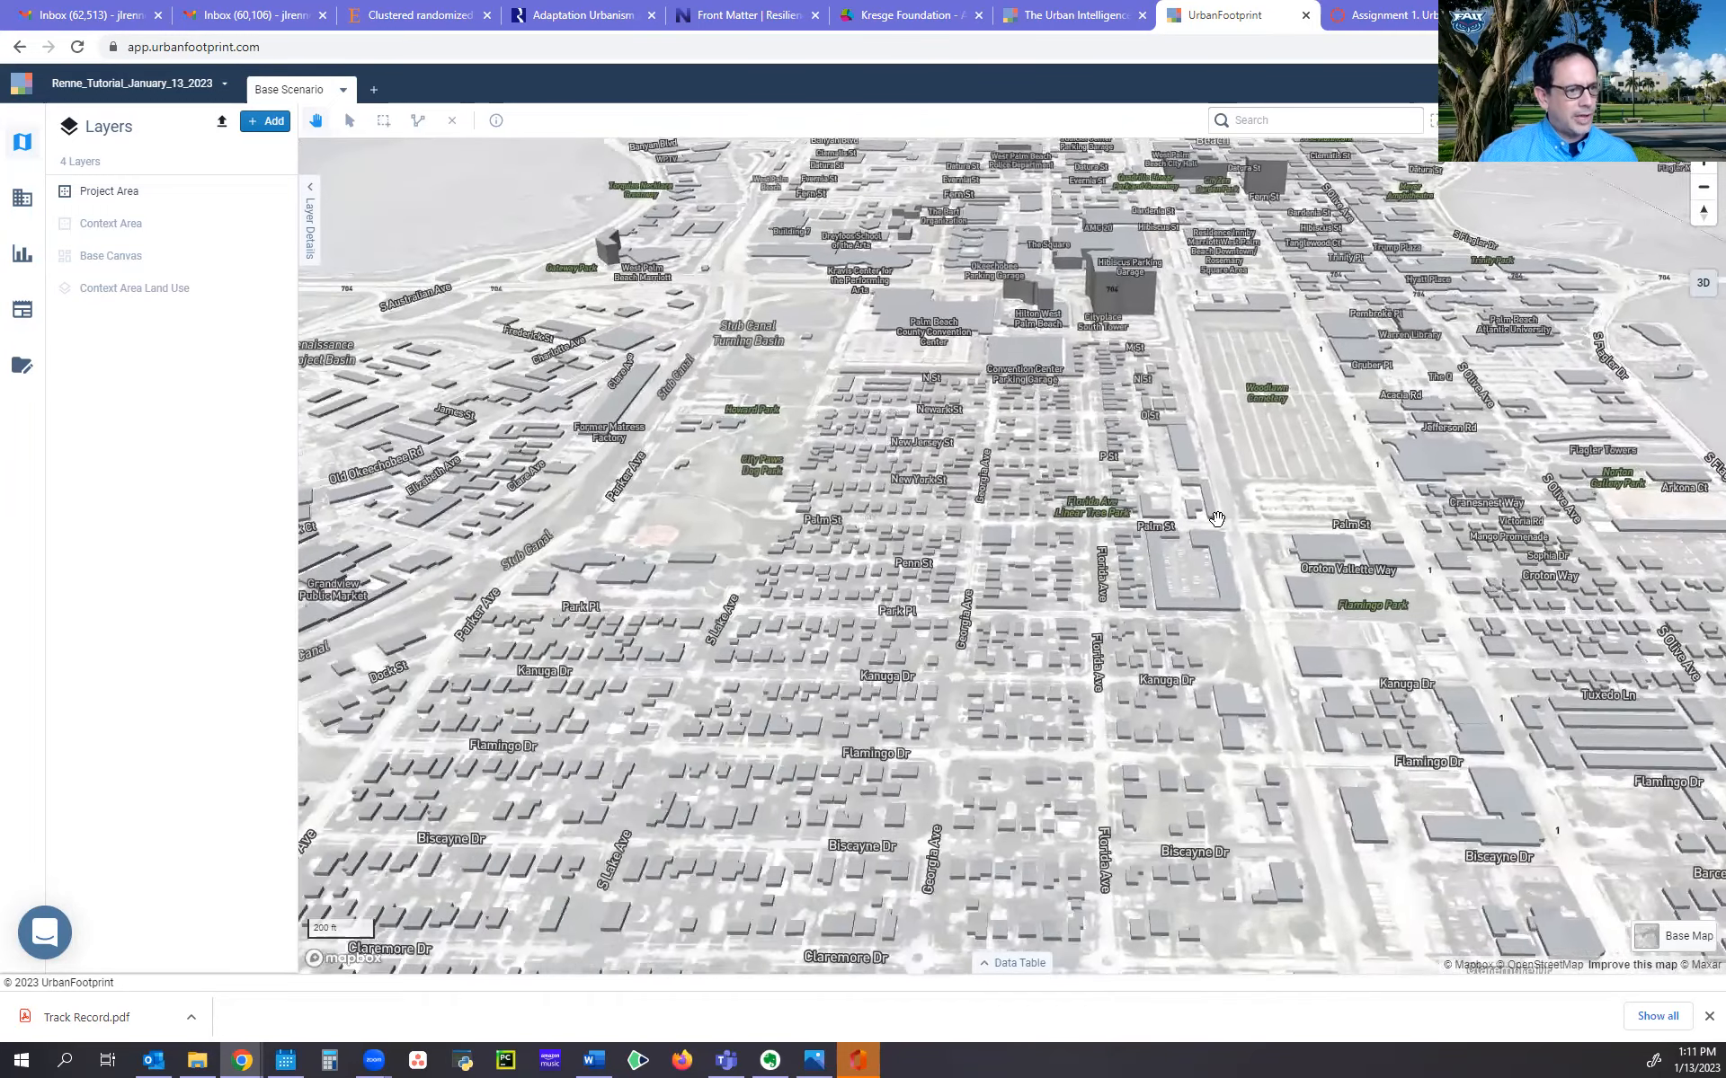
pyautogui.moveTo(1217, 520); pyautogui.dragTo(1305, 876)
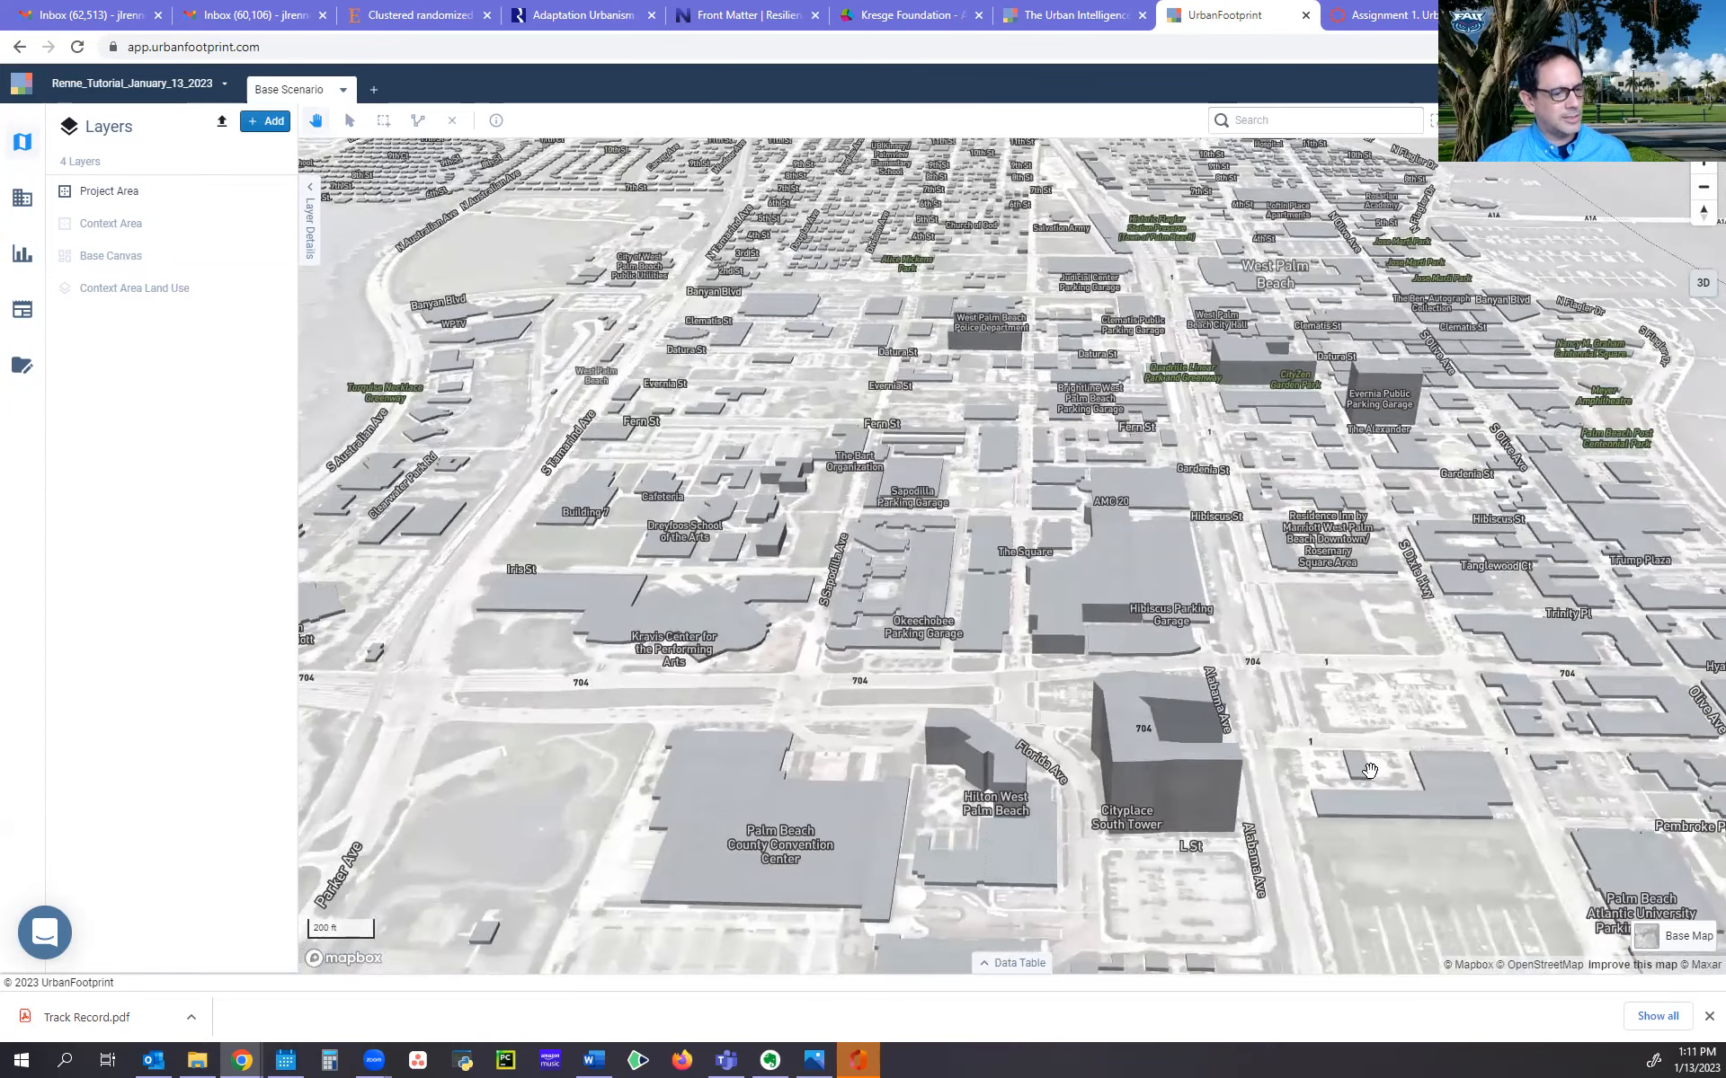
# Turn off 3D Buildings on the base map and return the map to 2D
pyautogui.click(1656, 936)
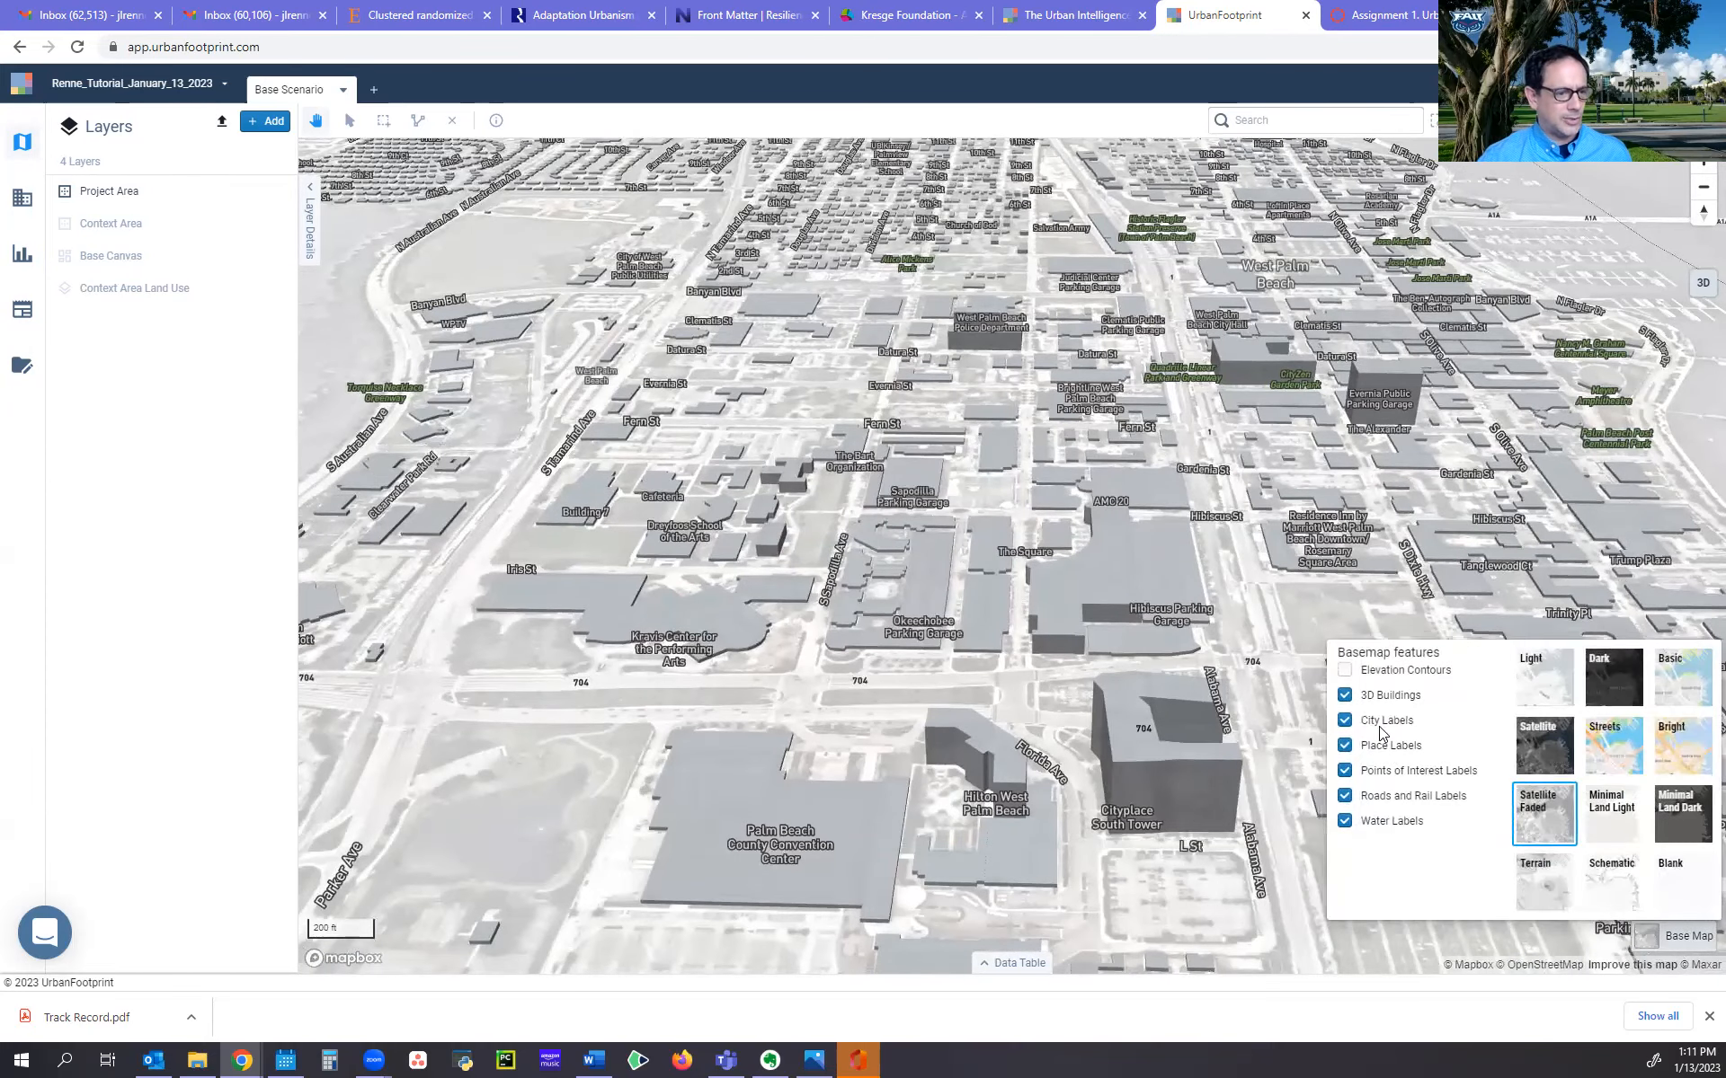
pyautogui.click(1345, 696)
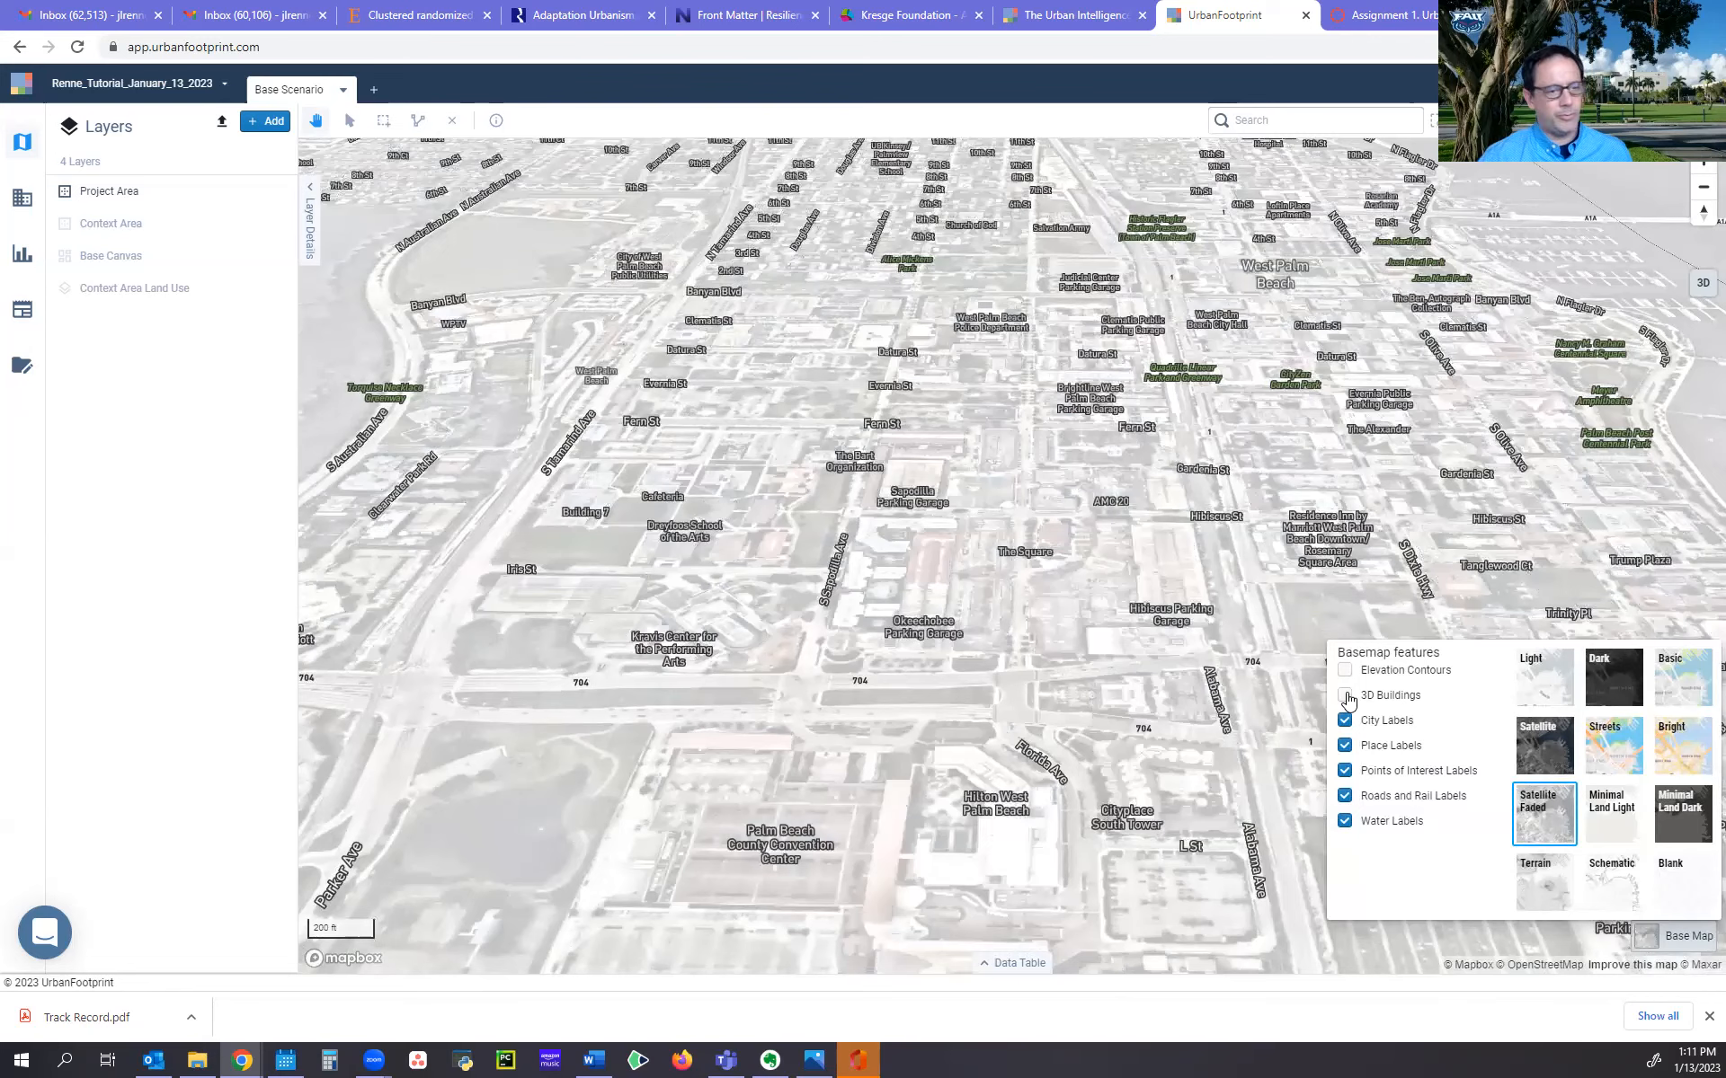
pyautogui.click(1701, 286)
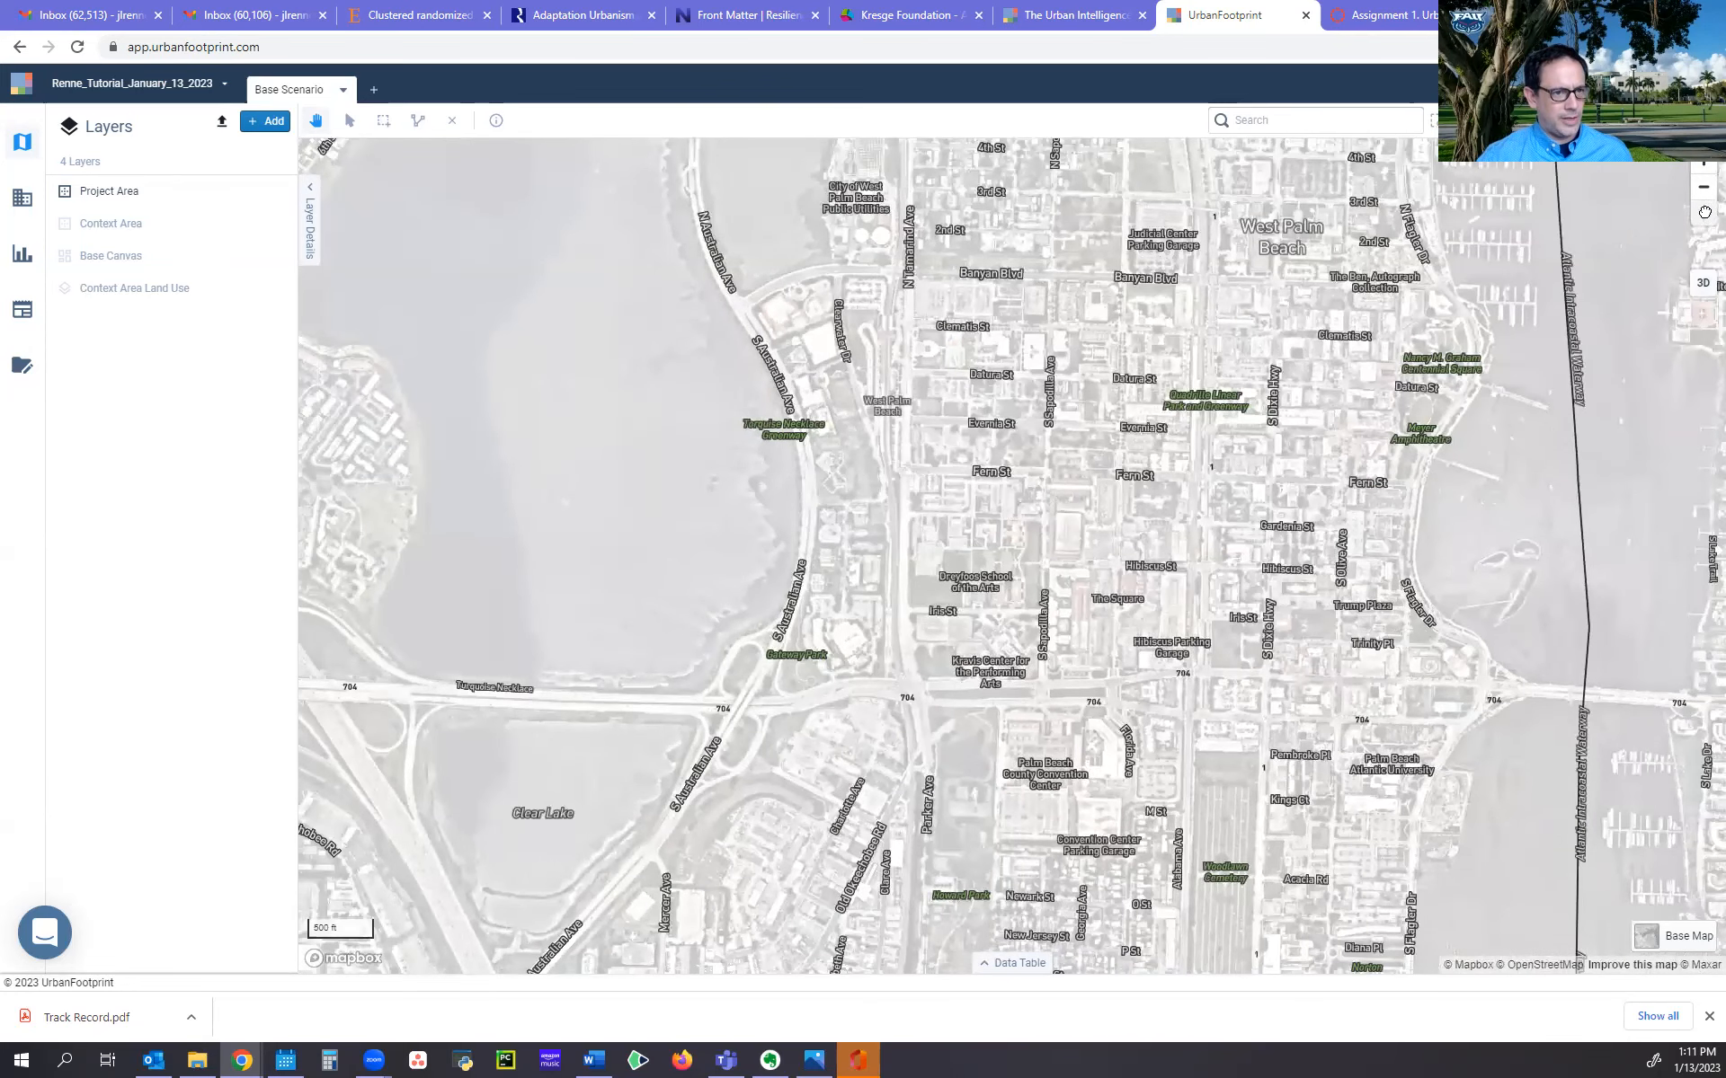
# Rotate the map away from north-up, widen the view to the surrounding city and turn 3D mode on
pyautogui.moveTo(1704, 212); pyautogui.dragTo(1393, 261)
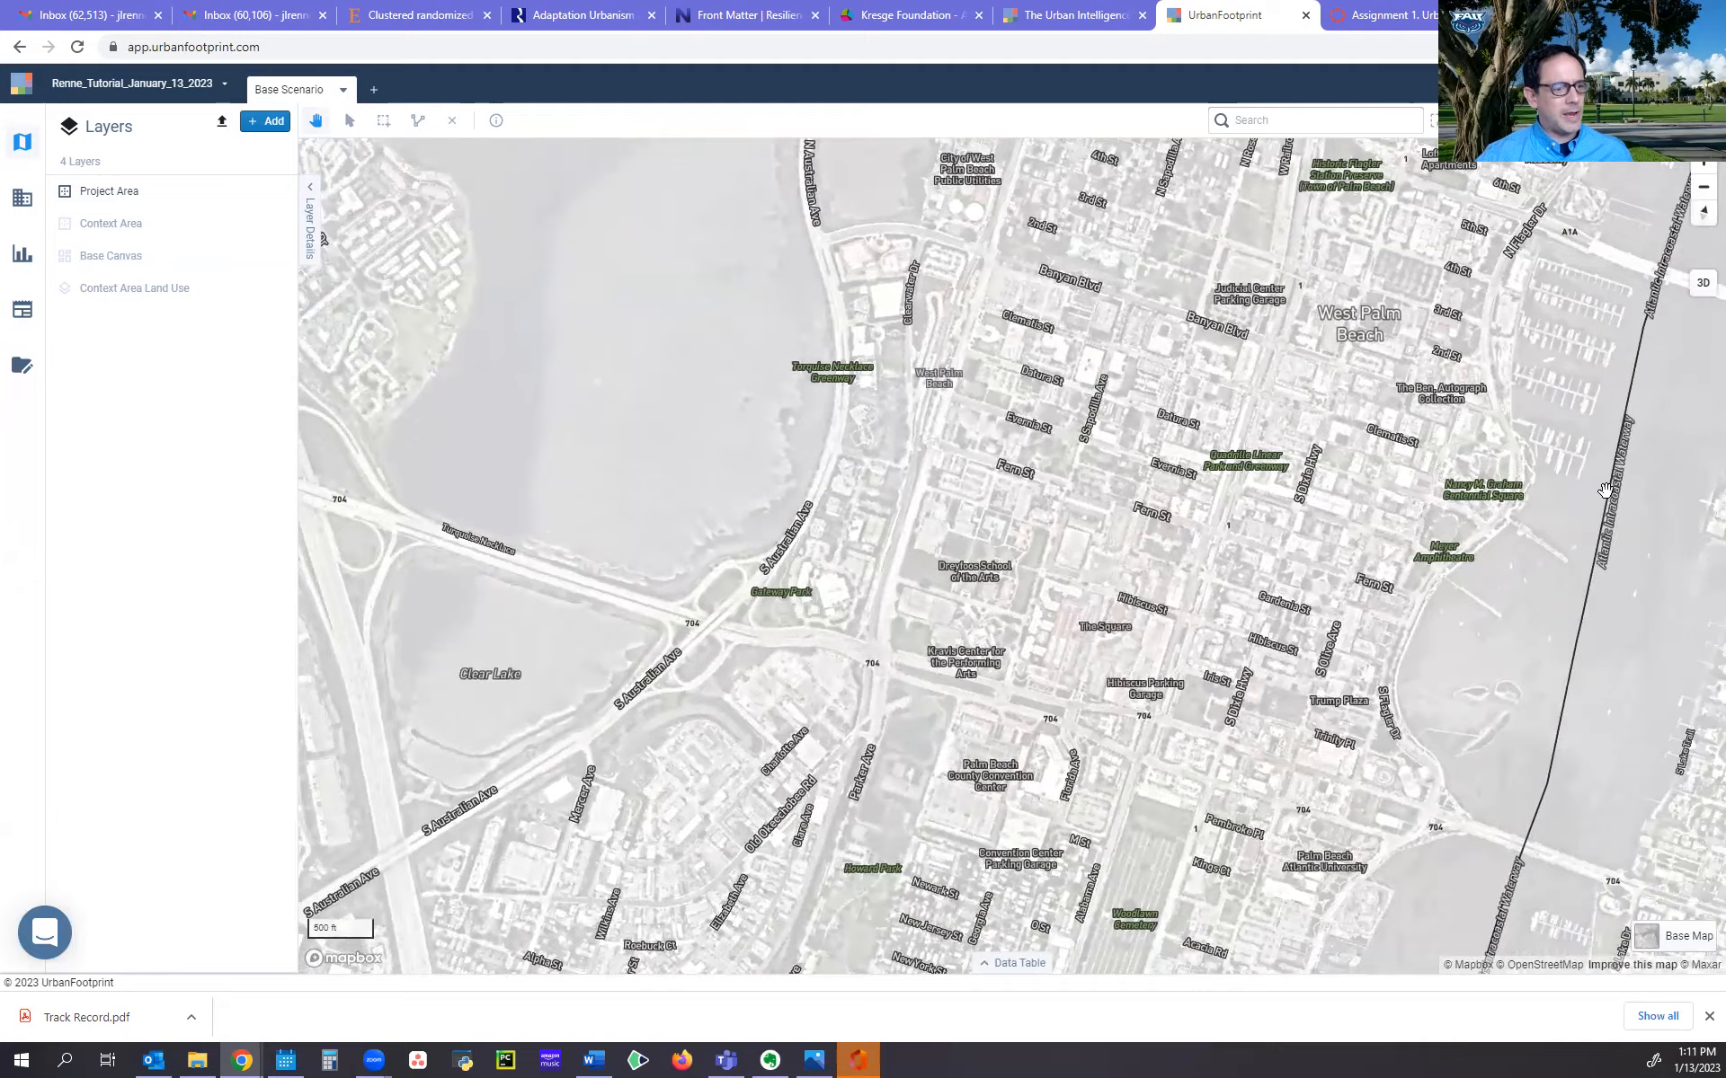
pyautogui.scroll(-5, 1603, 488)
pyautogui.moveTo(1456, 491); pyautogui.dragTo(1339, 467)
pyautogui.click(1701, 286)
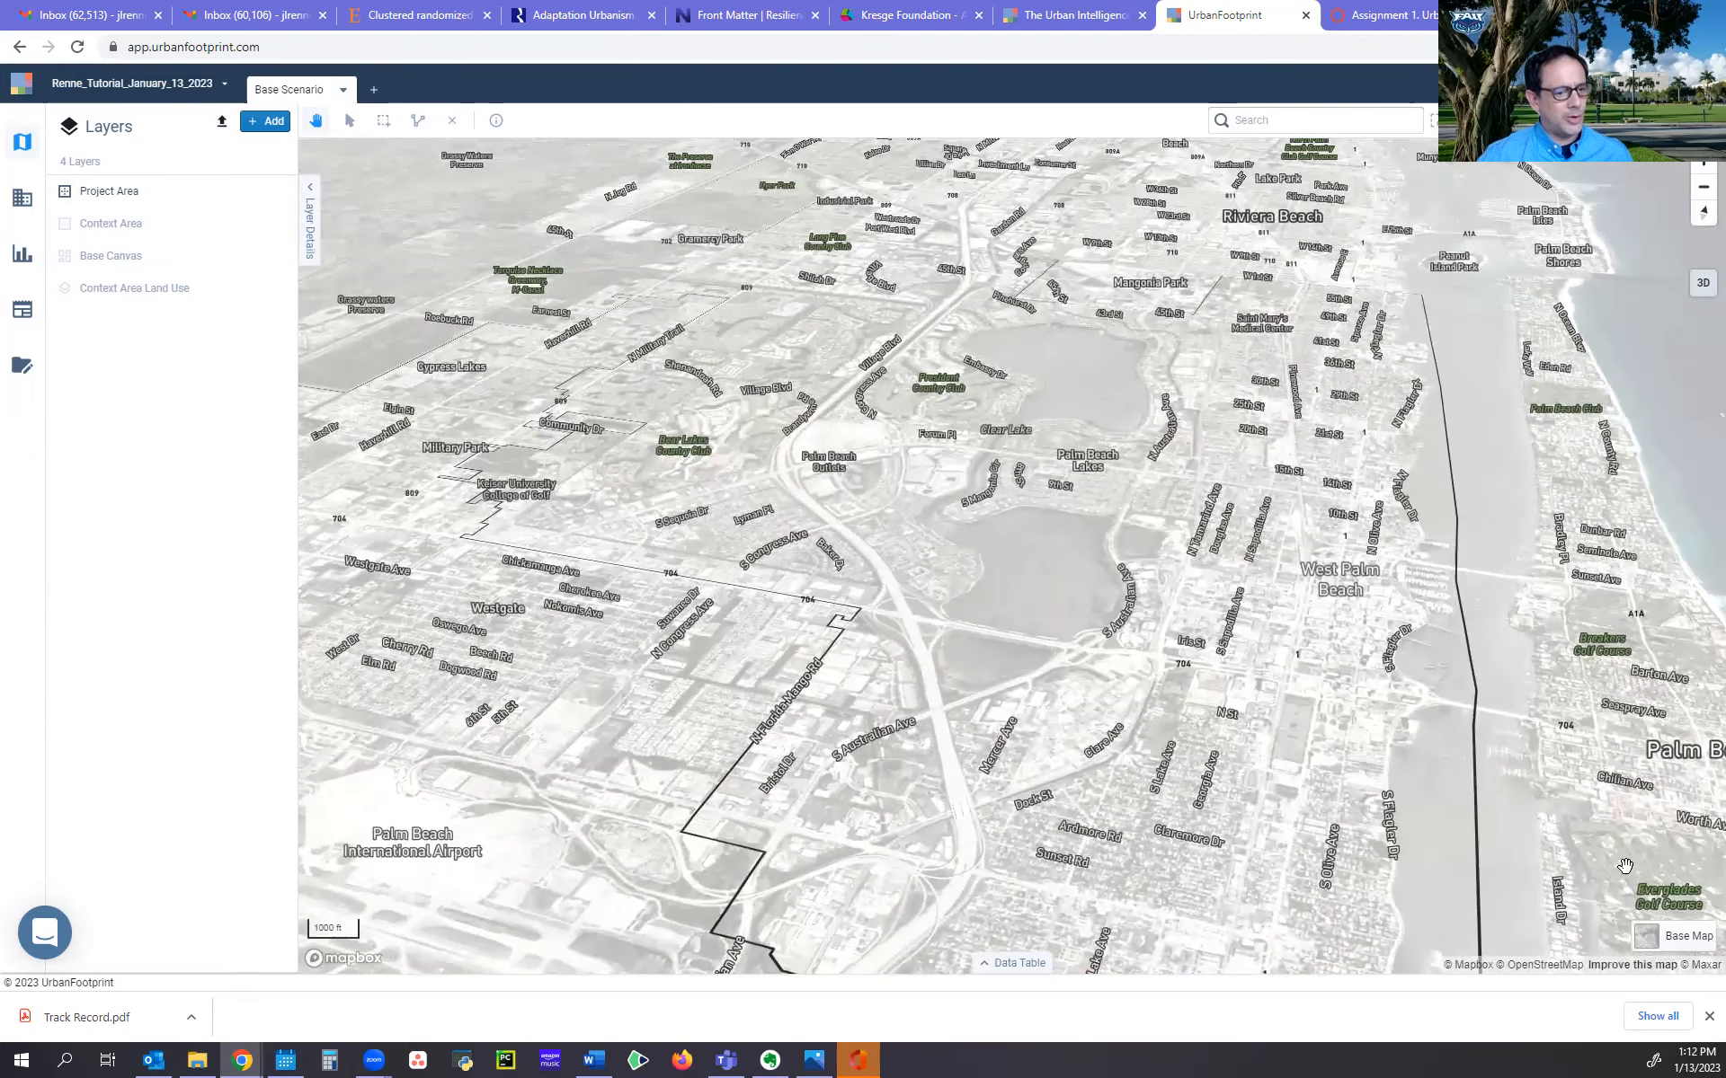
# Set the base map to Satellite and rotate the 3D view to look over downtown West Palm Beach toward the ocean
pyautogui.click(1657, 939)
pyautogui.click(1539, 746)
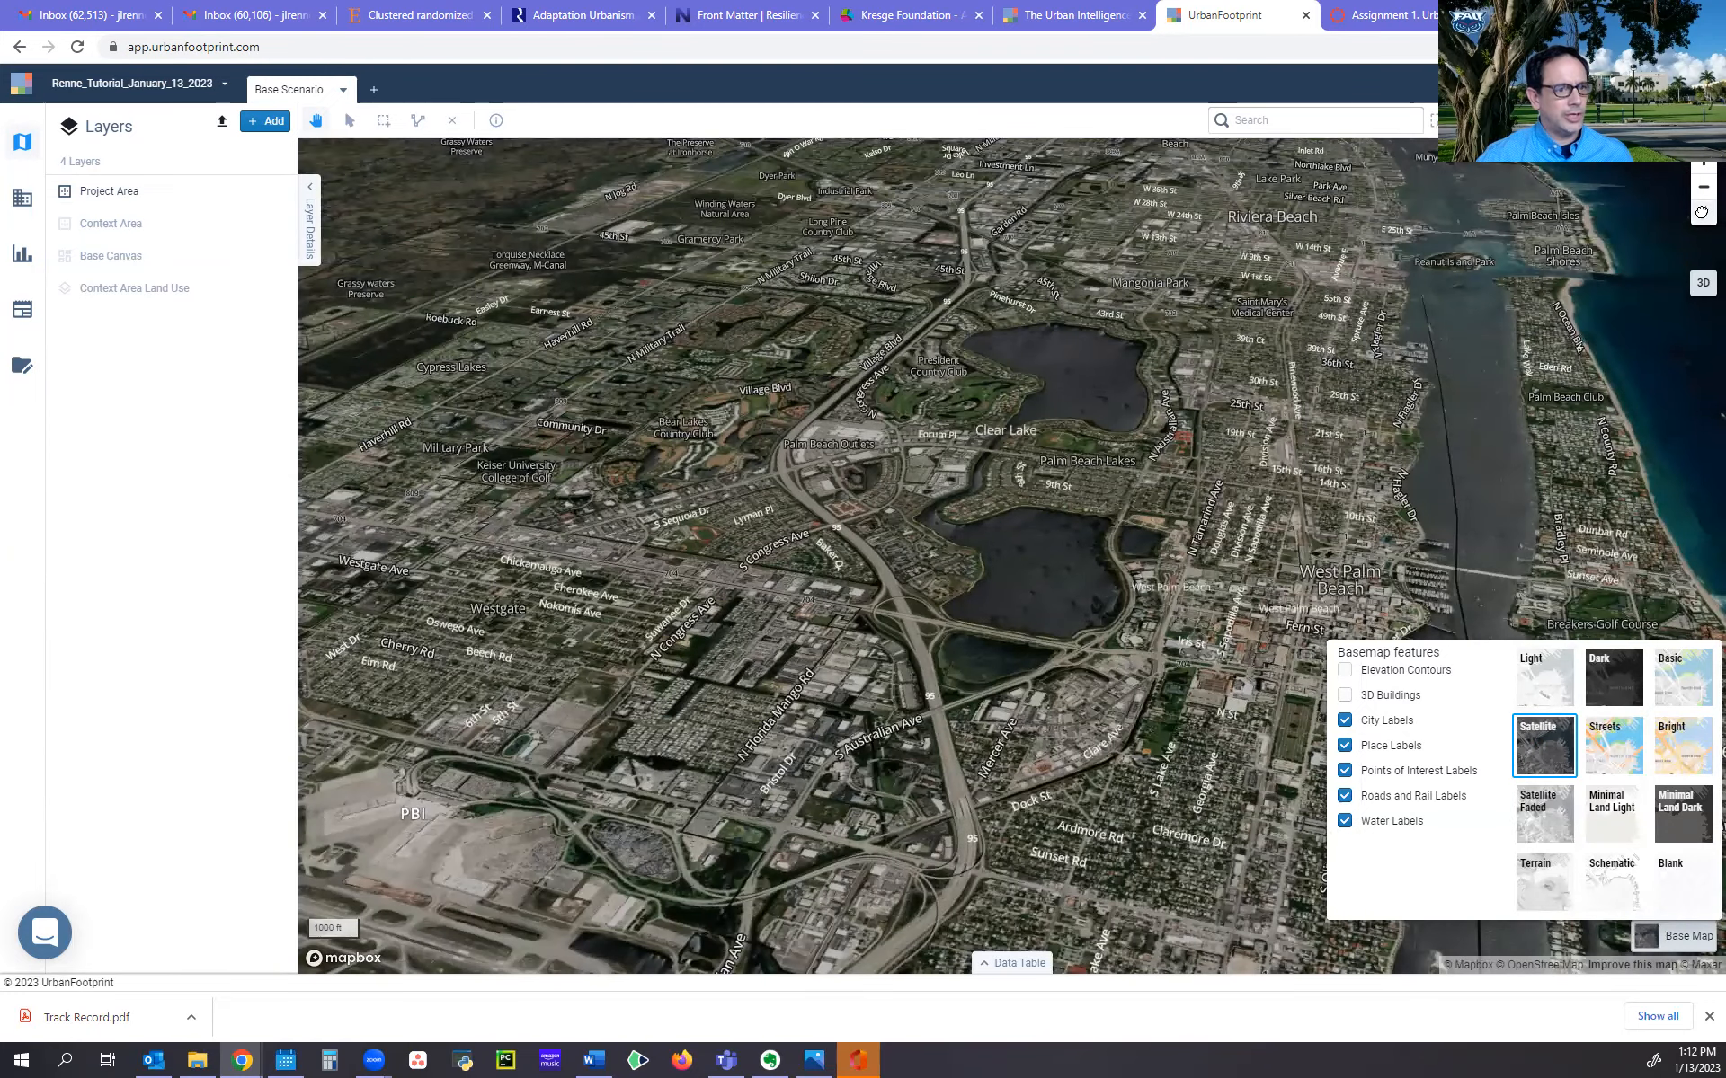
pyautogui.moveTo(1707, 213)
pyautogui.mouseDown()
pyautogui.moveTo(1679, 230)
pyautogui.moveTo(1725, 212)
pyautogui.mouseUp()
pyautogui.moveTo(1281, 523); pyautogui.dragTo(1301, 524)
pyautogui.scroll(5, 1301, 524)
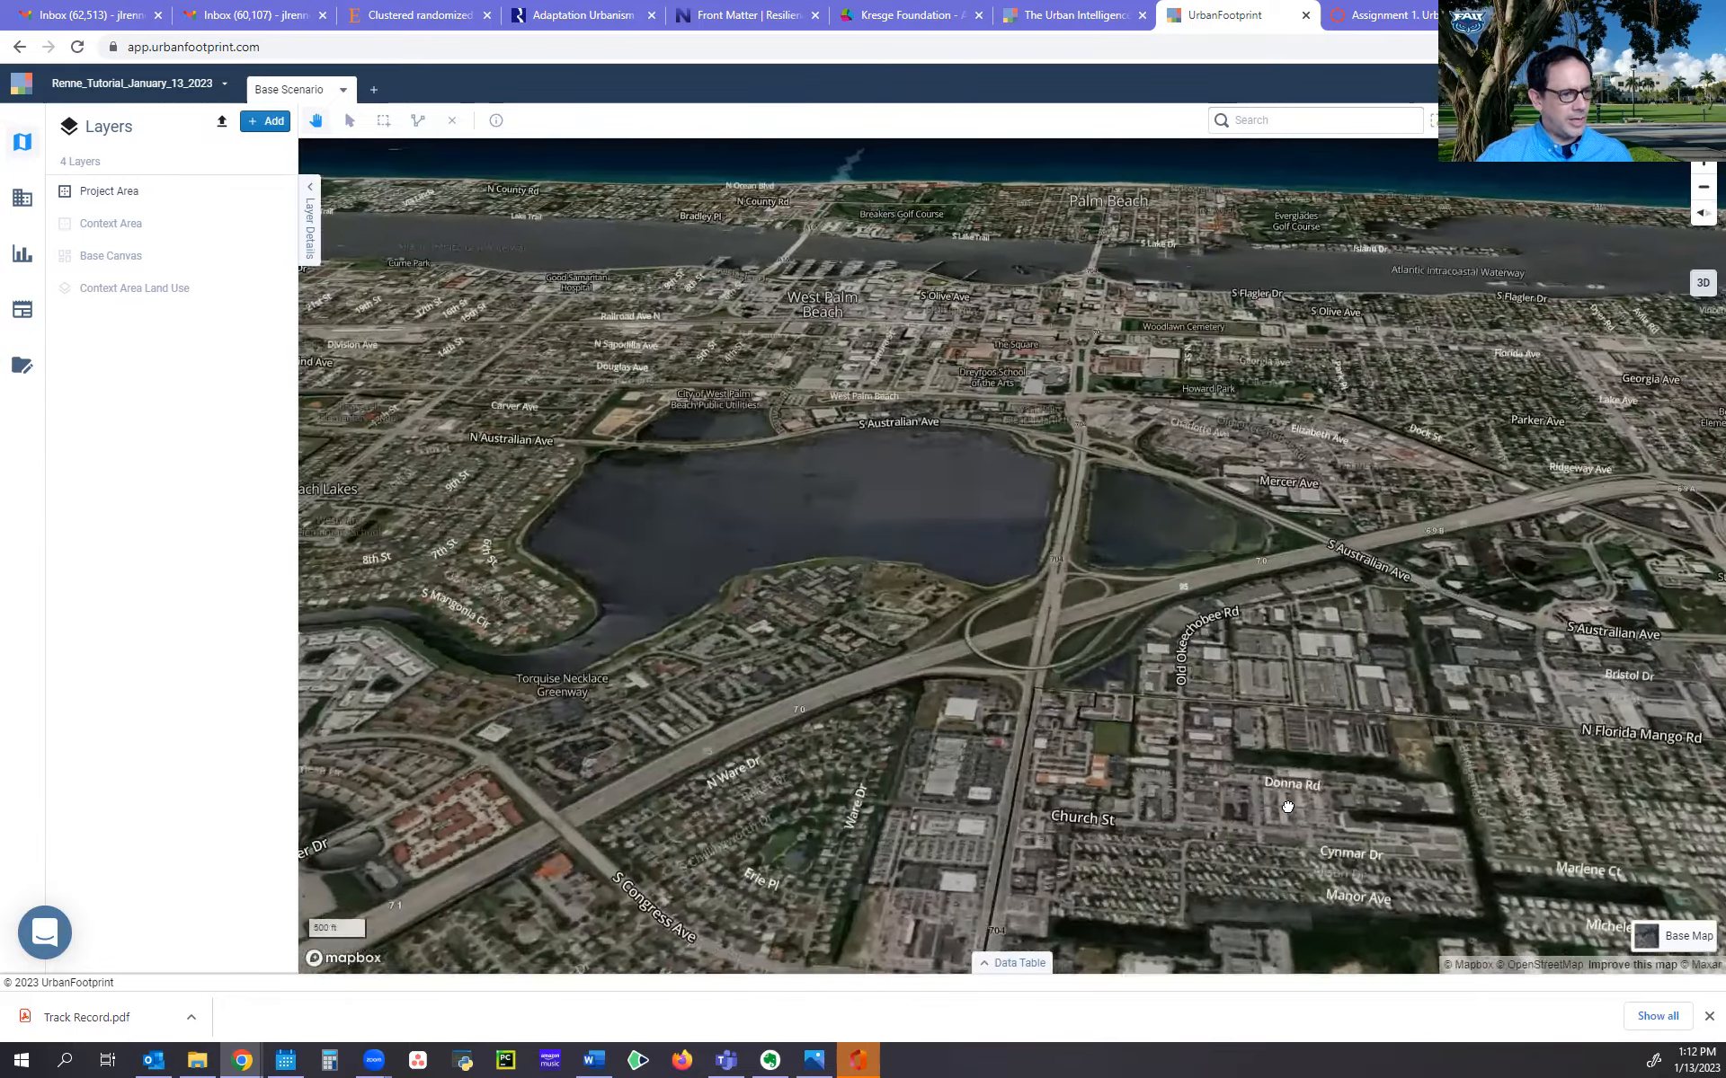
pyautogui.moveTo(1288, 807); pyautogui.dragTo(1344, 832)
pyautogui.moveTo(1002, 644); pyautogui.dragTo(1241, 820)
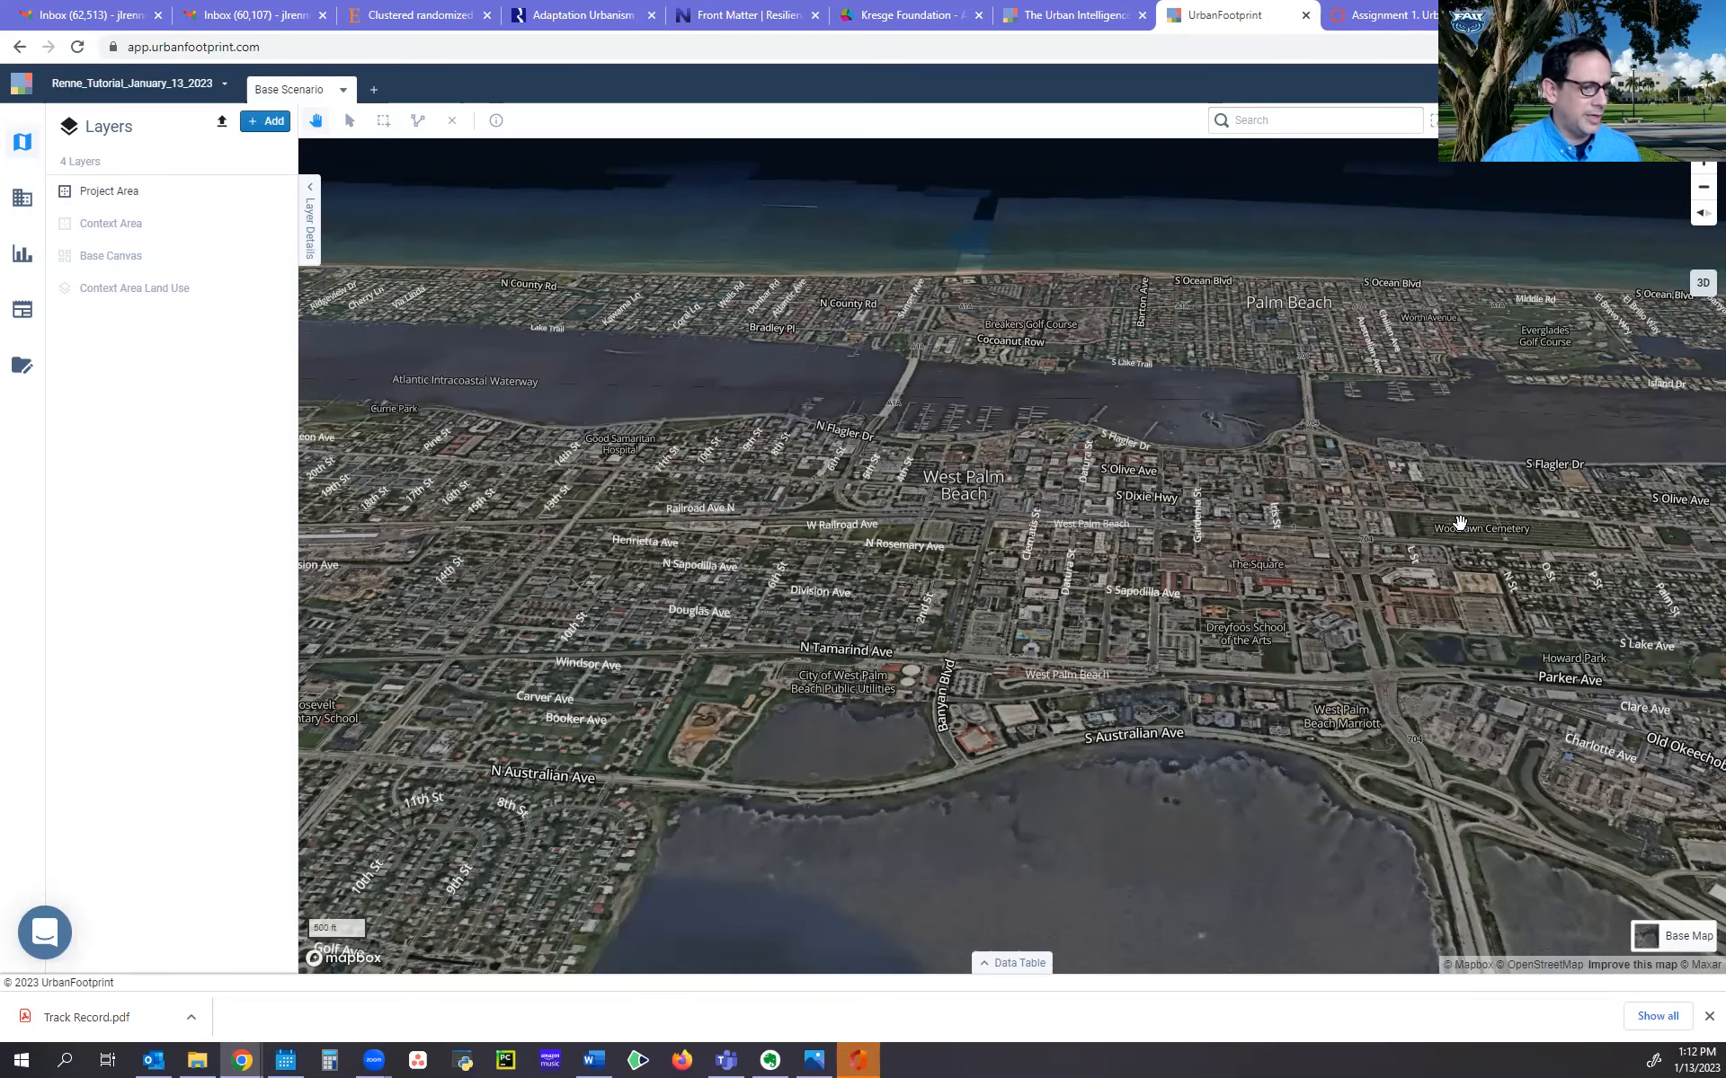
pyautogui.scroll(5, 1209, 828)
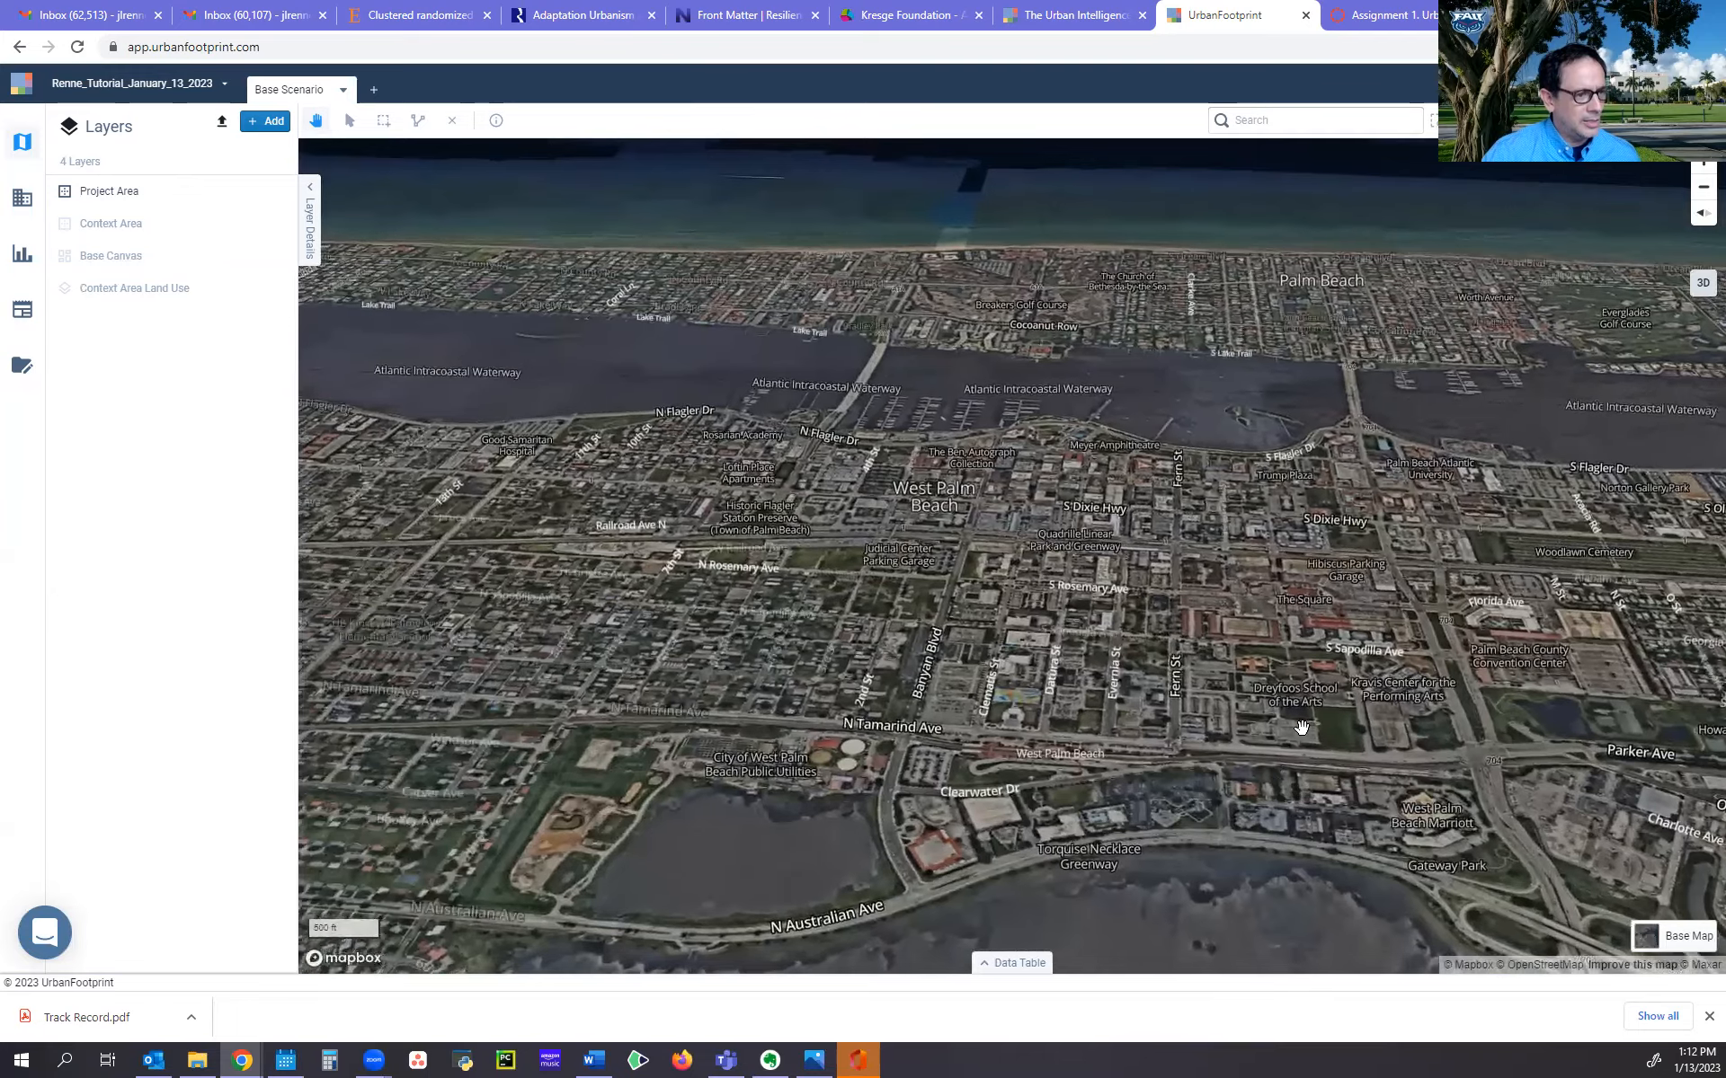
# Return the satellite map to 2D and rotate it back to north-up
pyautogui.scroll(-2, 1300, 726)
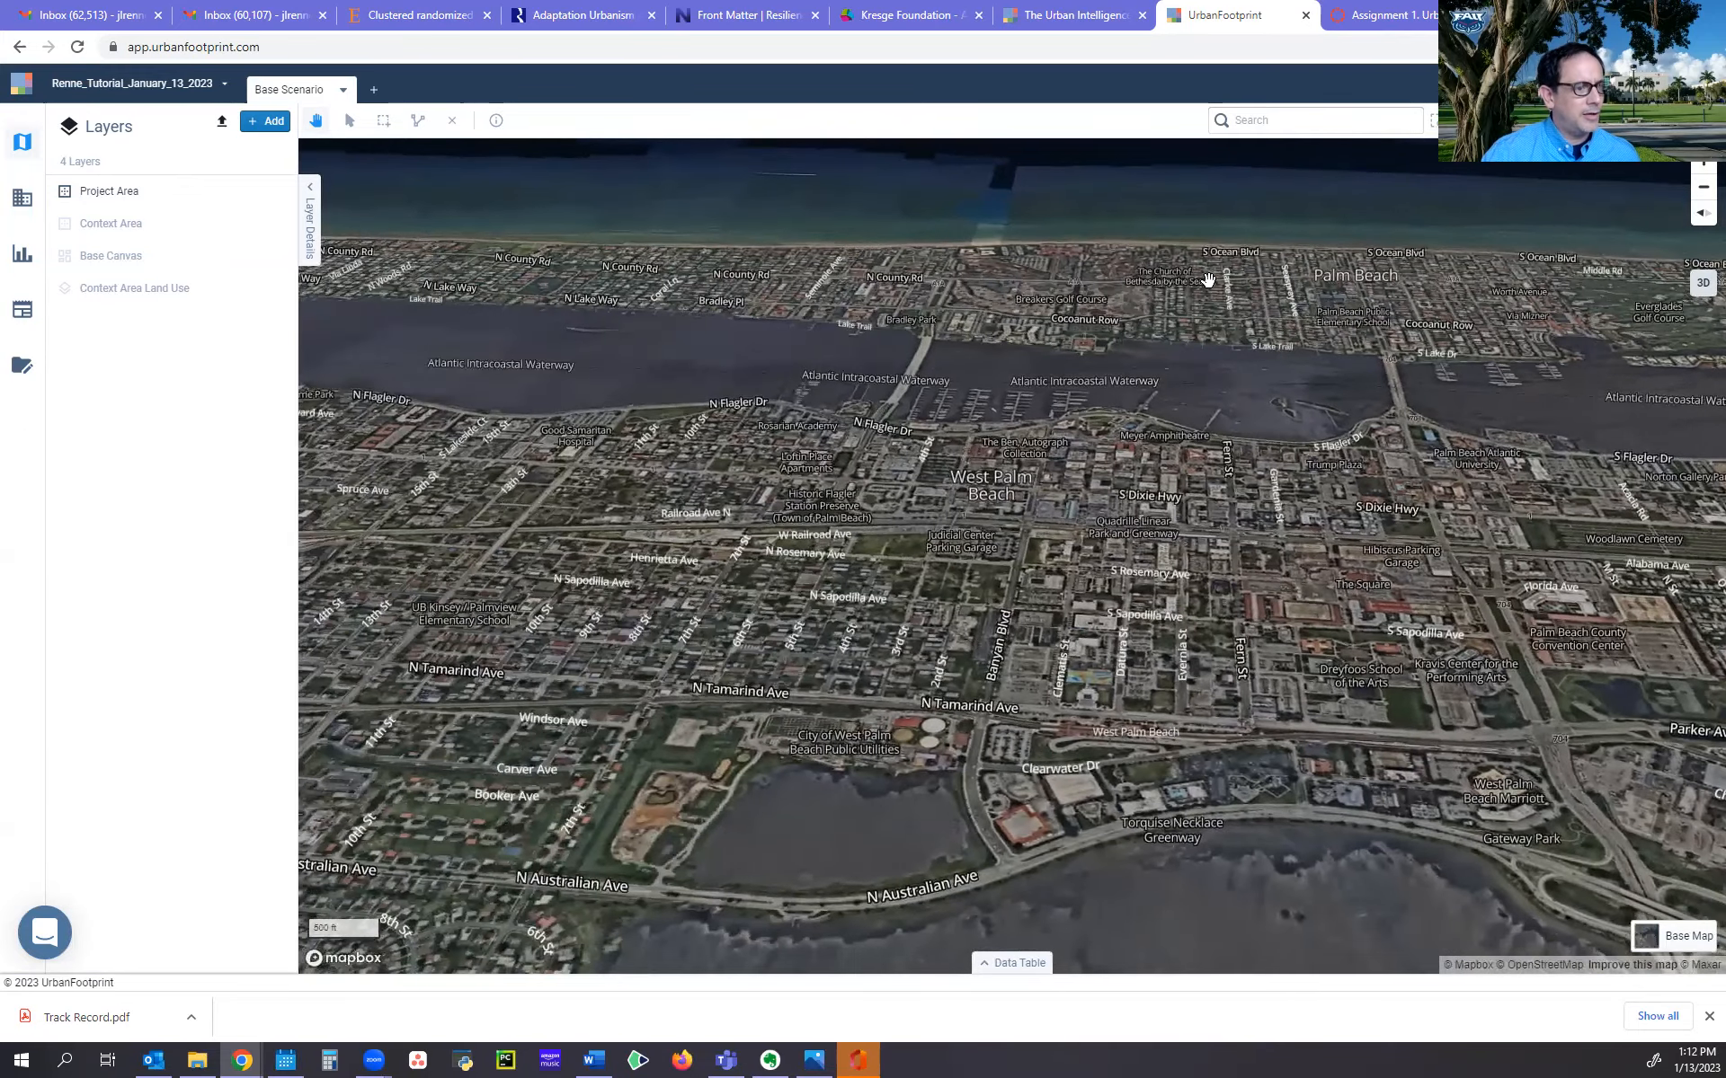
pyautogui.moveTo(1235, 267)
pyautogui.mouseDown()
pyautogui.moveTo(1236, 296)
pyautogui.moveTo(1237, 262)
pyautogui.mouseUp()
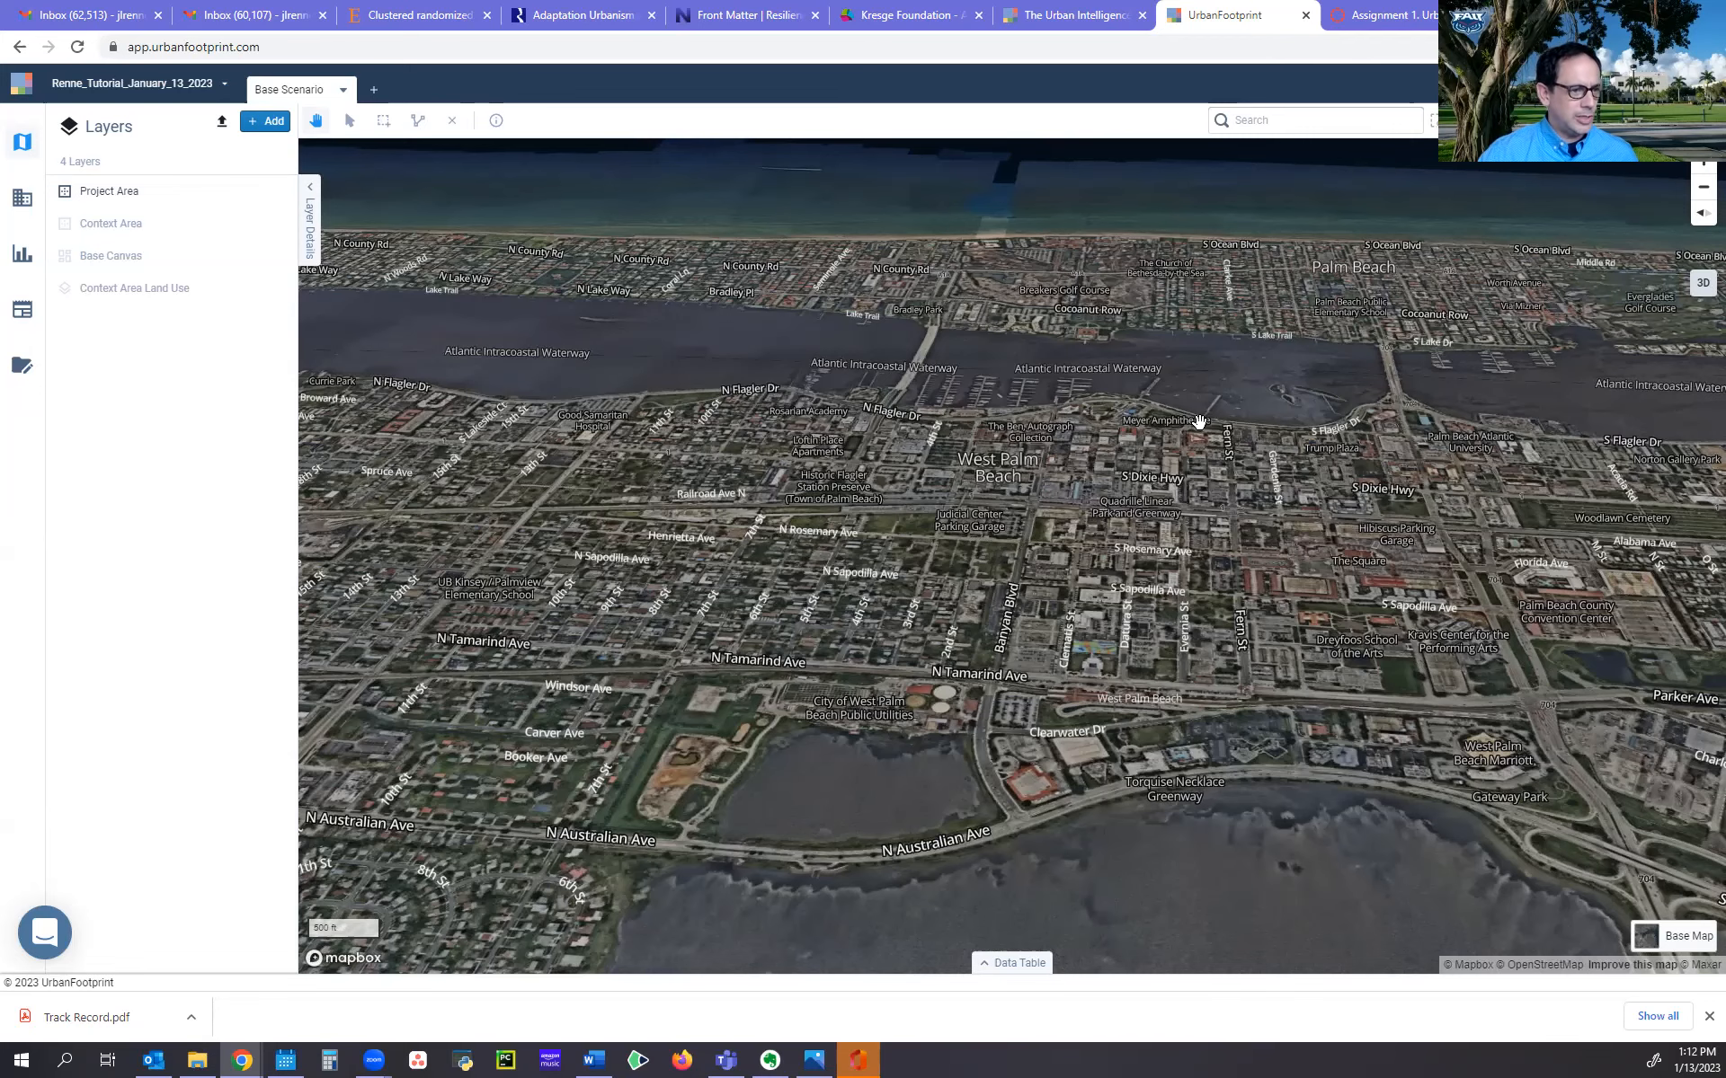
pyautogui.scroll(5, 1255, 519)
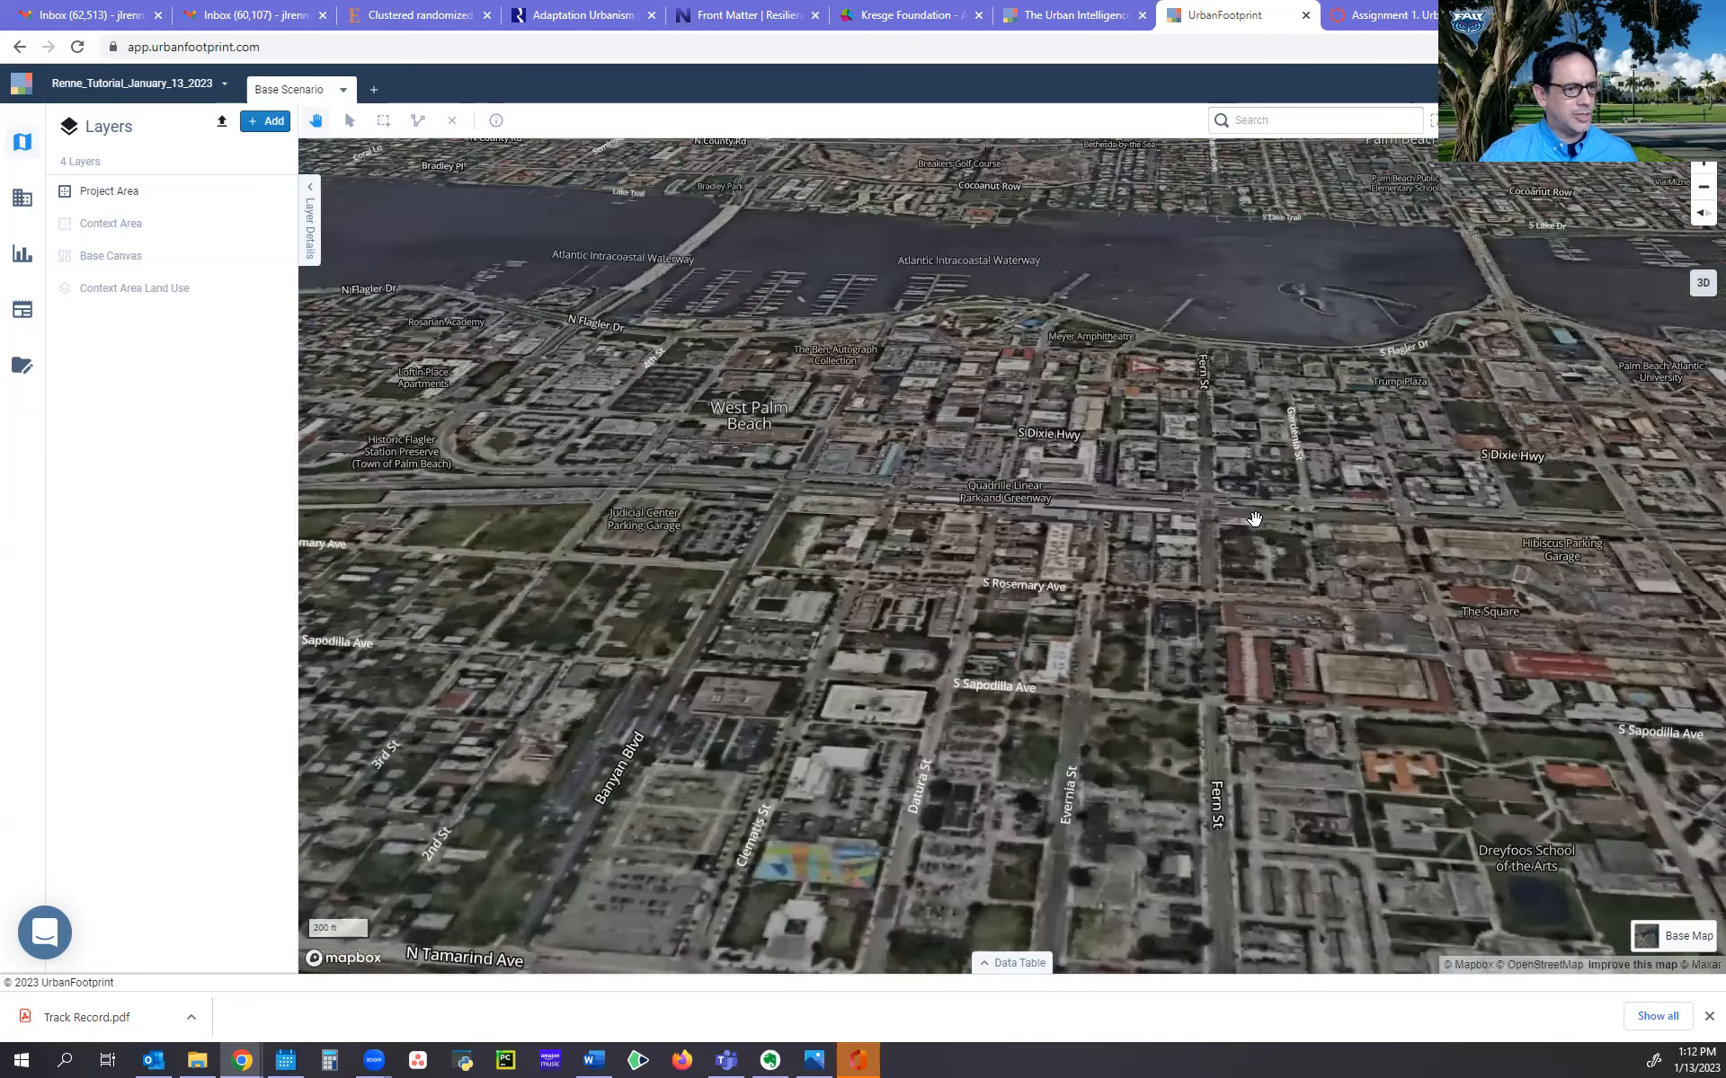
pyautogui.scroll(-2, 1255, 519)
pyautogui.scroll(-1, 1274, 466)
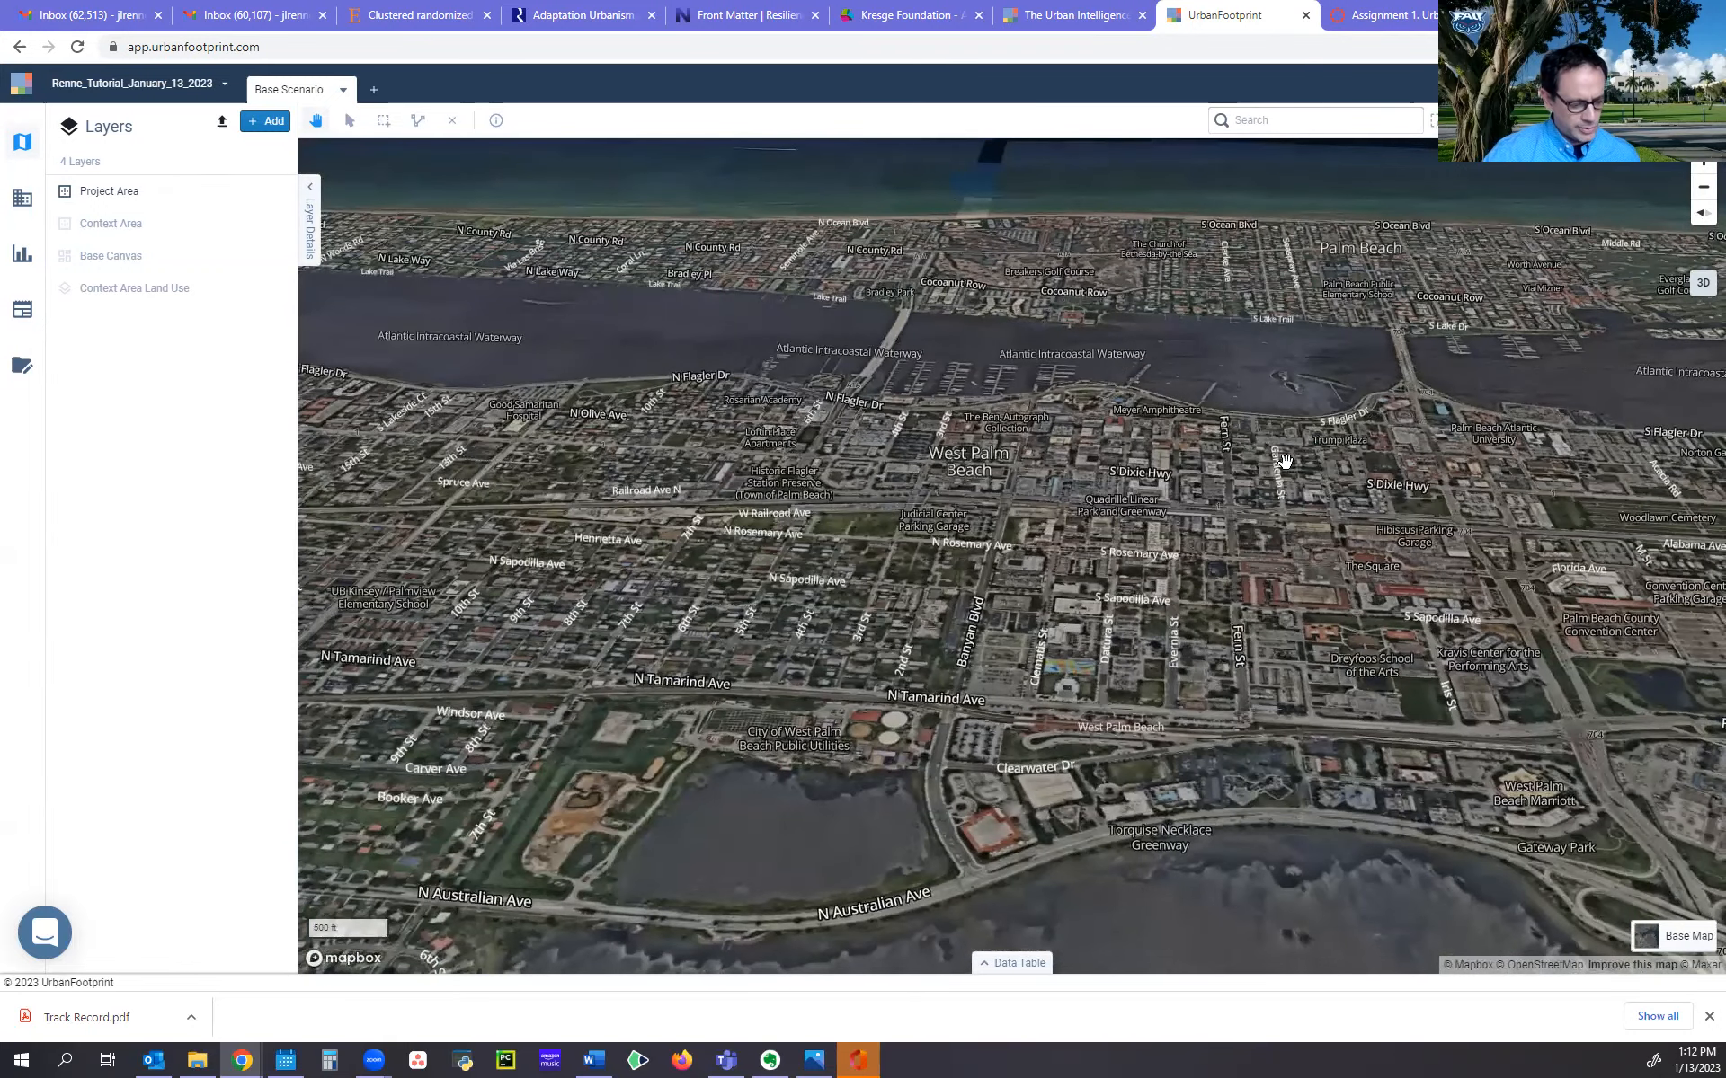
pyautogui.click(1699, 285)
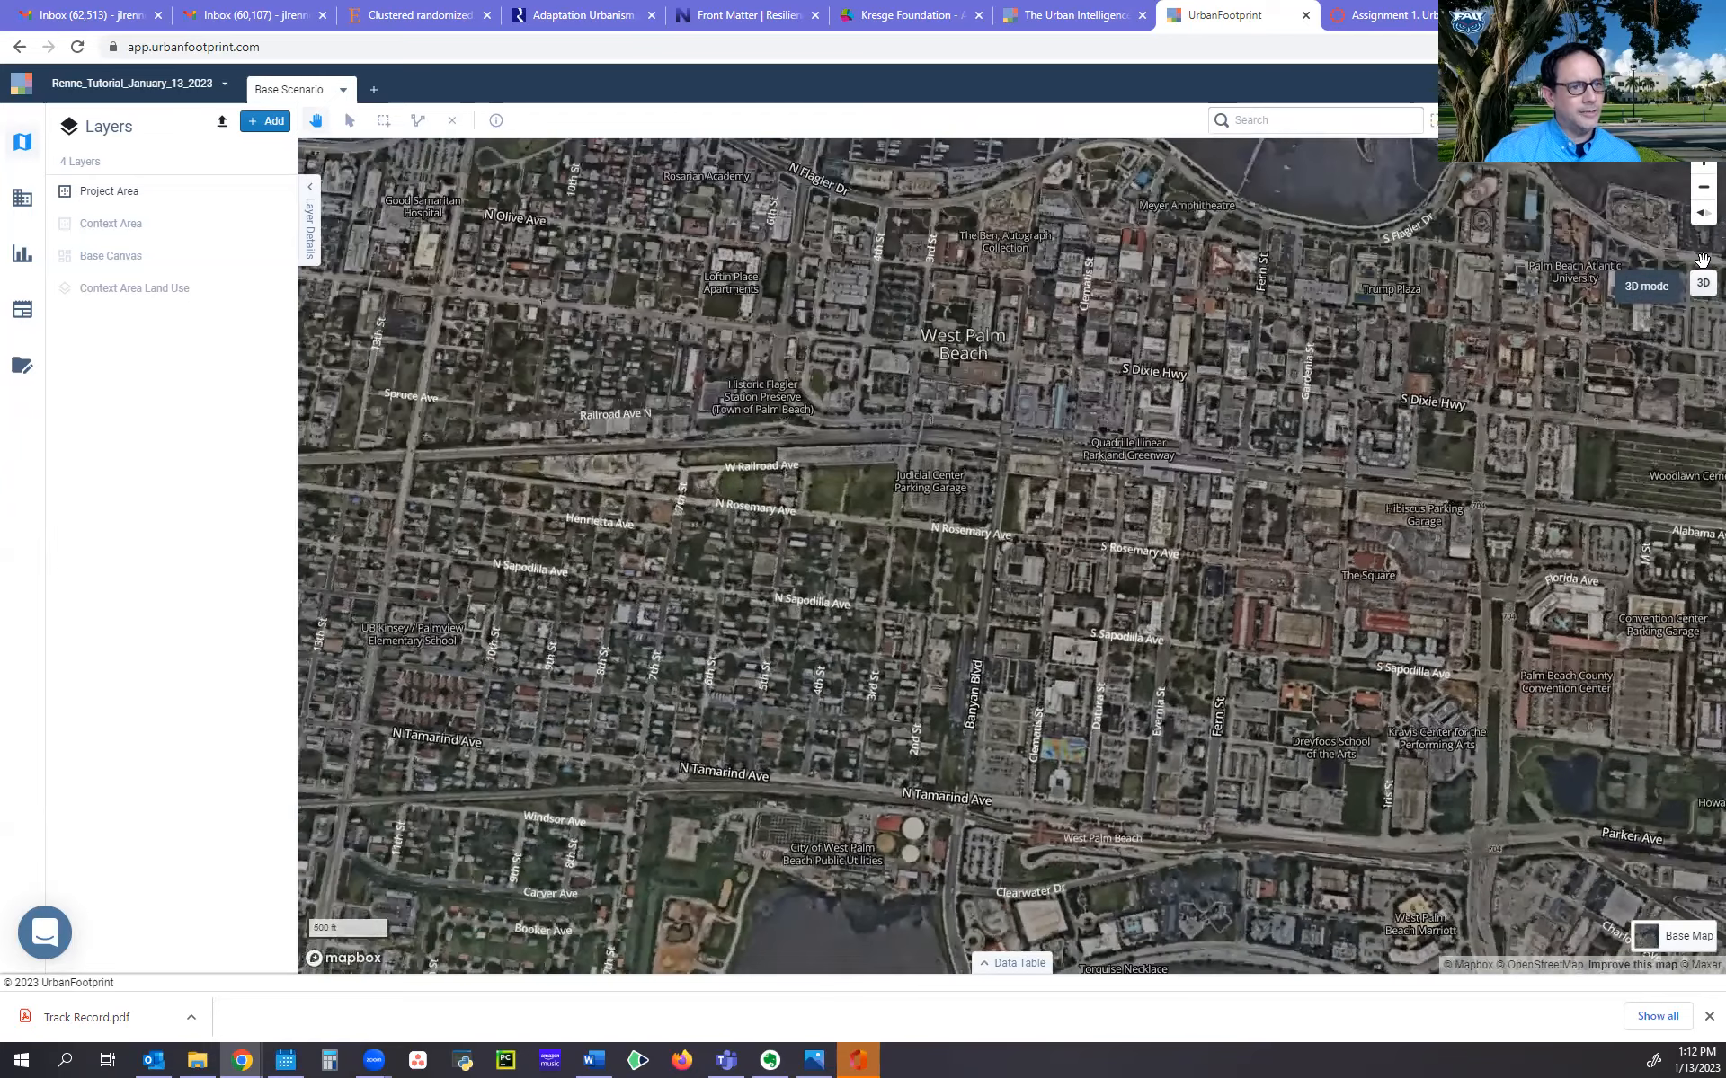
pyautogui.moveTo(1697, 213); pyautogui.dragTo(1606, 220)
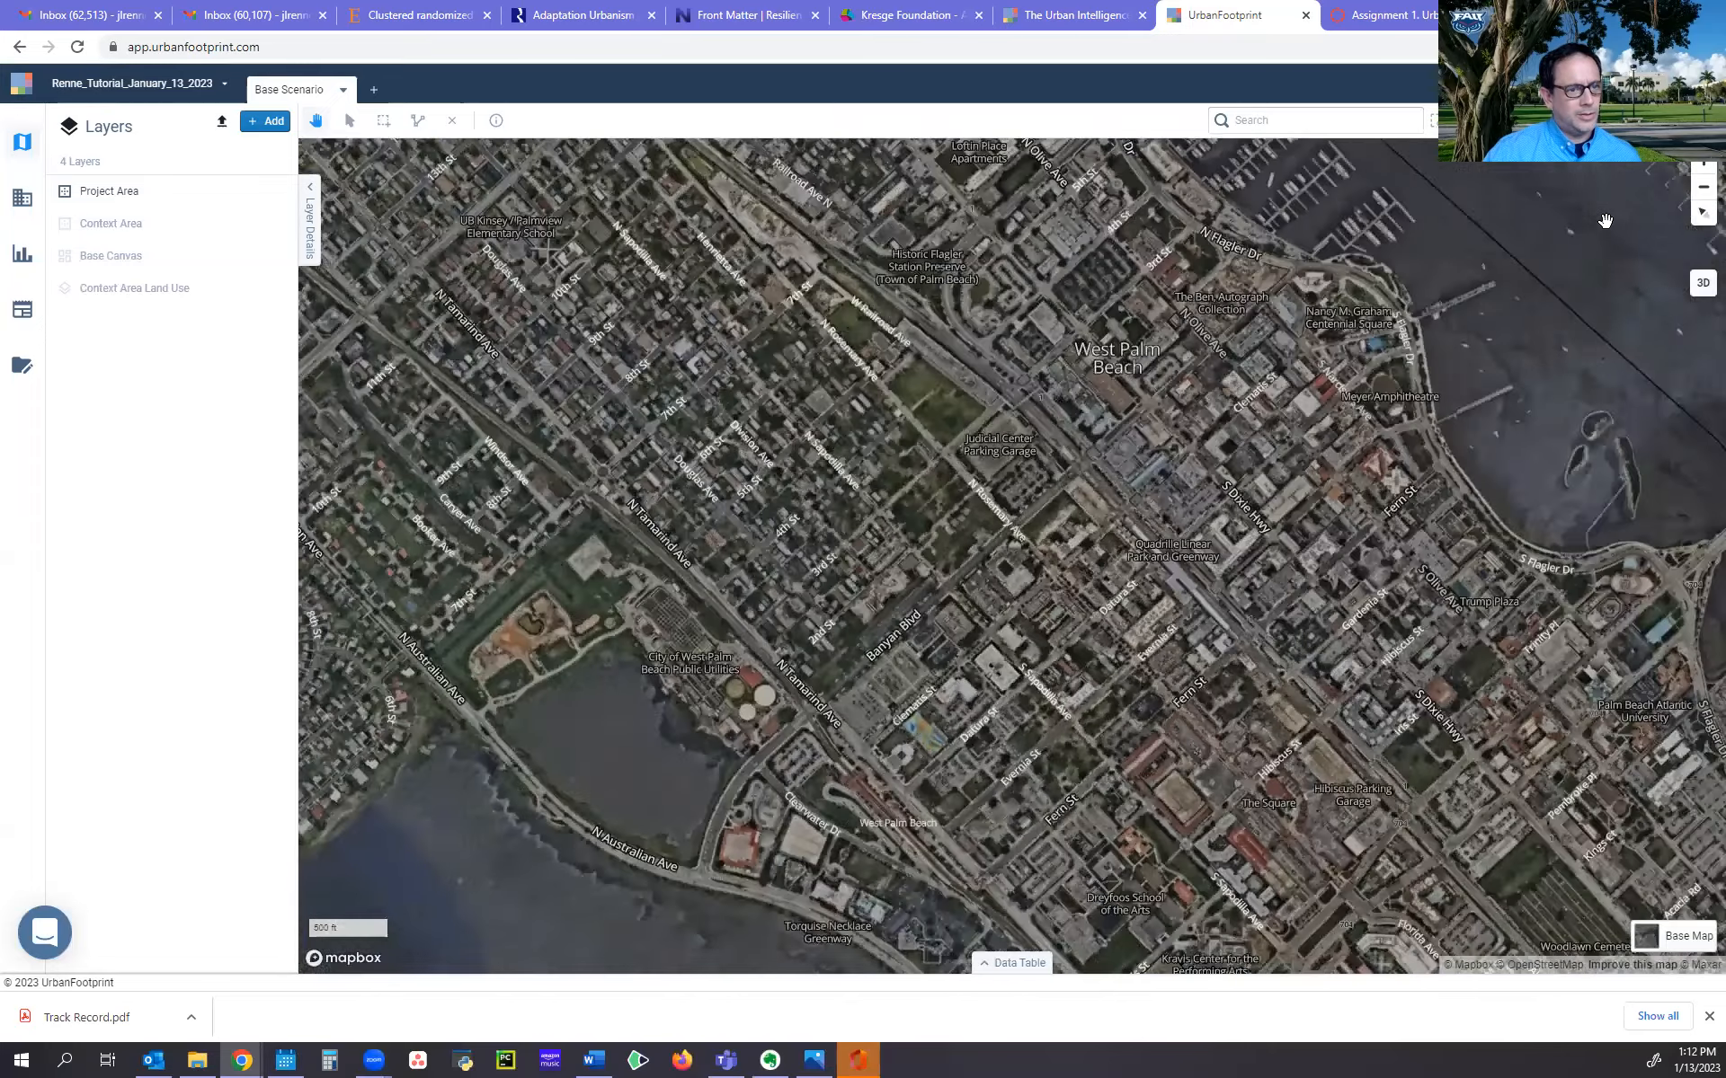
pyautogui.scroll(-2, 1582, 457)
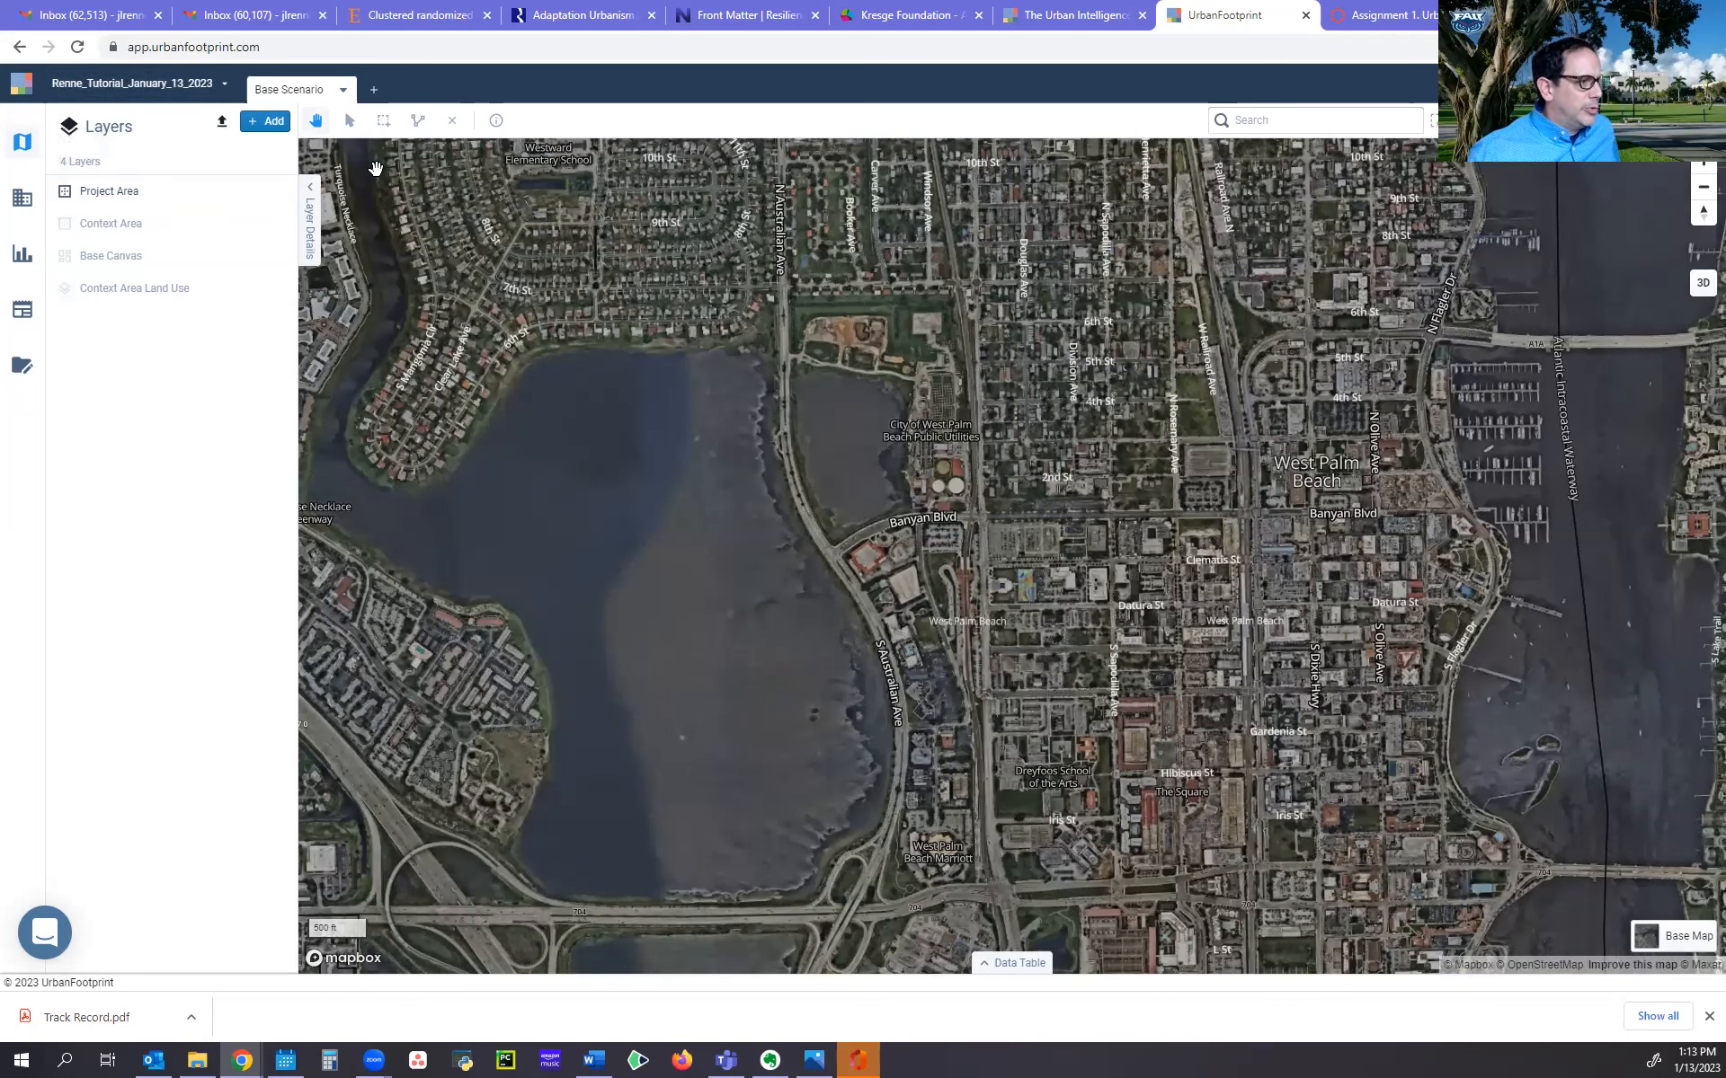
# Look through the project's Build mode, analysis modules, Summary Statistics report and Land Consumption module settings
pyautogui.click(22, 201)
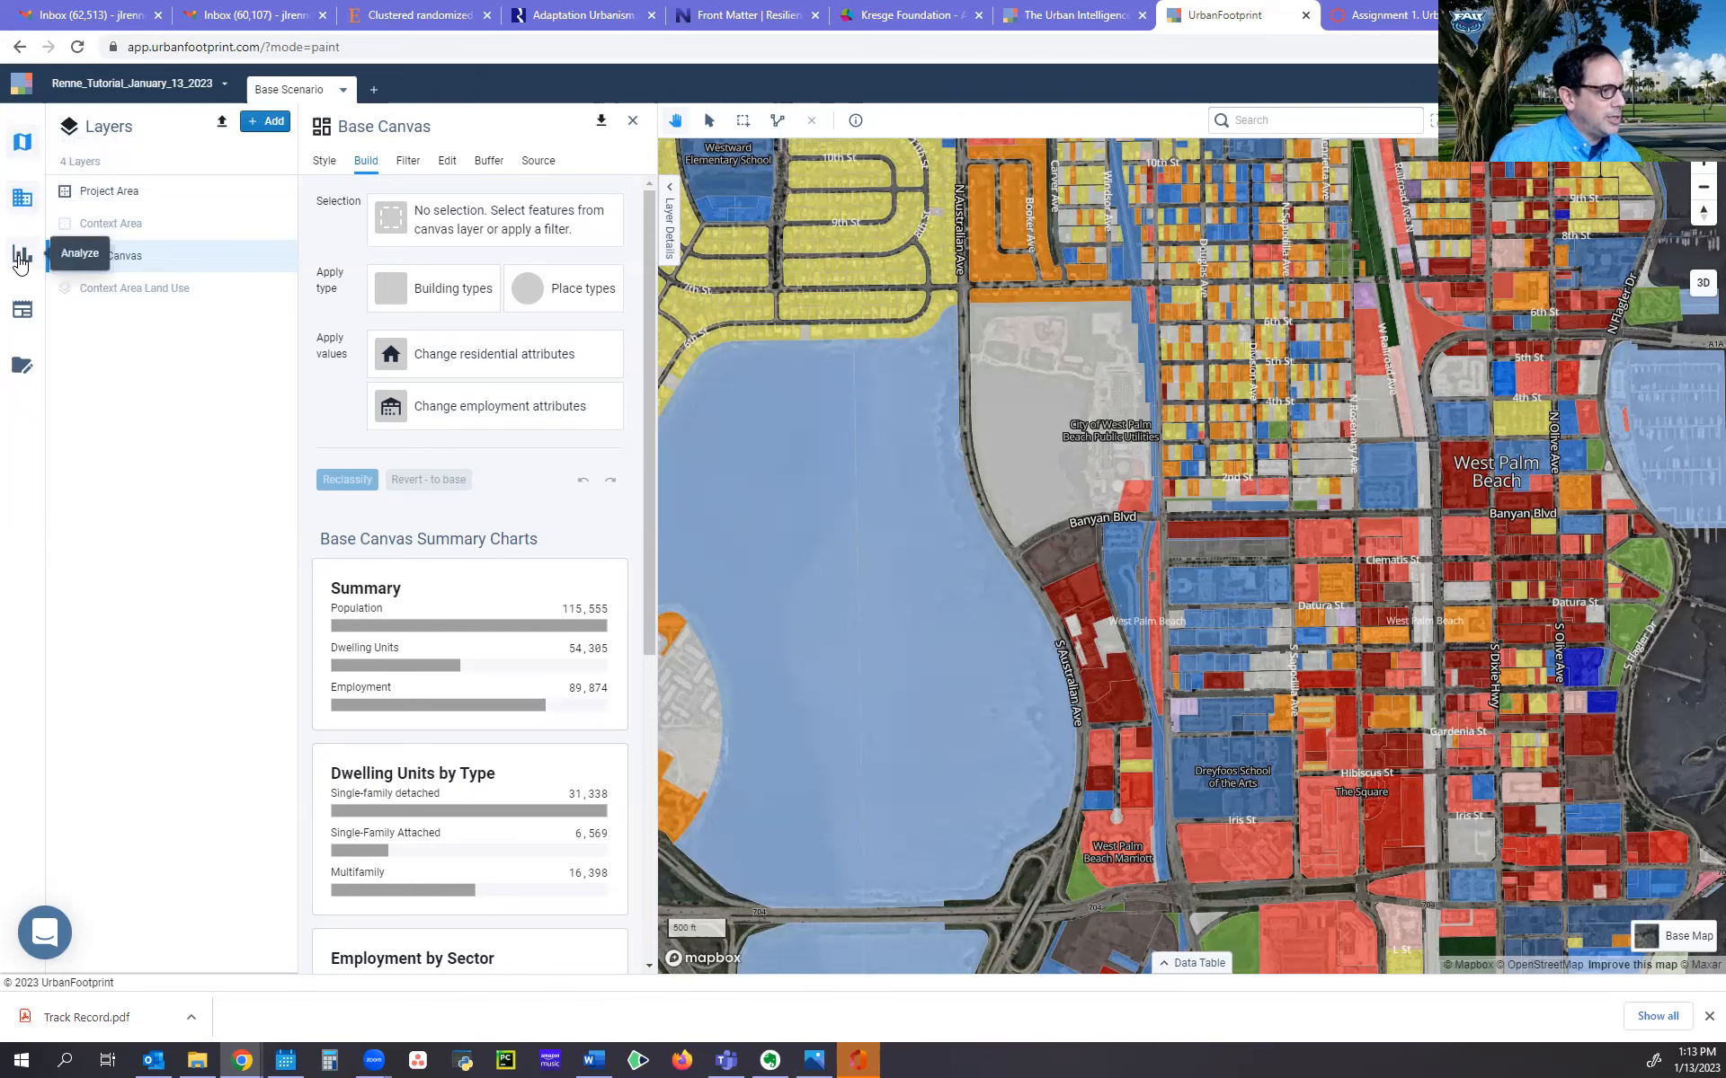
pyautogui.click(22, 258)
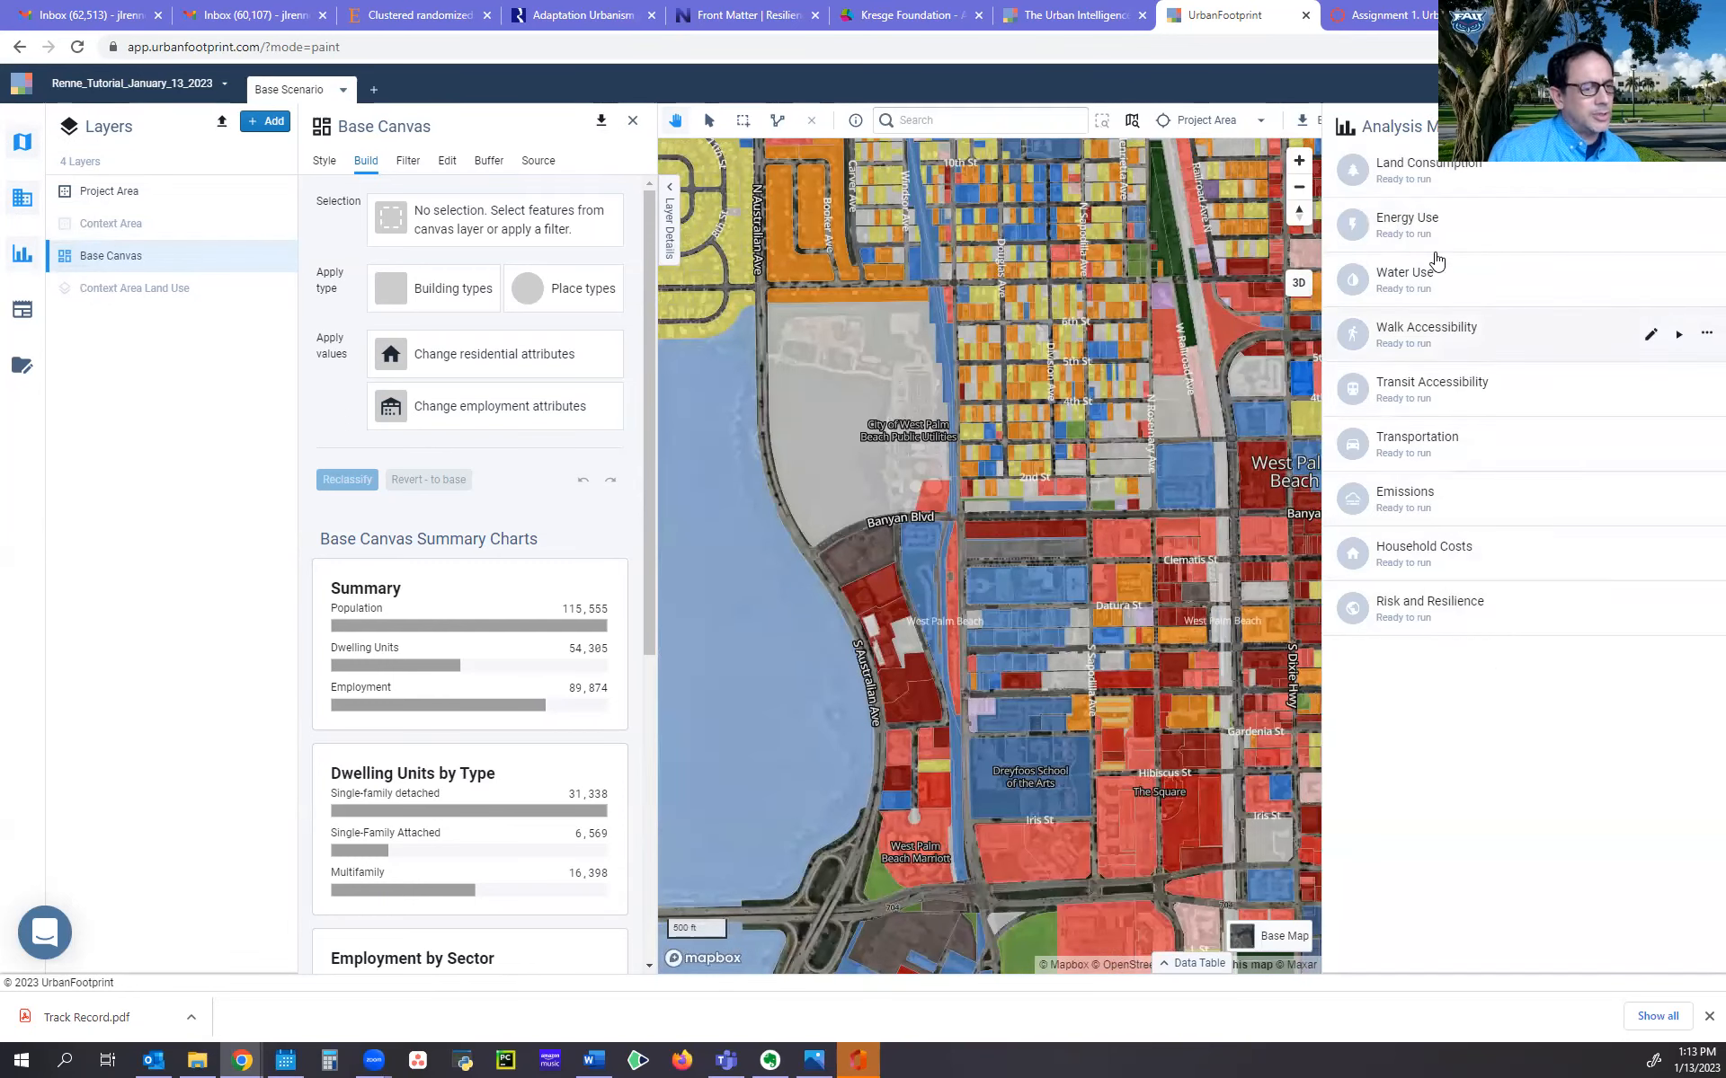
pyautogui.click(22, 309)
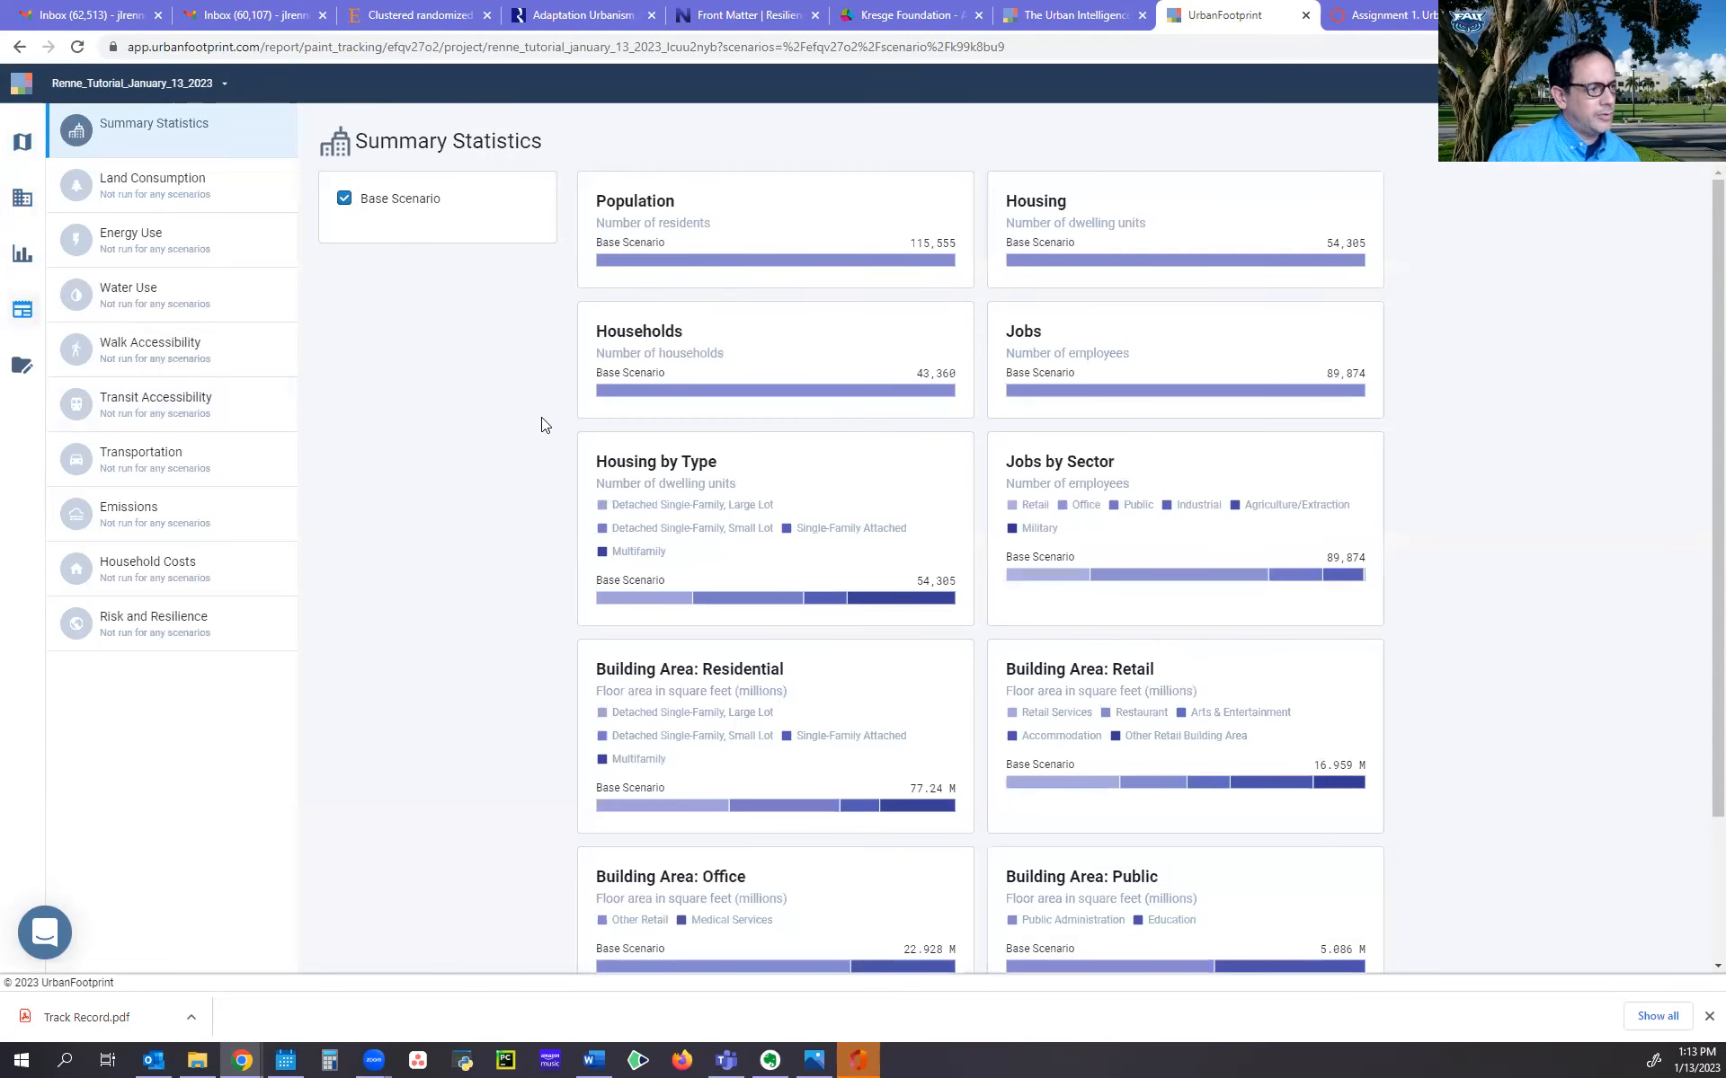
pyautogui.click(22, 367)
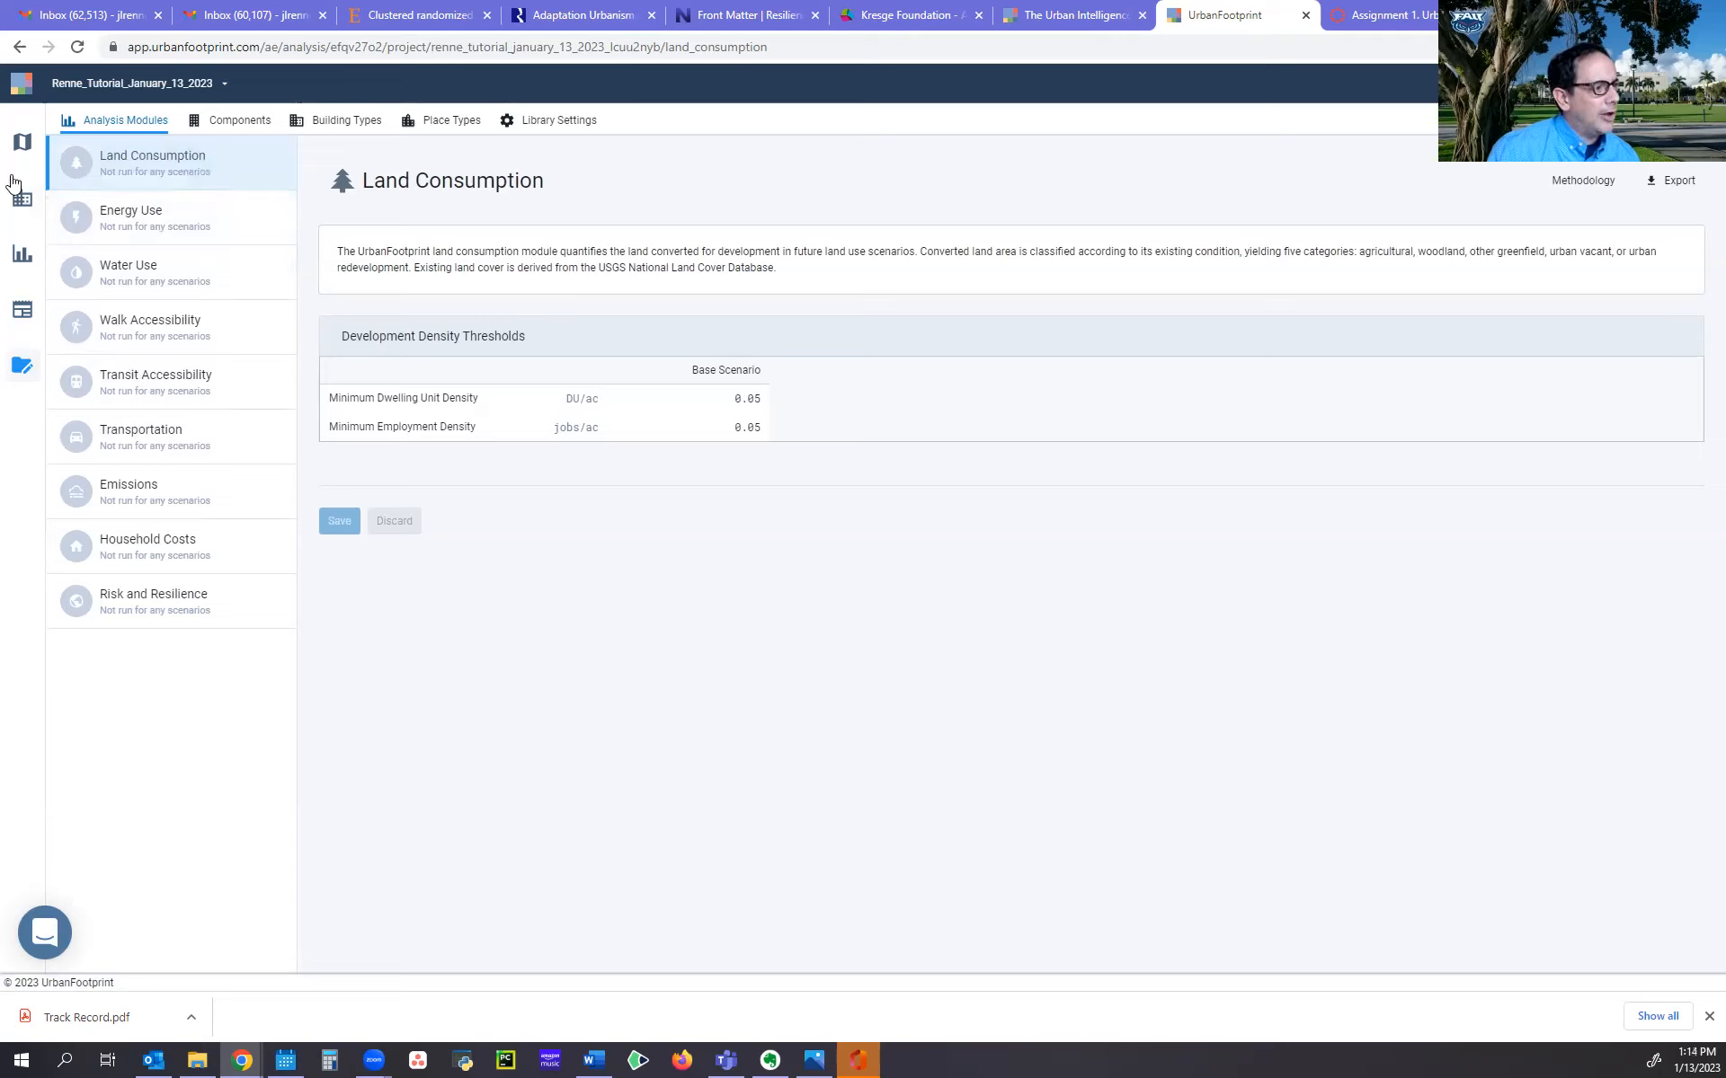
# Return to the project map, turn off the Analyze and Build modes, and close the Base Canvas layer details
pyautogui.click(24, 144)
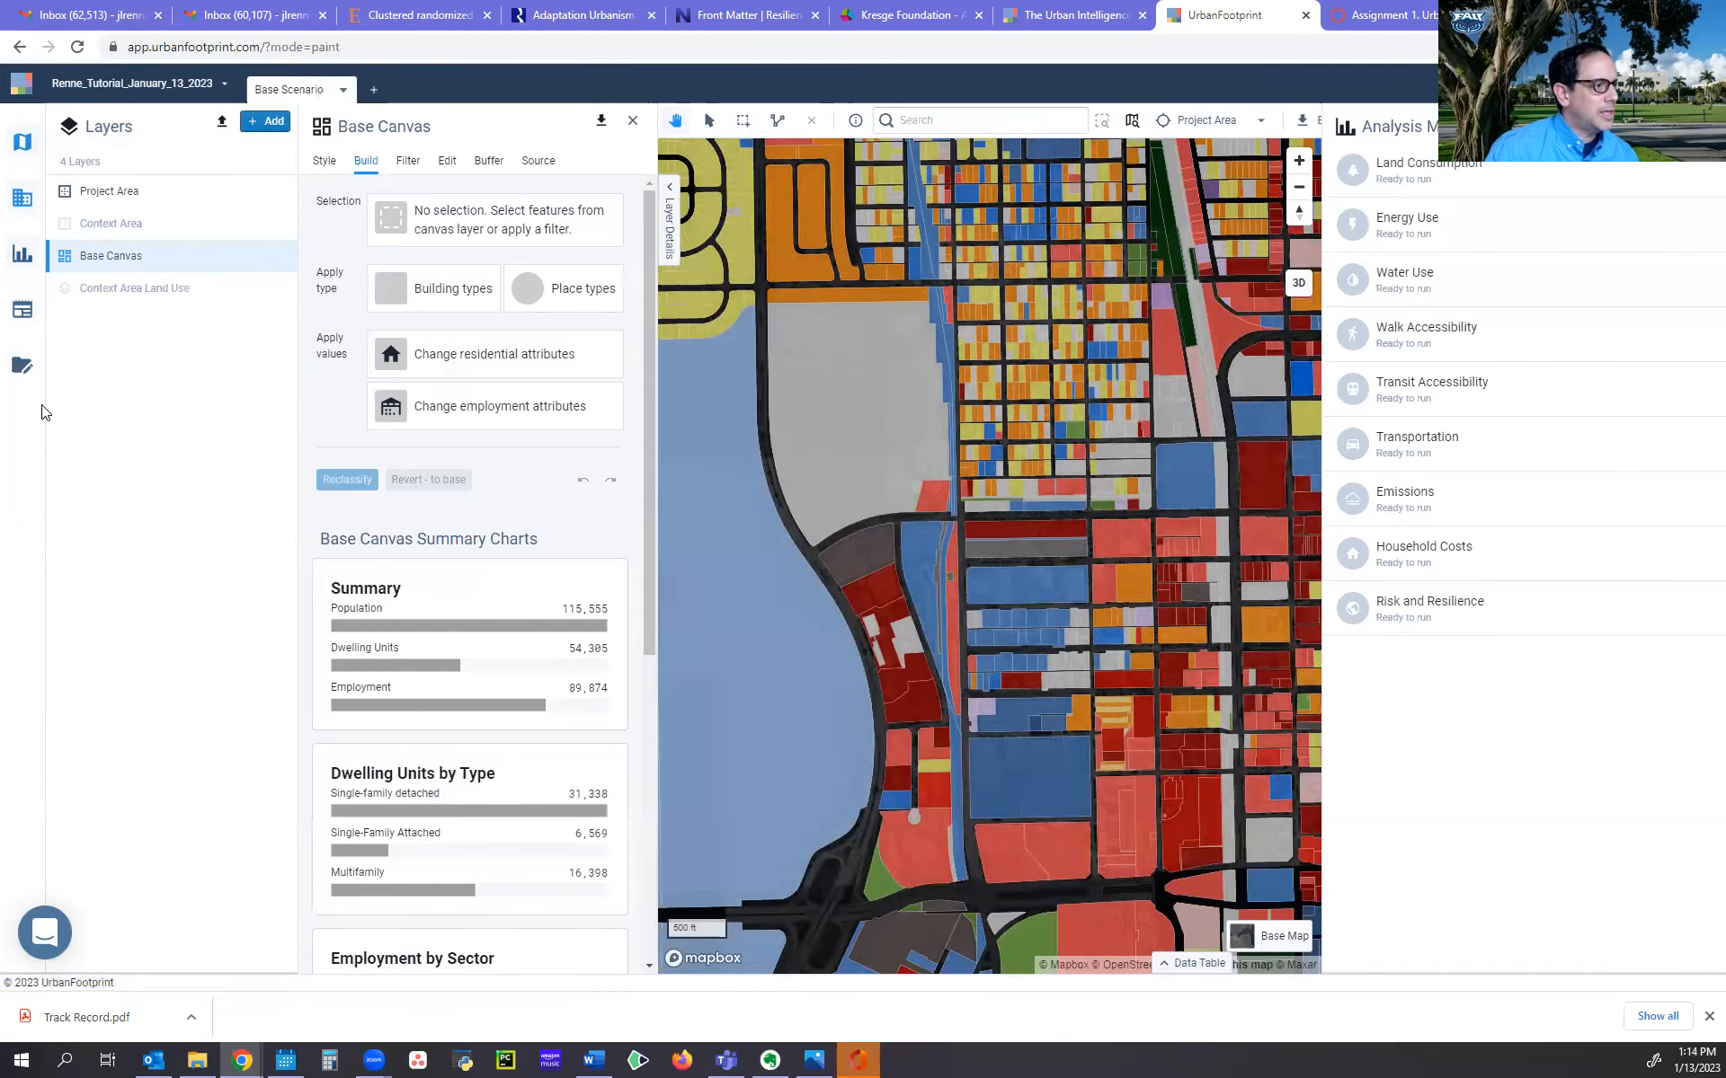
pyautogui.click(13, 259)
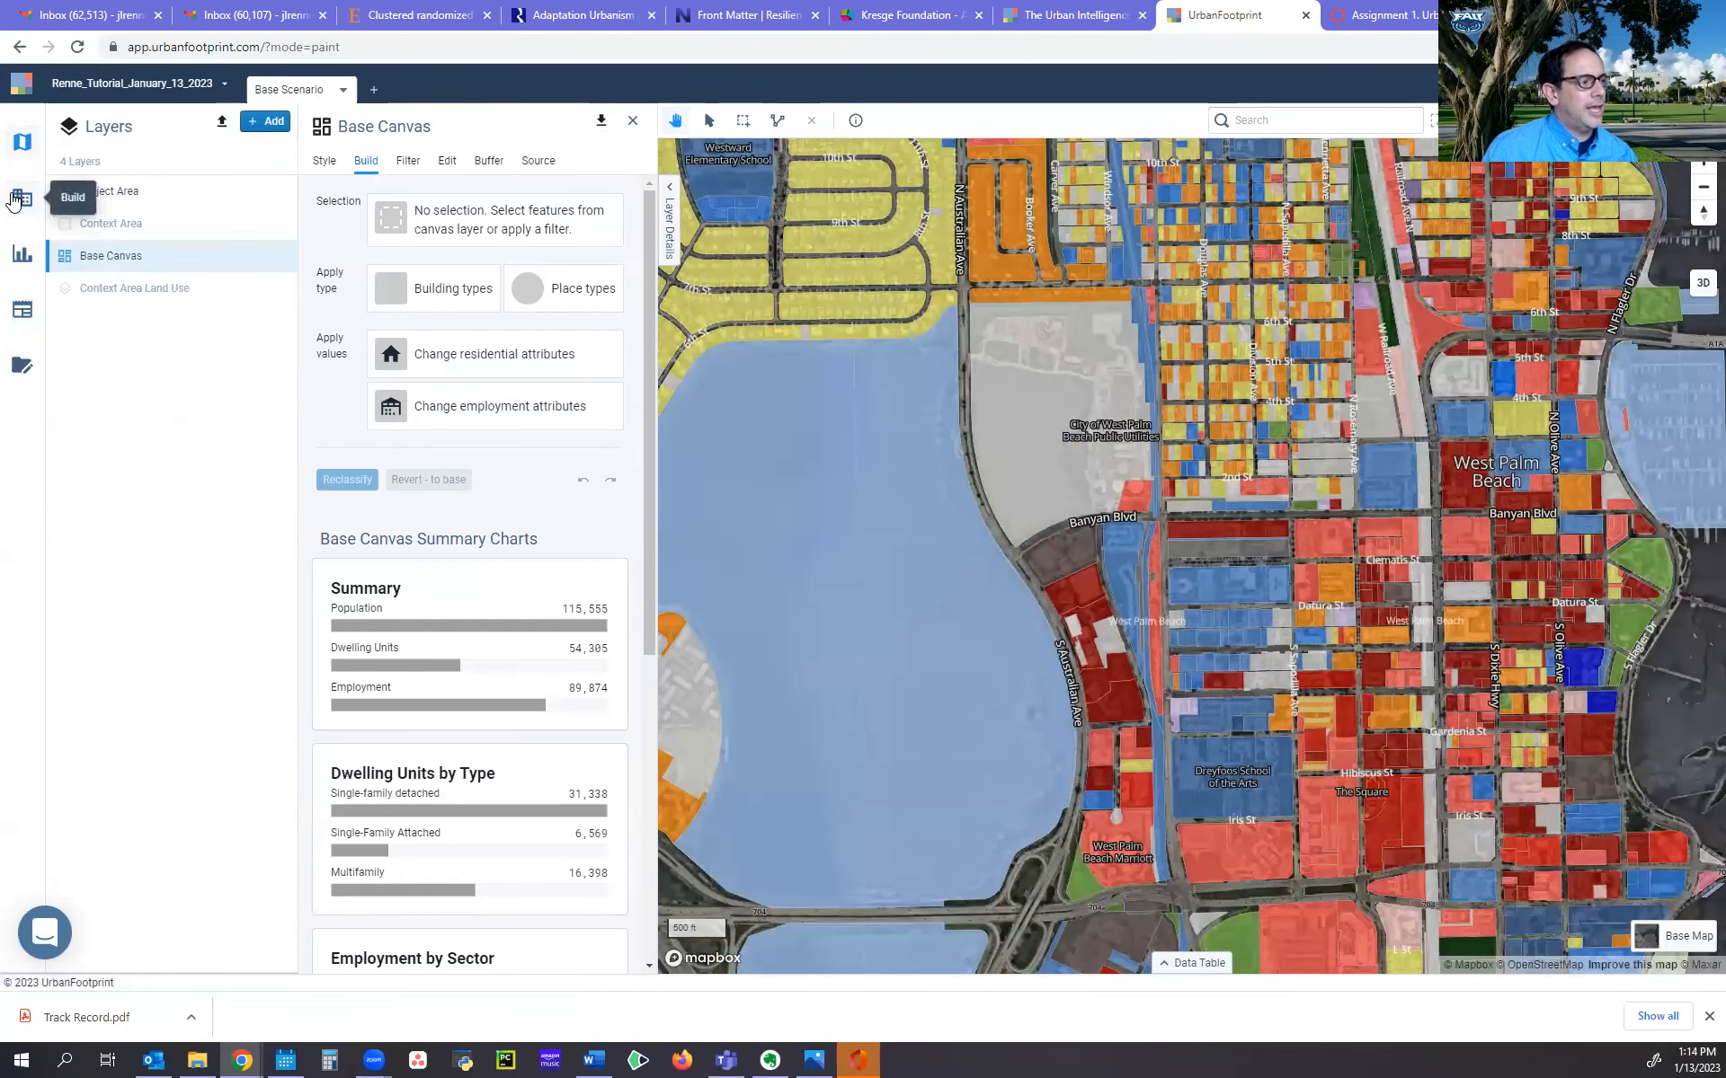
pyautogui.click(14, 200)
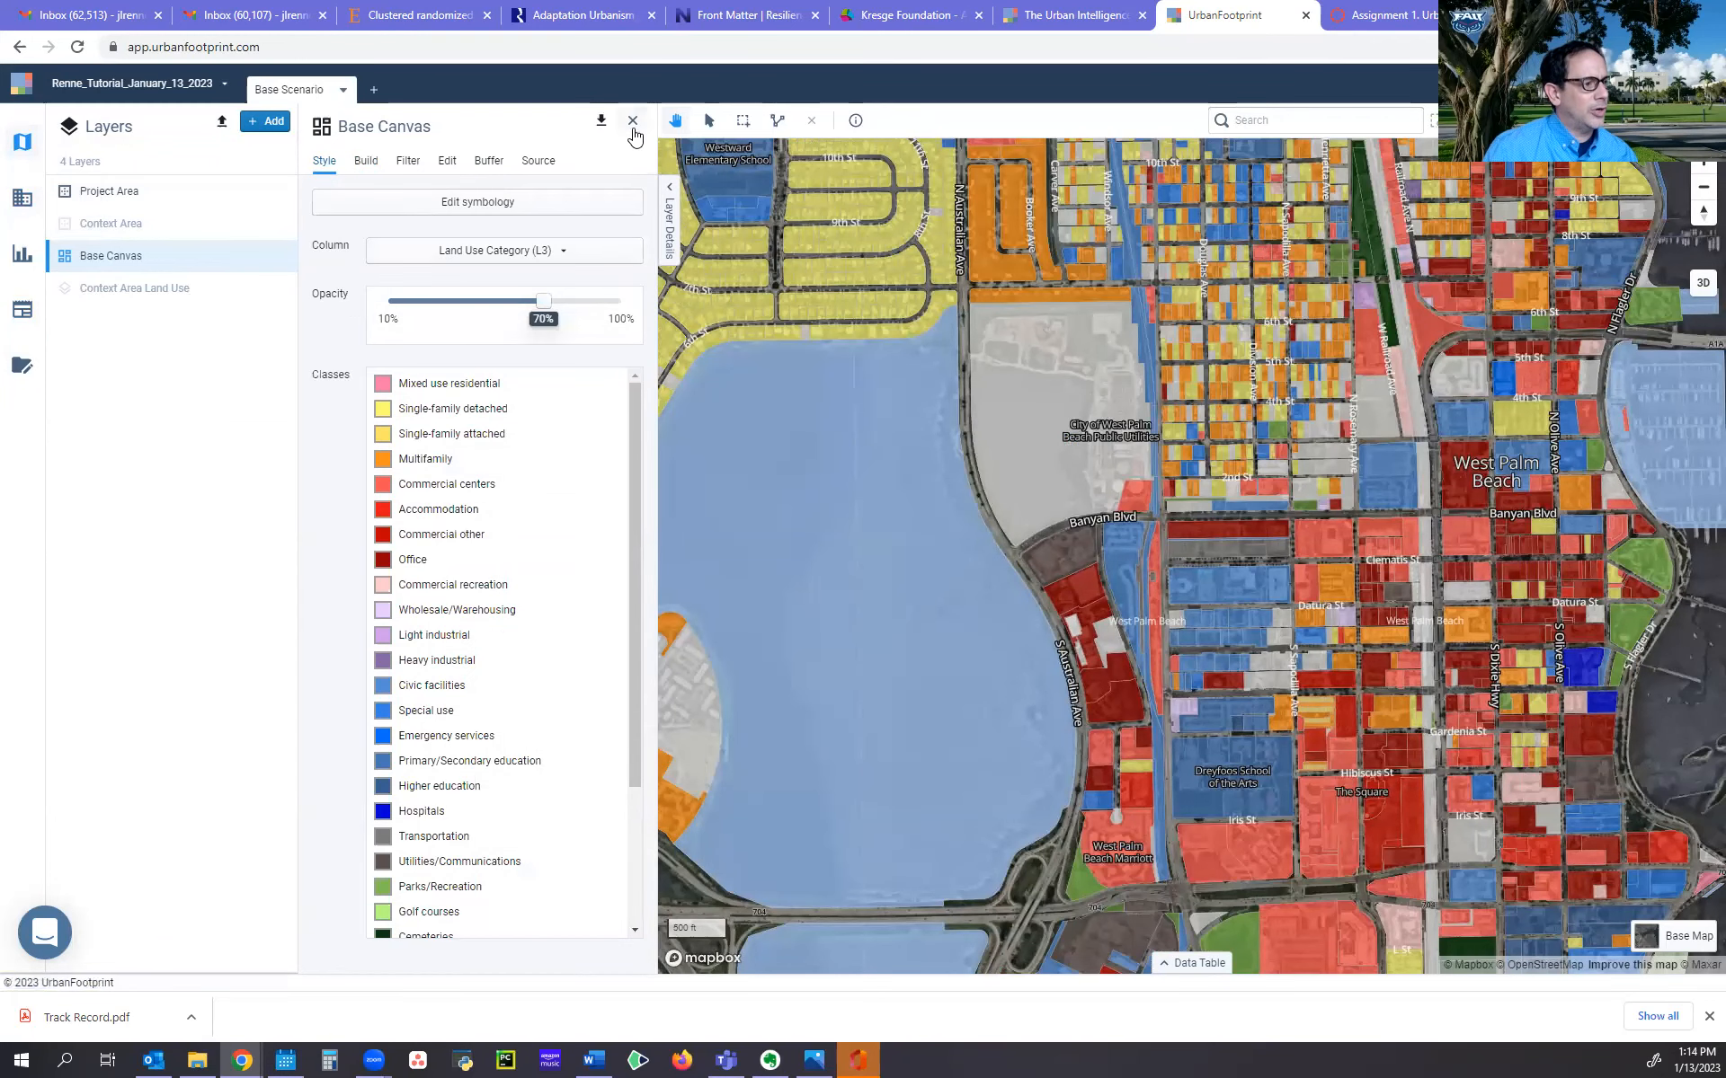
pyautogui.click(632, 121)
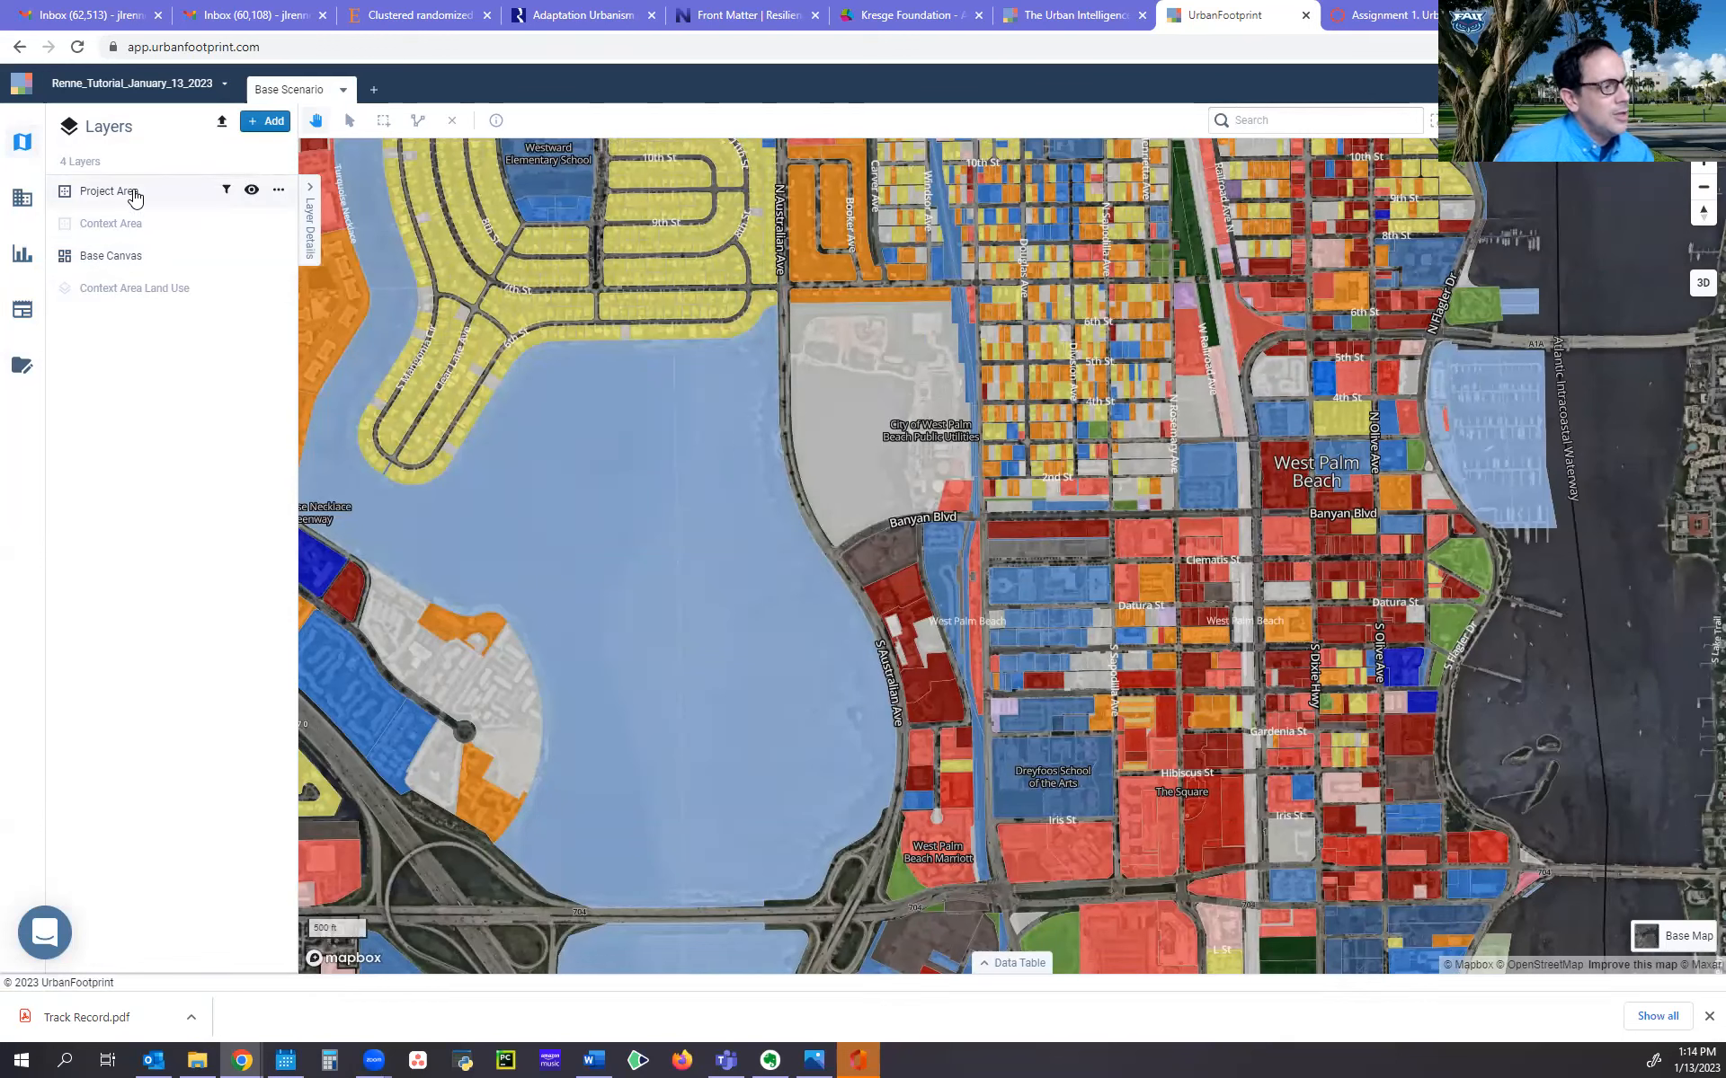
# Set the base map to Light and bring the wider West Palm Beach project area into view
pyautogui.scroll(-5, 681, 474)
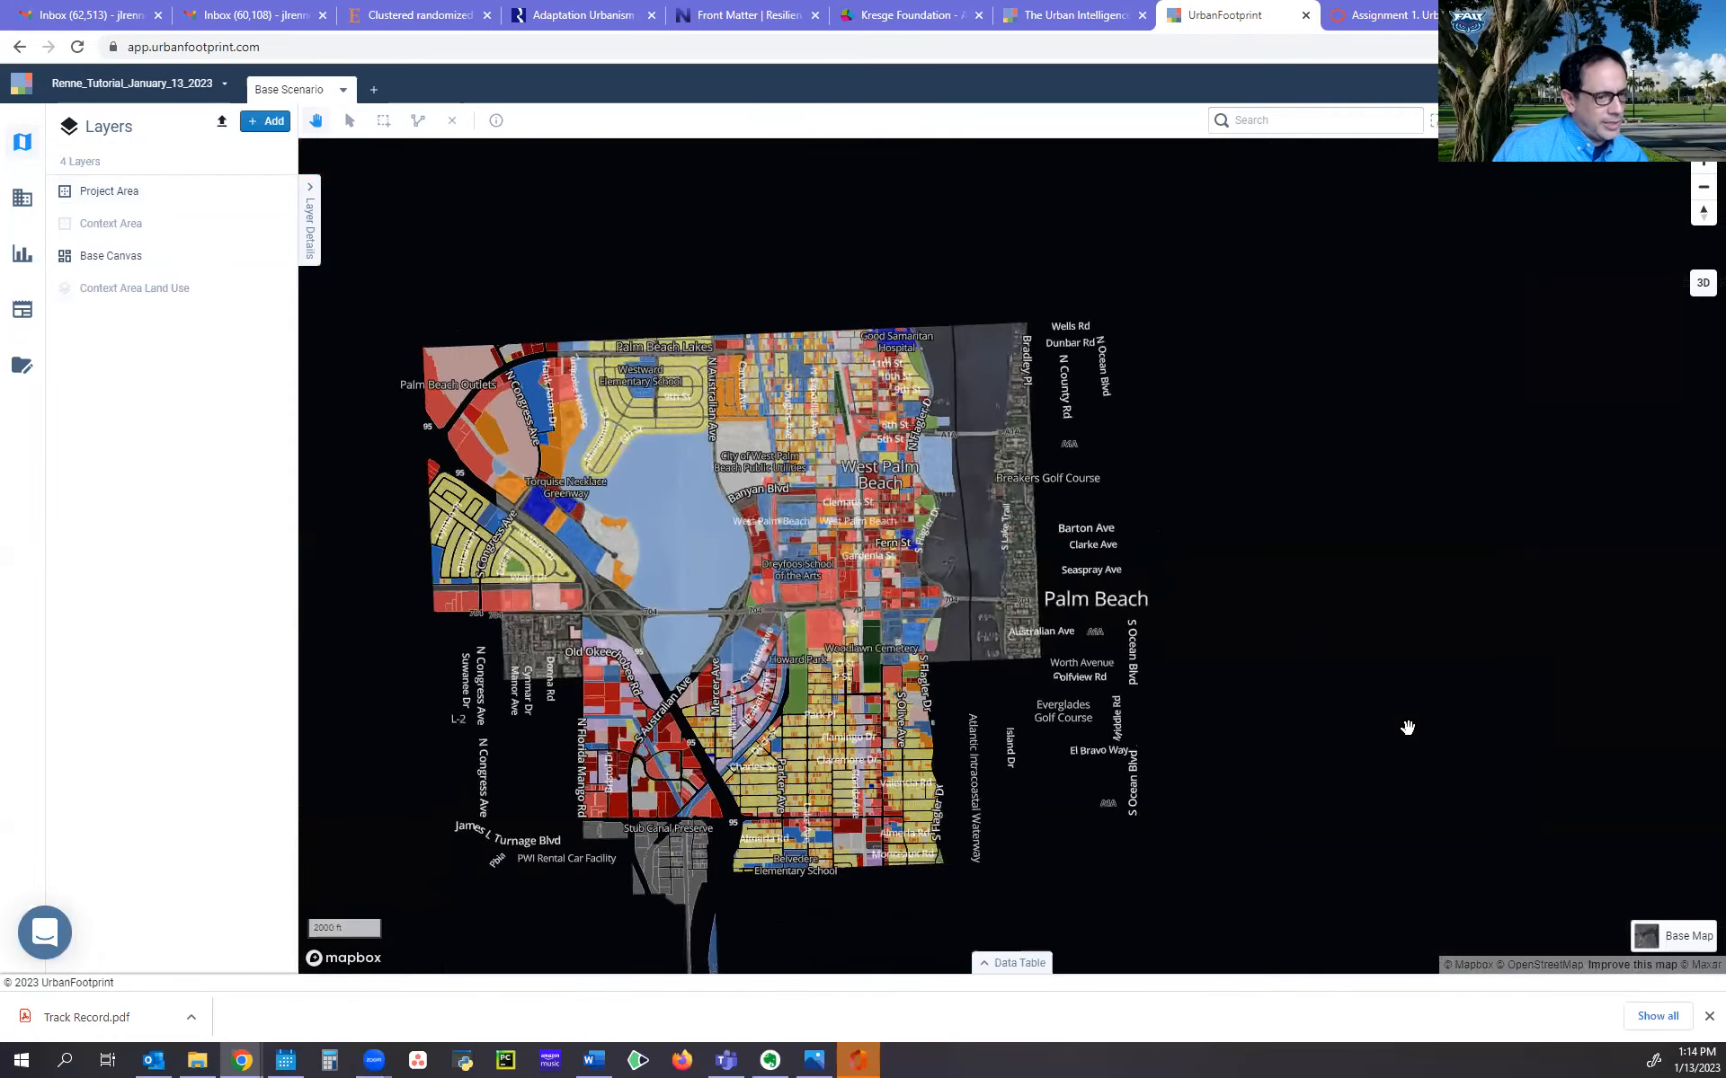
pyautogui.click(1643, 937)
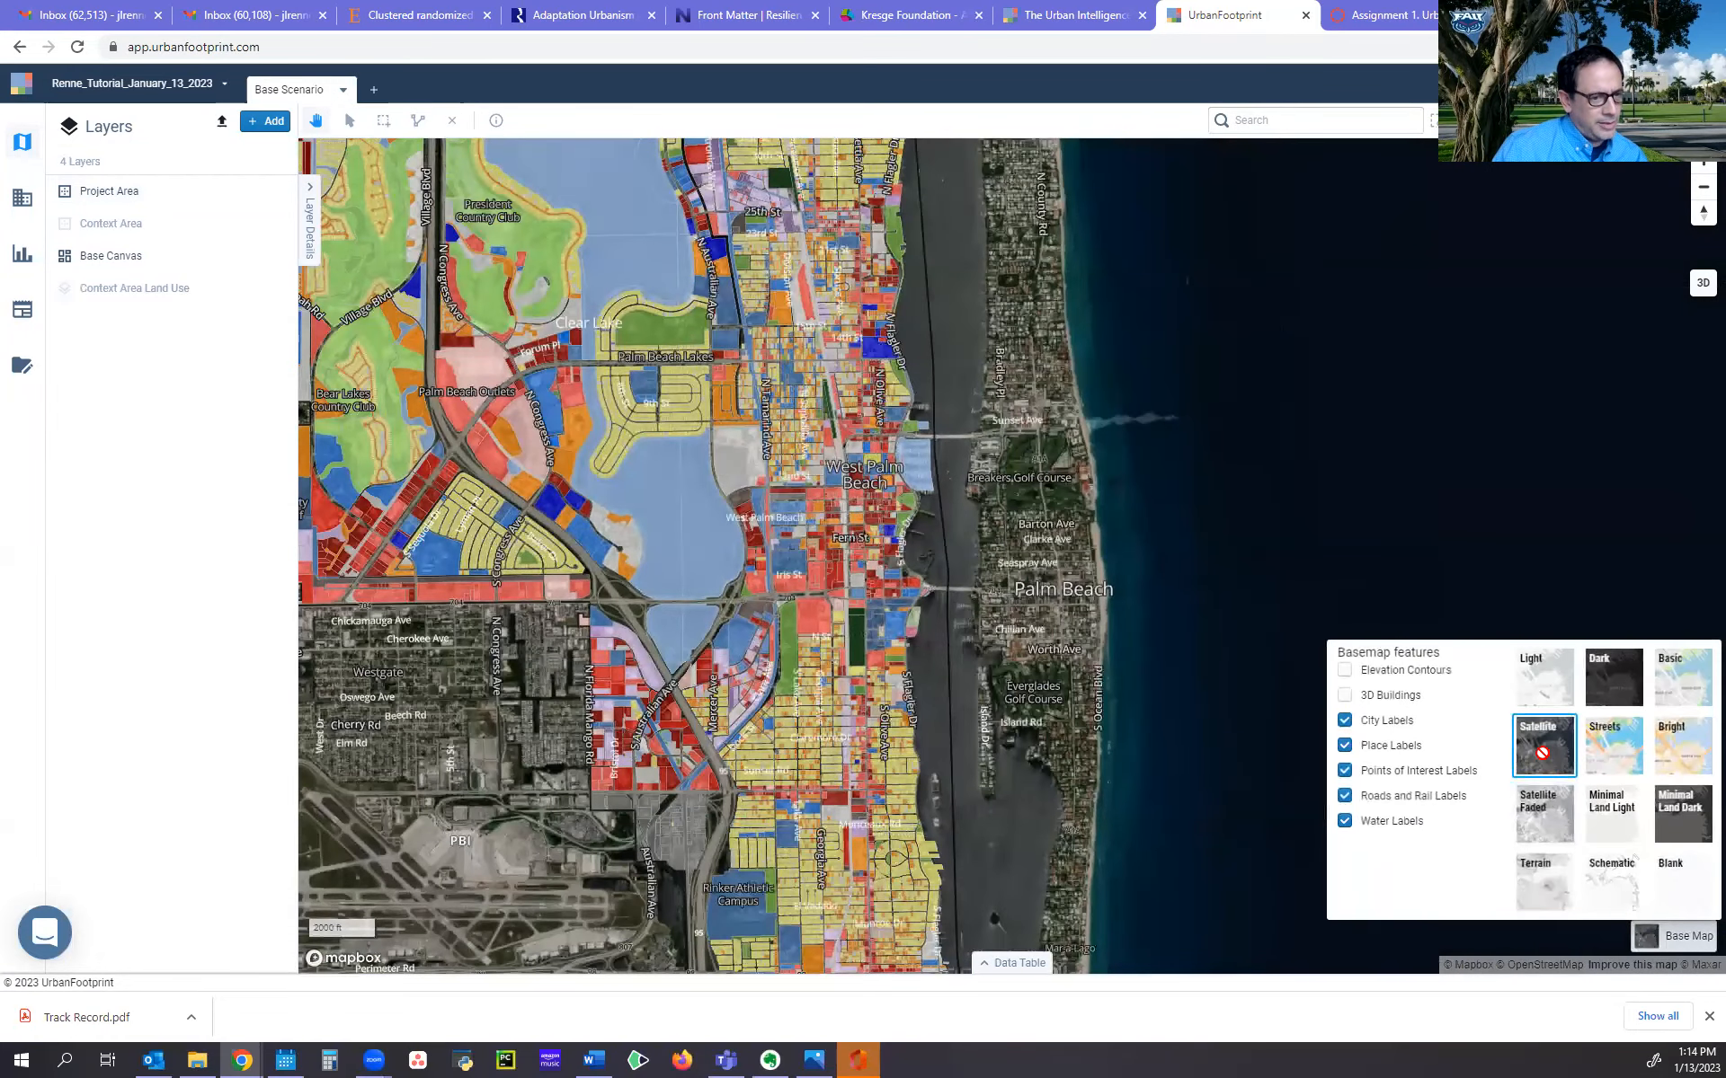
pyautogui.click(1543, 676)
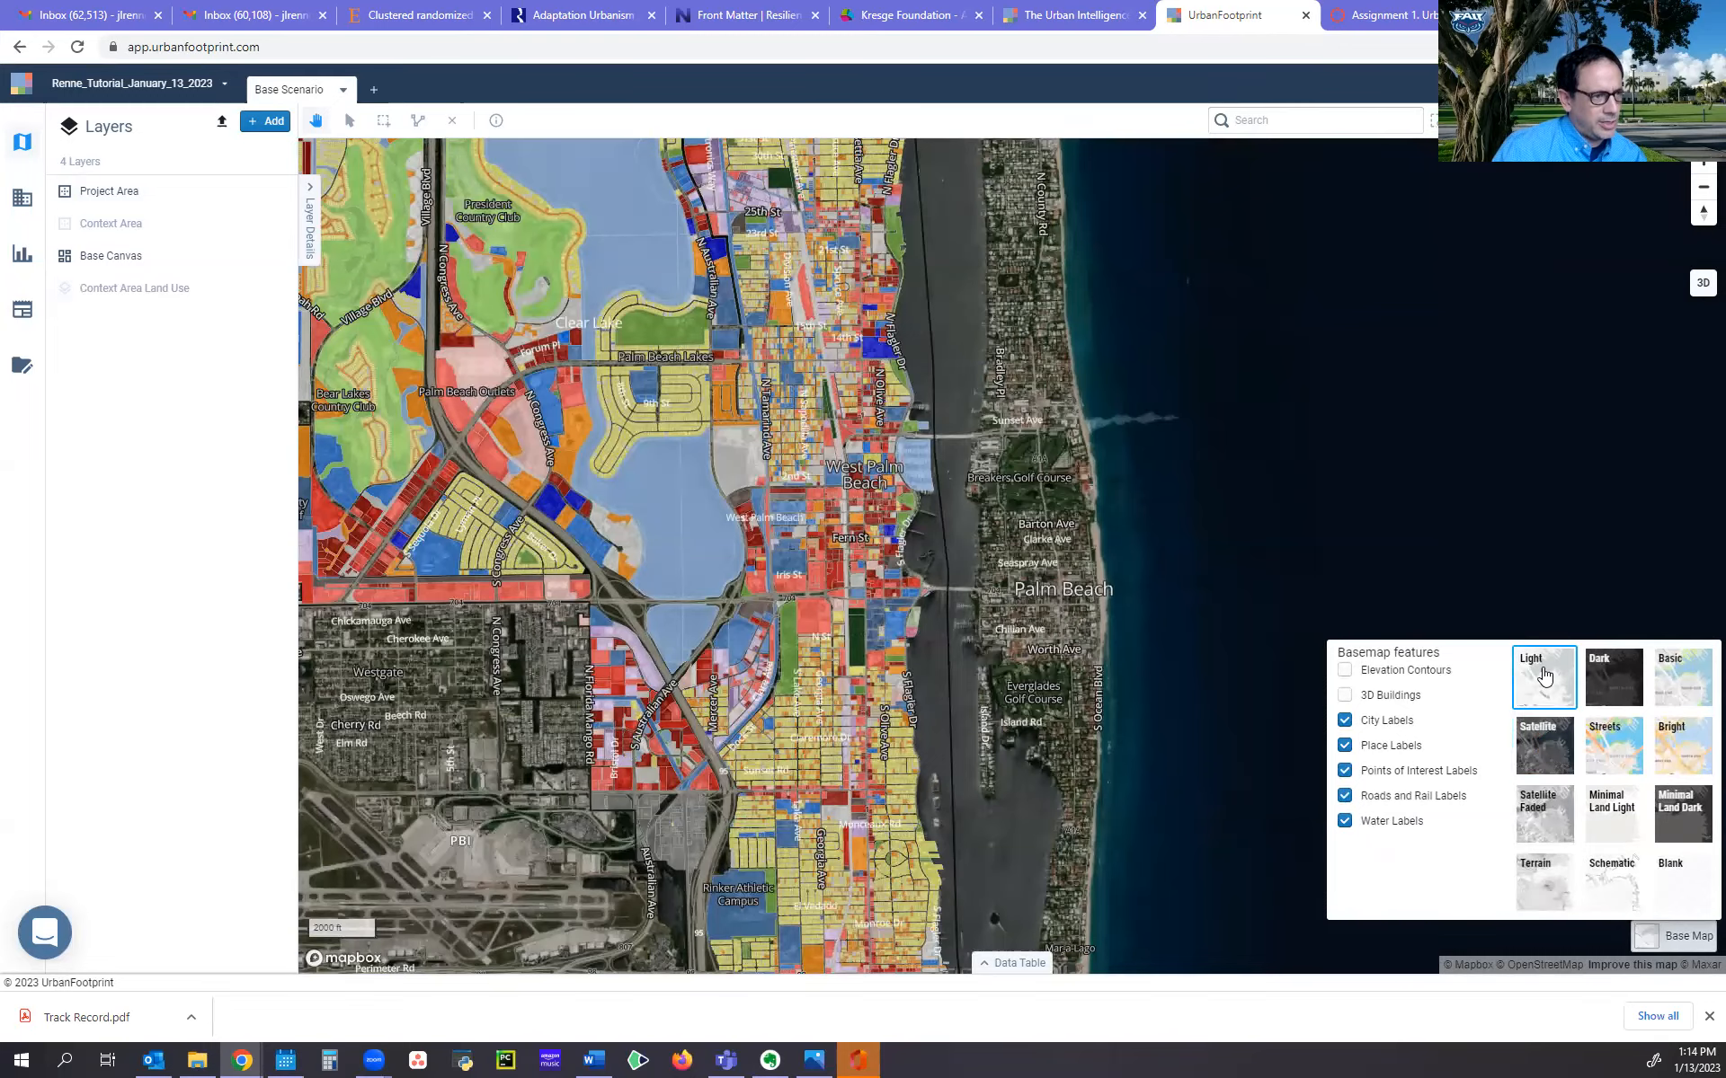
pyautogui.moveTo(882, 546); pyautogui.dragTo(1294, 574)
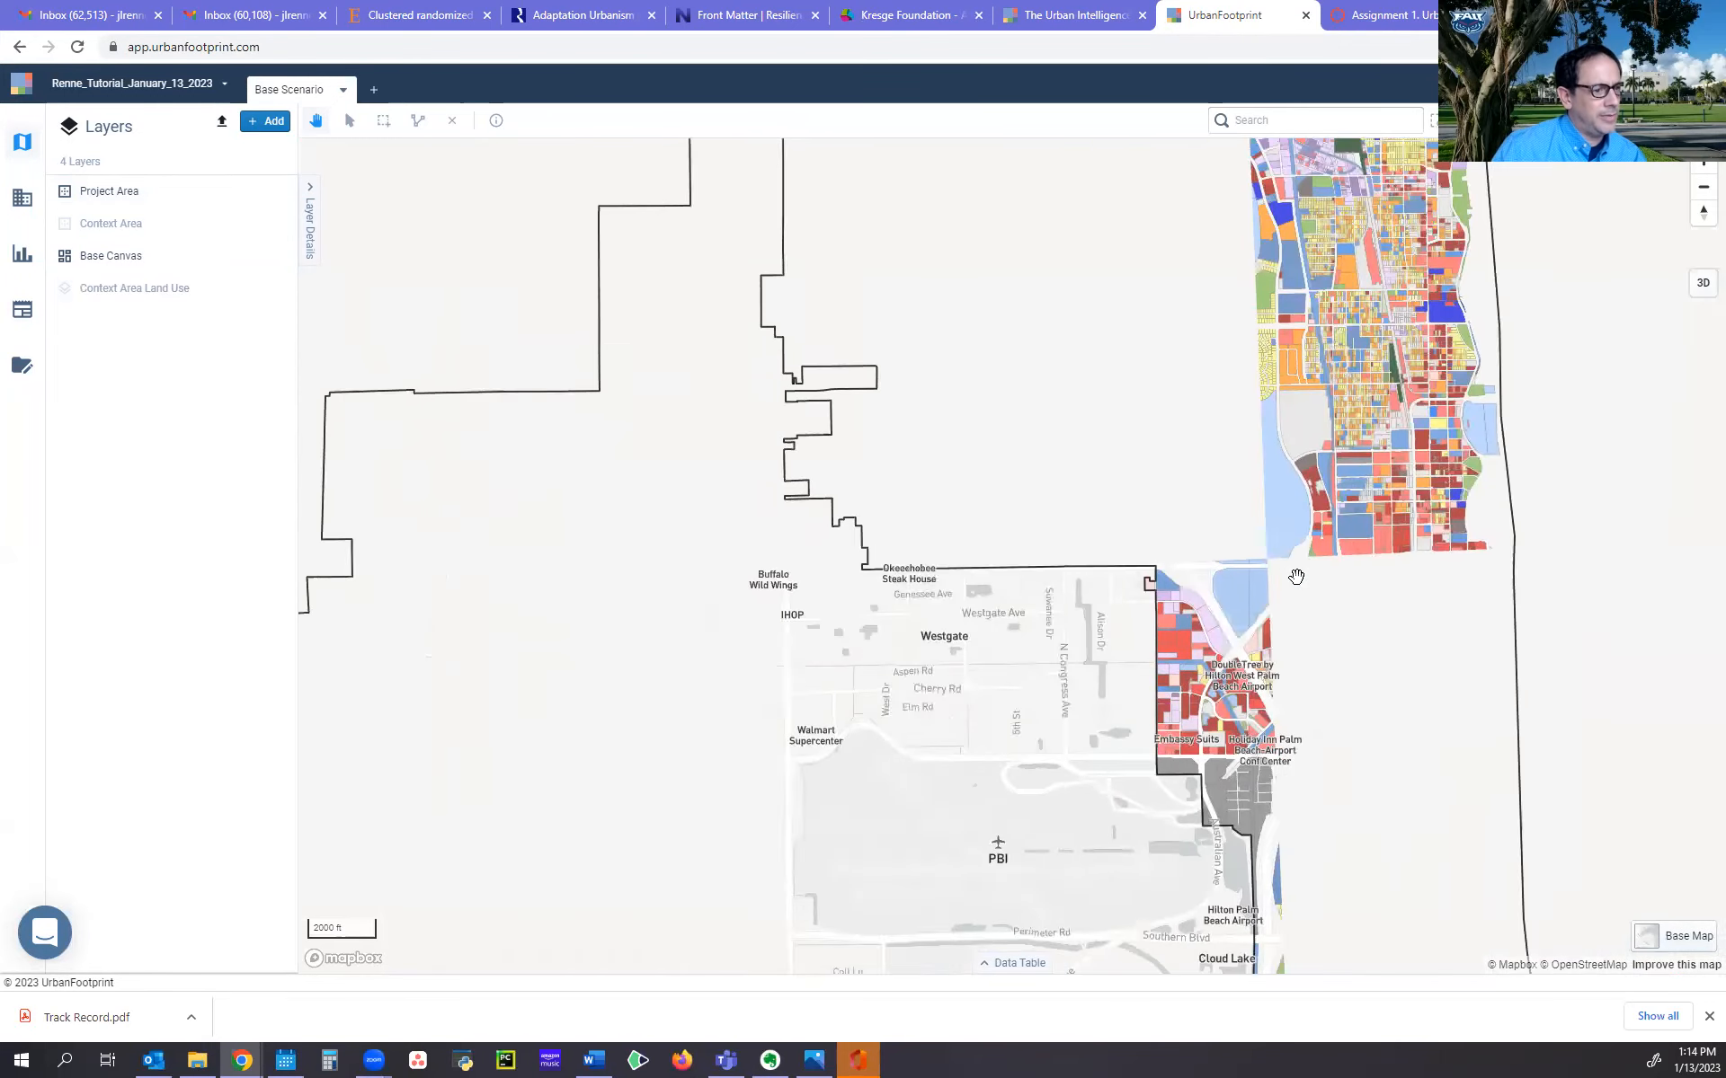
pyautogui.scroll(-5, 1295, 576)
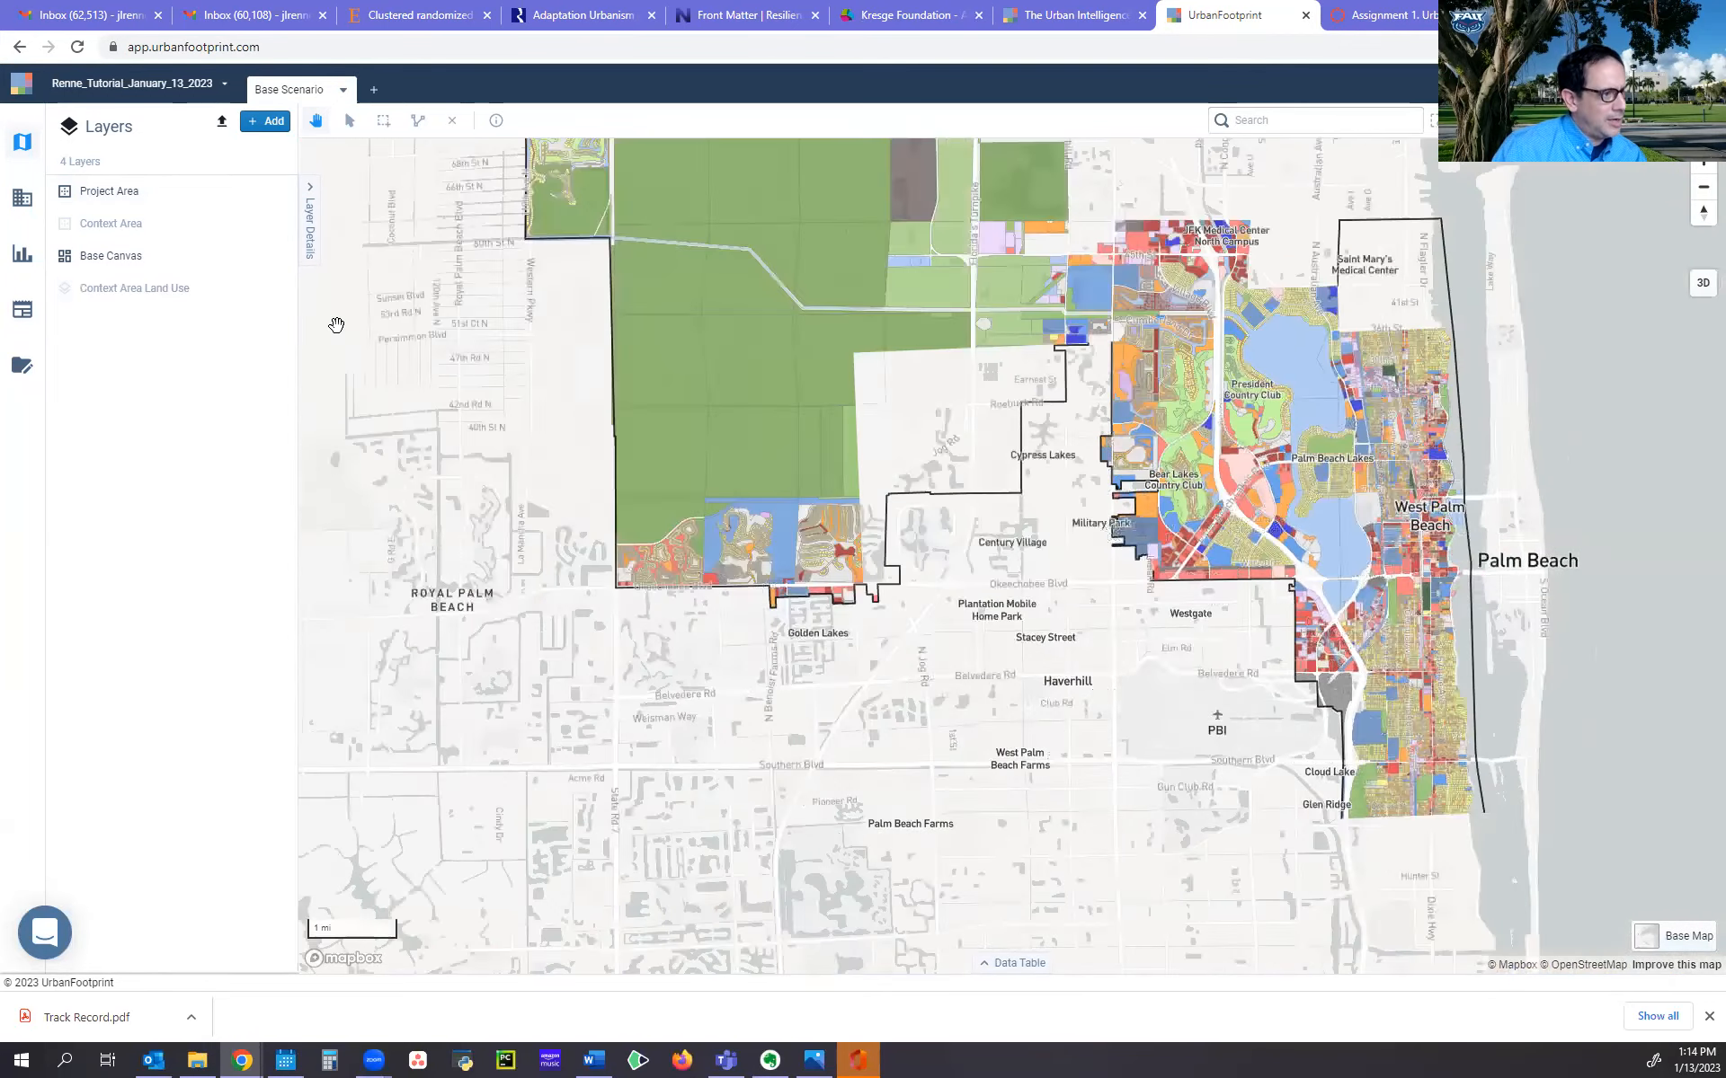
# Hide the Base Canvas layer, inspect the project boundary on its own, and hide the Project Area layer
pyautogui.moveTo(99, 263)
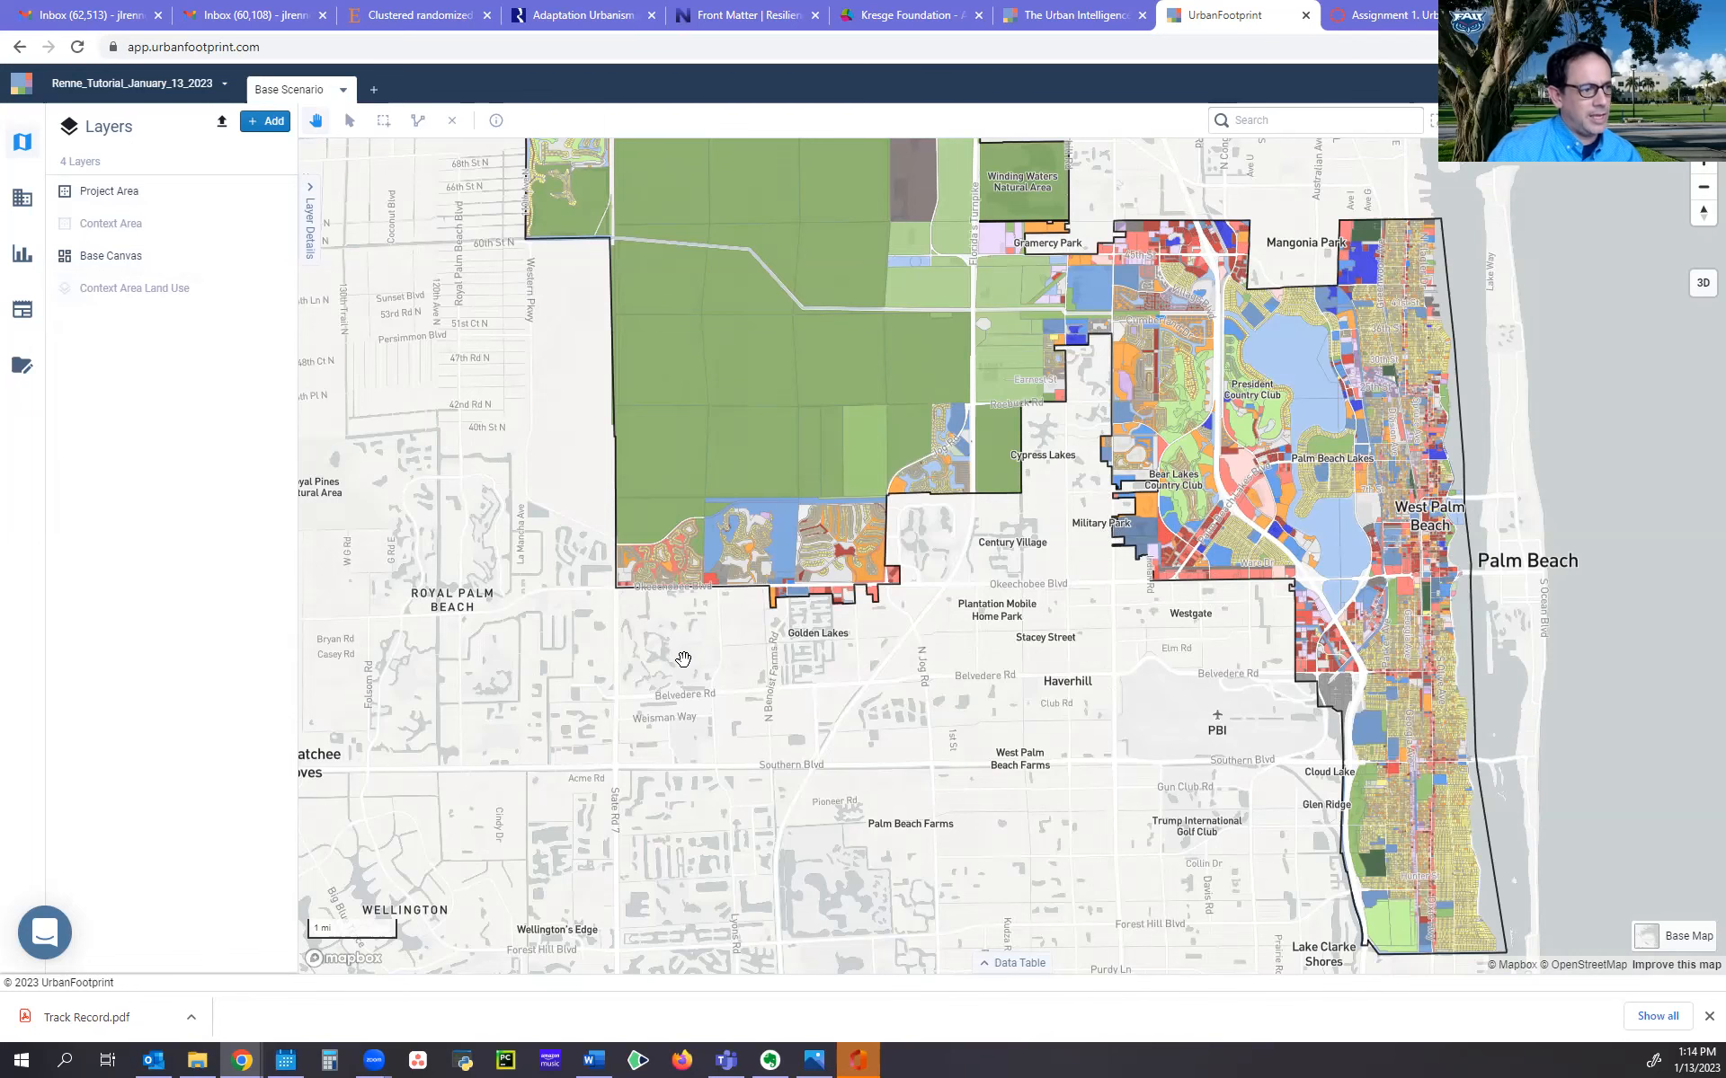
pyautogui.scroll(-2, 683, 659)
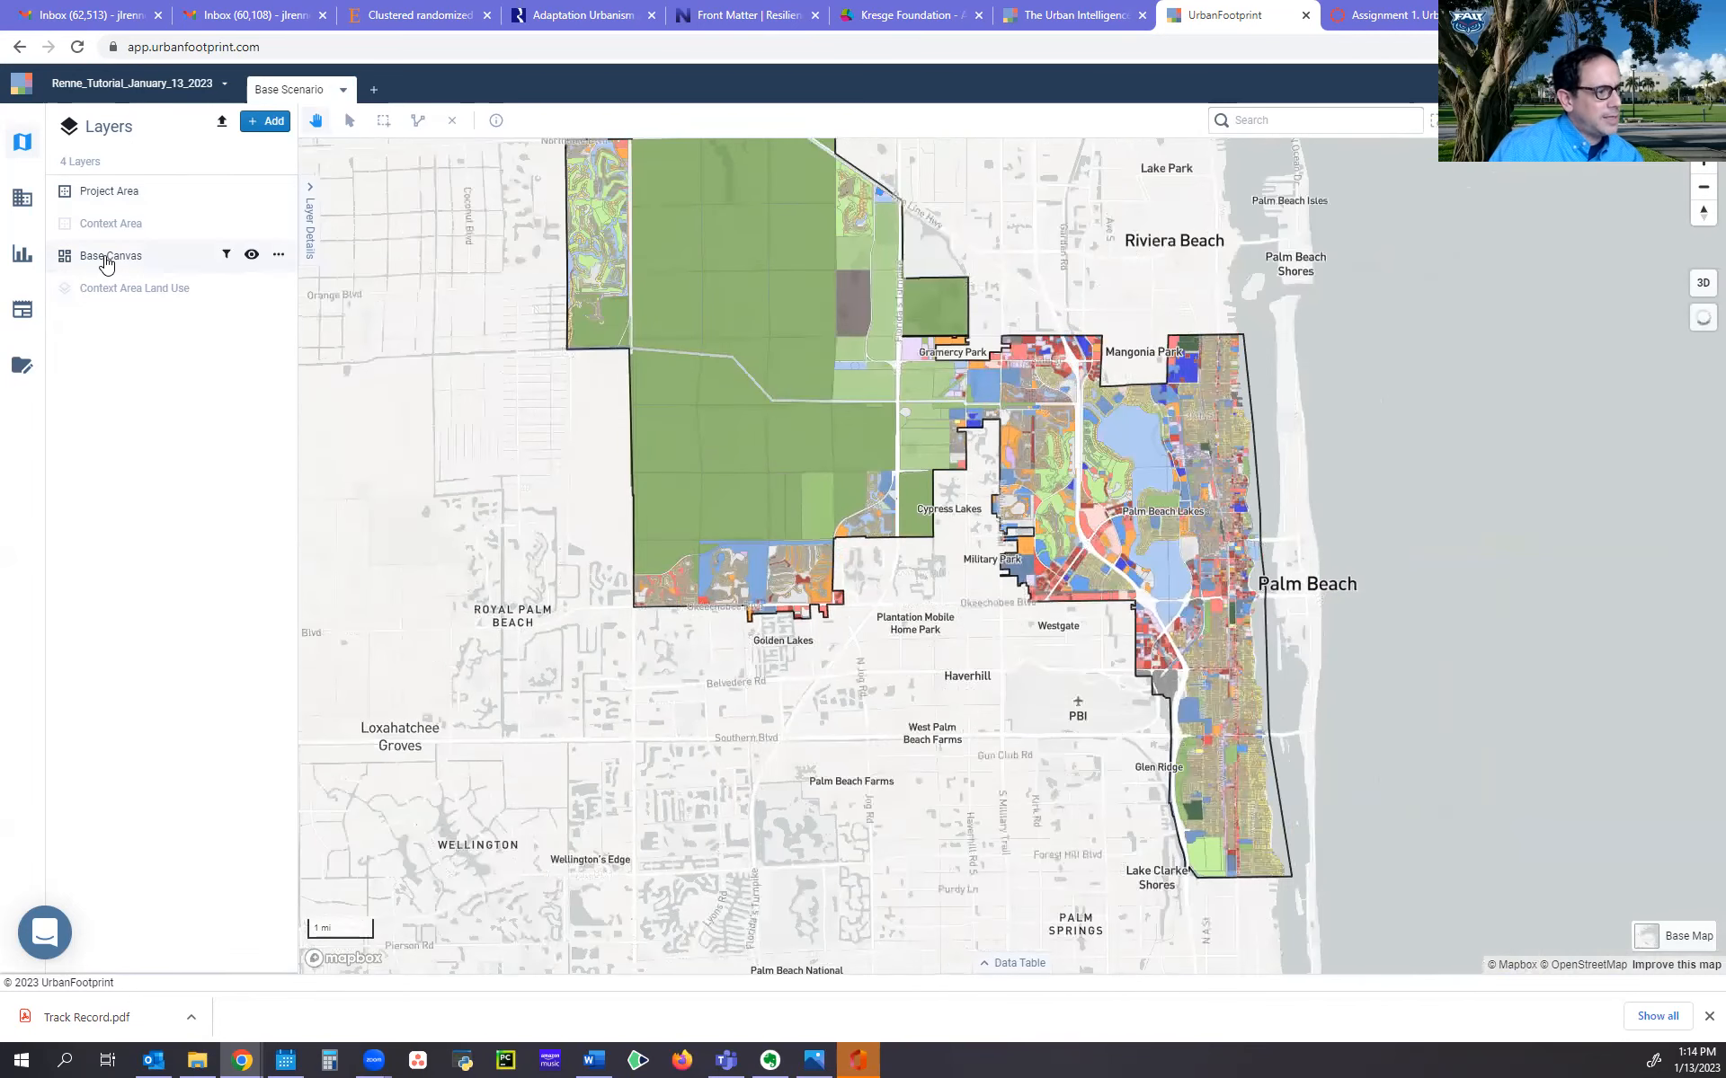
pyautogui.click(252, 257)
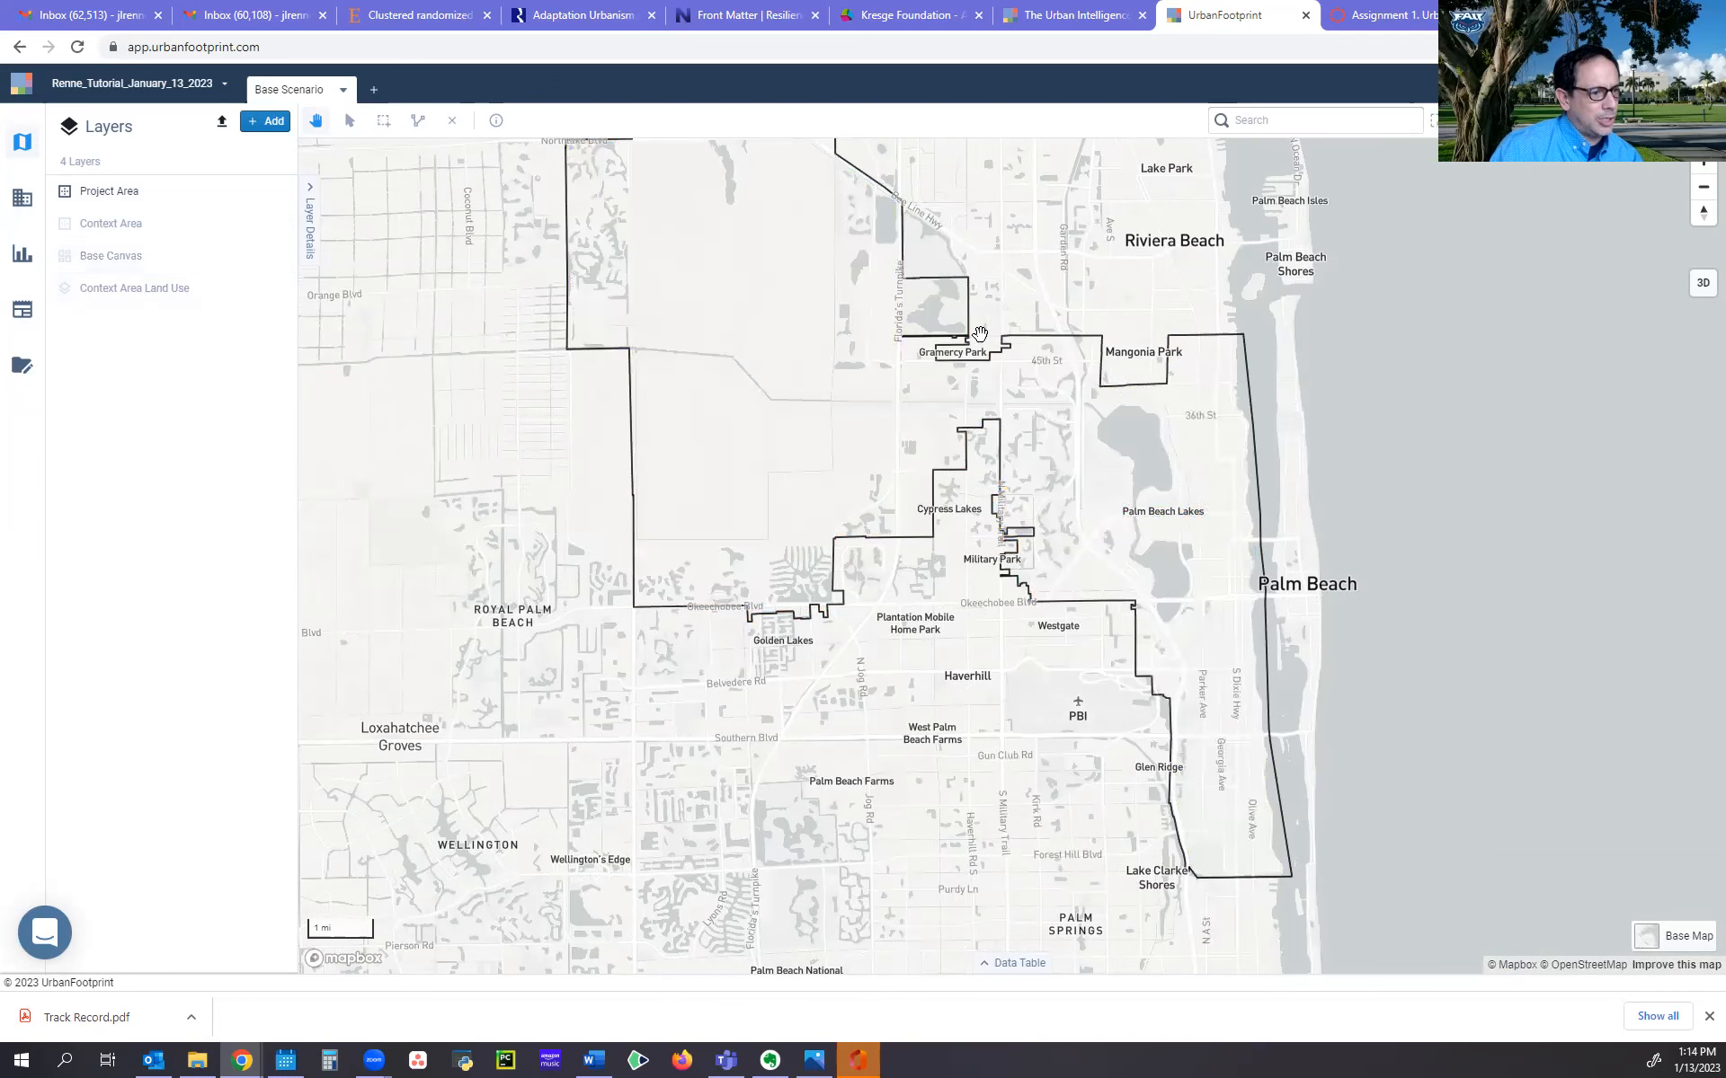
pyautogui.moveTo(800, 426); pyautogui.dragTo(887, 553)
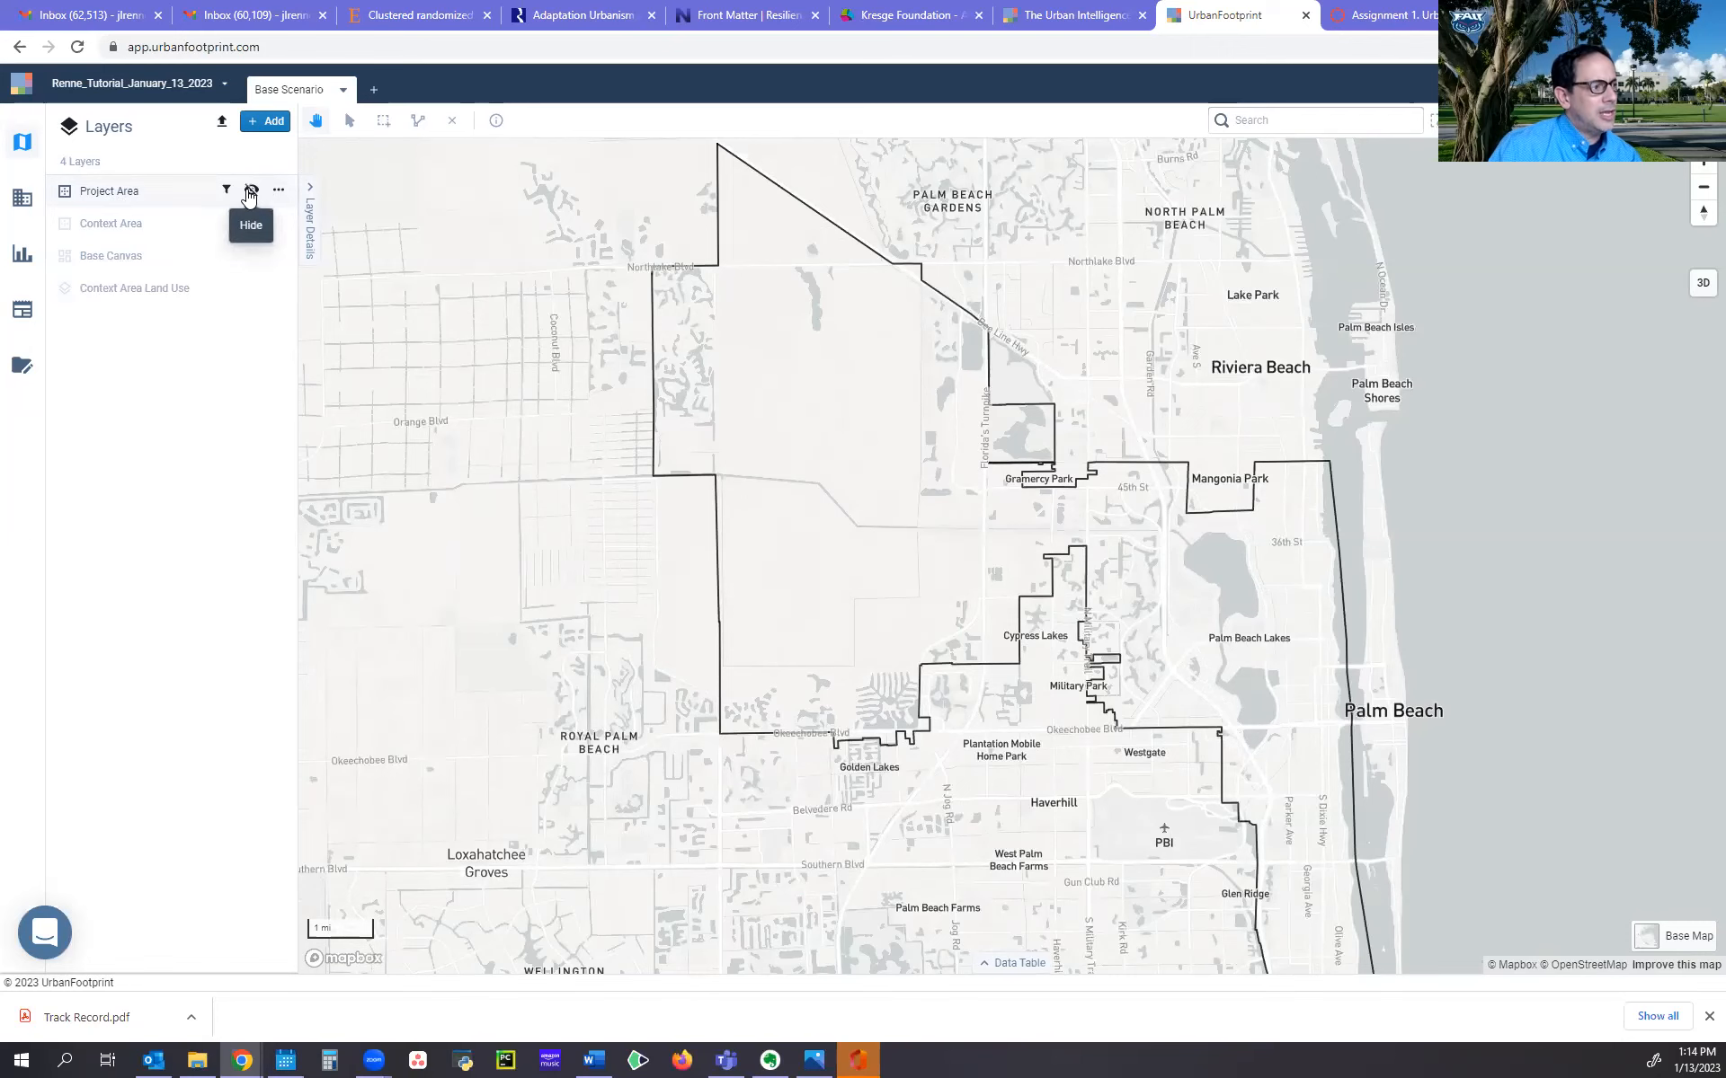
pyautogui.click(250, 191)
# Show the Context Area layer and view its full boundary from Lake Okeechobee to the coast
pyautogui.moveTo(772, 564); pyautogui.dragTo(765, 500)
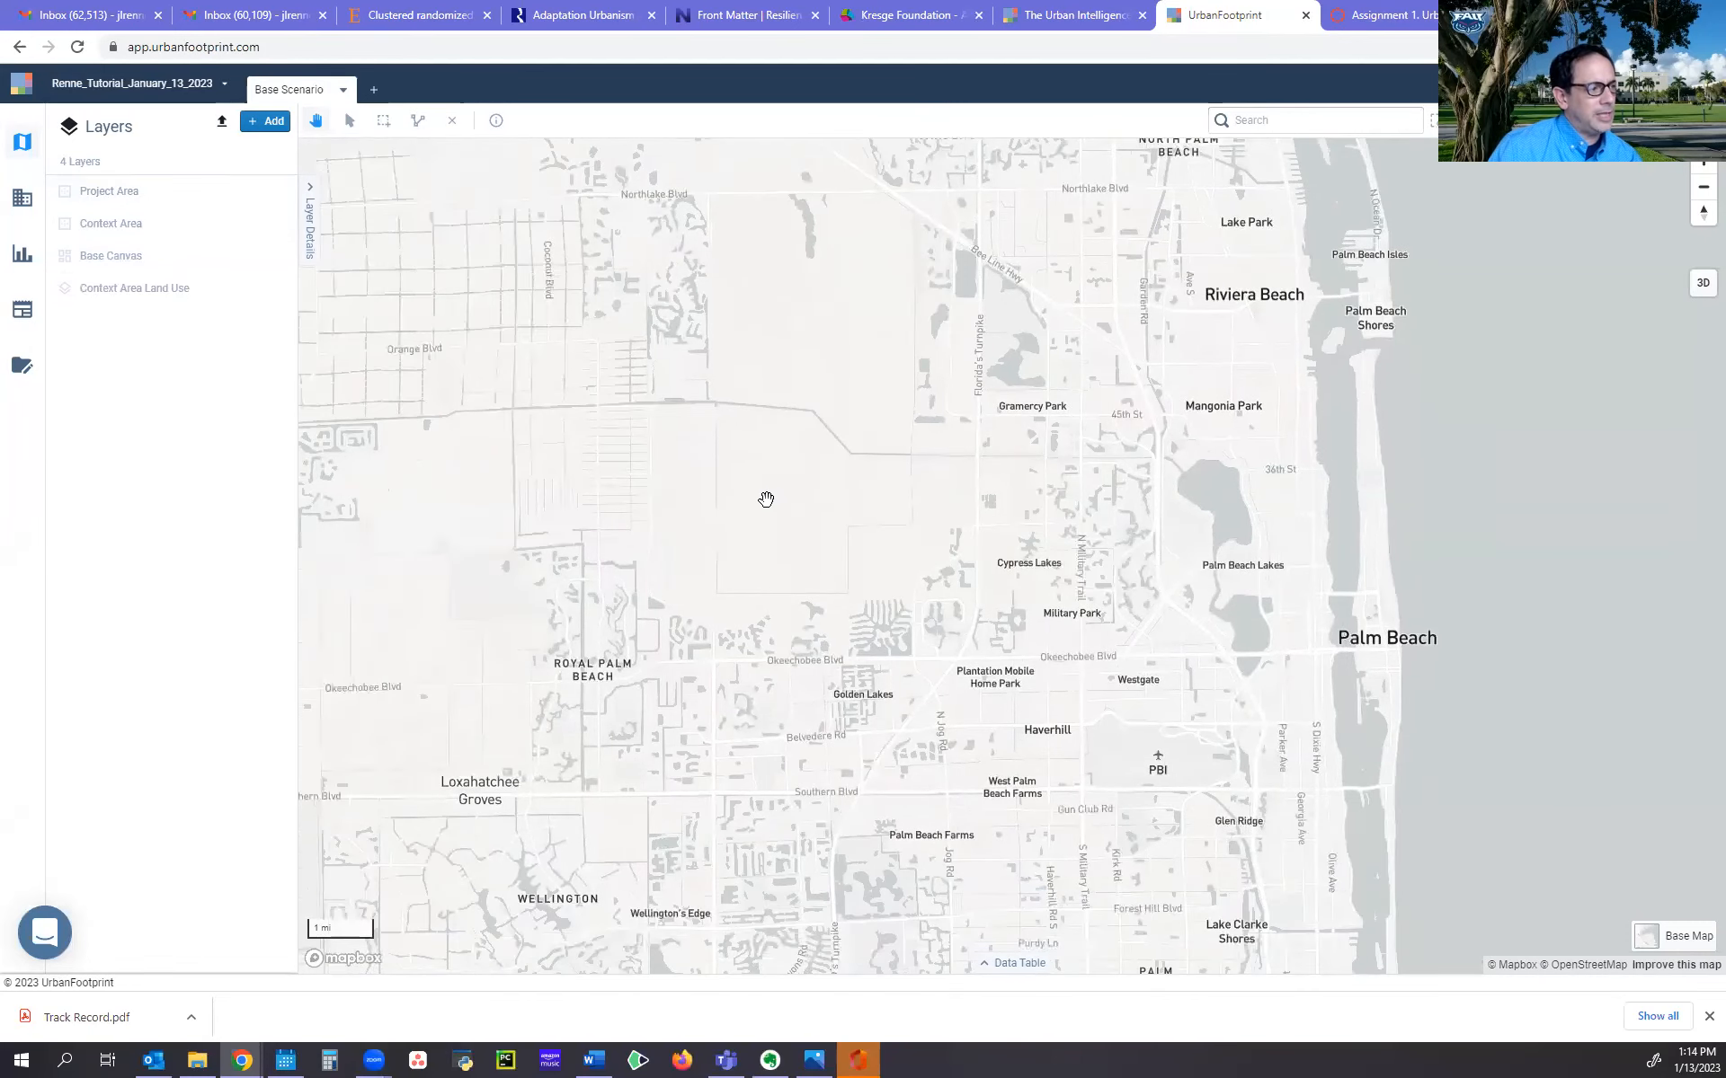
pyautogui.scroll(-3, 766, 499)
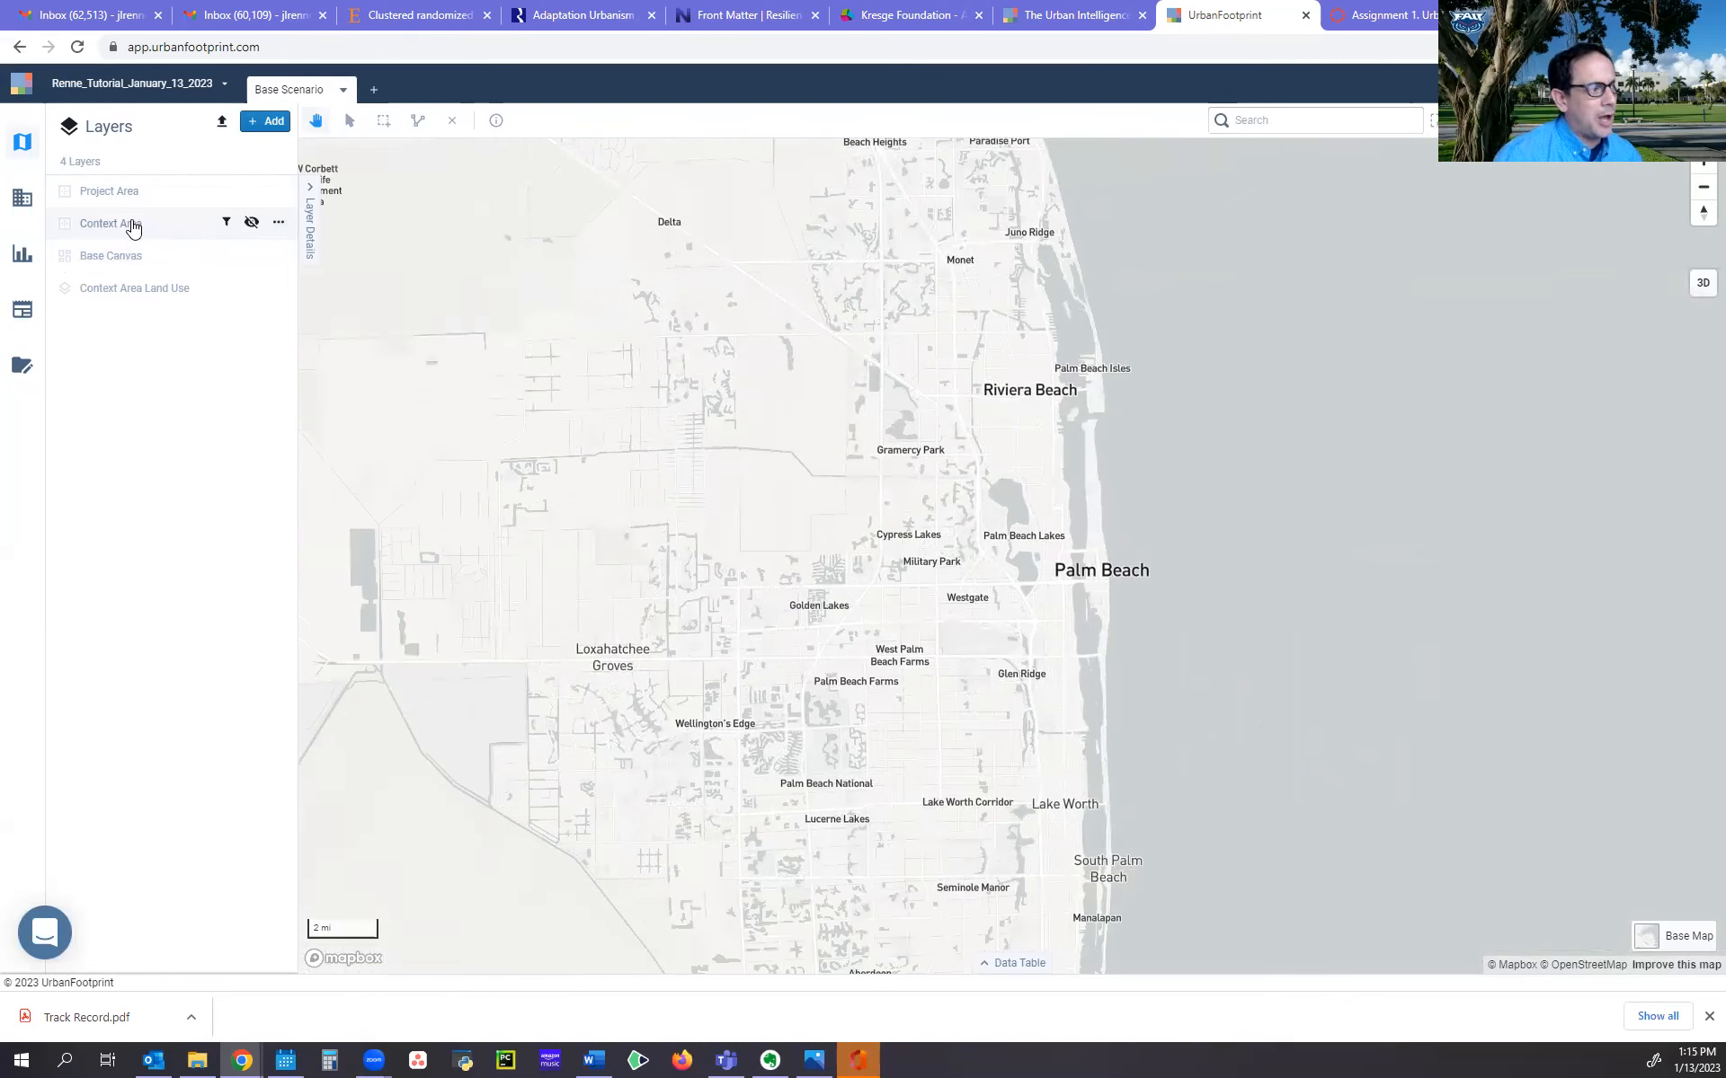
pyautogui.click(251, 222)
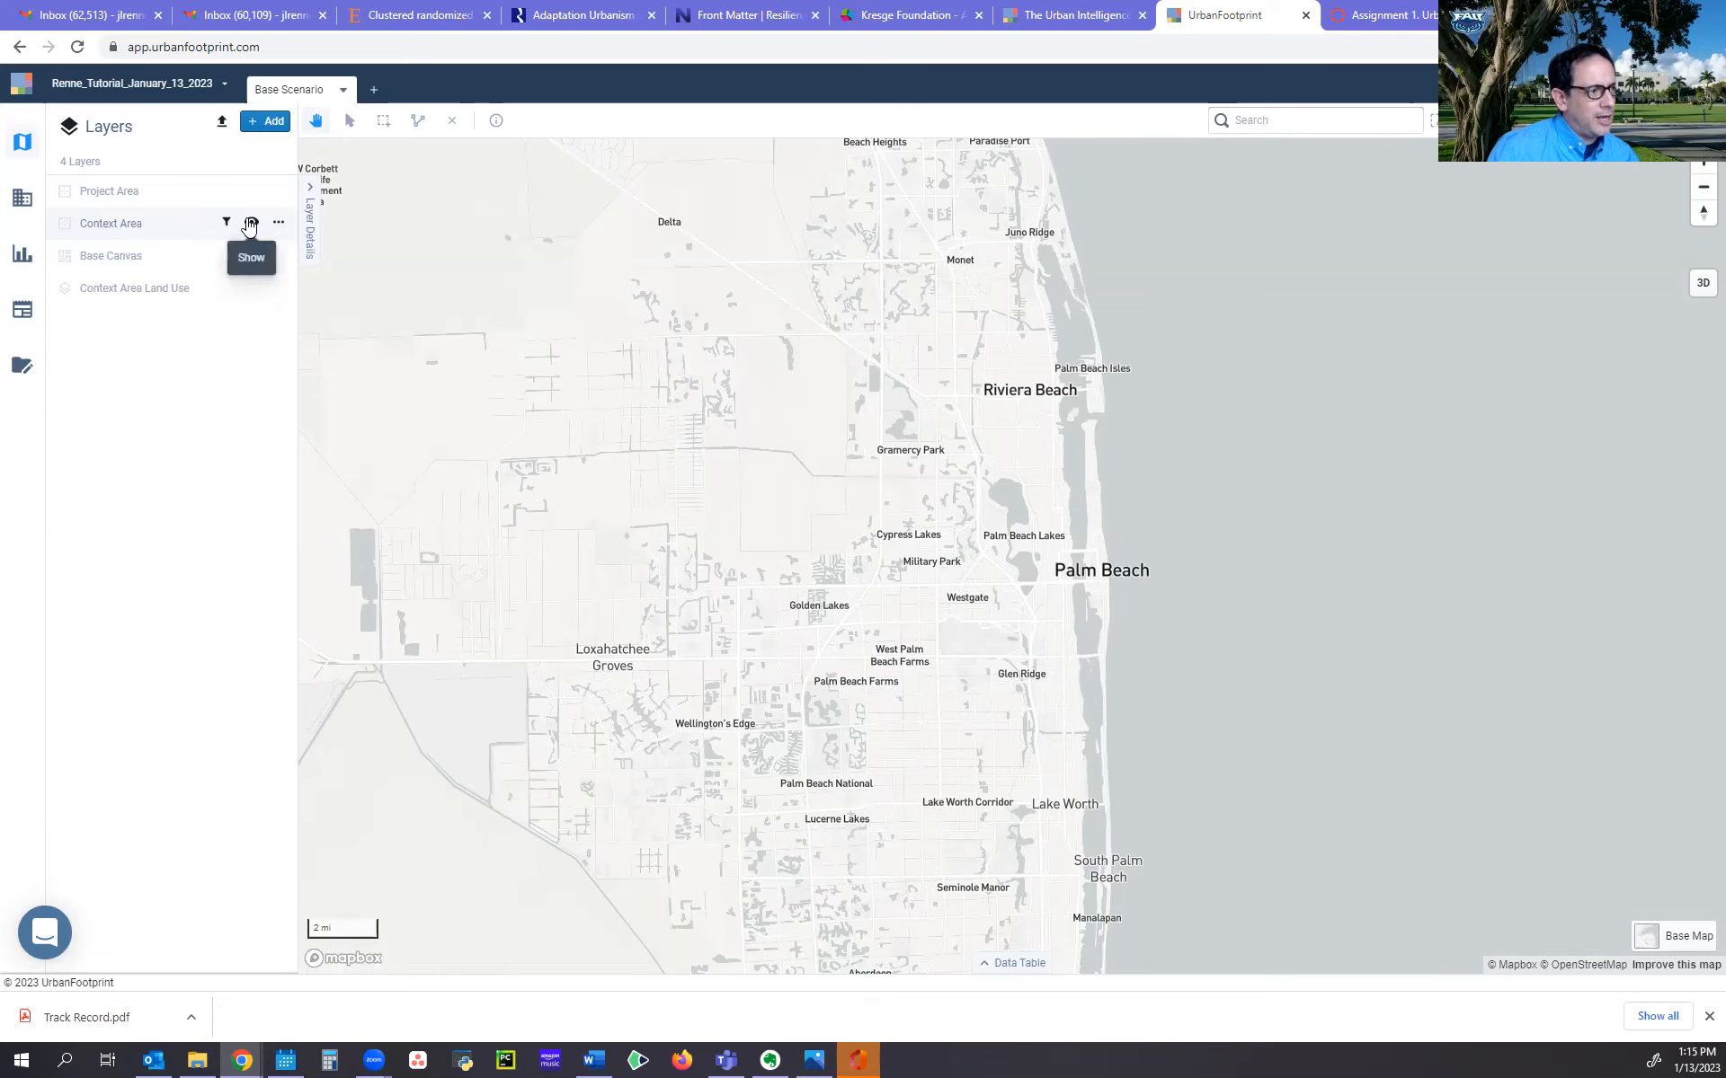
pyautogui.scroll(-2, 597, 613)
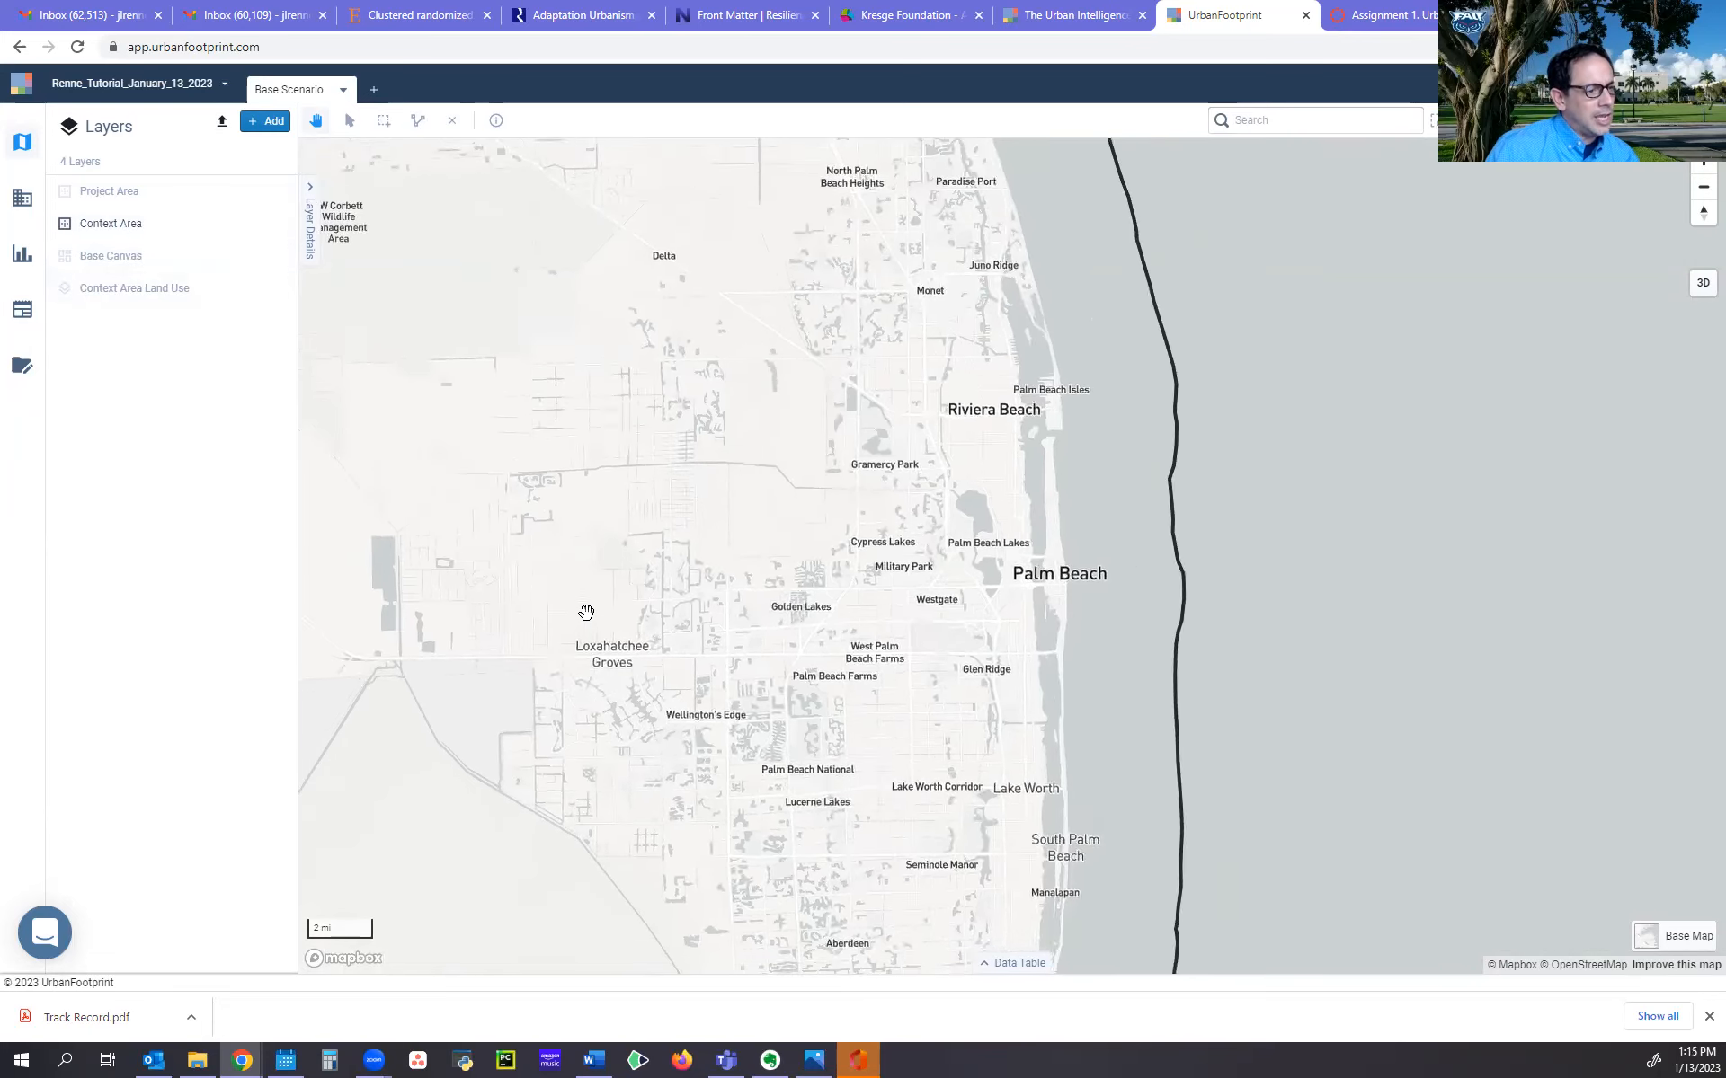
pyautogui.moveTo(612, 604); pyautogui.dragTo(986, 527)
pyautogui.scroll(-2, 986, 528)
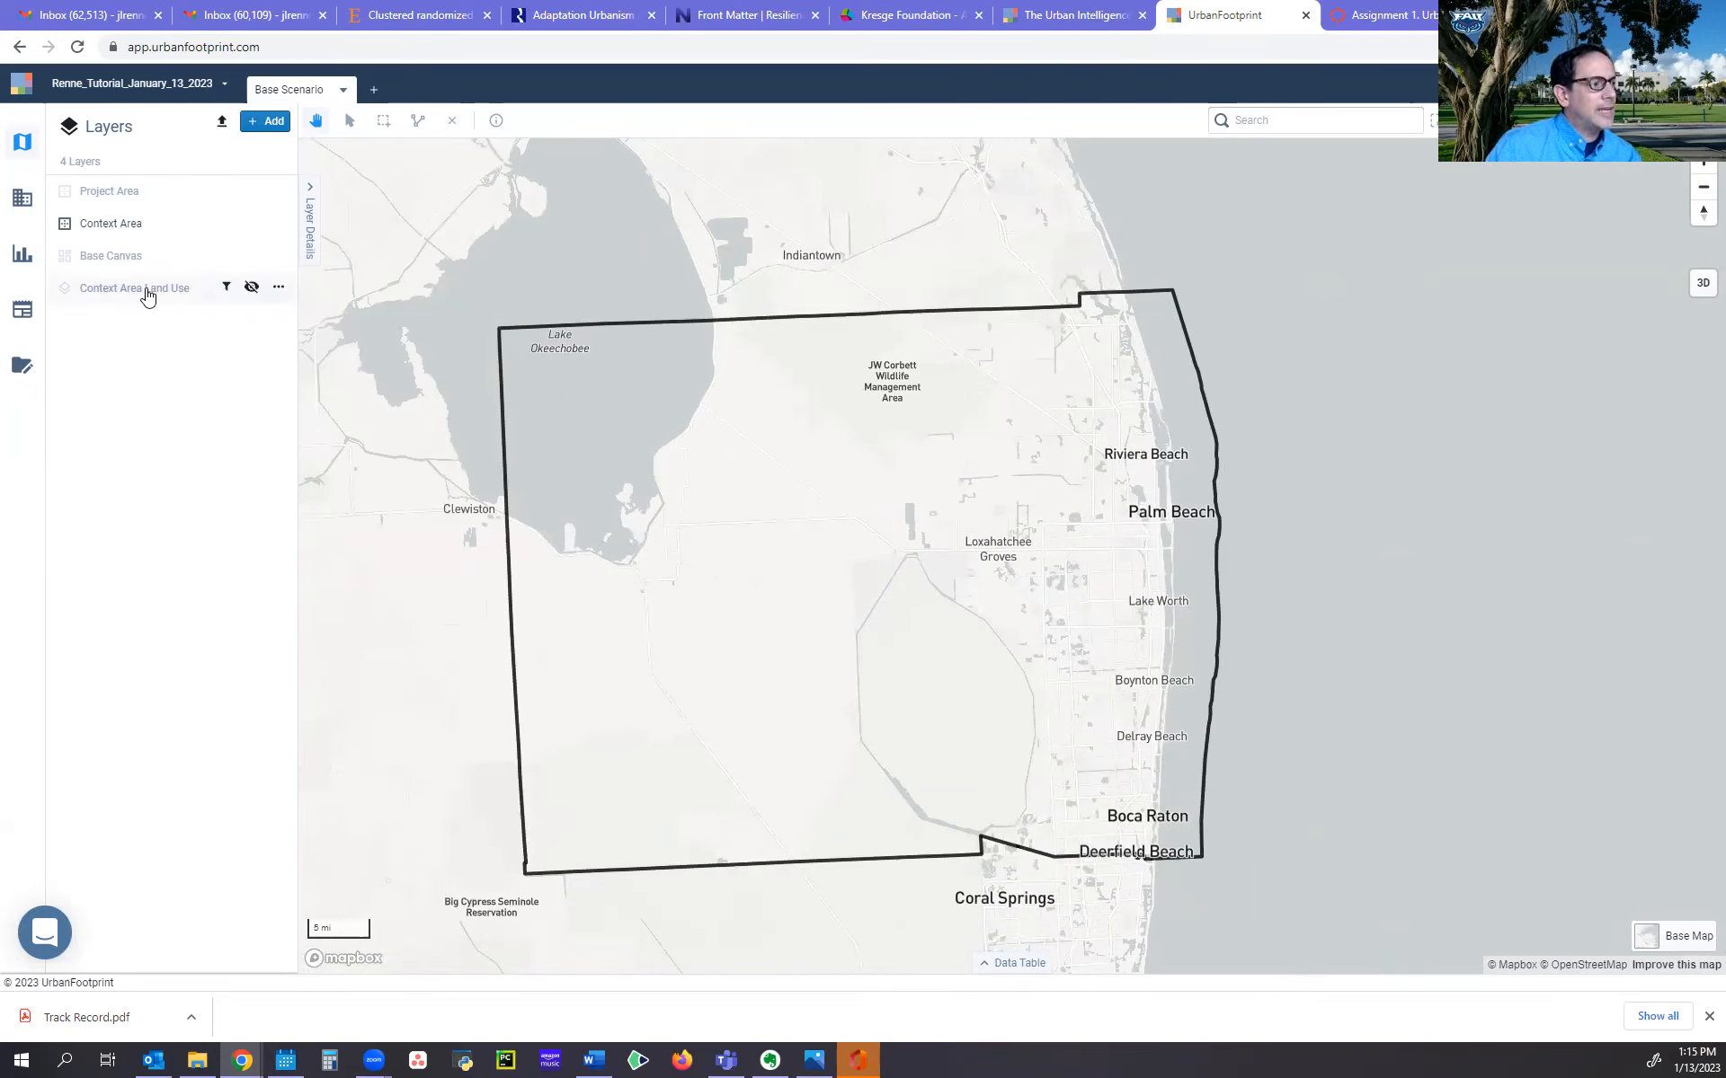
# Show the Context Area Land Use layer and examine the land uses around Wellington, Greenacres and Lake Worth
pyautogui.click(250, 288)
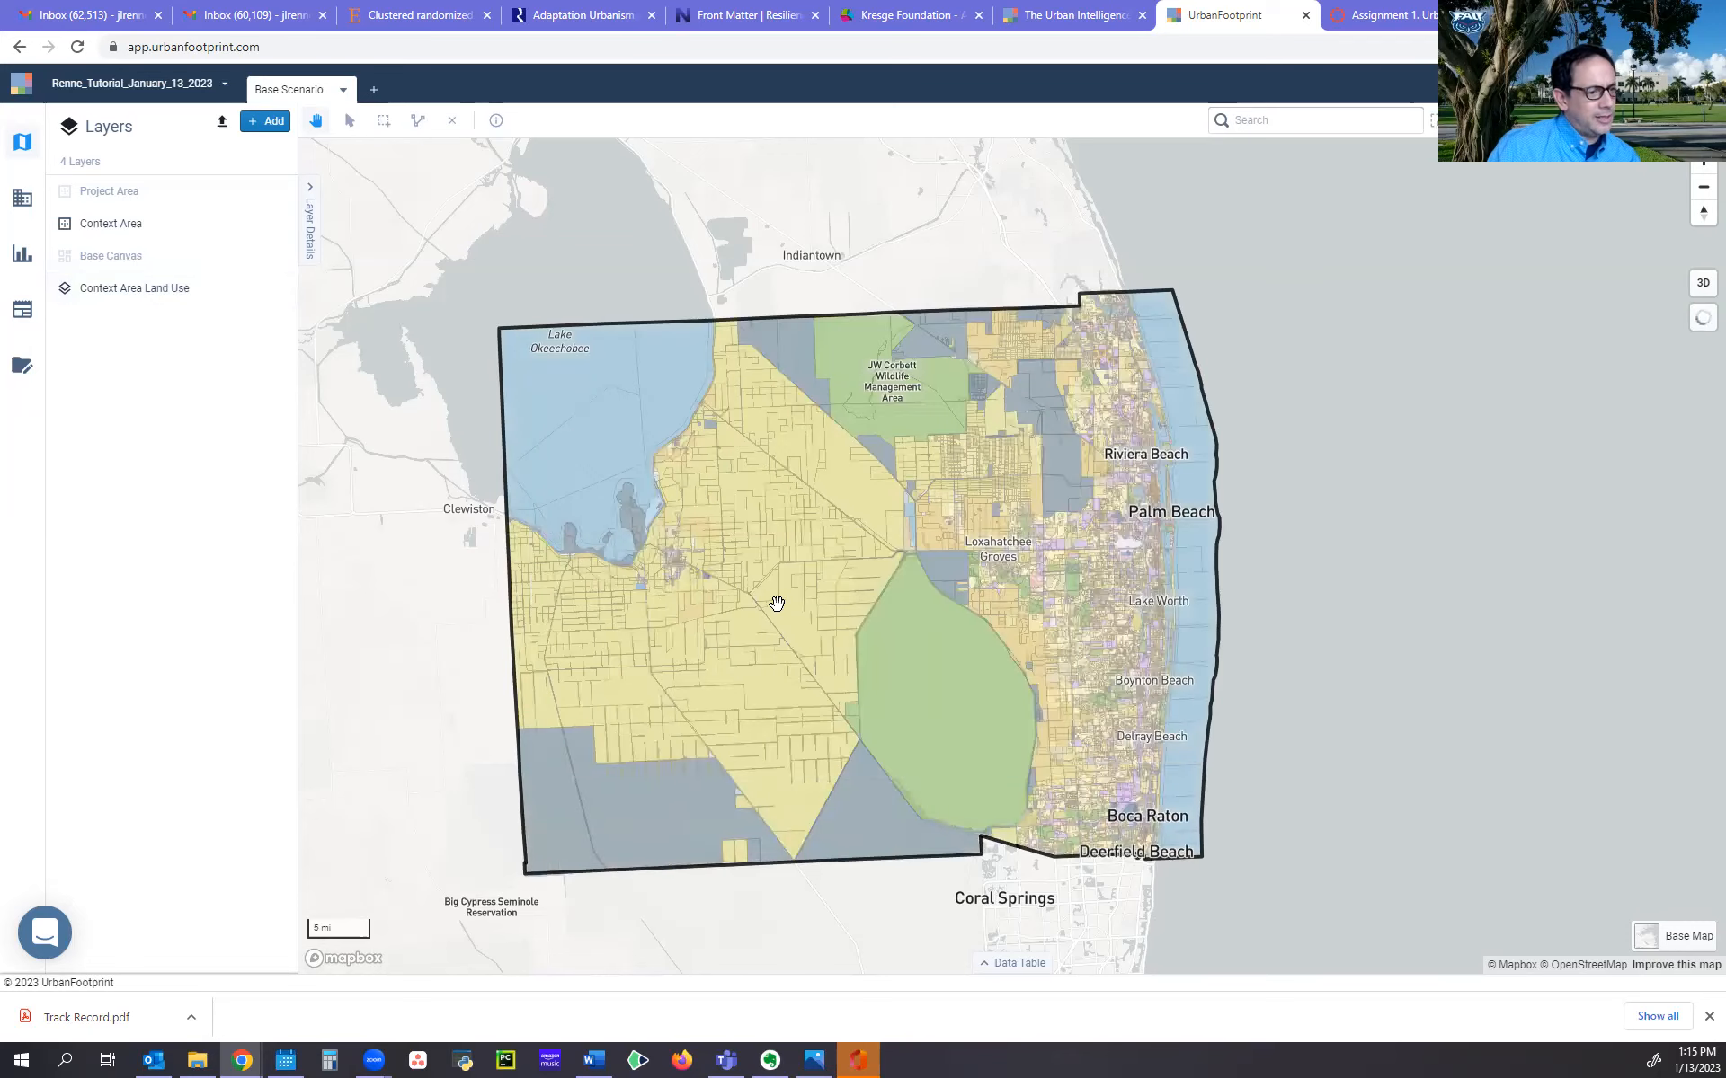
pyautogui.scroll(3, 1083, 622)
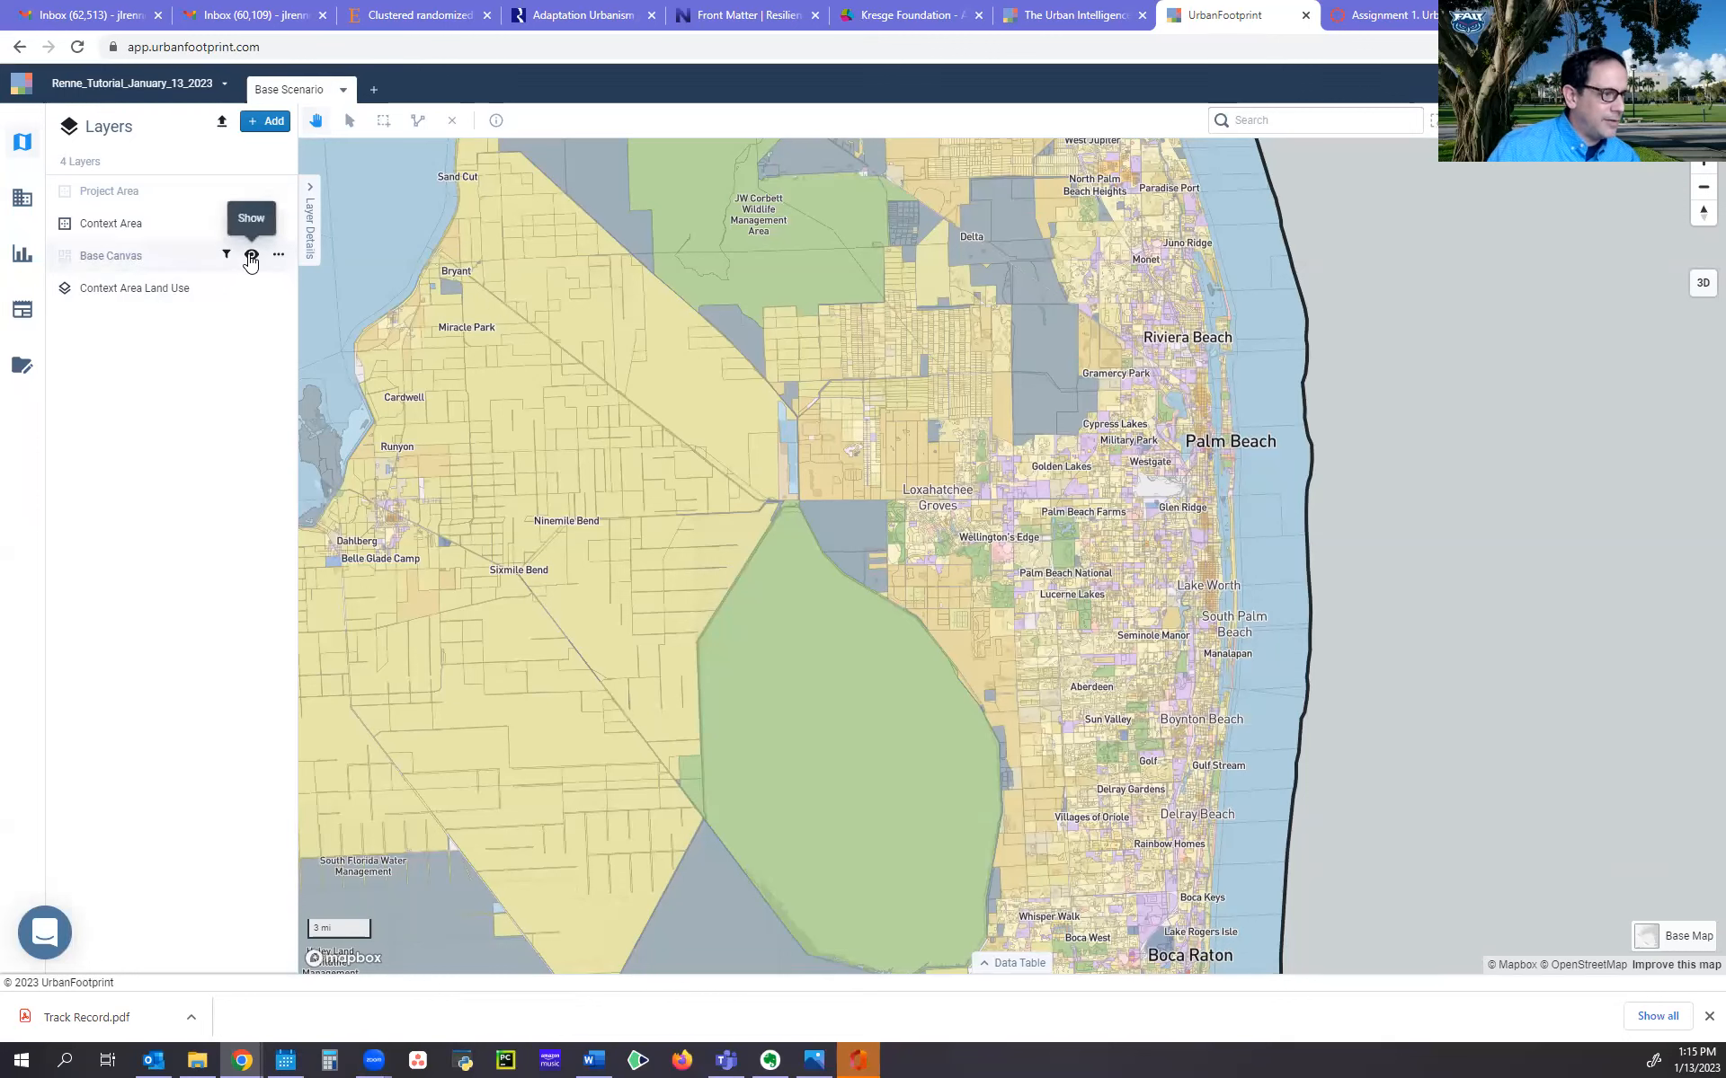
pyautogui.scroll(3, 1204, 719)
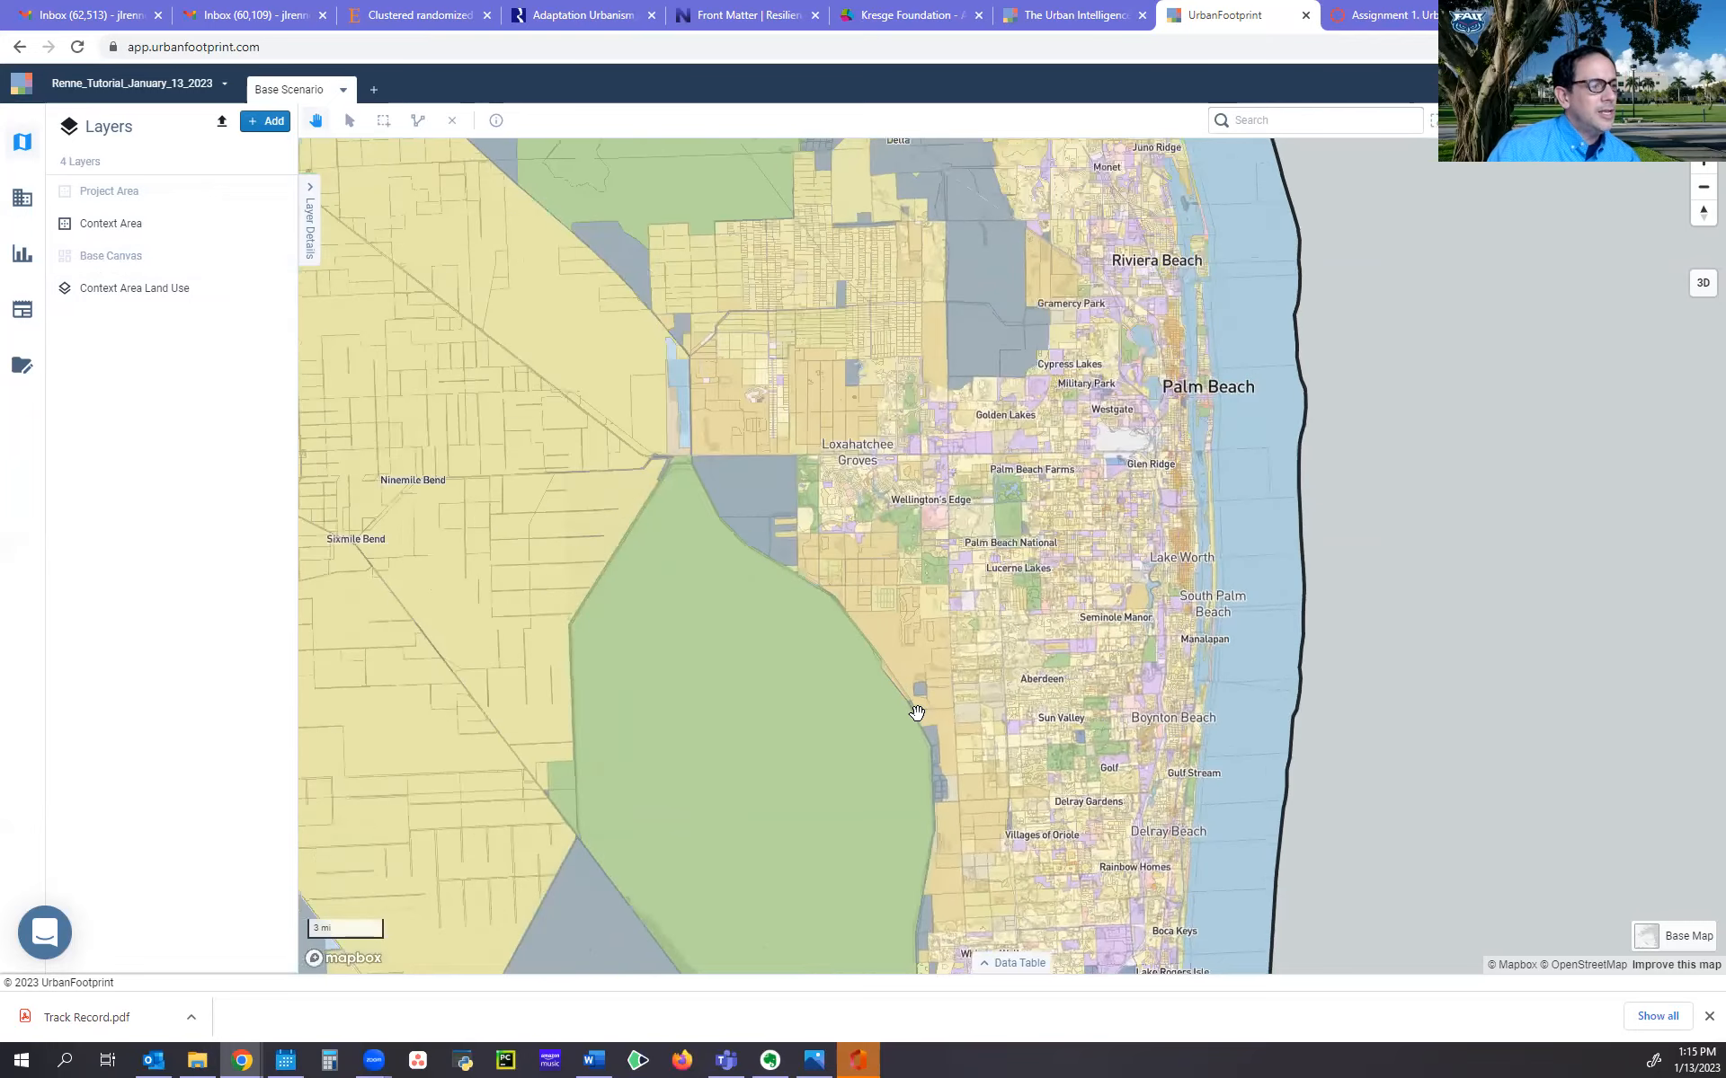
pyautogui.scroll(4, 916, 713)
pyautogui.moveTo(1120, 570); pyautogui.dragTo(1094, 721)
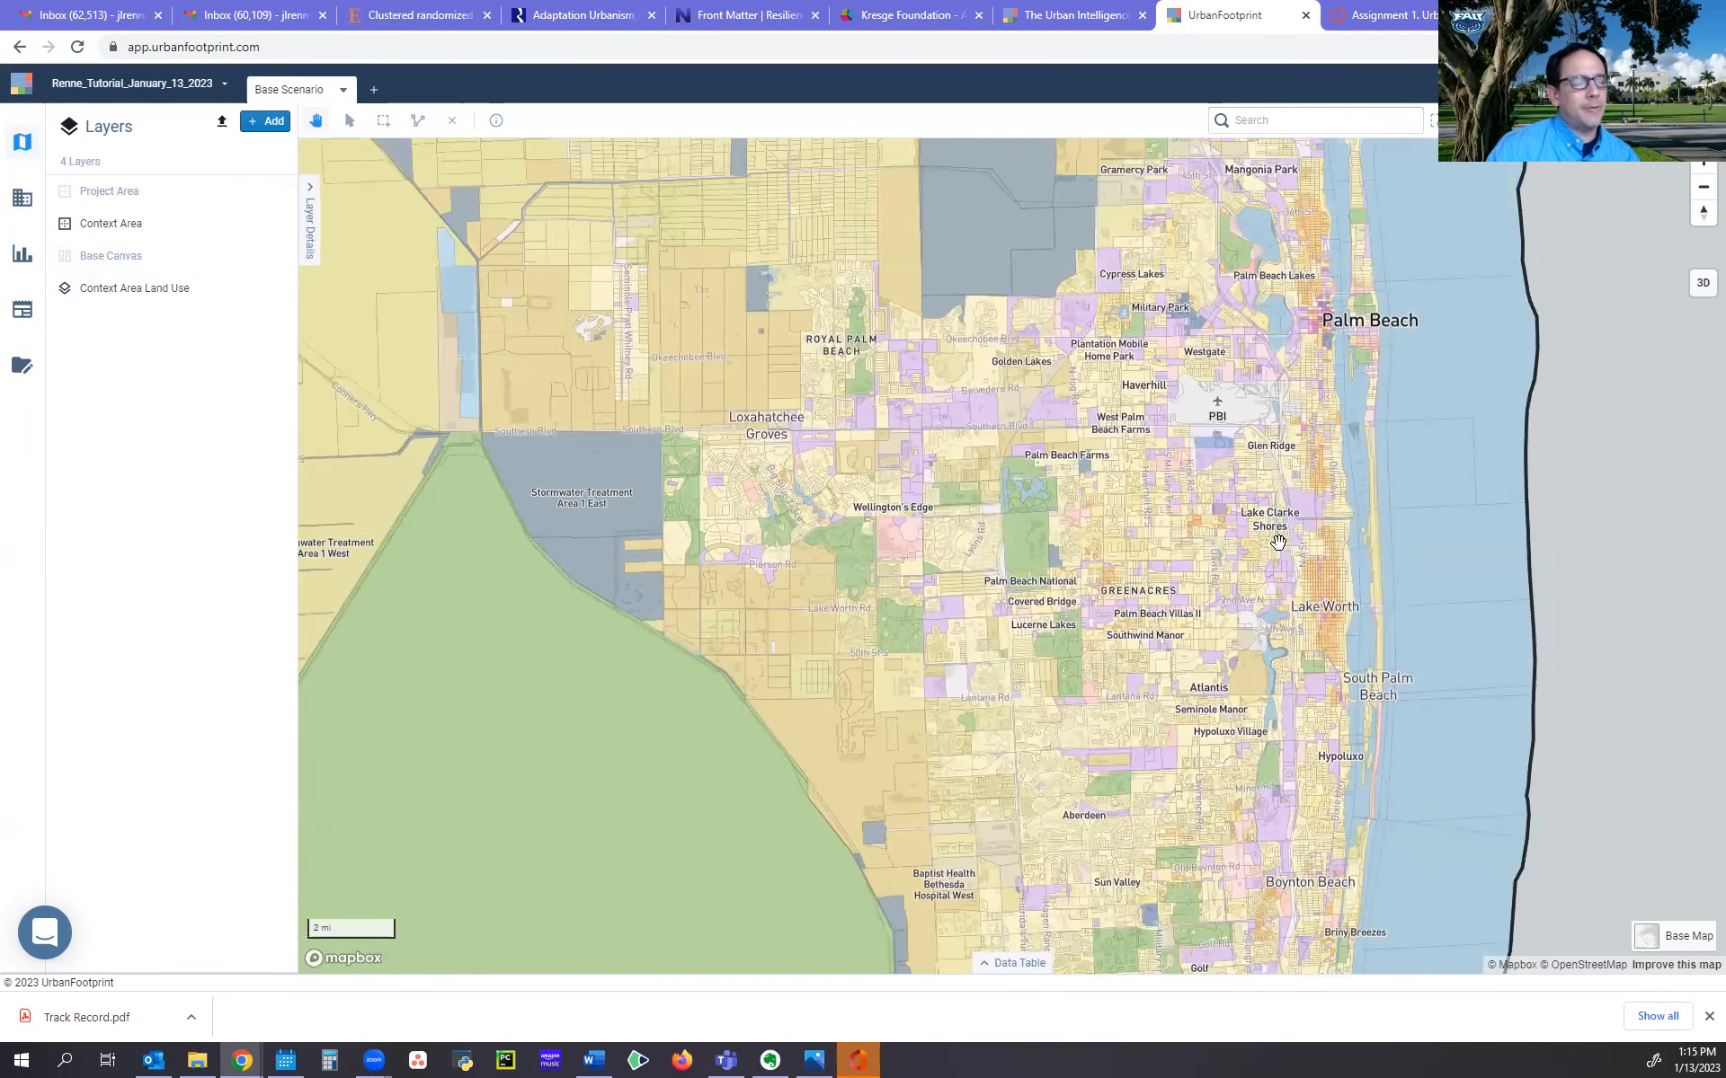
pyautogui.scroll(3, 1160, 632)
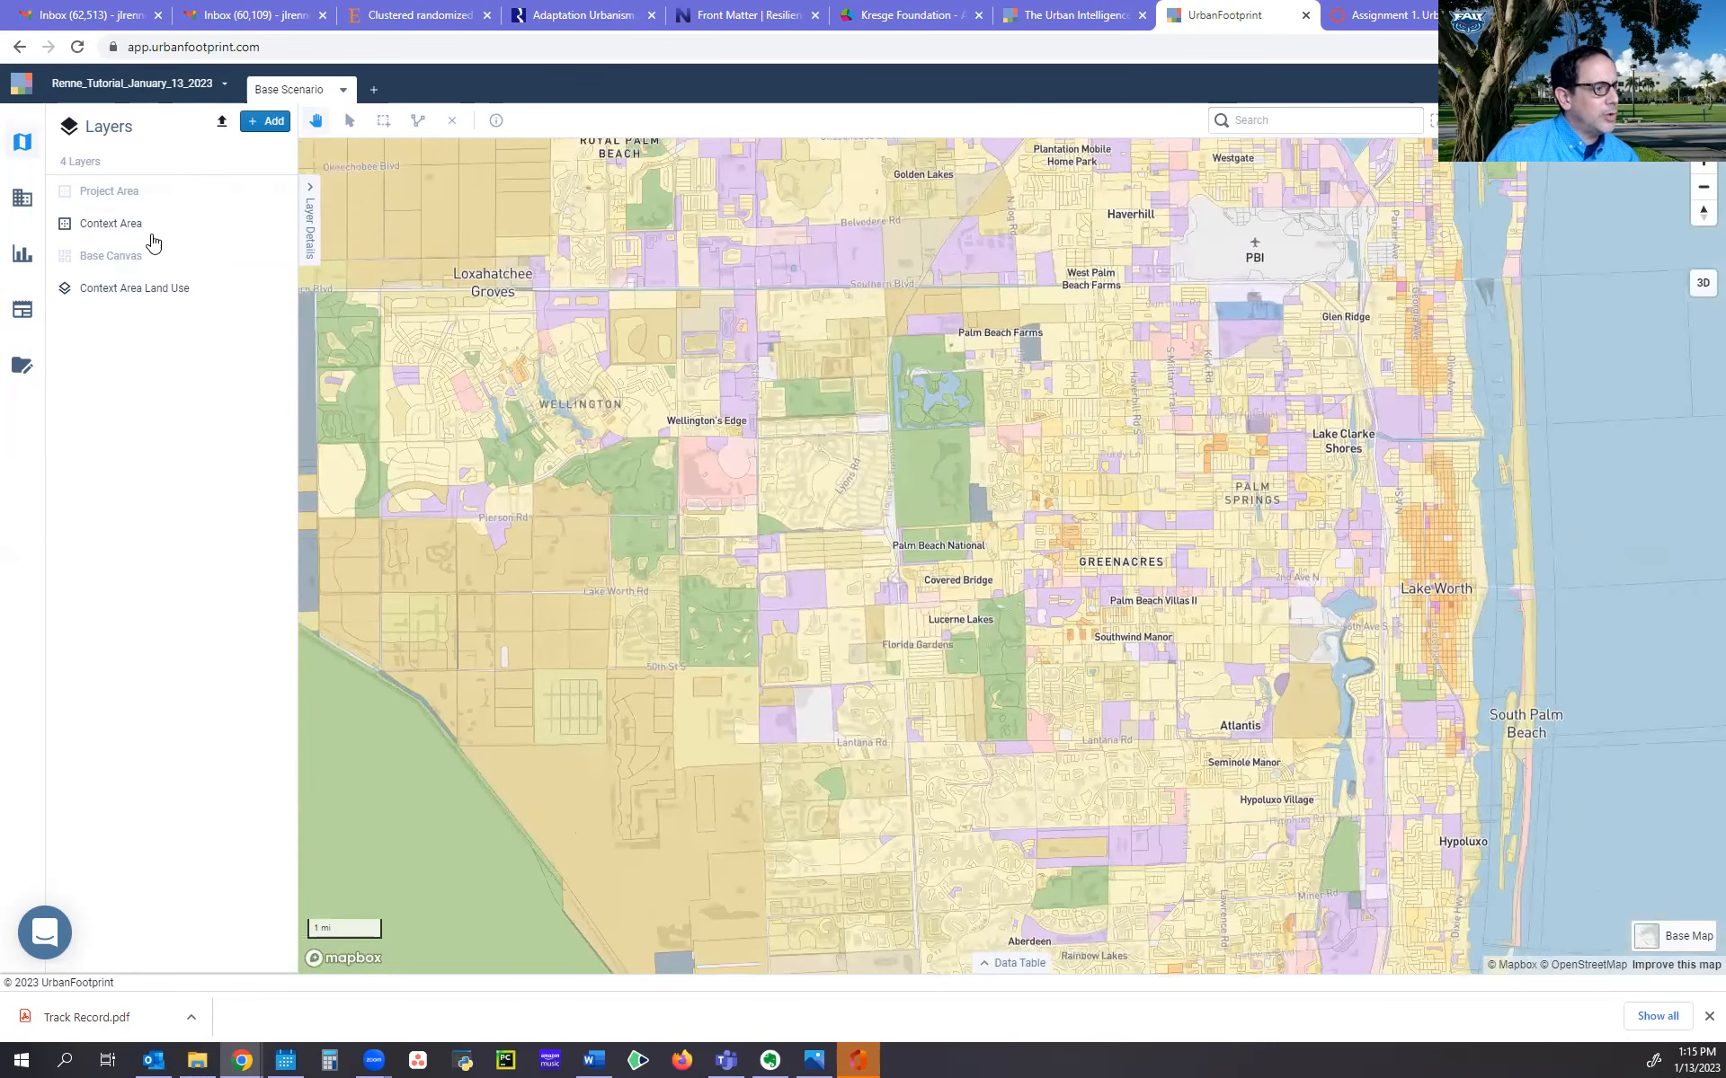
pyautogui.moveTo(179, 191)
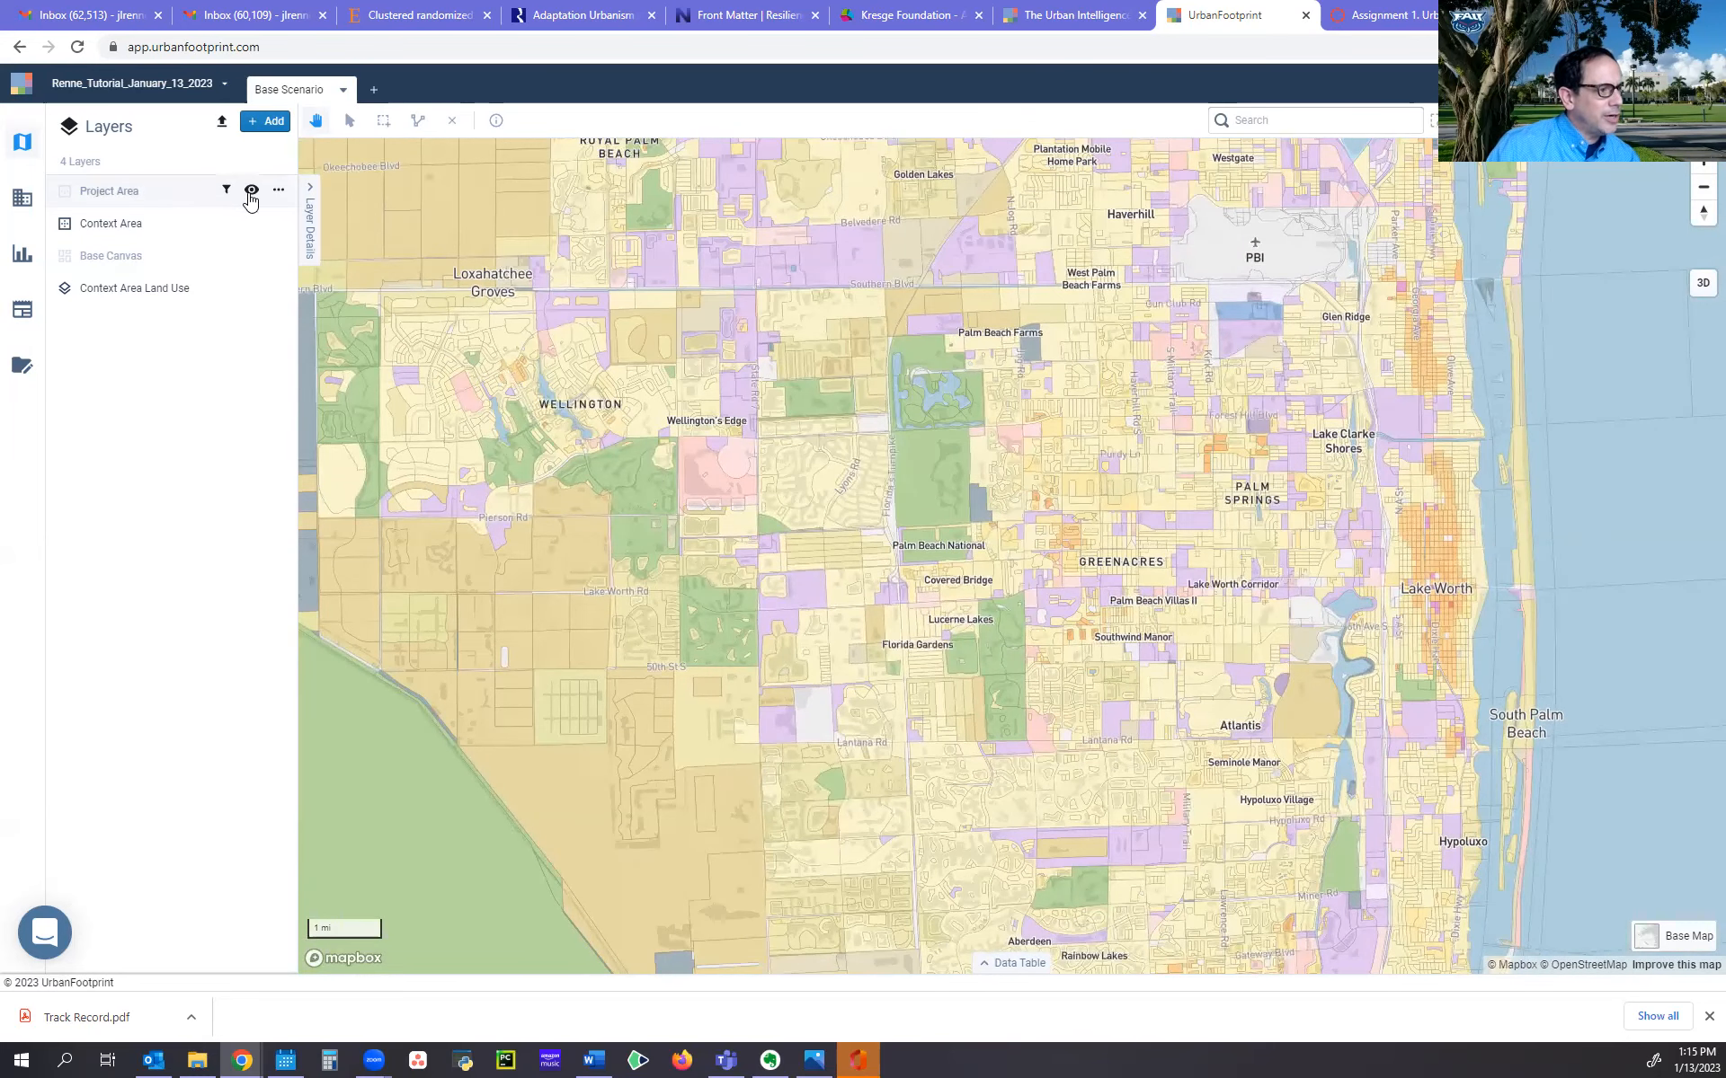
# Show the Project Area and Base Canvas layers again and view the West Palm Beach project area against the surrounding context land use
pyautogui.click(251, 256)
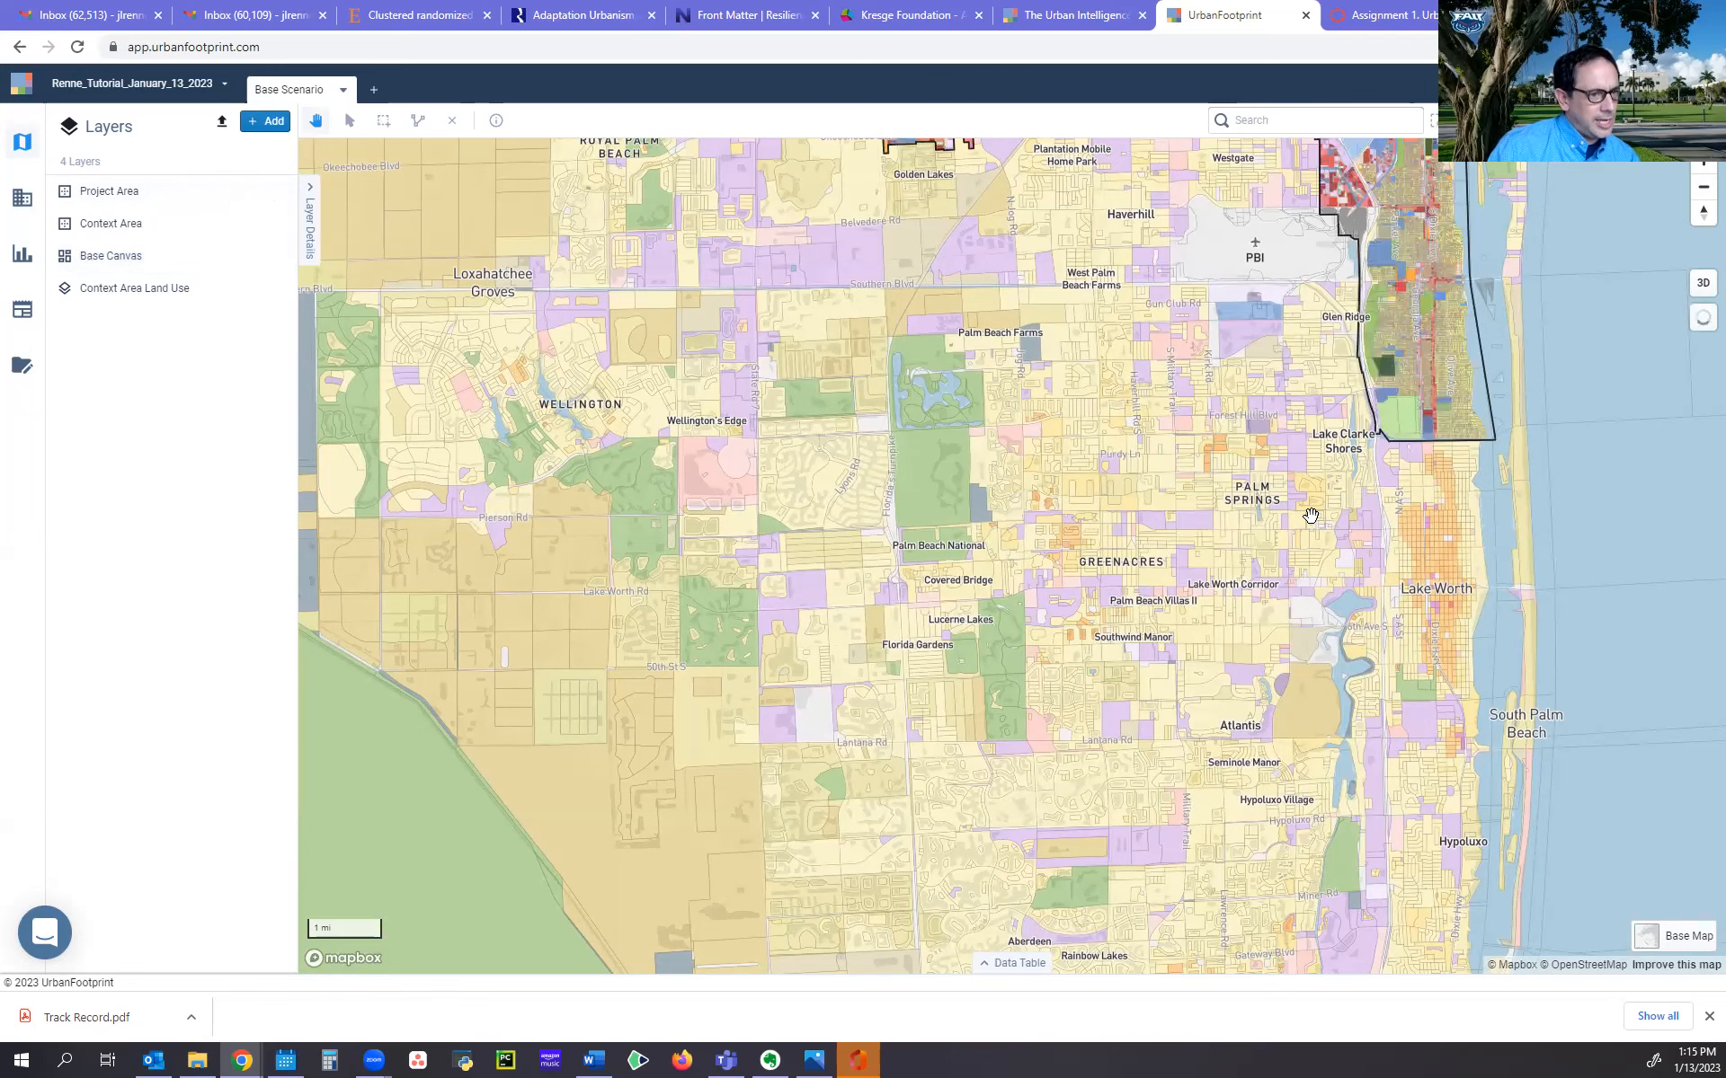
pyautogui.moveTo(1216, 648); pyautogui.dragTo(1236, 819)
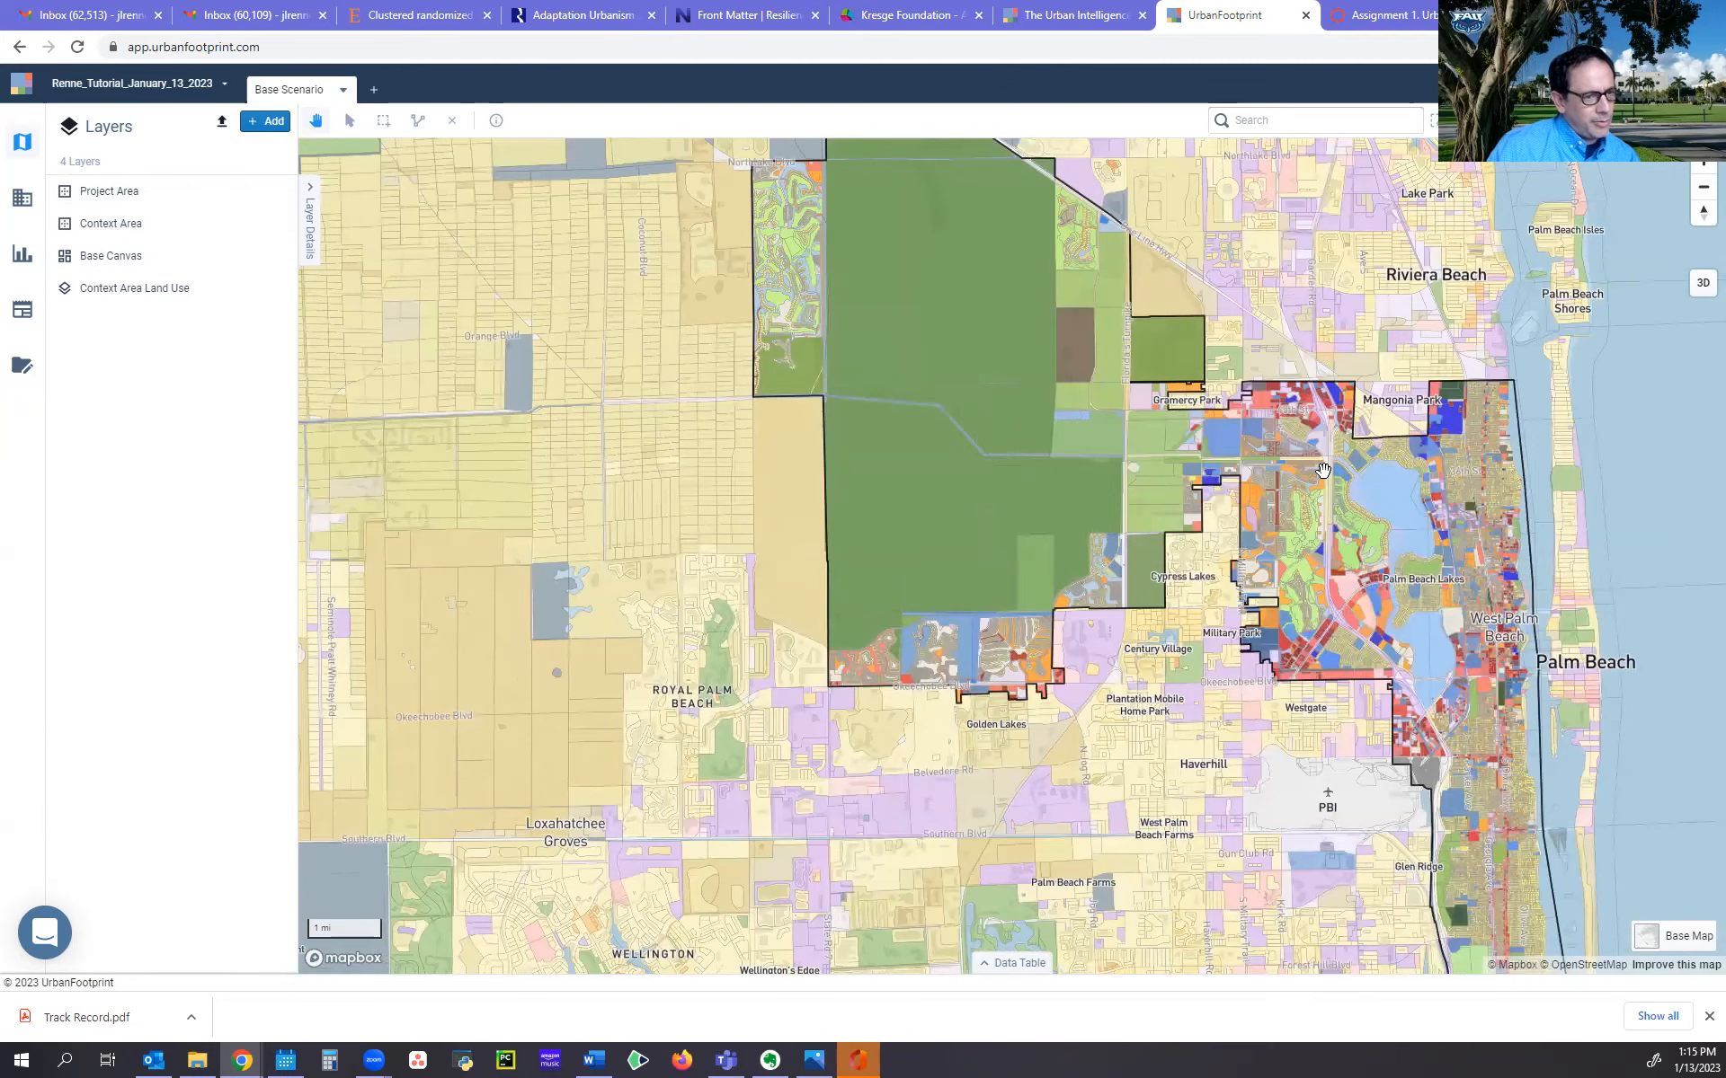
pyautogui.scroll(1, 1430, 650)
pyautogui.scroll(2, 1431, 649)
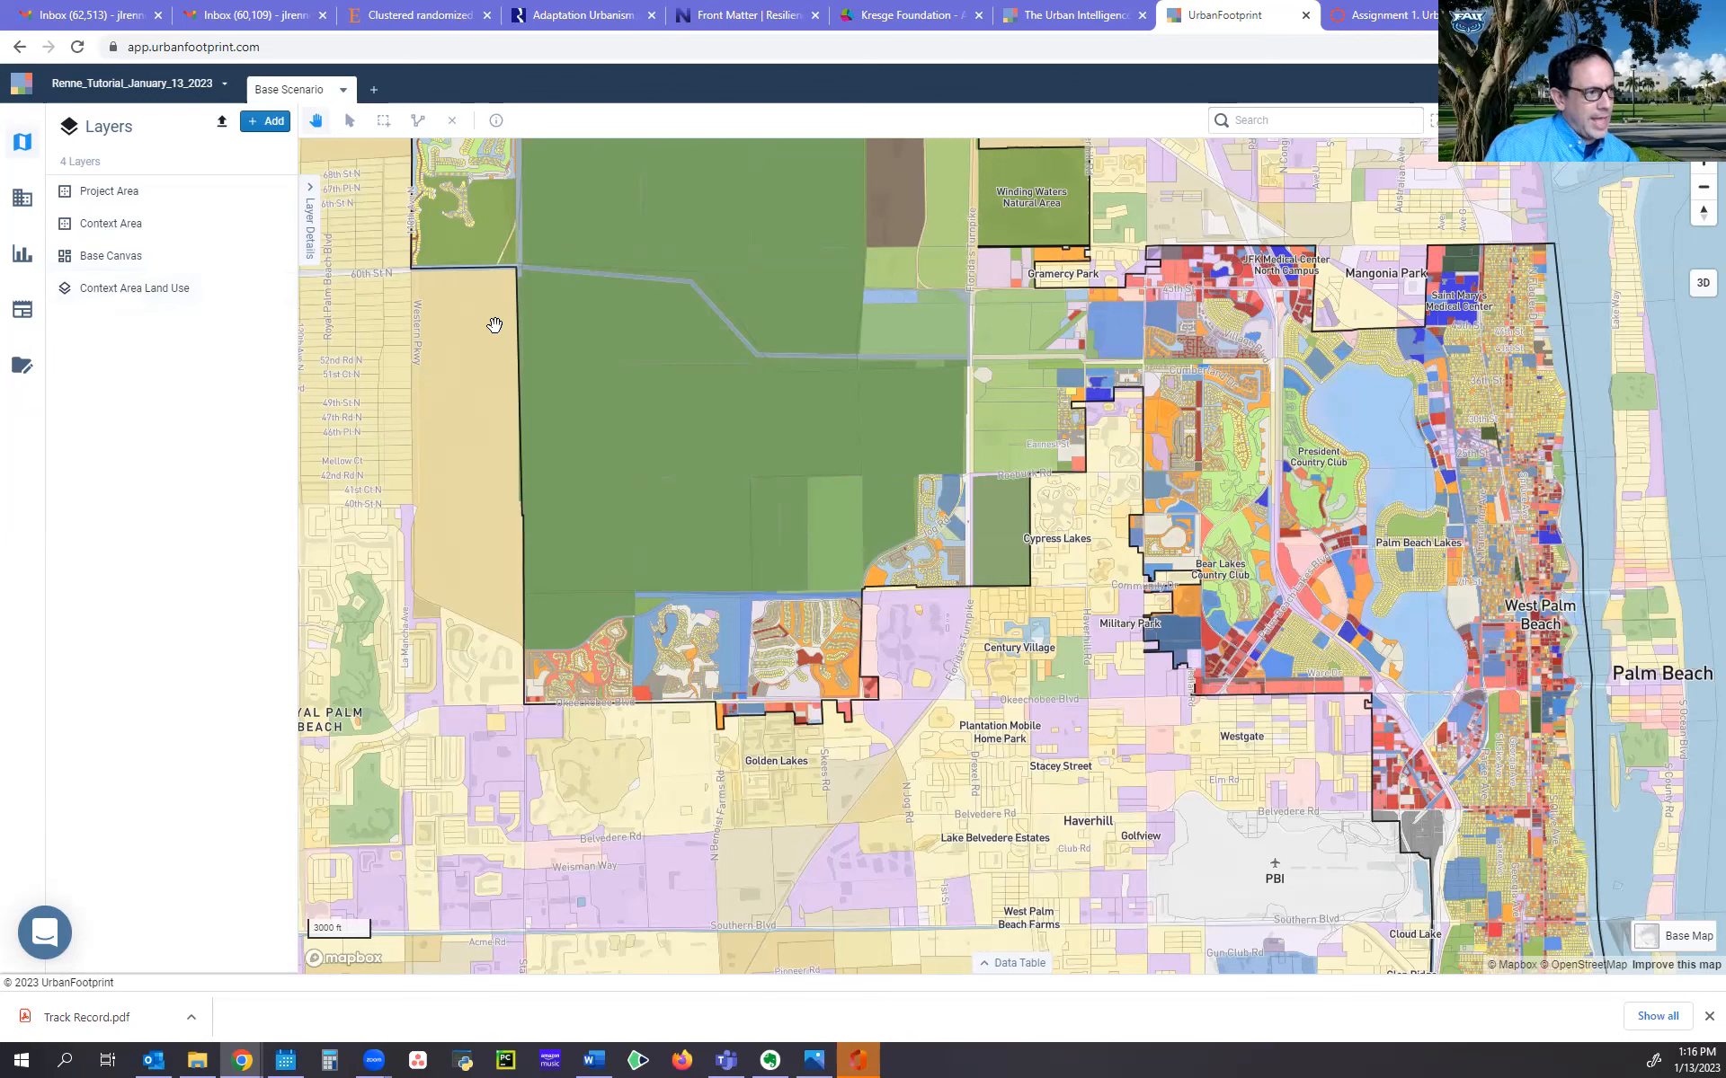
# Reorder the layers so Base Canvas is first and Context Area Land Use second, and hide the Context Area Land Use layer
pyautogui.moveTo(117, 297); pyautogui.dragTo(102, 192)
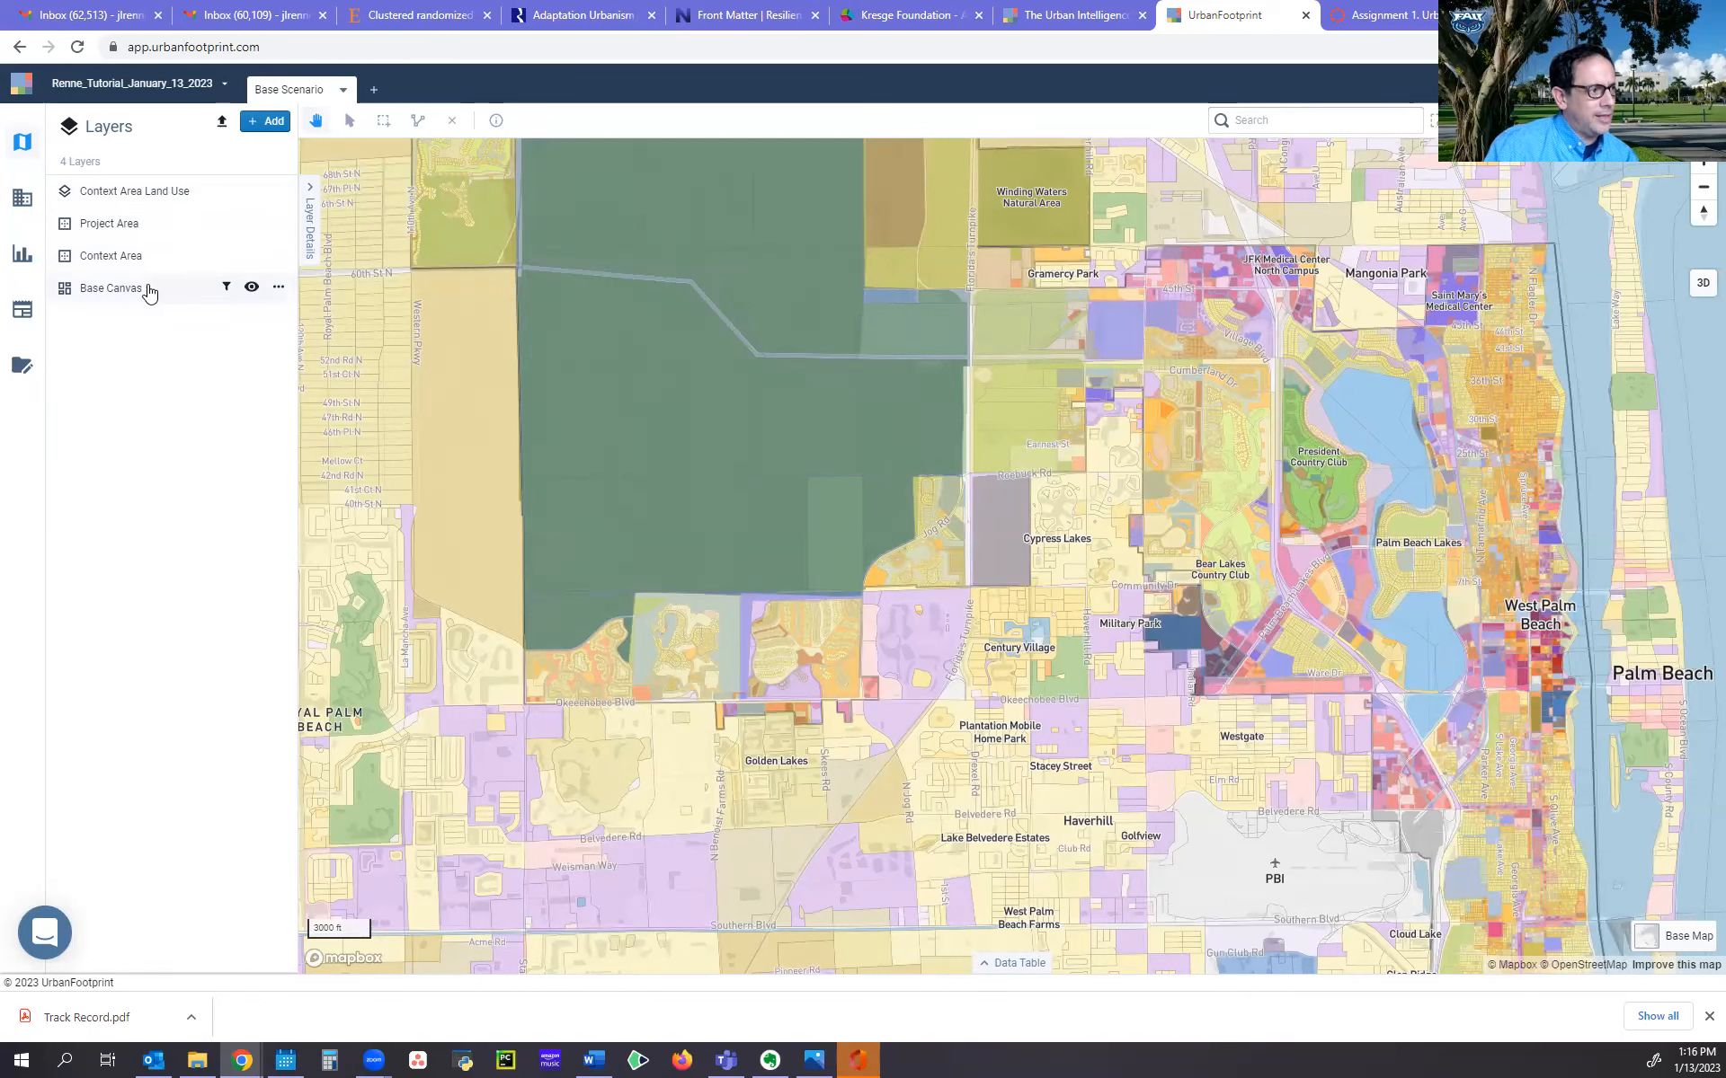
pyautogui.moveTo(140, 297); pyautogui.dragTo(134, 194)
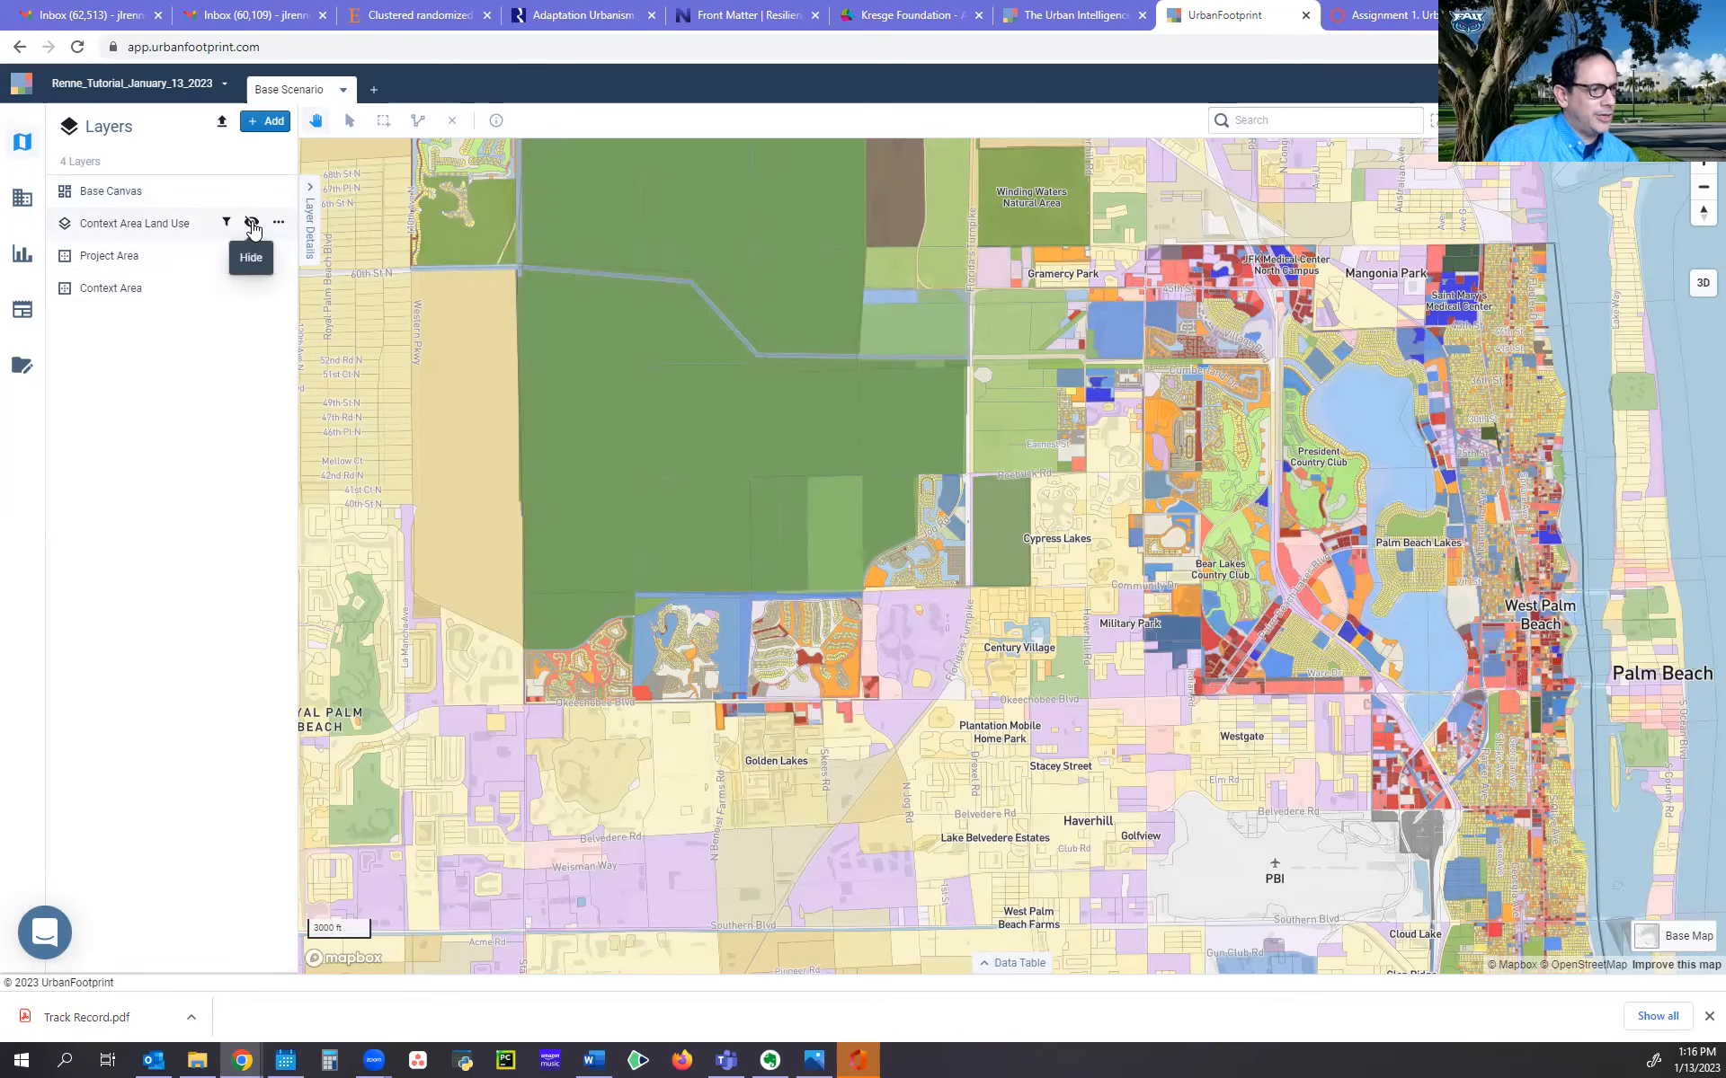
pyautogui.click(253, 227)
pyautogui.scroll(-1, 1139, 757)
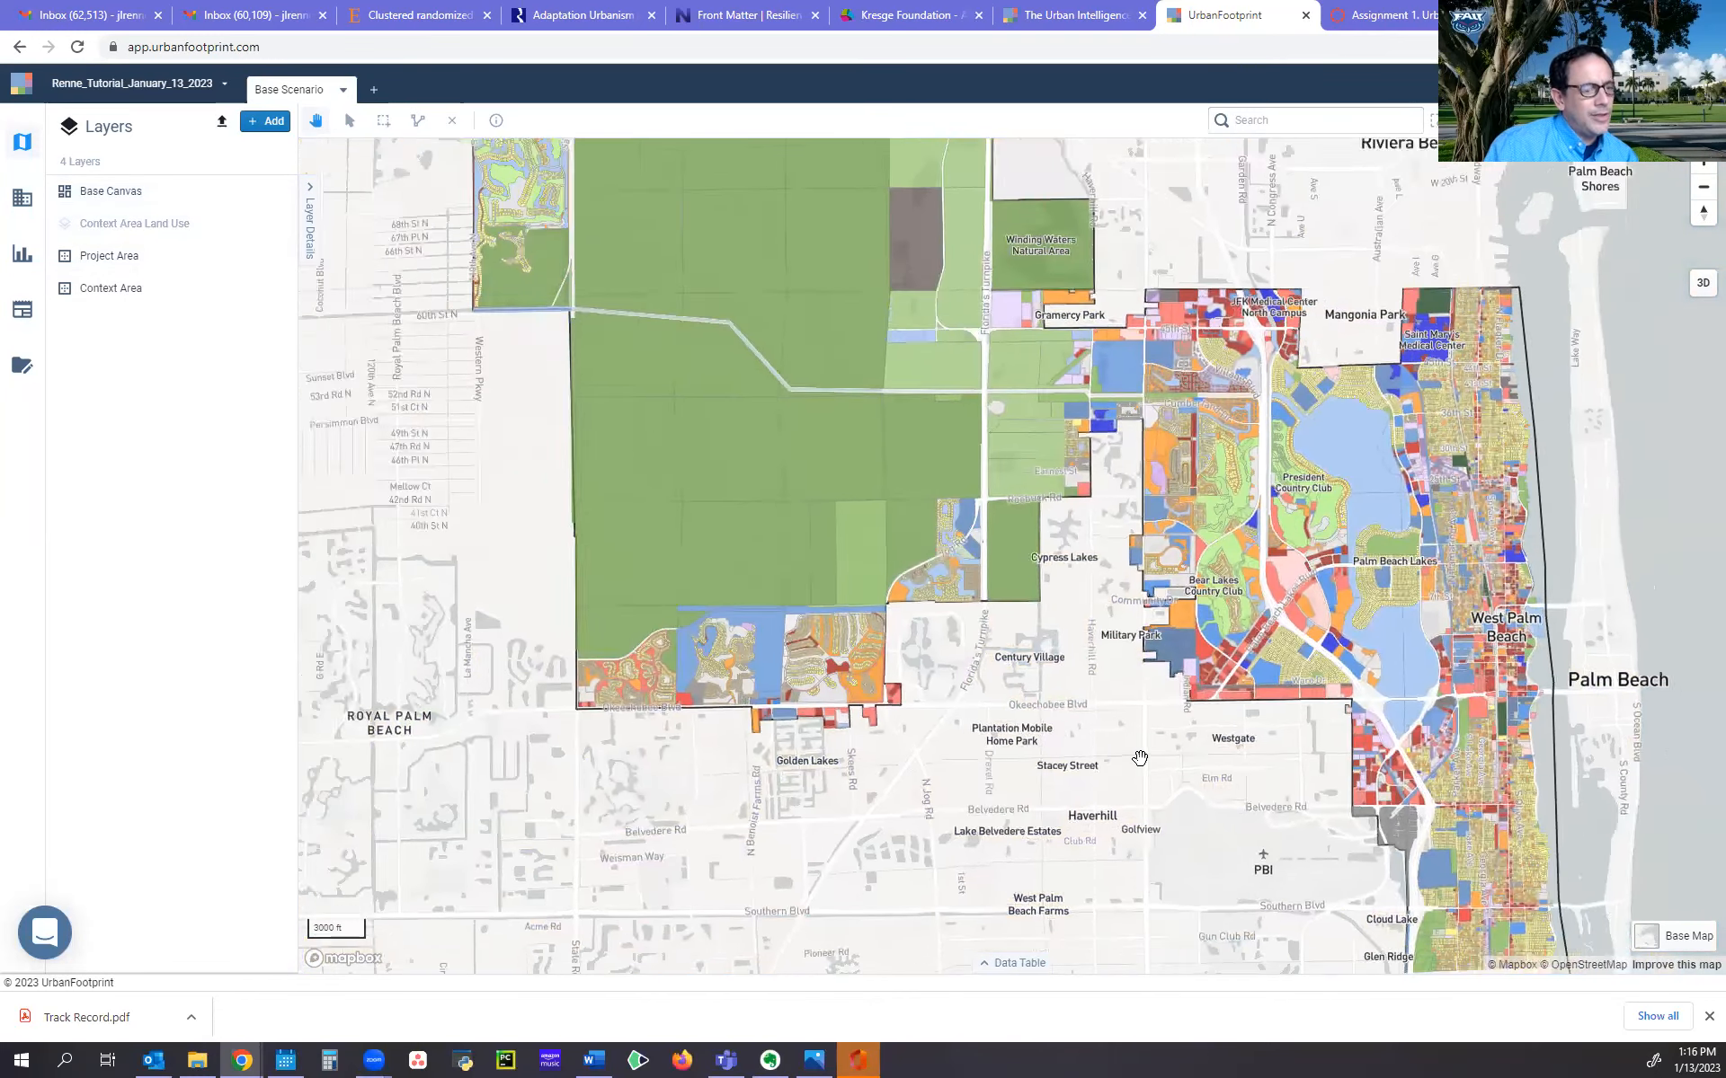
pyautogui.scroll(-1, 1140, 757)
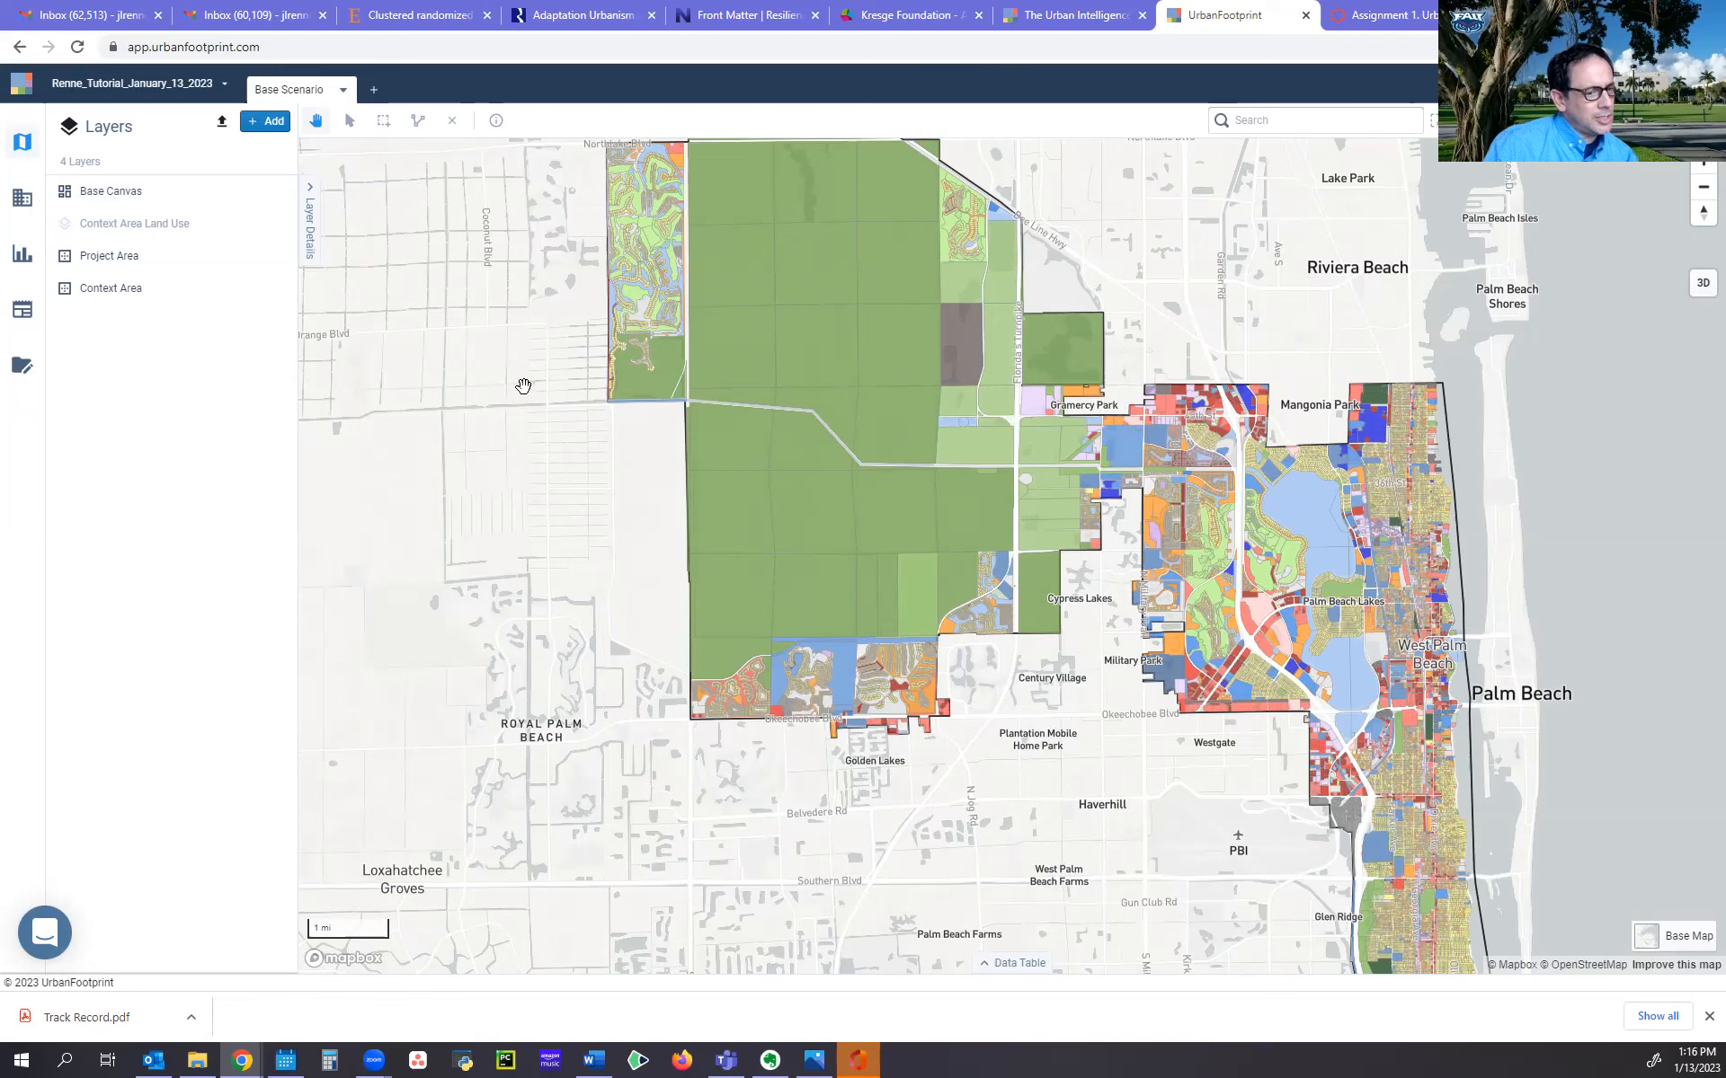
# Open the Base Canvas layer details and its data table, and enlarge the table to show more rows
pyautogui.click(107, 192)
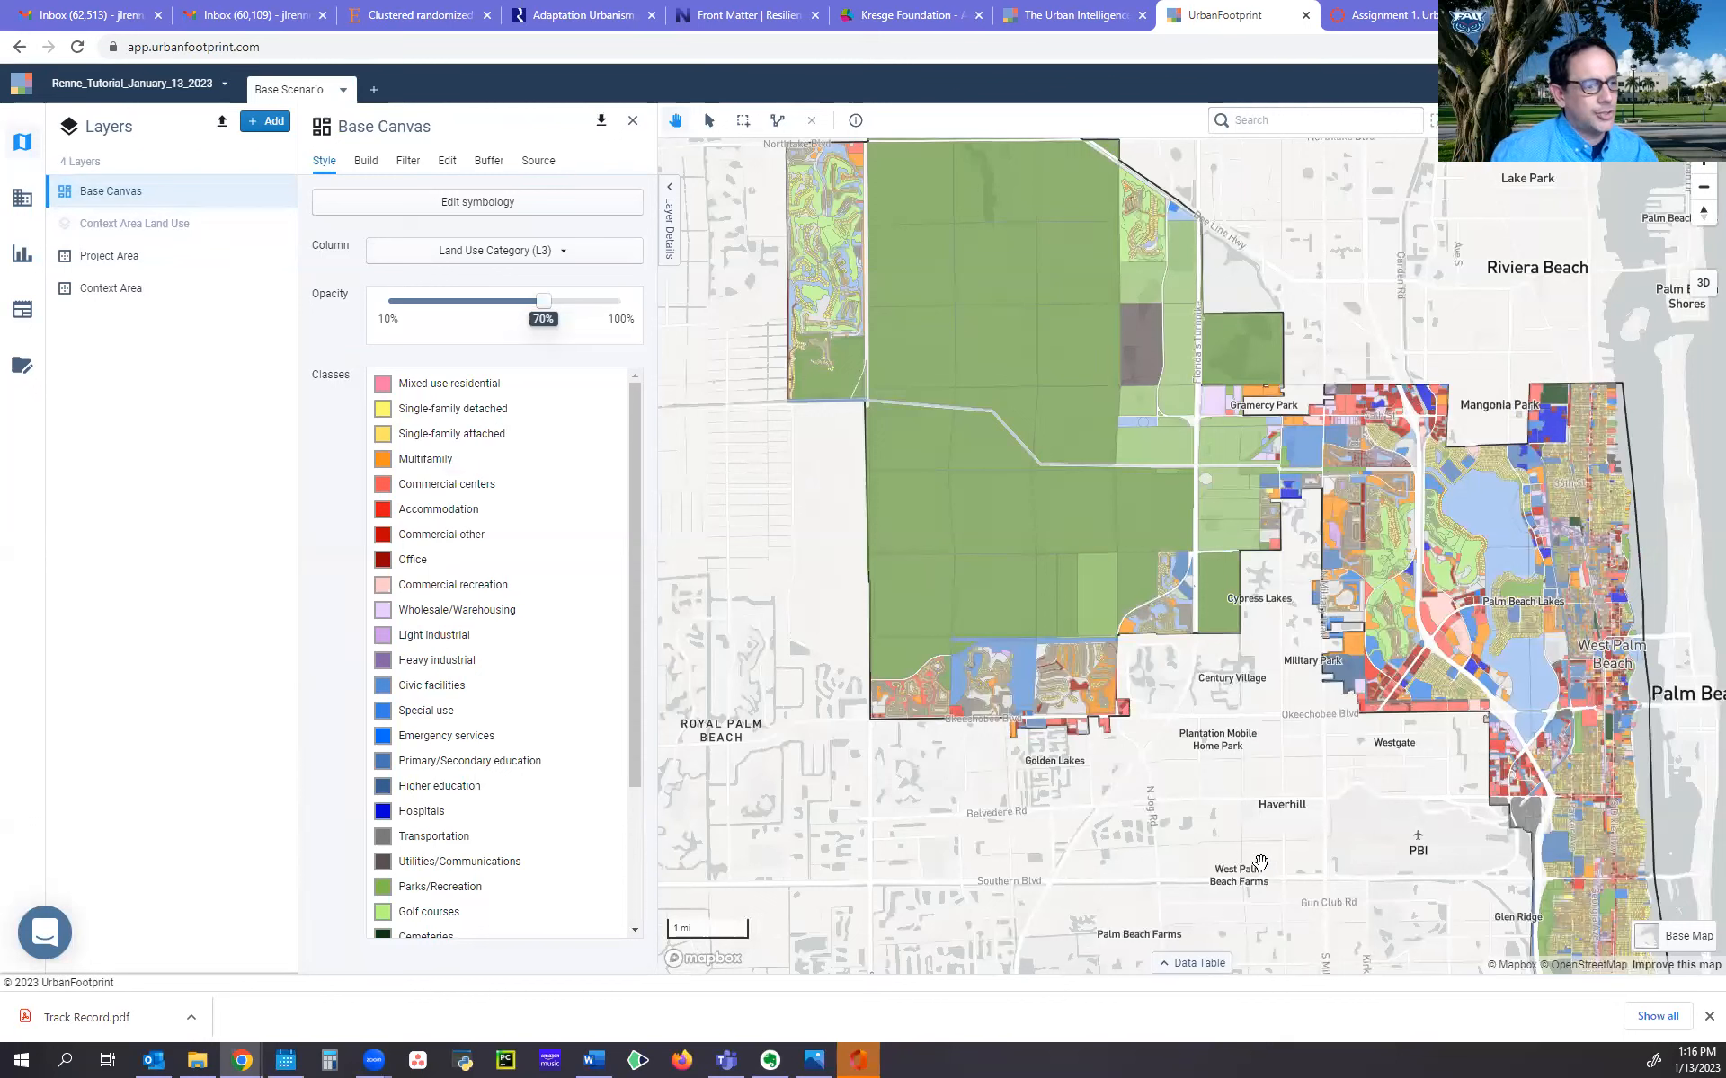
pyautogui.click(1168, 965)
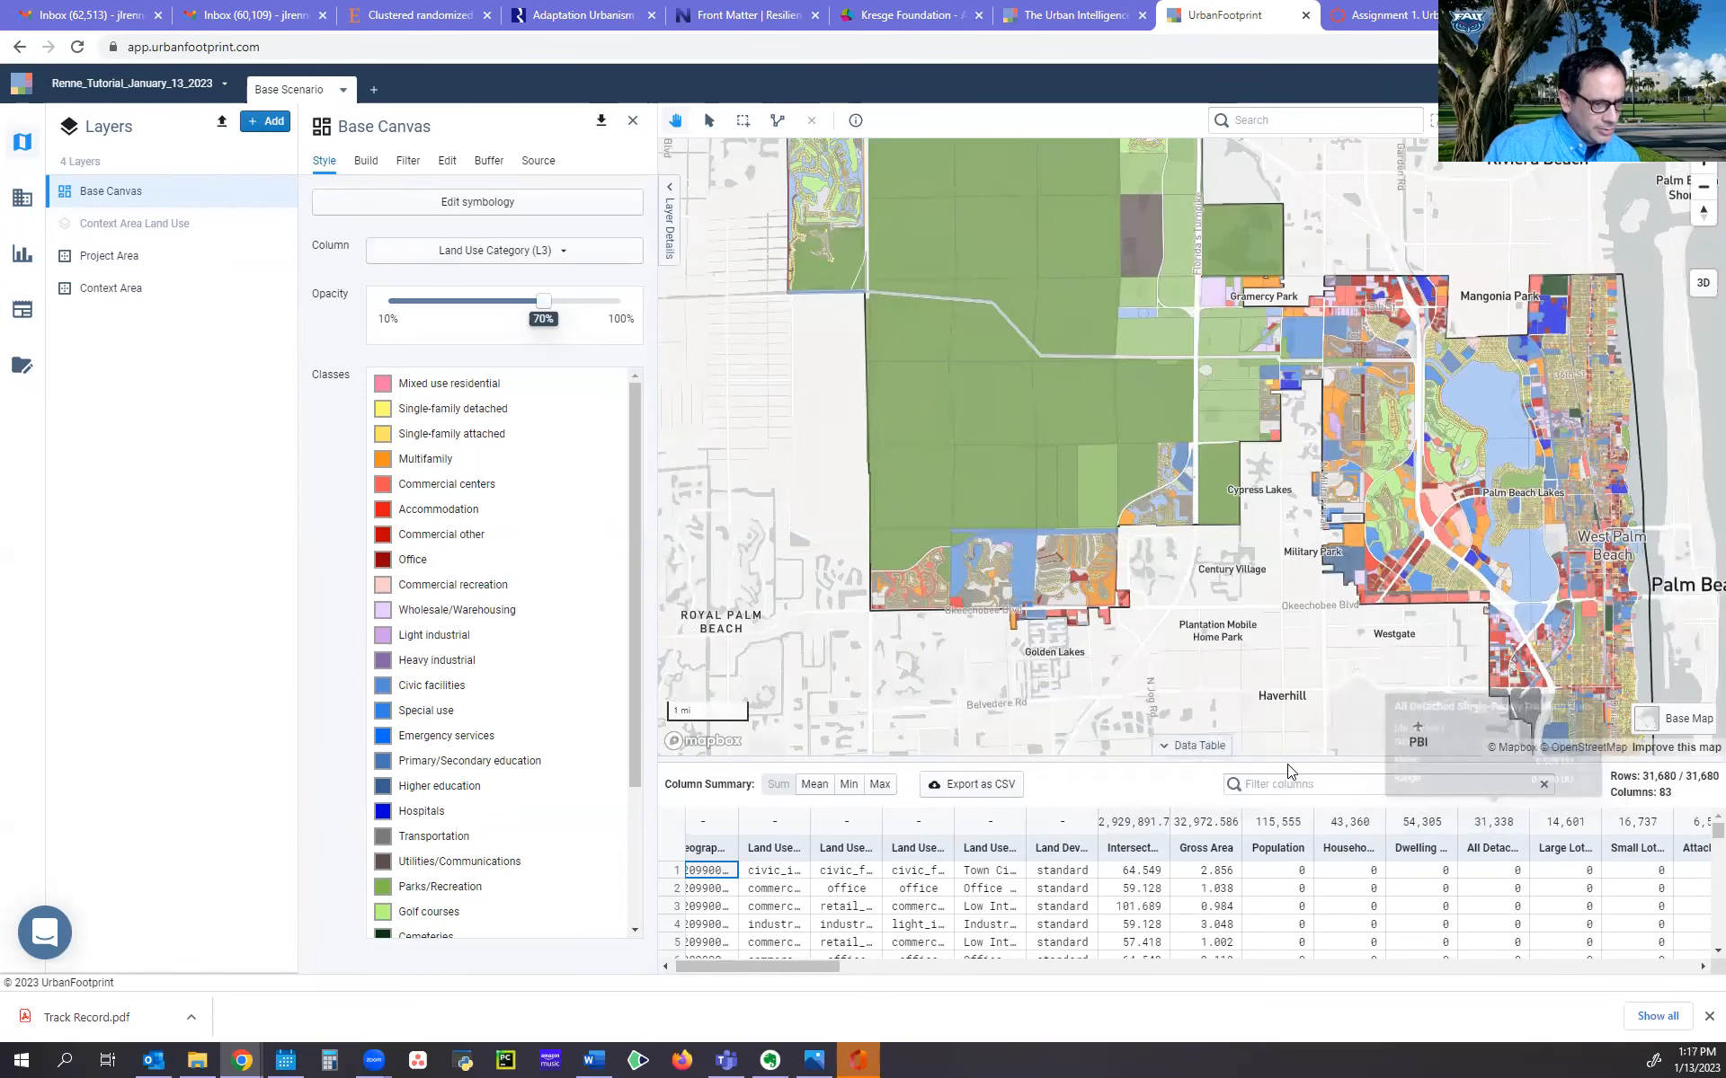
pyautogui.moveTo(1268, 761); pyautogui.dragTo(1254, 400)
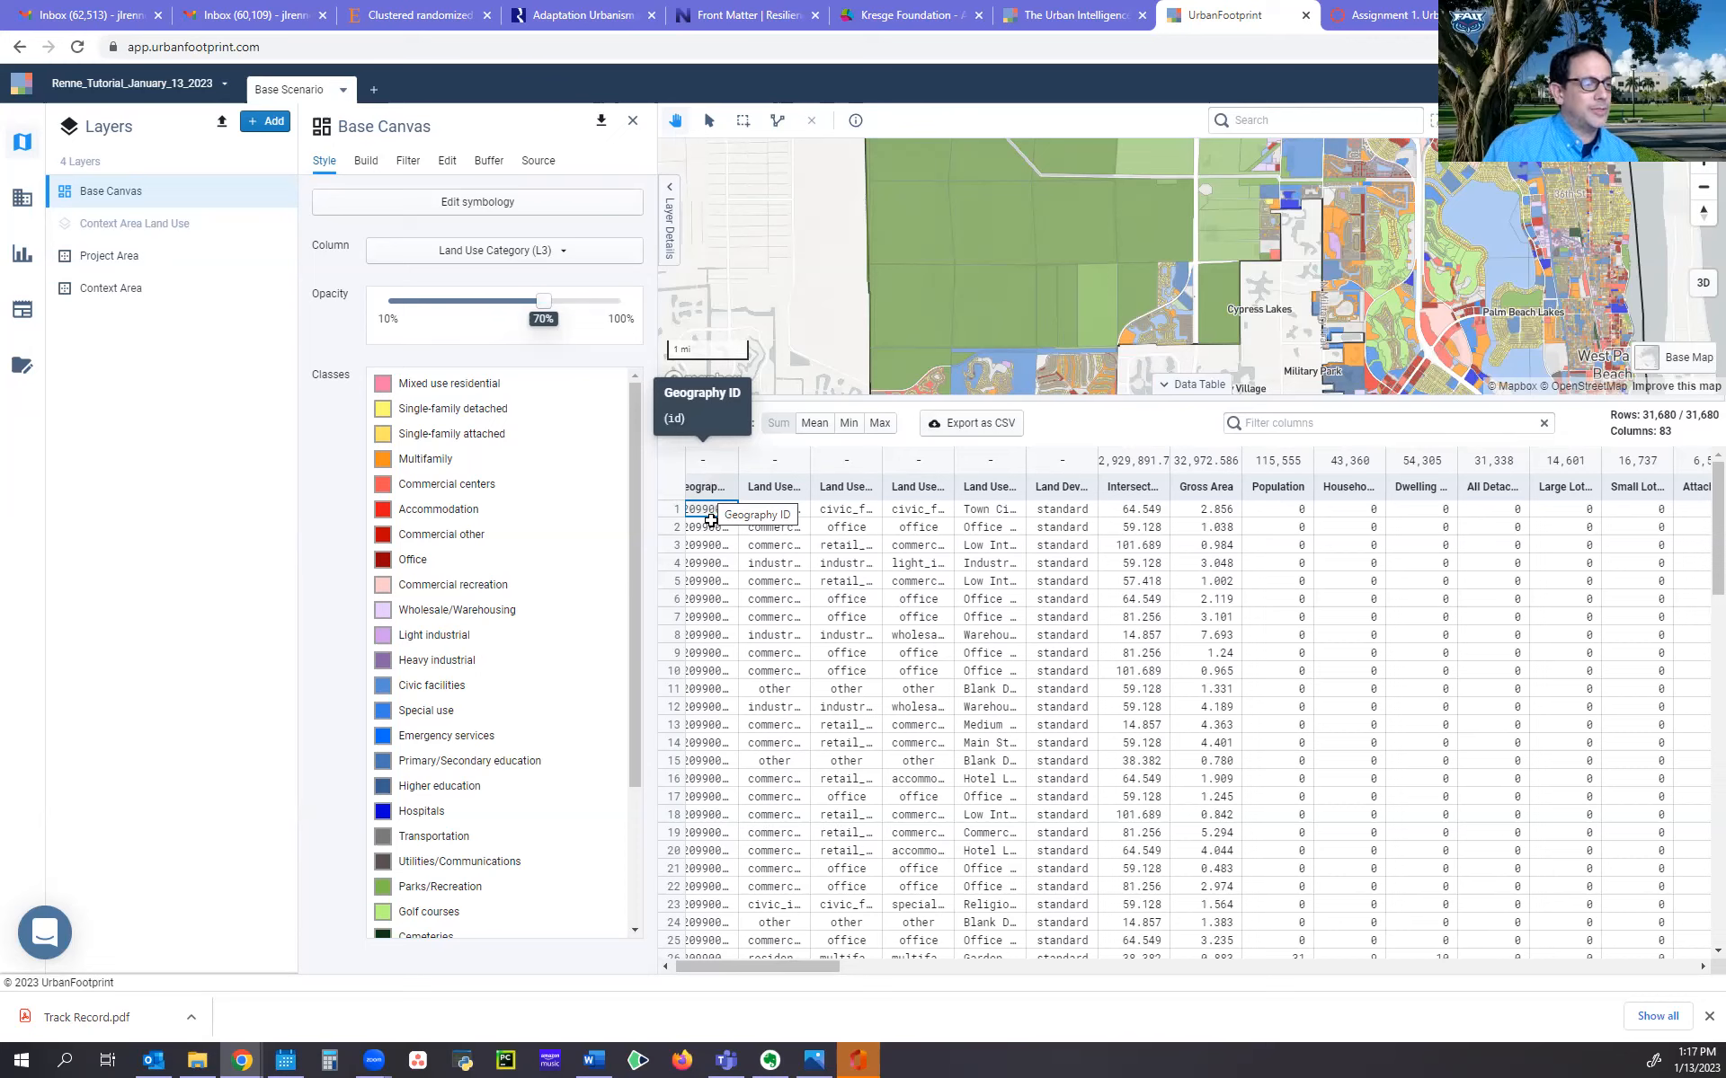
# Adjust the width of the Geography ID column, and shrink the data table to reveal more of the map
pyautogui.moveTo(736, 468); pyautogui.dragTo(900, 440)
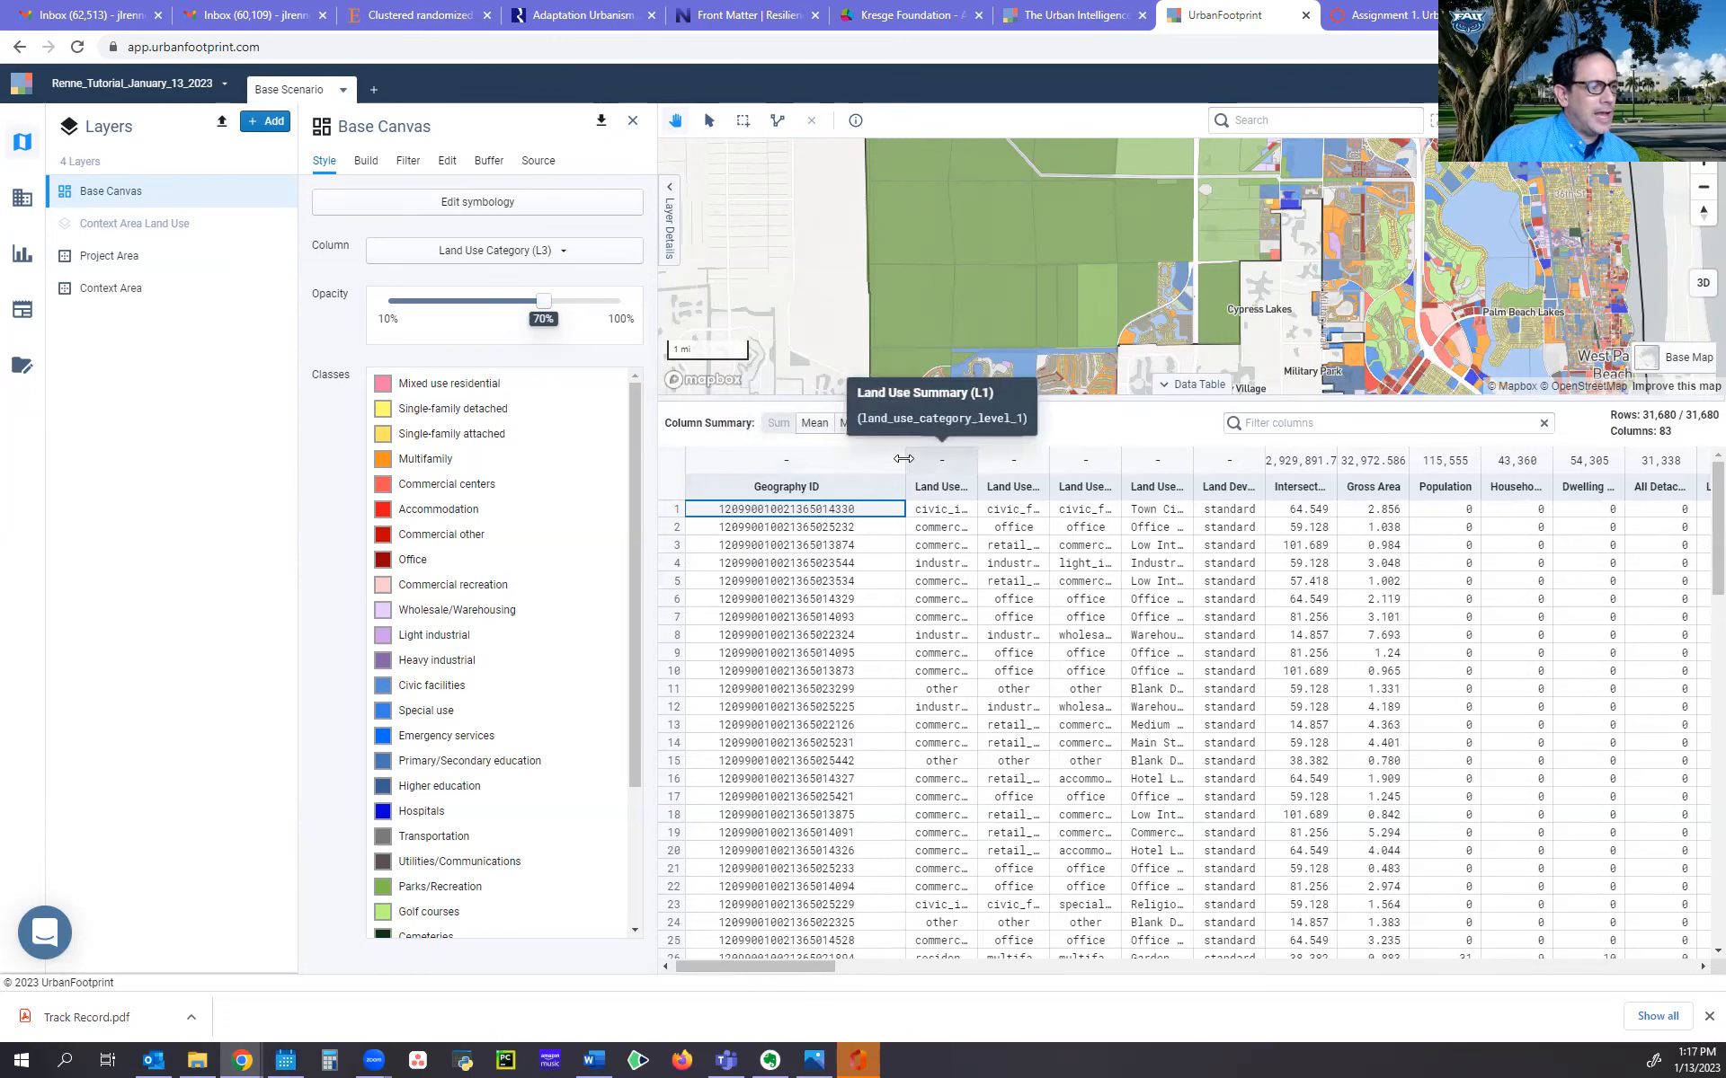
pyautogui.moveTo(901, 458); pyautogui.dragTo(809, 458)
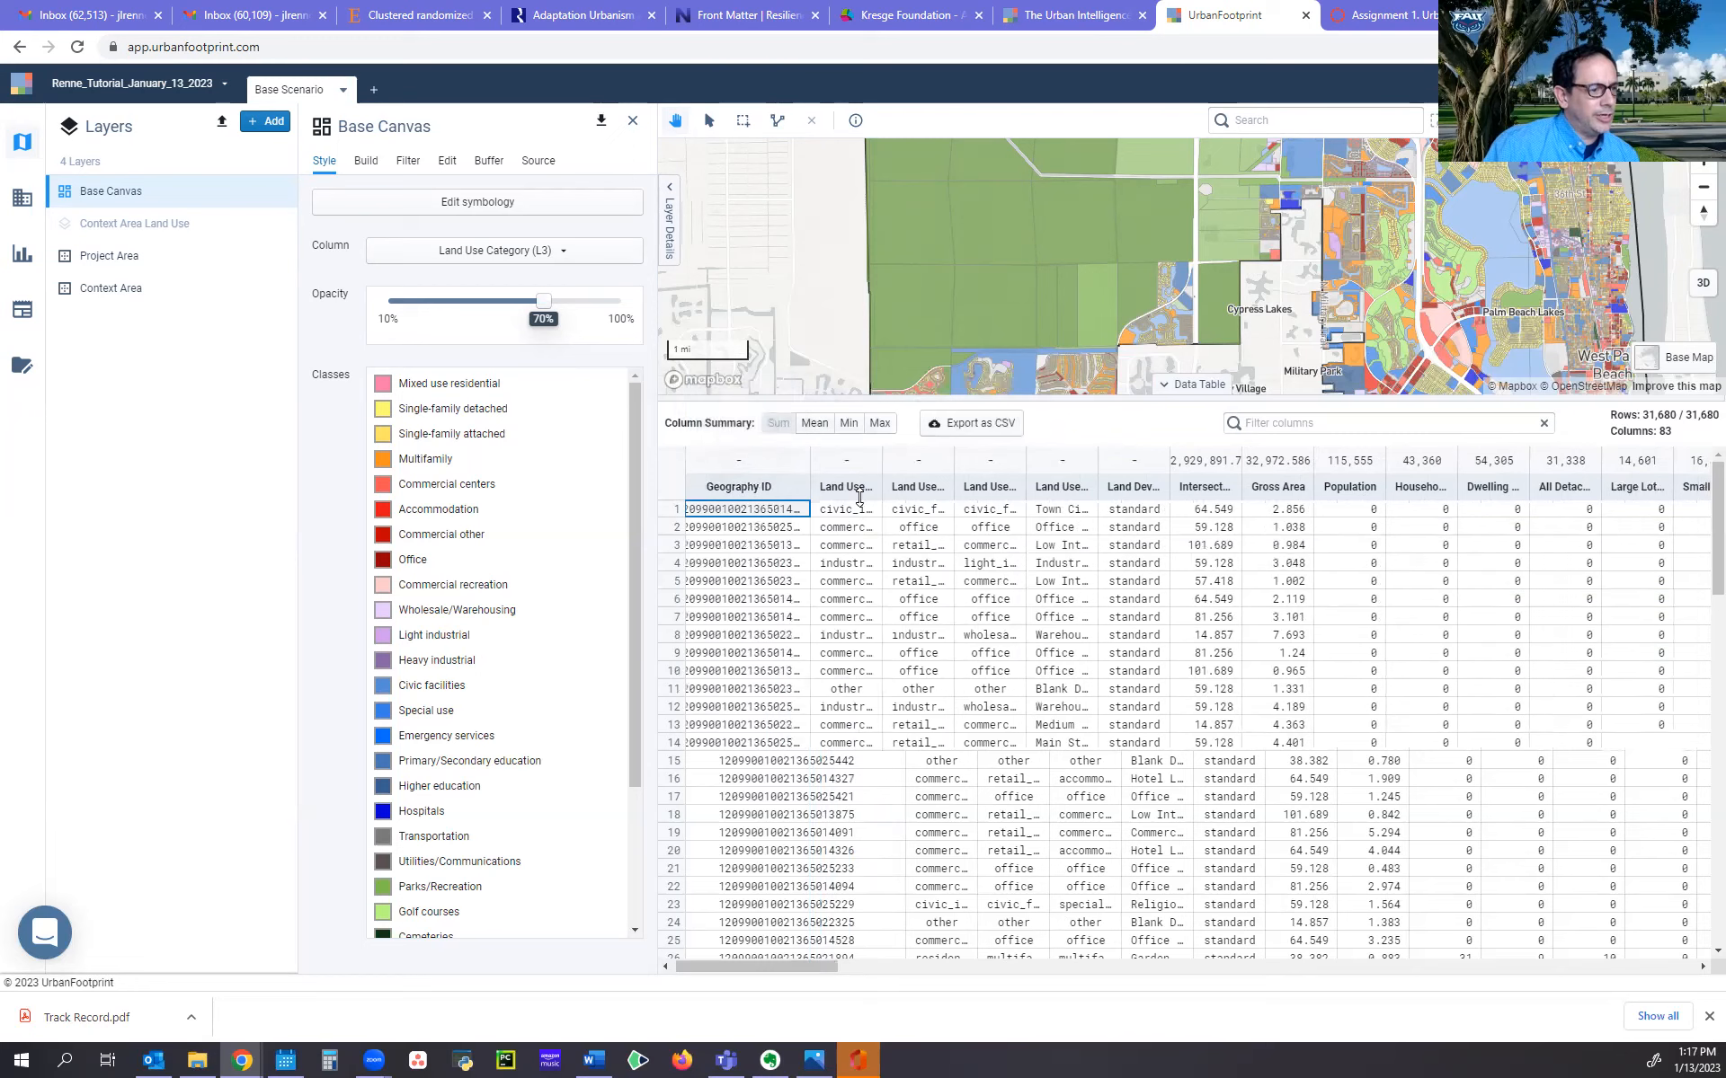
pyautogui.moveTo(818, 974); pyautogui.dragTo(770, 1020)
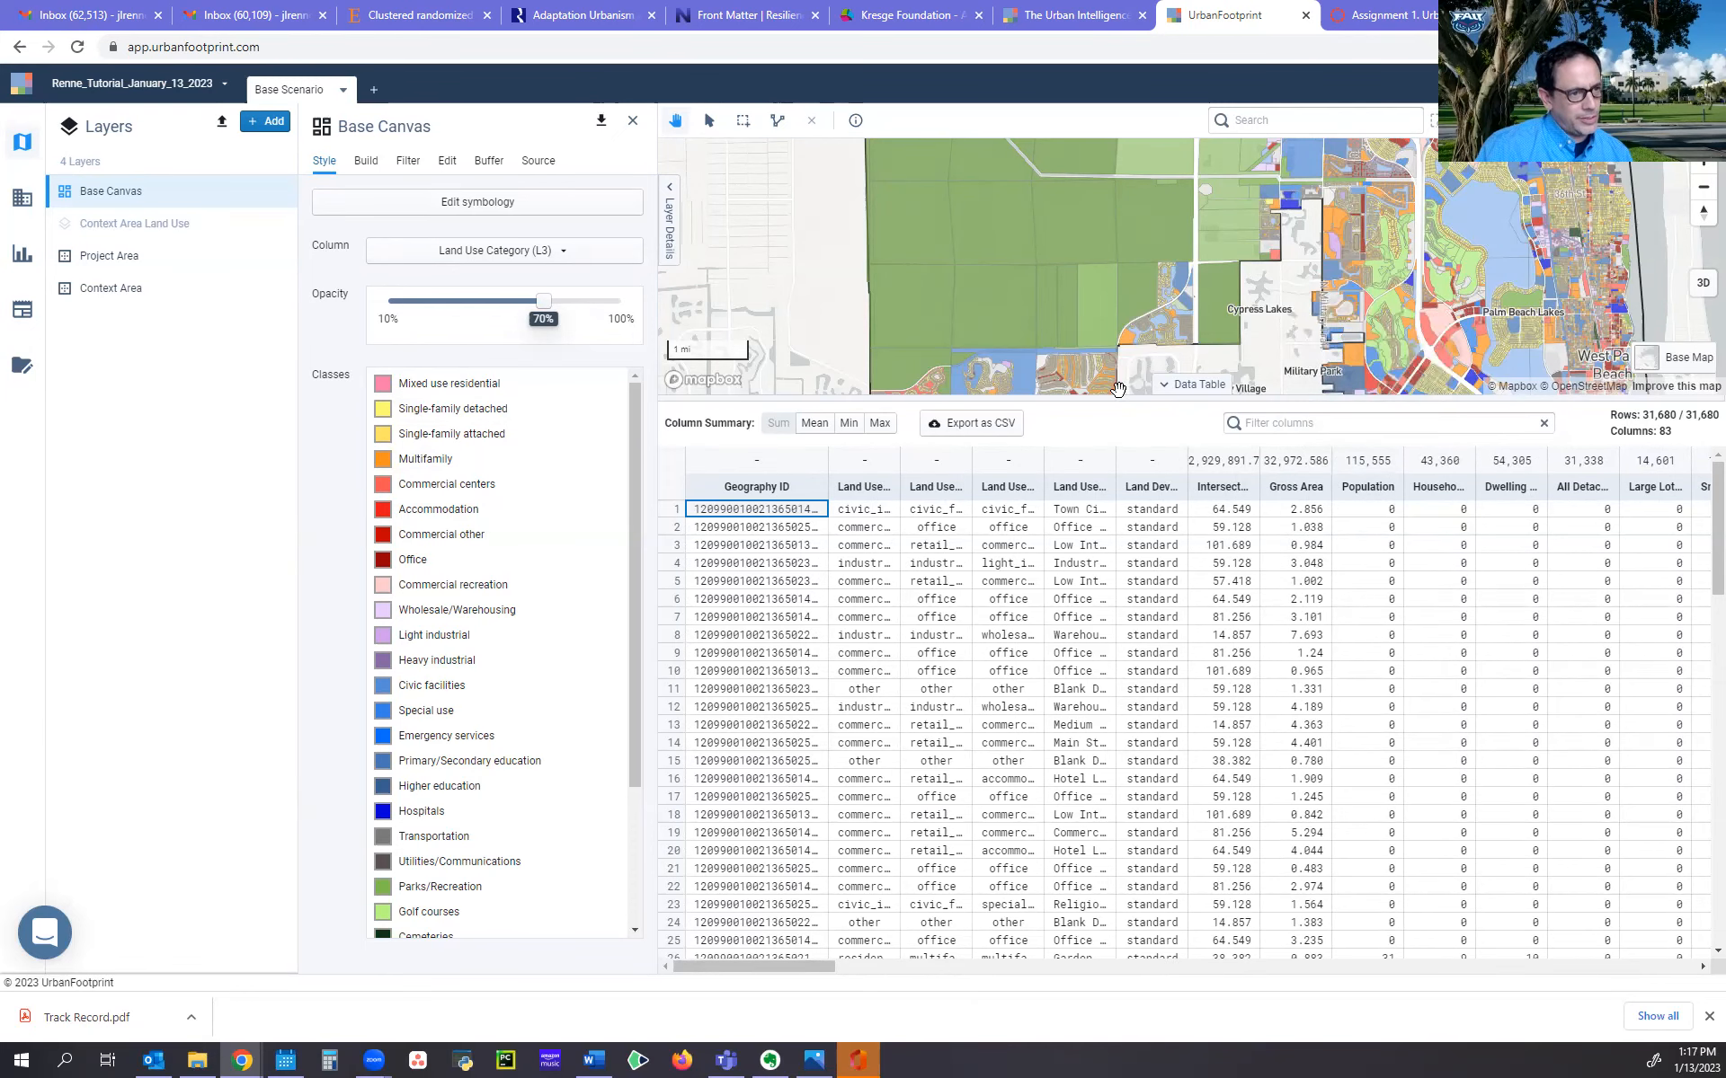
pyautogui.moveTo(1114, 399); pyautogui.dragTo(1137, 674)
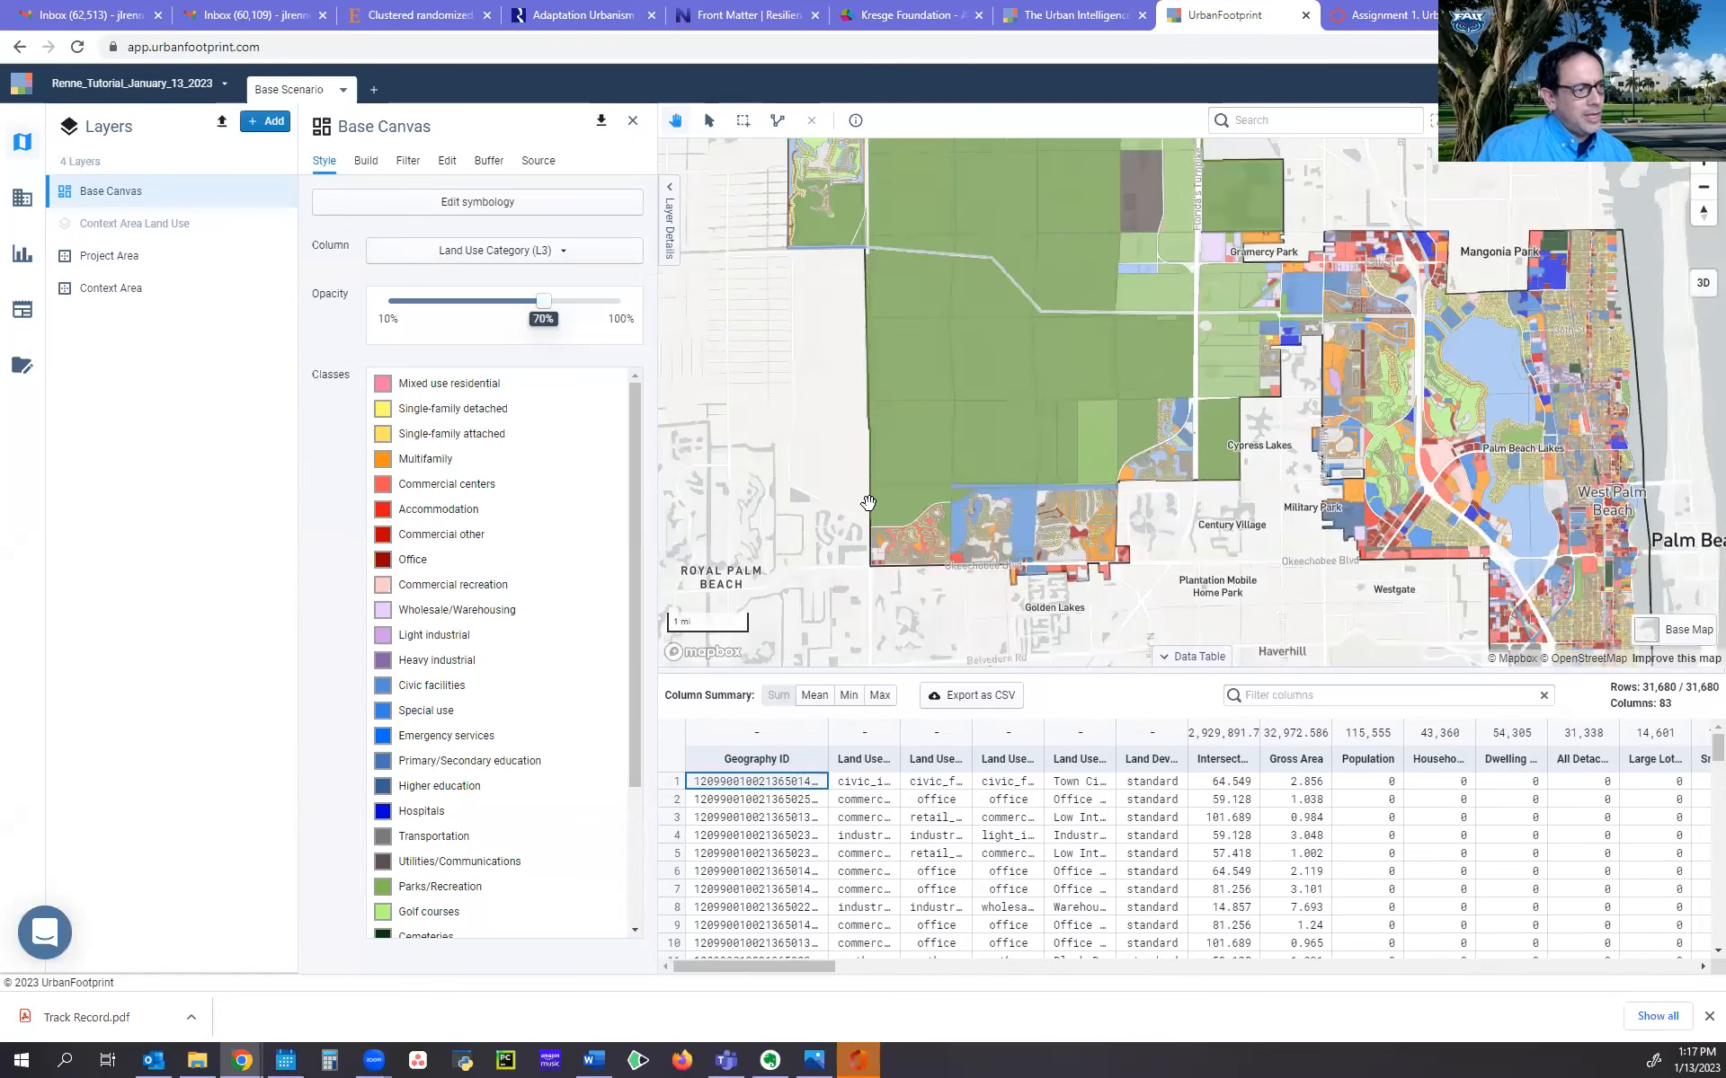
# Style the Base Canvas by Land Use Summary (L1), and switch it to Land Use Summary (L2) to compare the classes
pyautogui.click(531, 254)
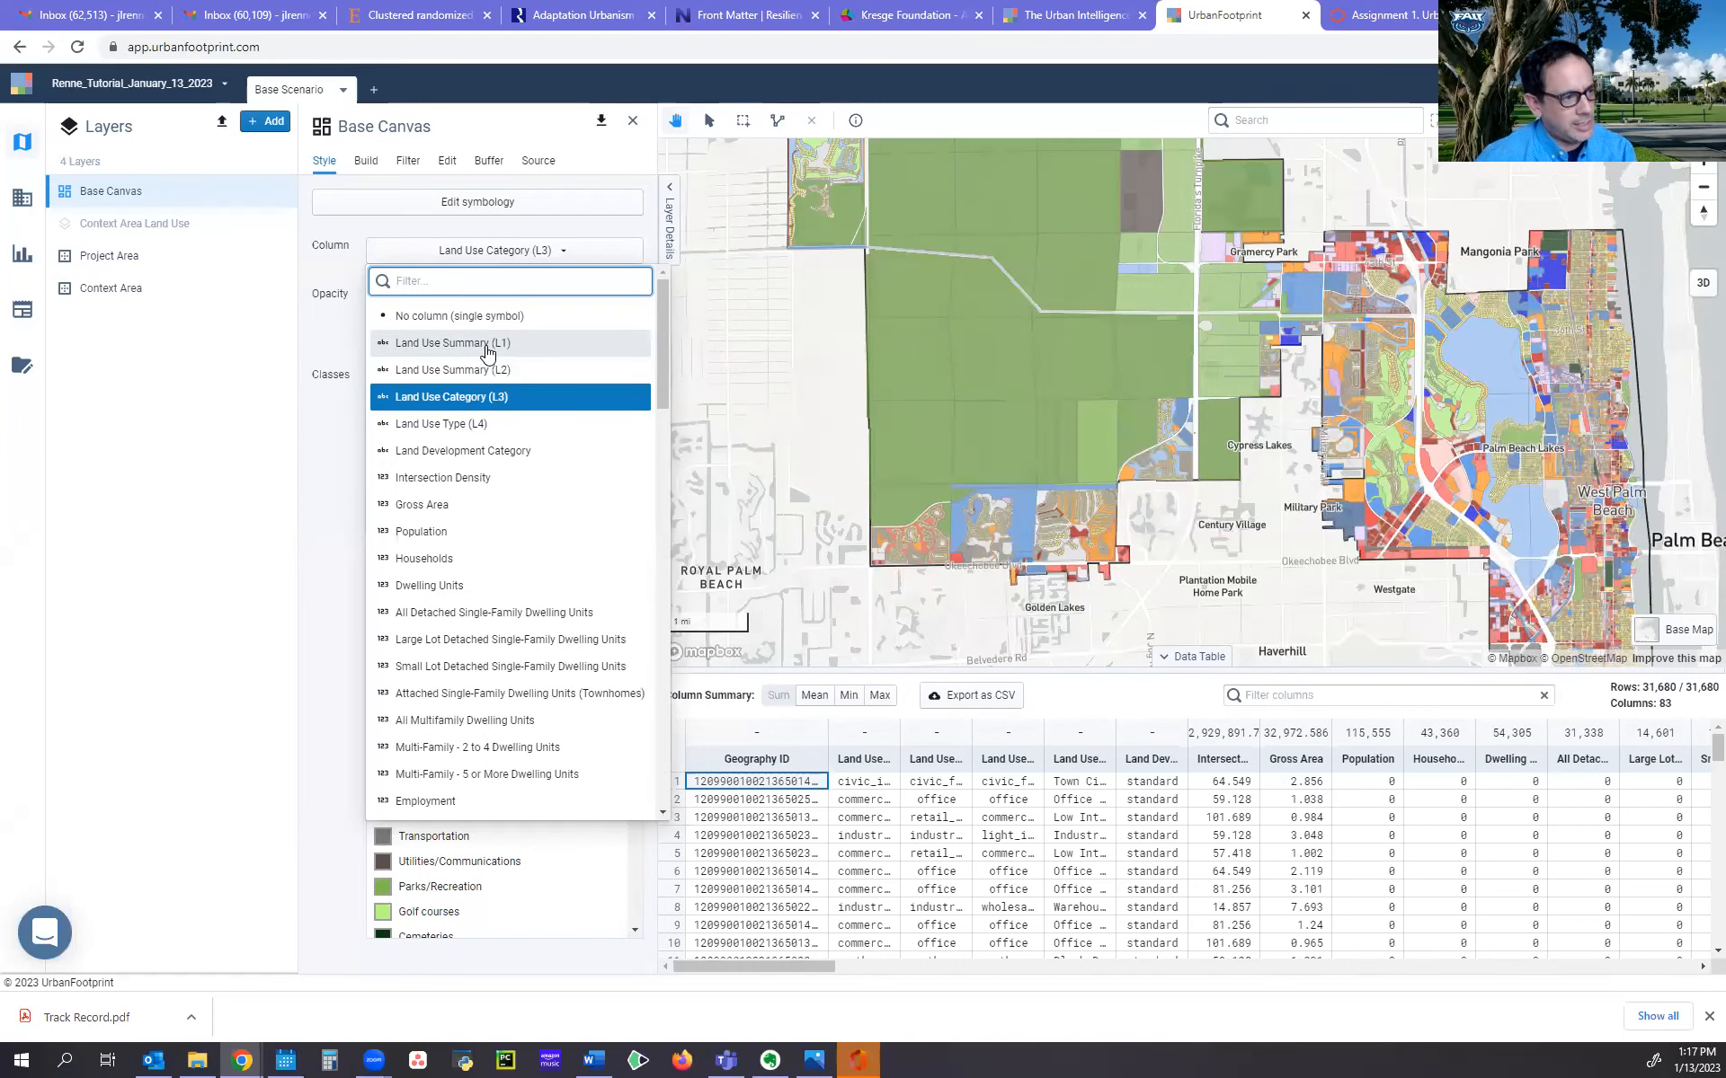
pyautogui.click(440, 344)
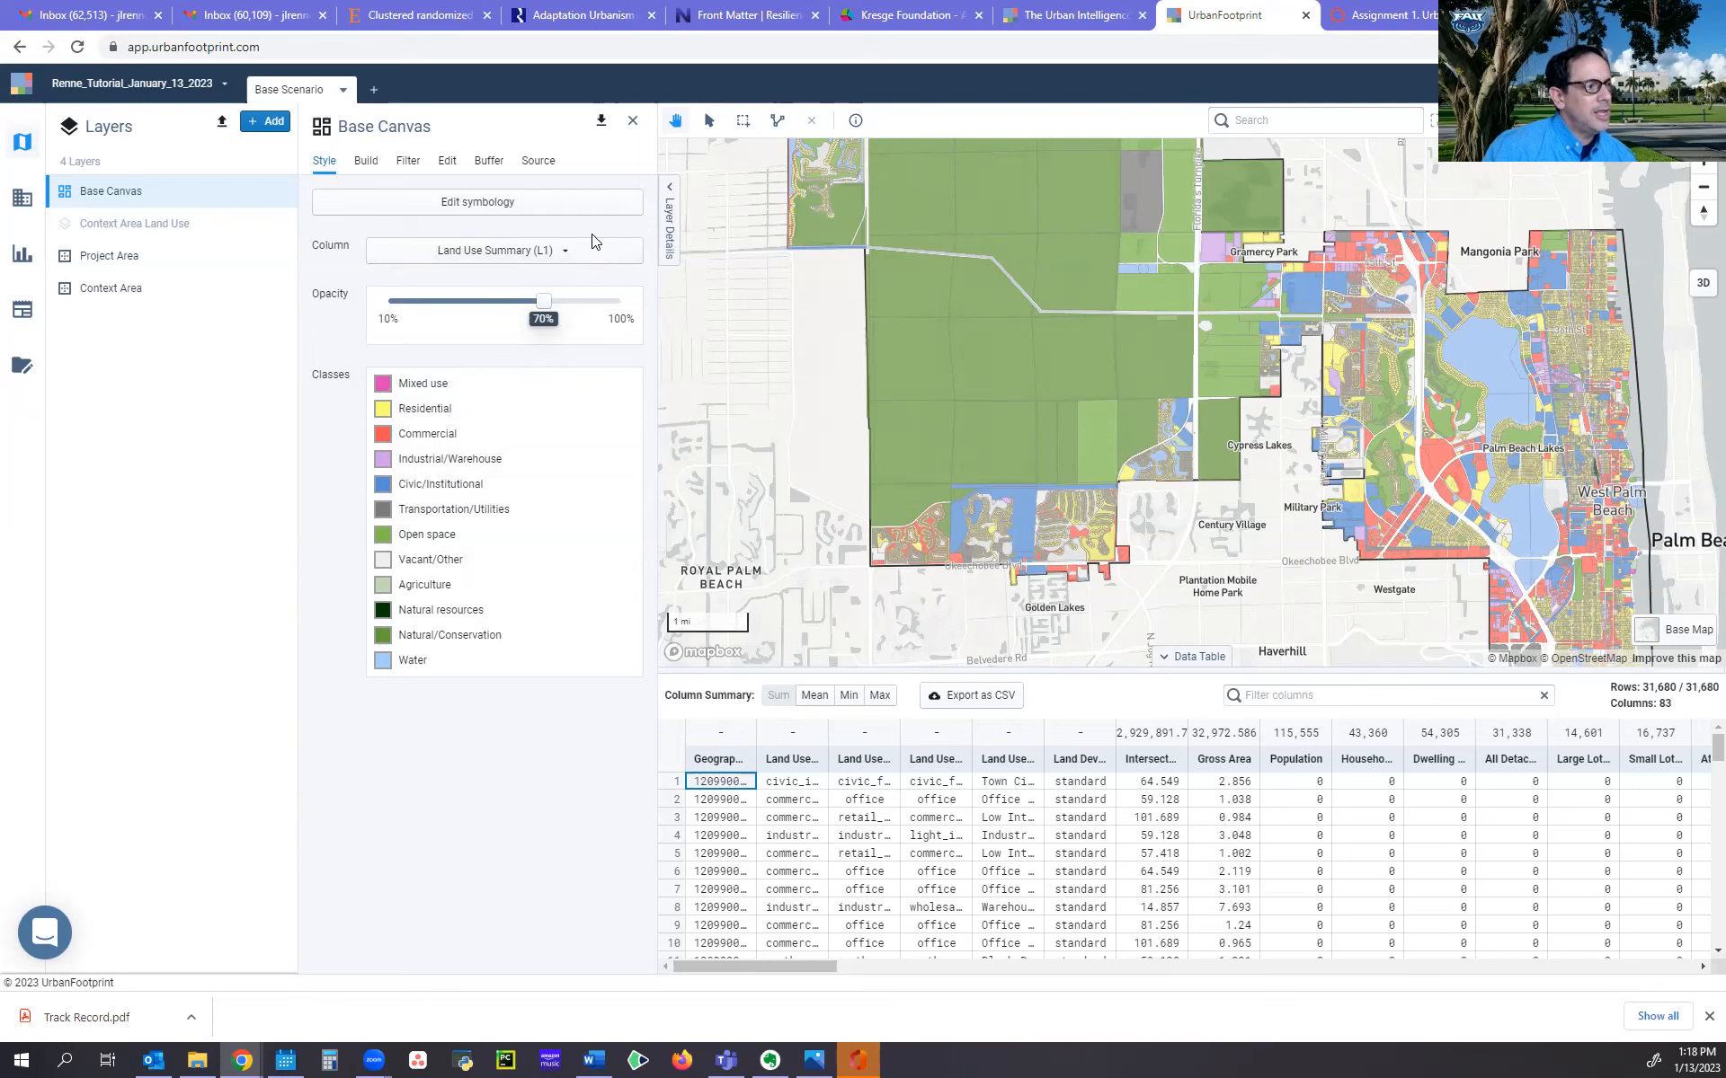
pyautogui.click(566, 251)
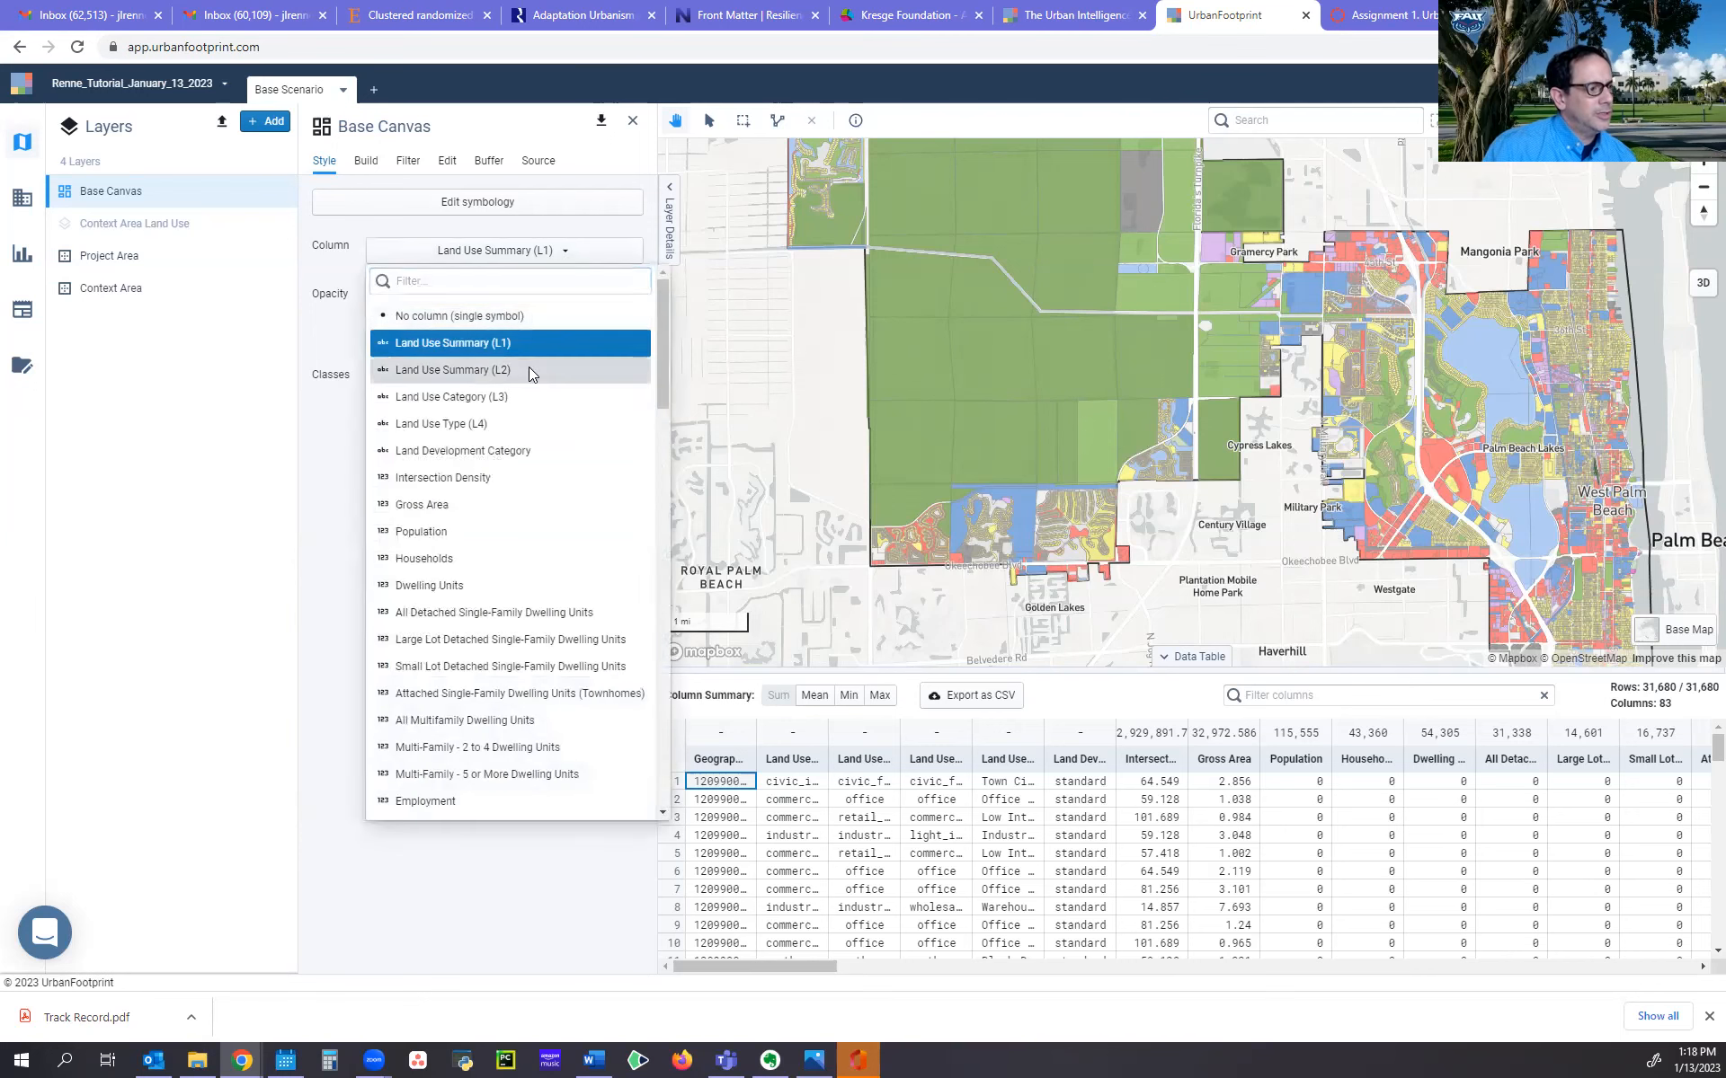
pyautogui.click(531, 371)
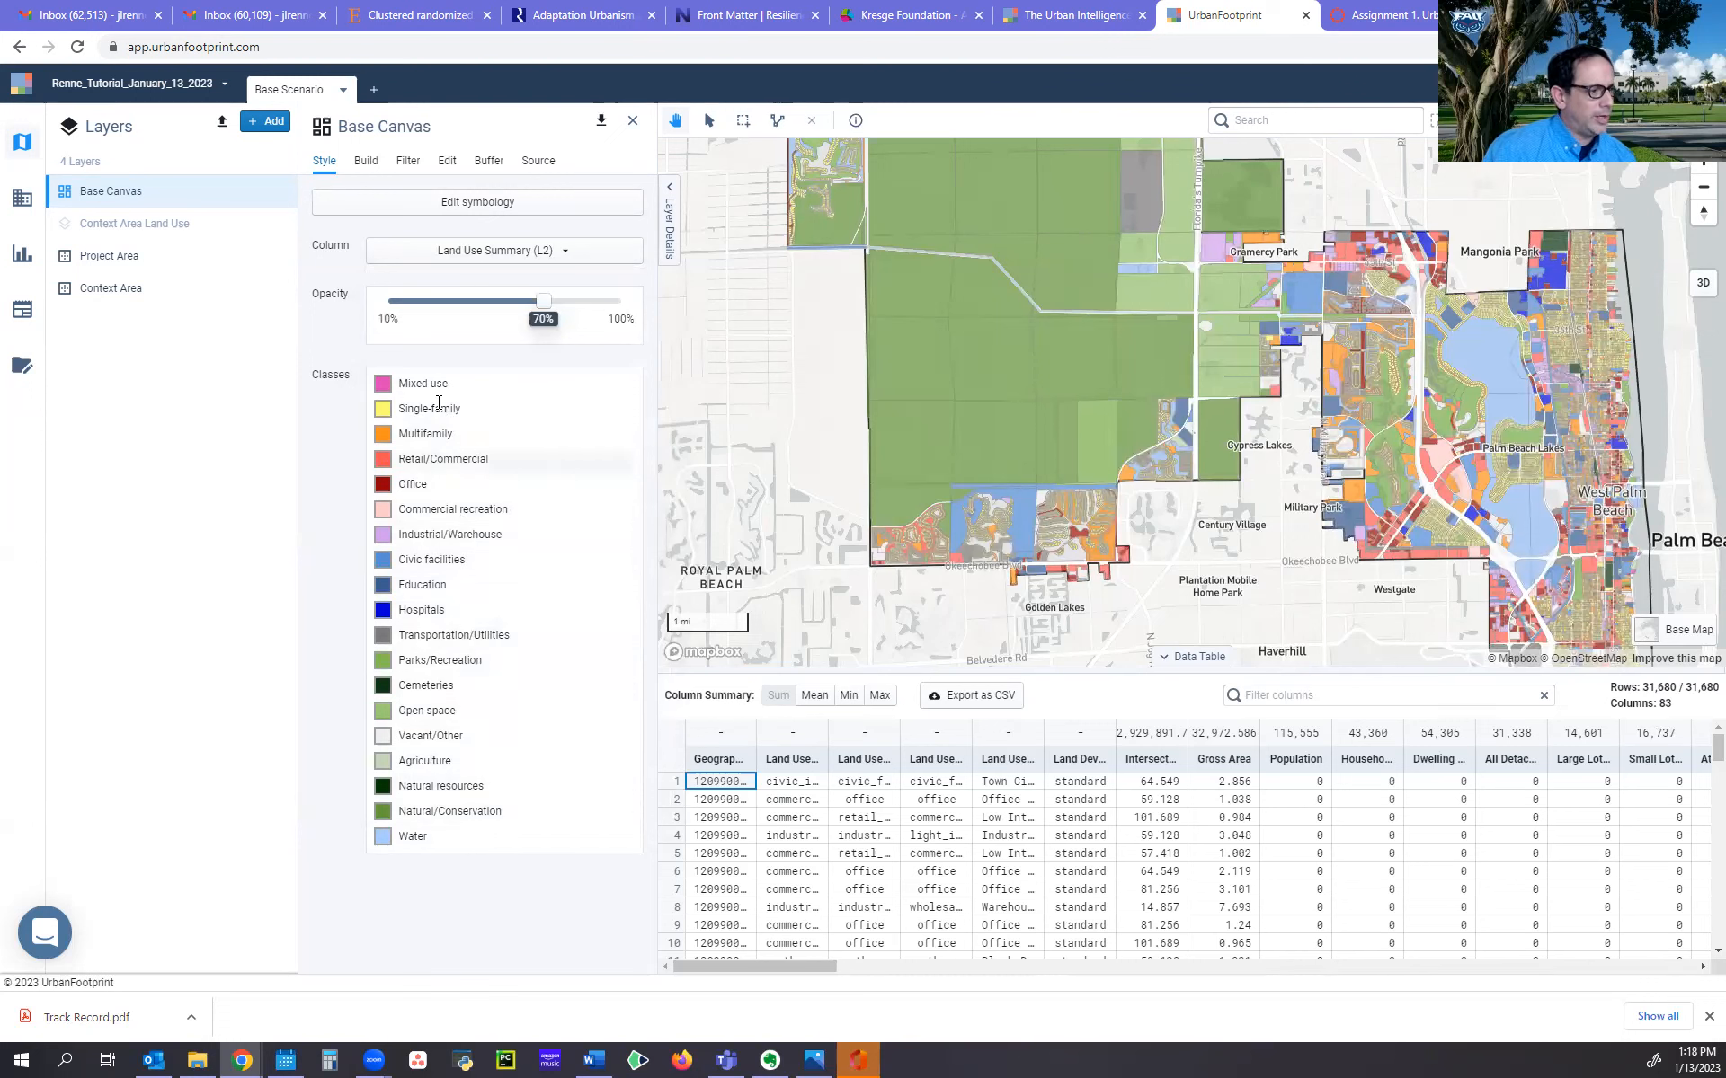
# Style the Base Canvas by Land Use Category (L3) and look through its list of classes
pyautogui.click(576, 259)
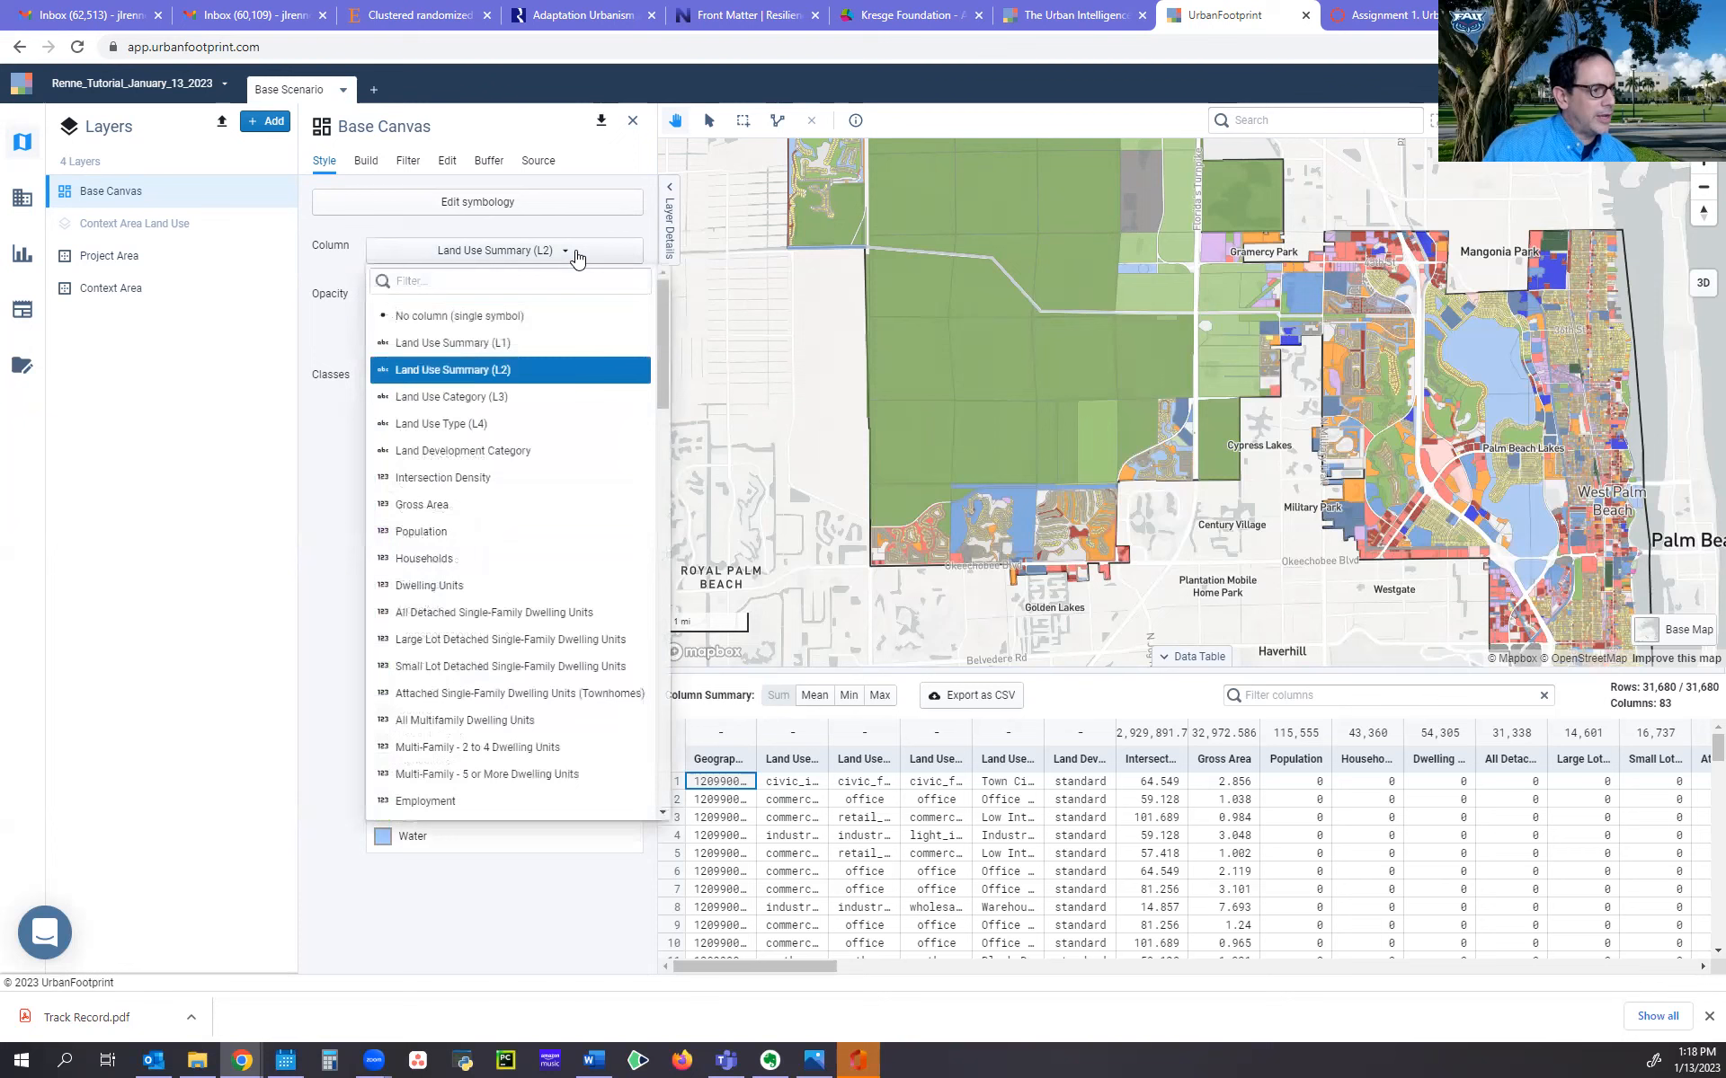
pyautogui.click(530, 396)
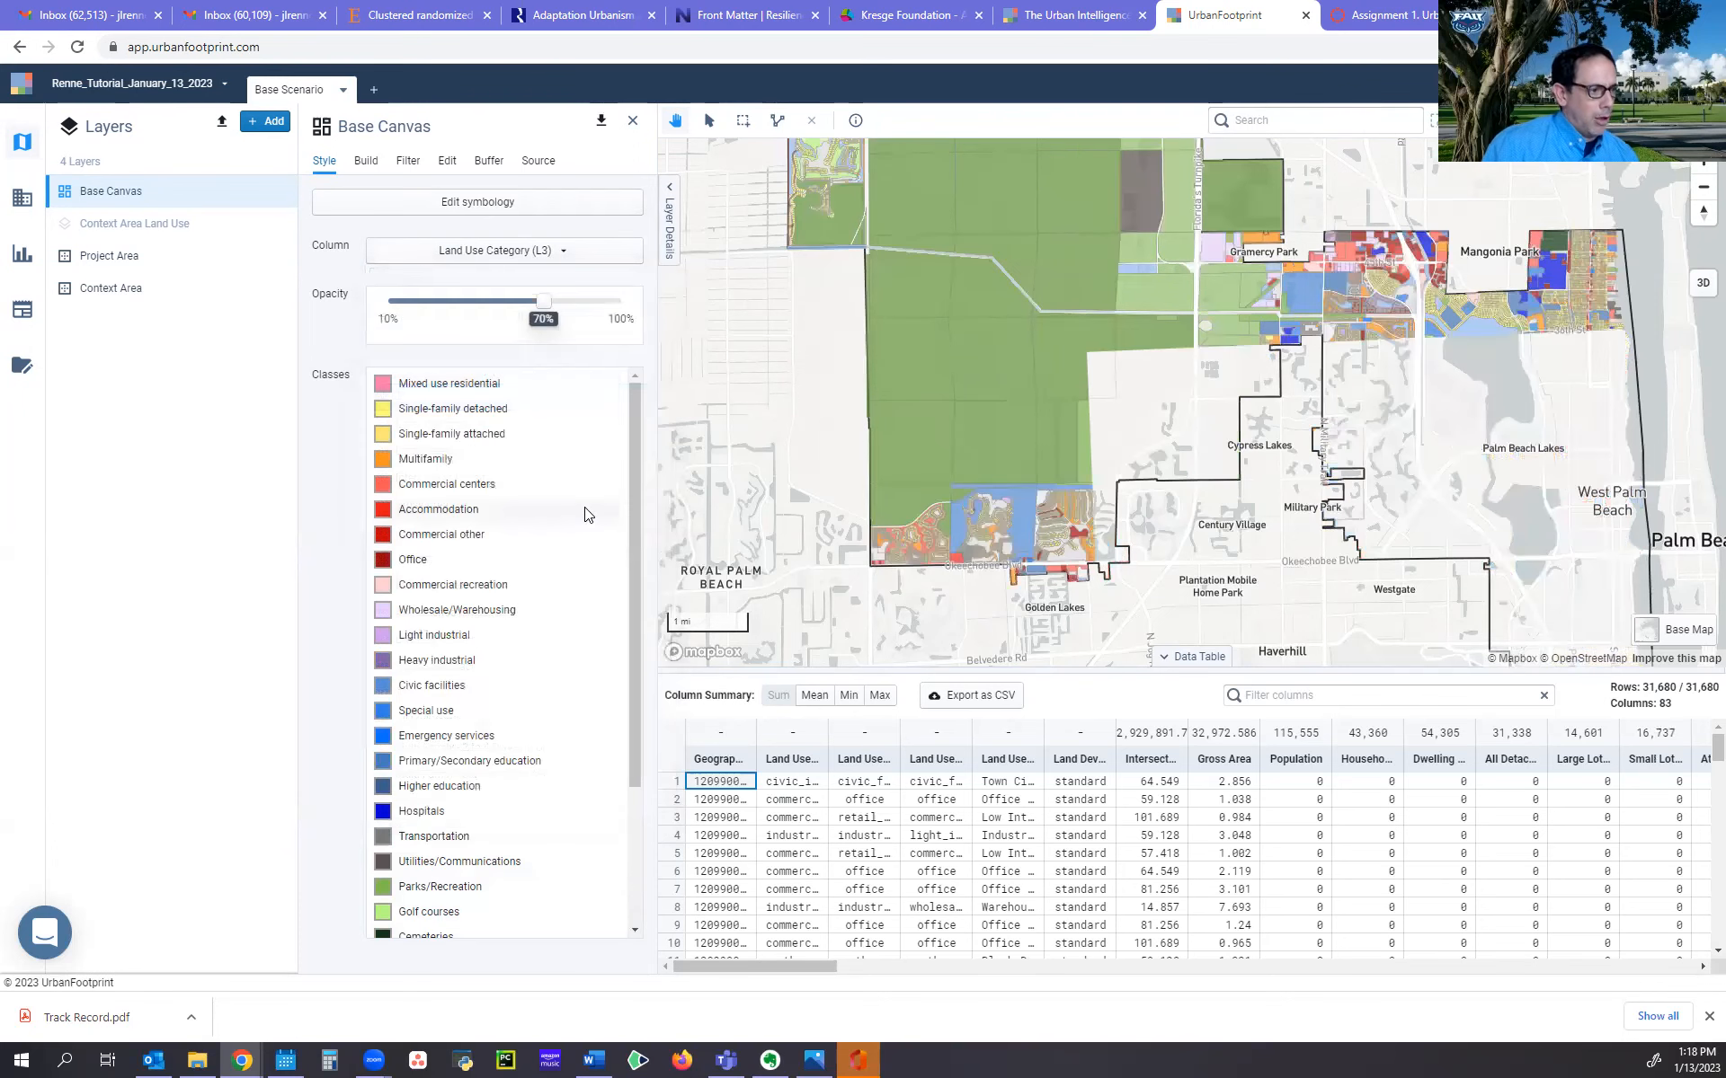
pyautogui.scroll(-5, 627, 518)
pyautogui.moveTo(633, 766); pyautogui.dragTo(637, 473)
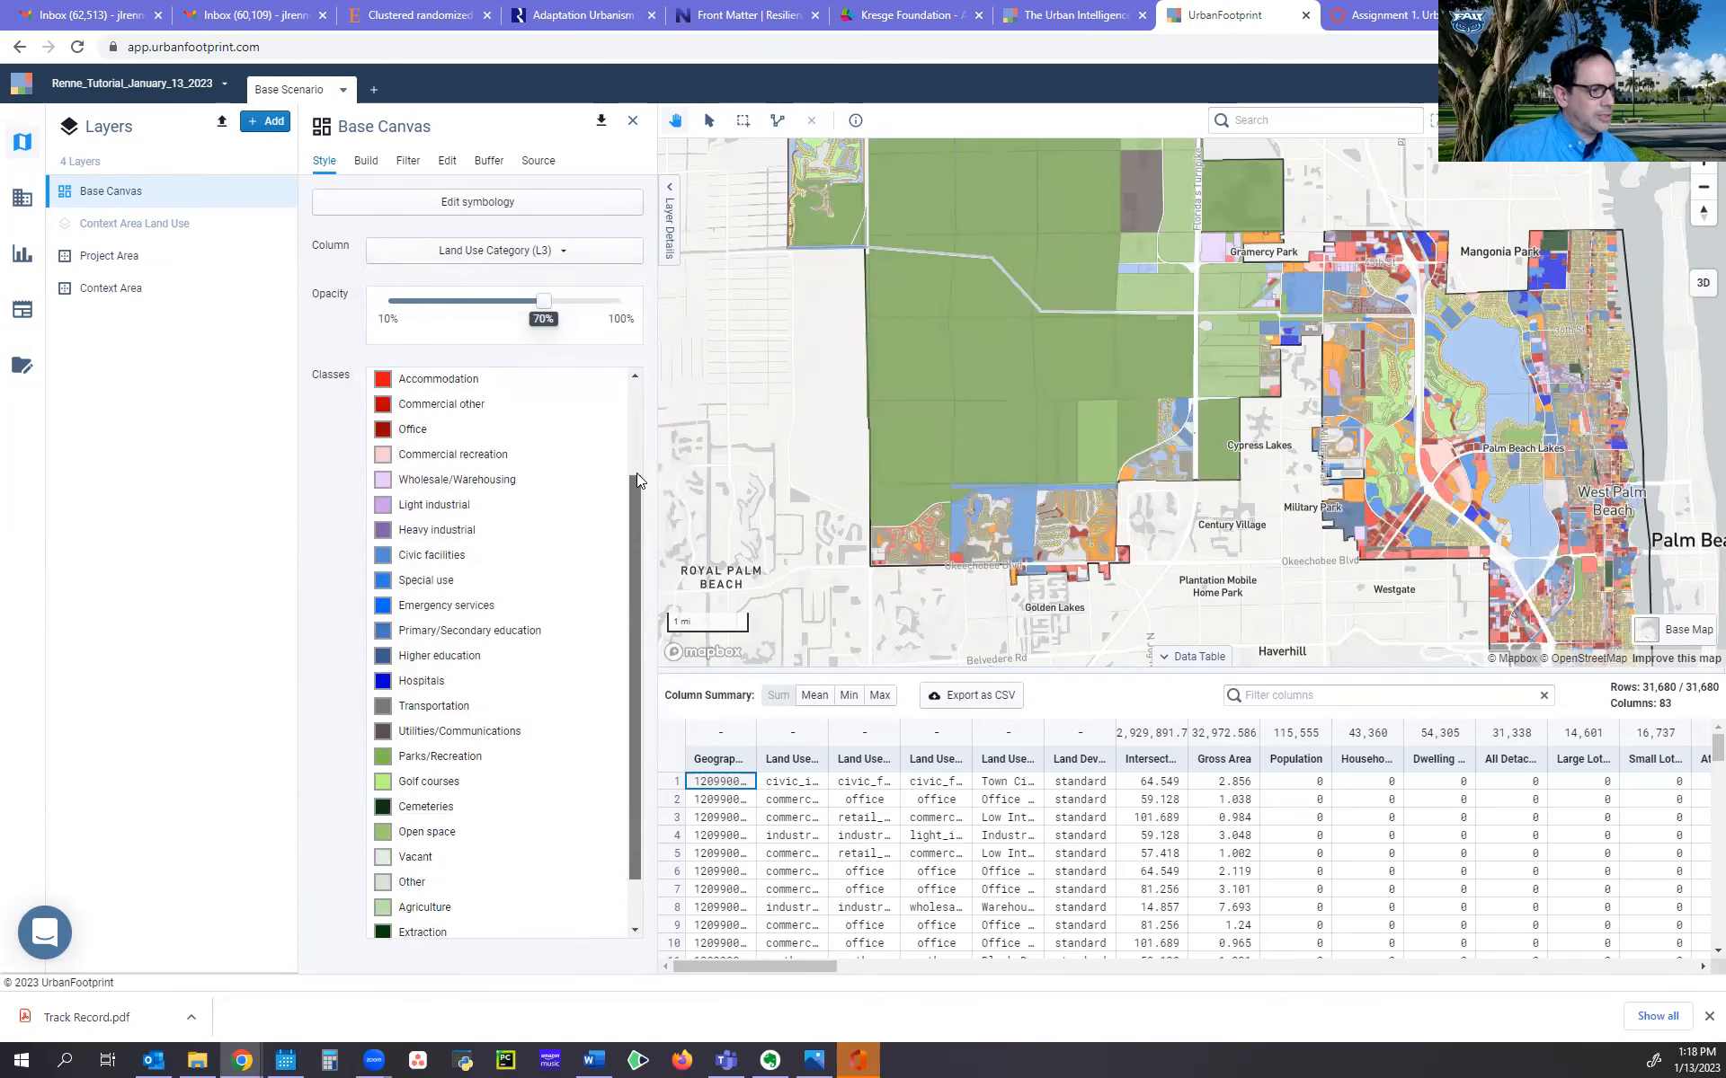
# Style the Base Canvas by Land Use Type (L4) and browse its full list of detailed classes
pyautogui.click(552, 258)
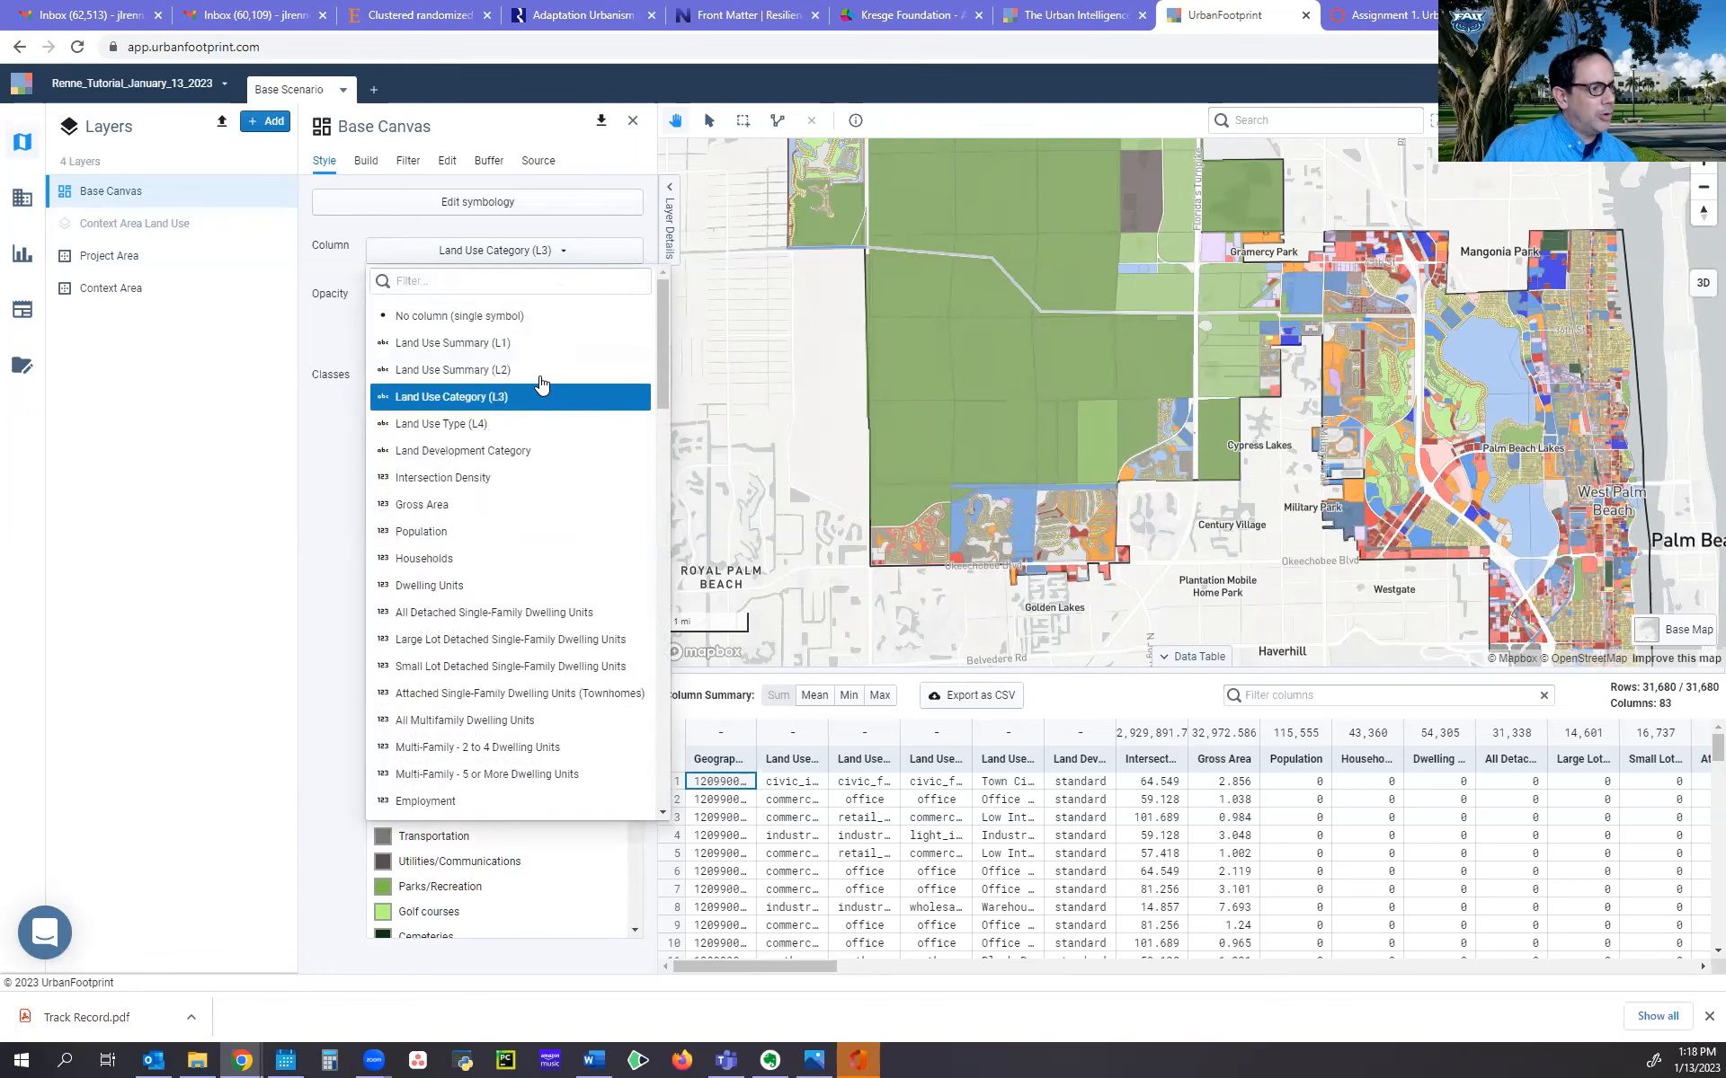
pyautogui.click(531, 424)
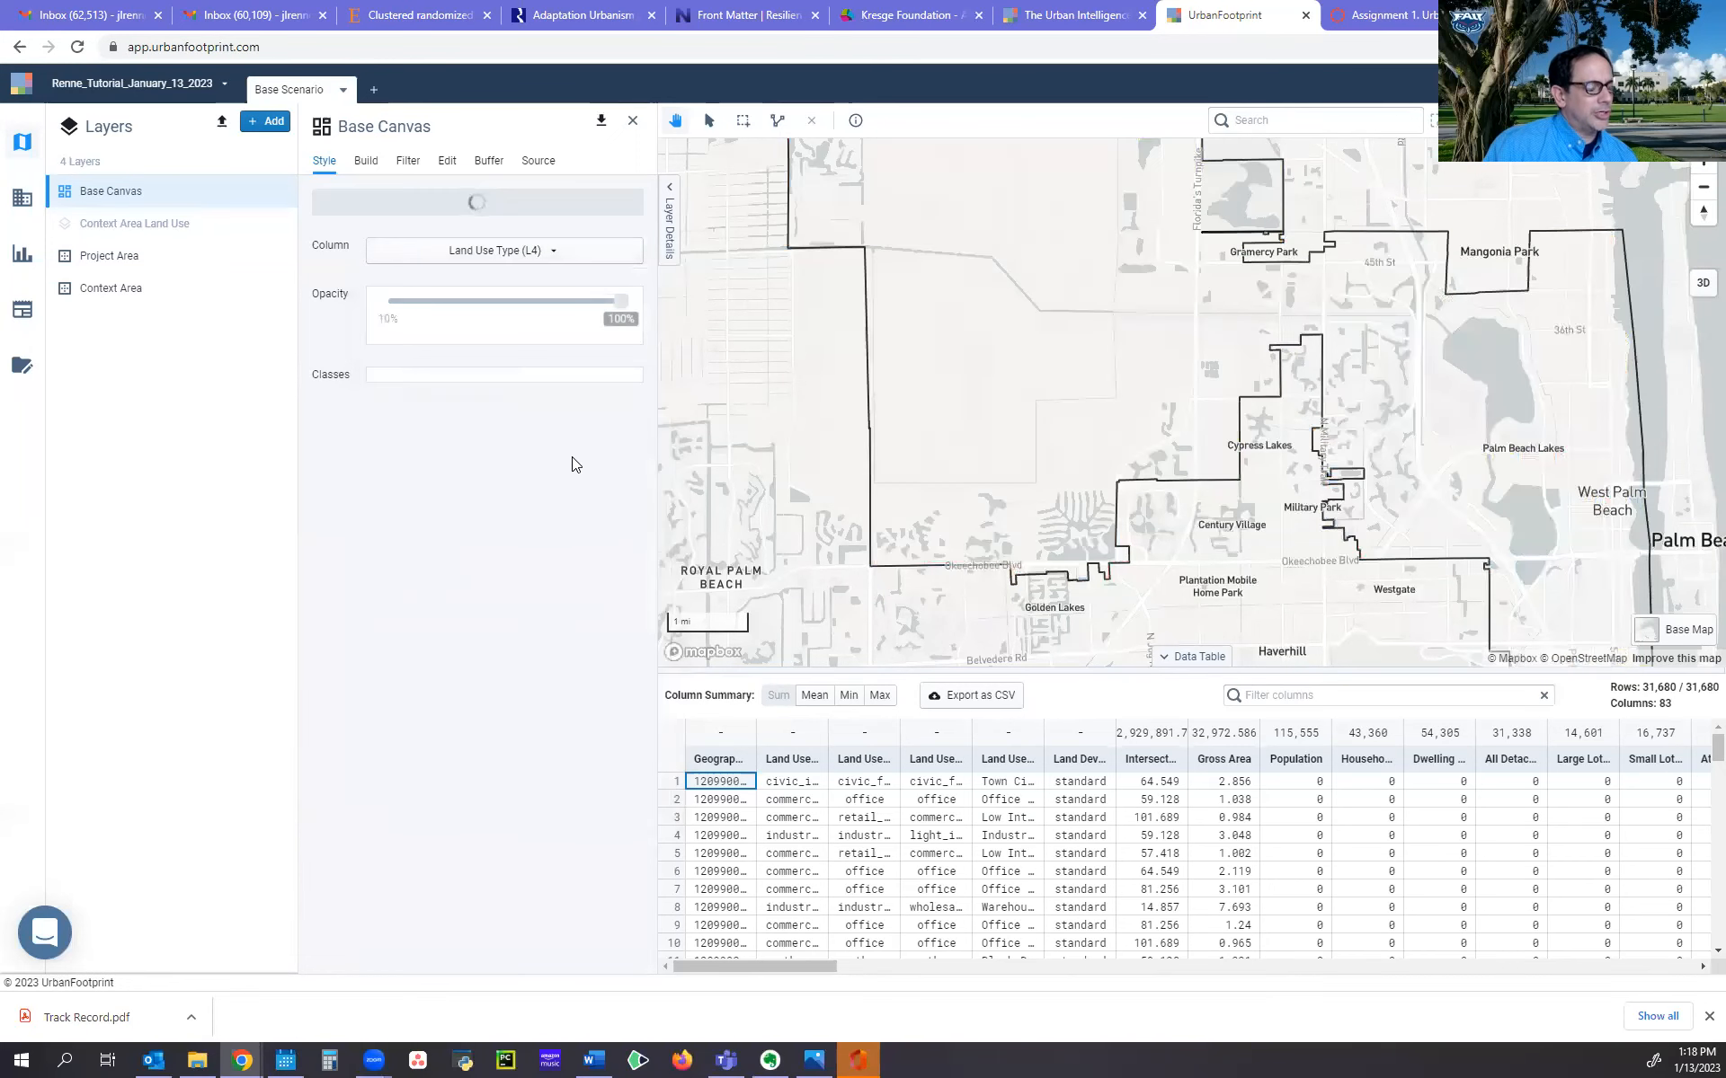
pyautogui.moveTo(636, 415); pyautogui.dragTo(616, 870)
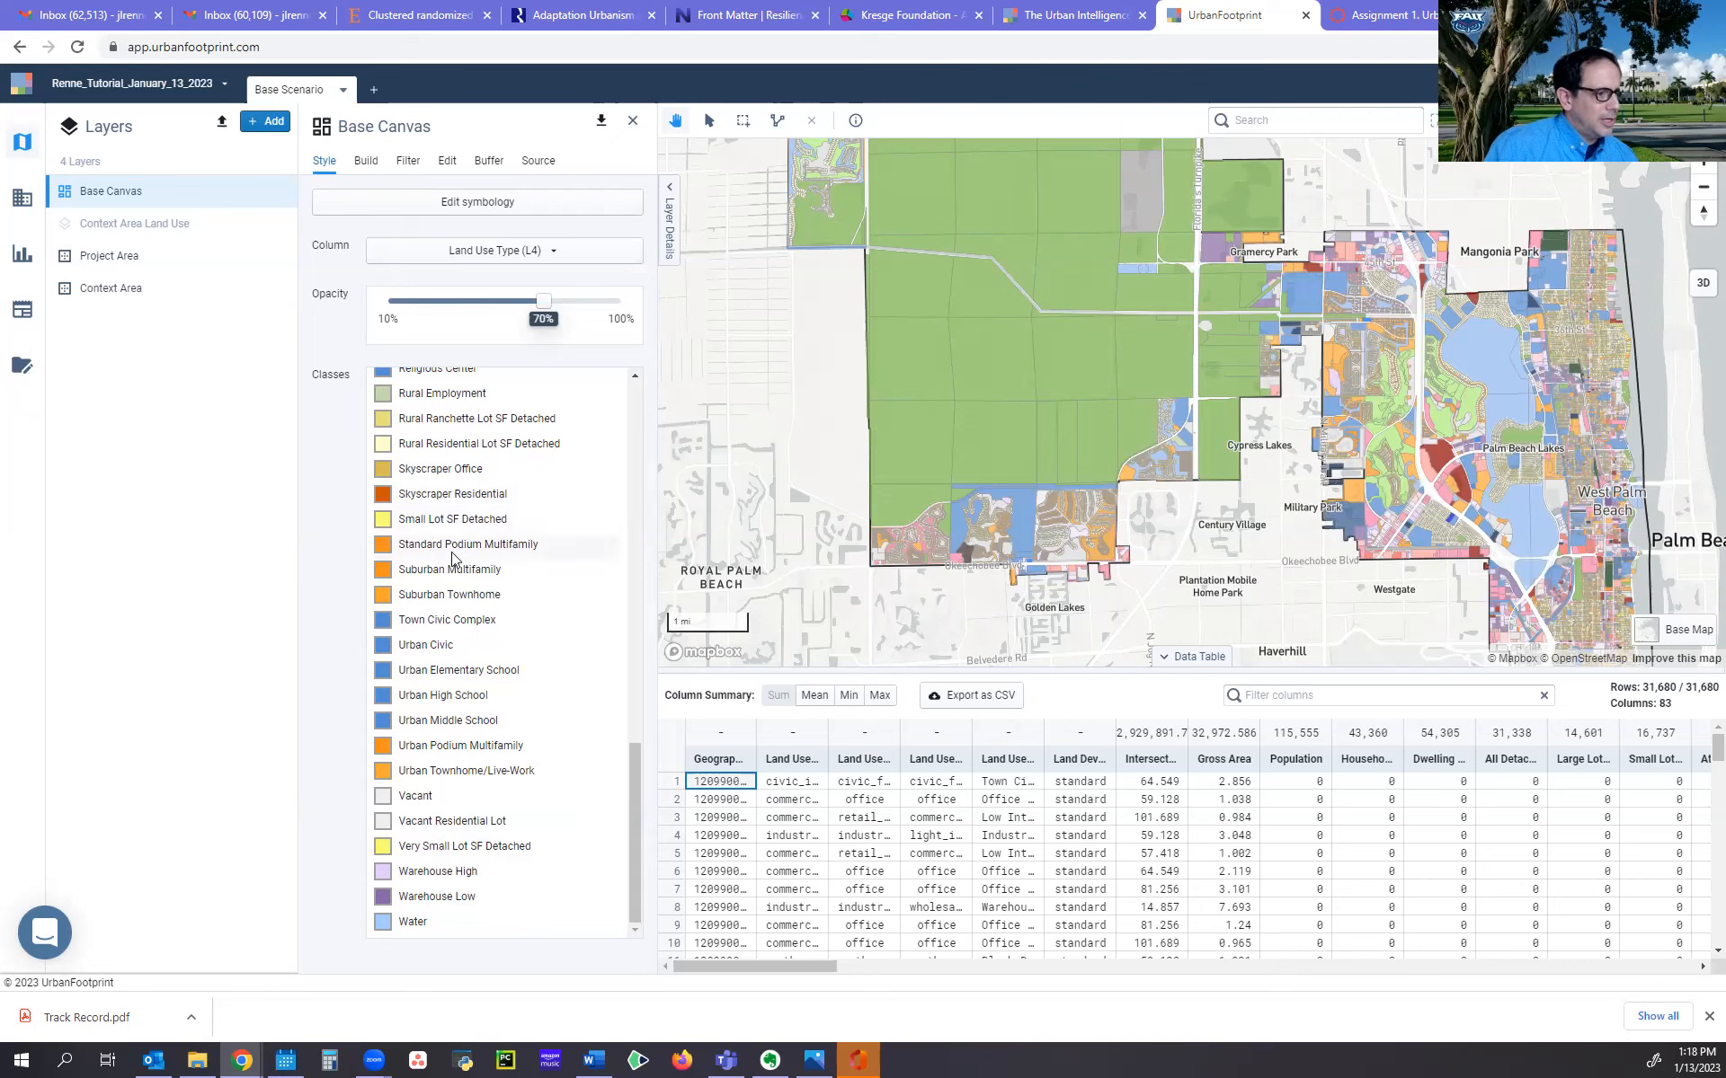
pyautogui.scroll(4, 461, 537)
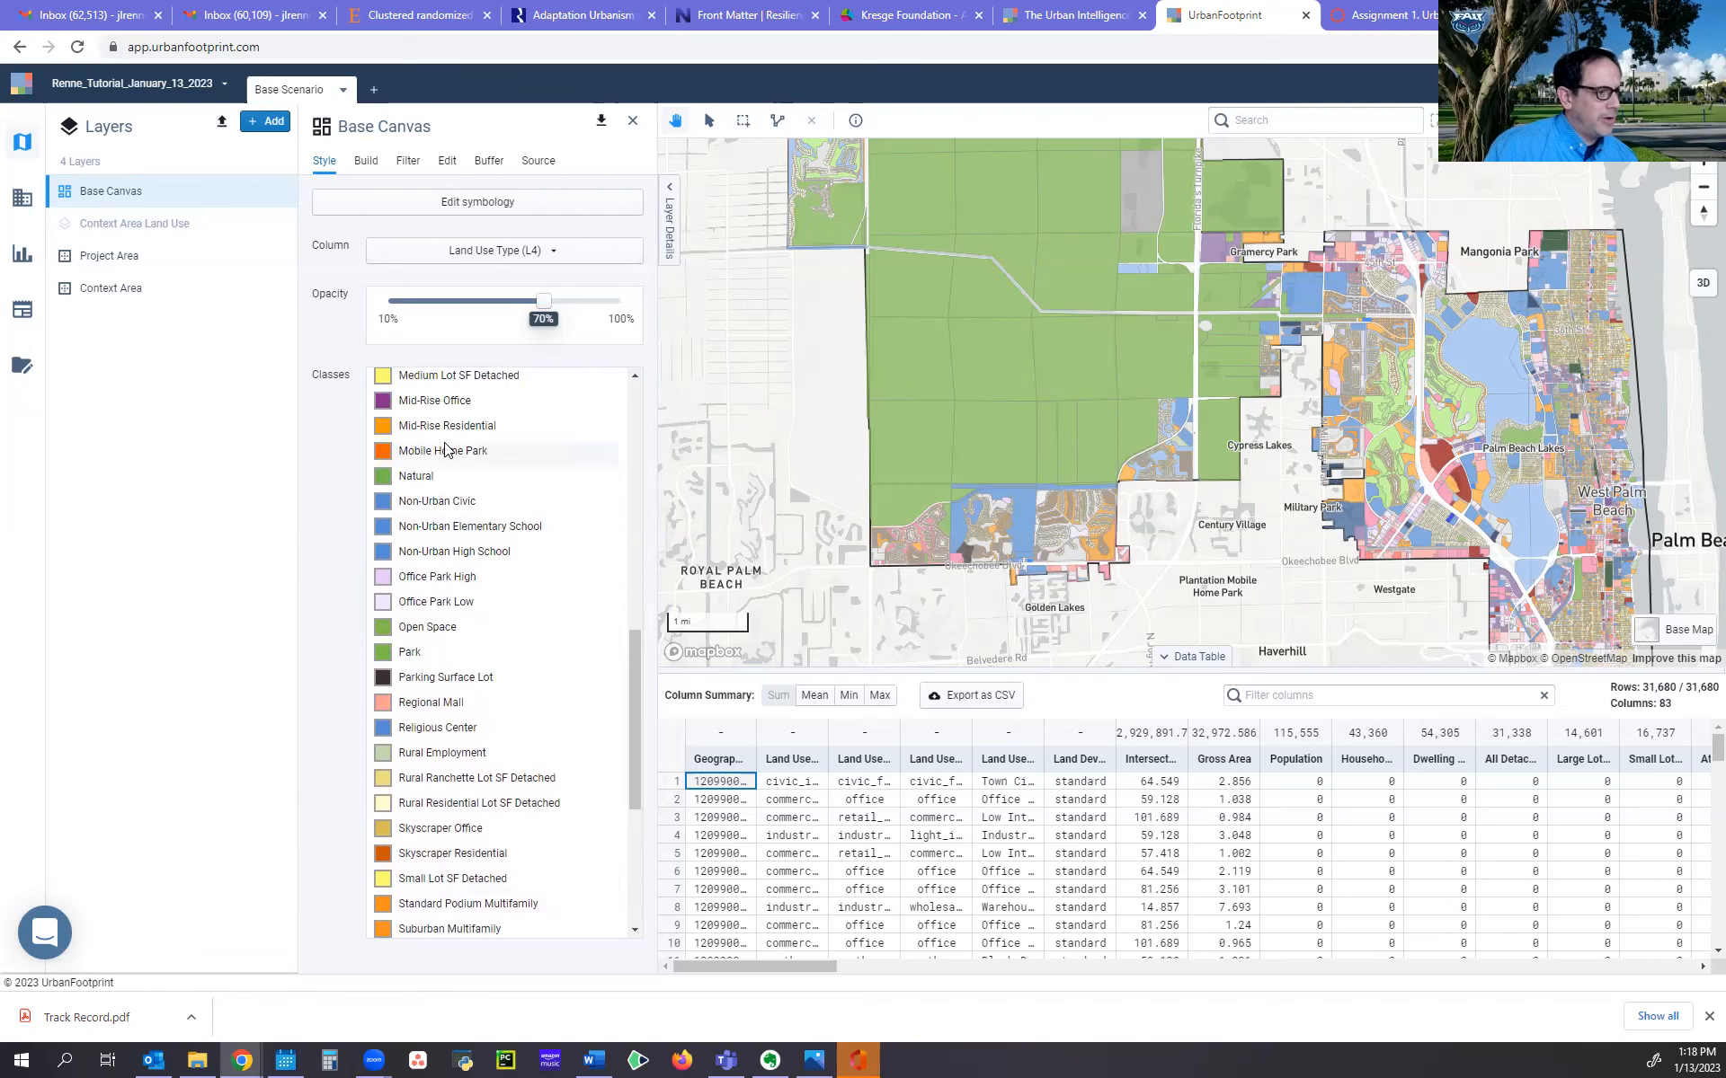
pyautogui.scroll(3, 445, 450)
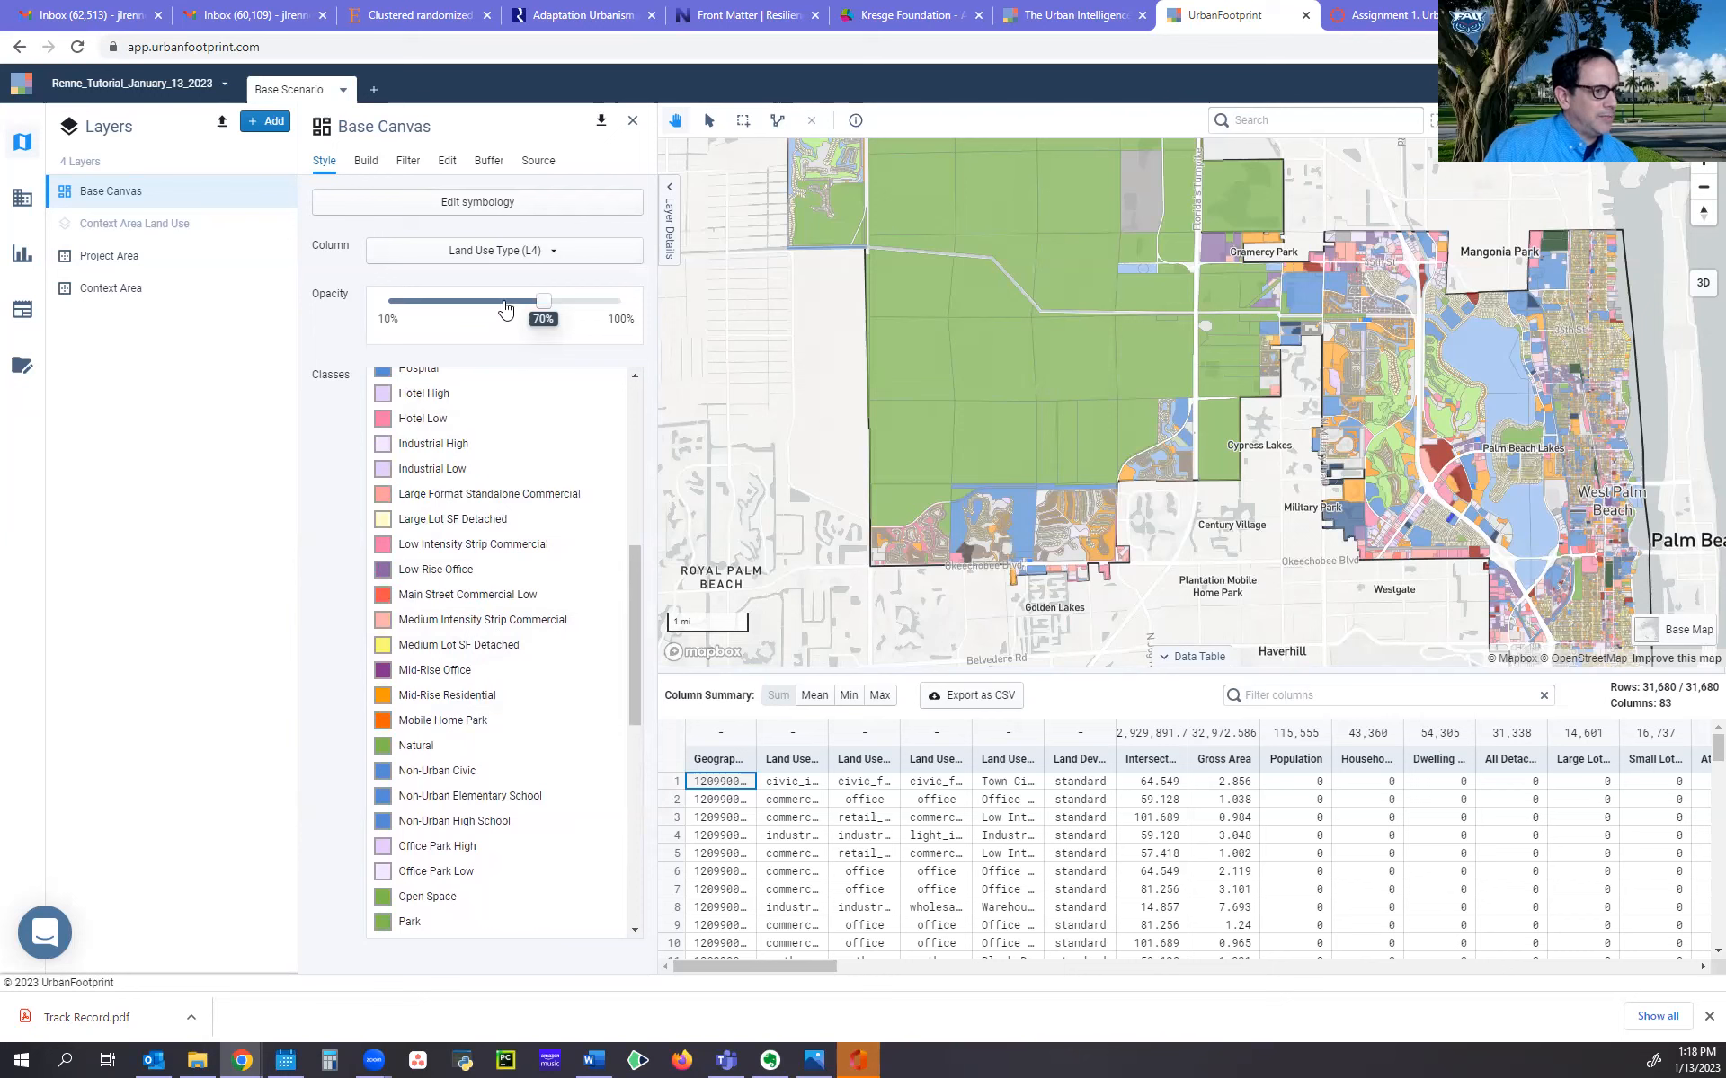
# Compare the classification levels again by styling the Base Canvas in turn by Land Use Summary (L1), Land Use Summary (L2) and Land Use Category (L3)
pyautogui.click(525, 260)
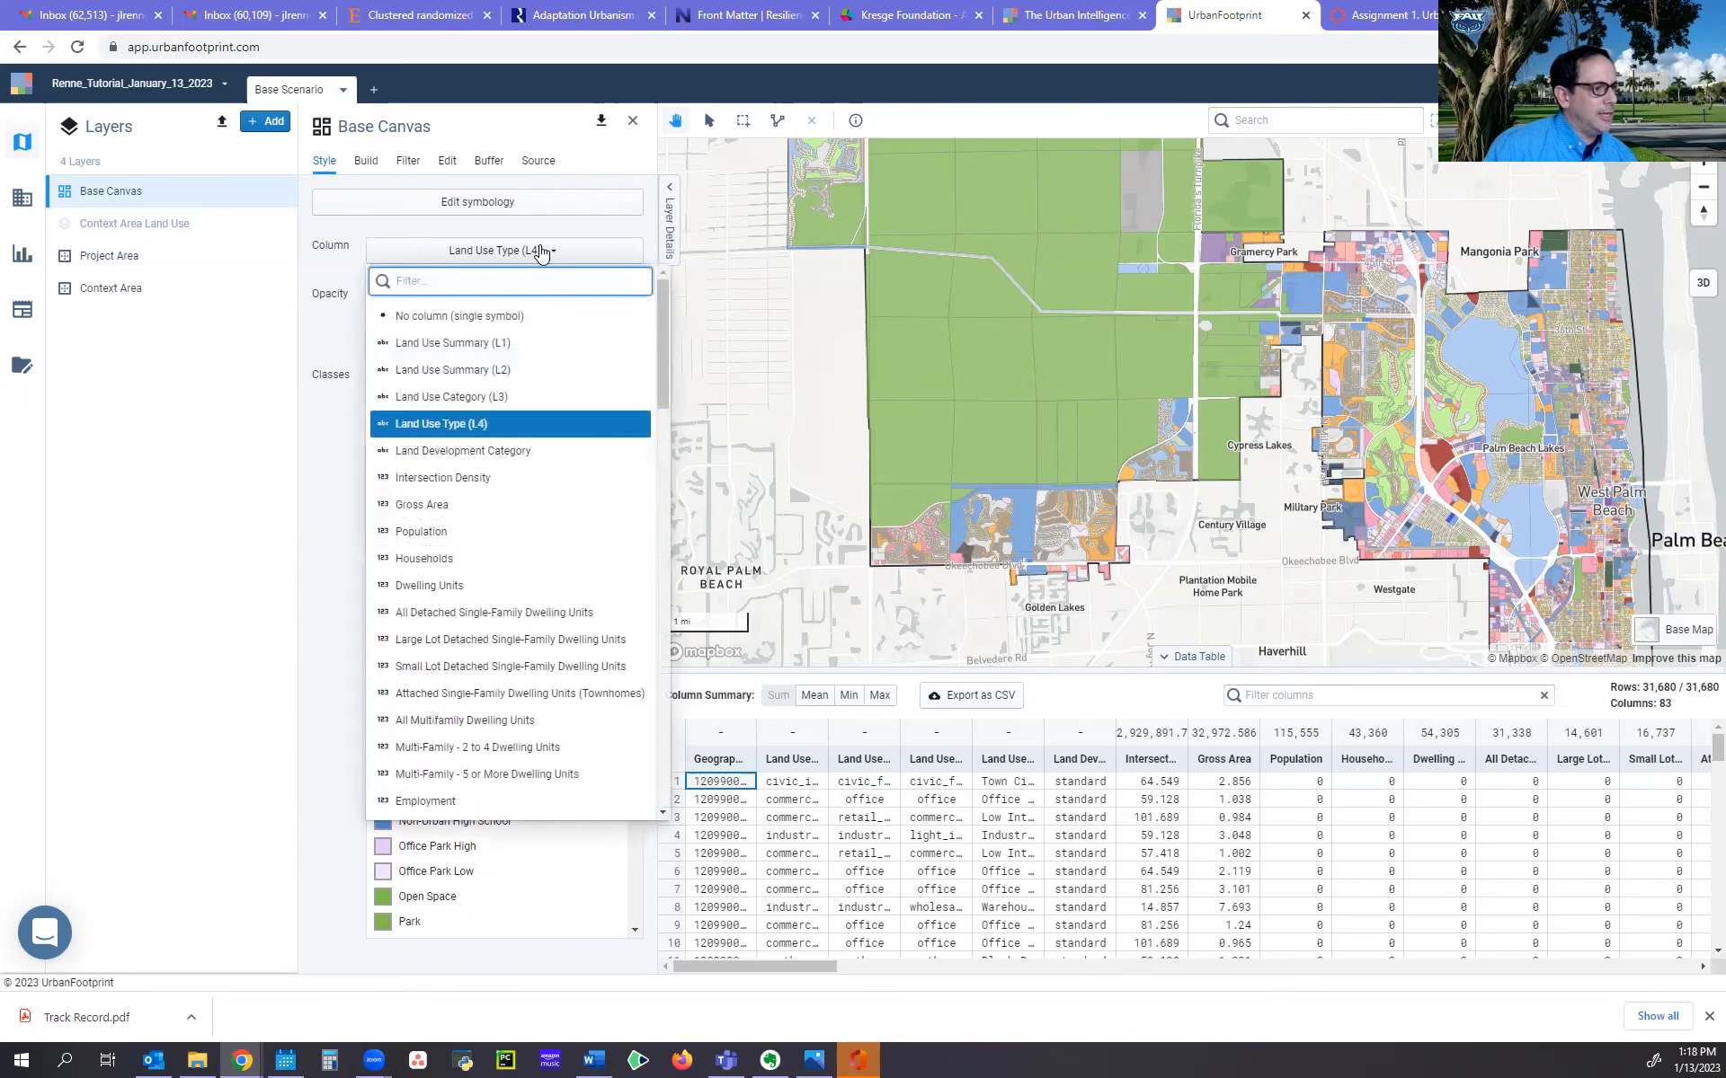
pyautogui.click(542, 249)
pyautogui.click(558, 254)
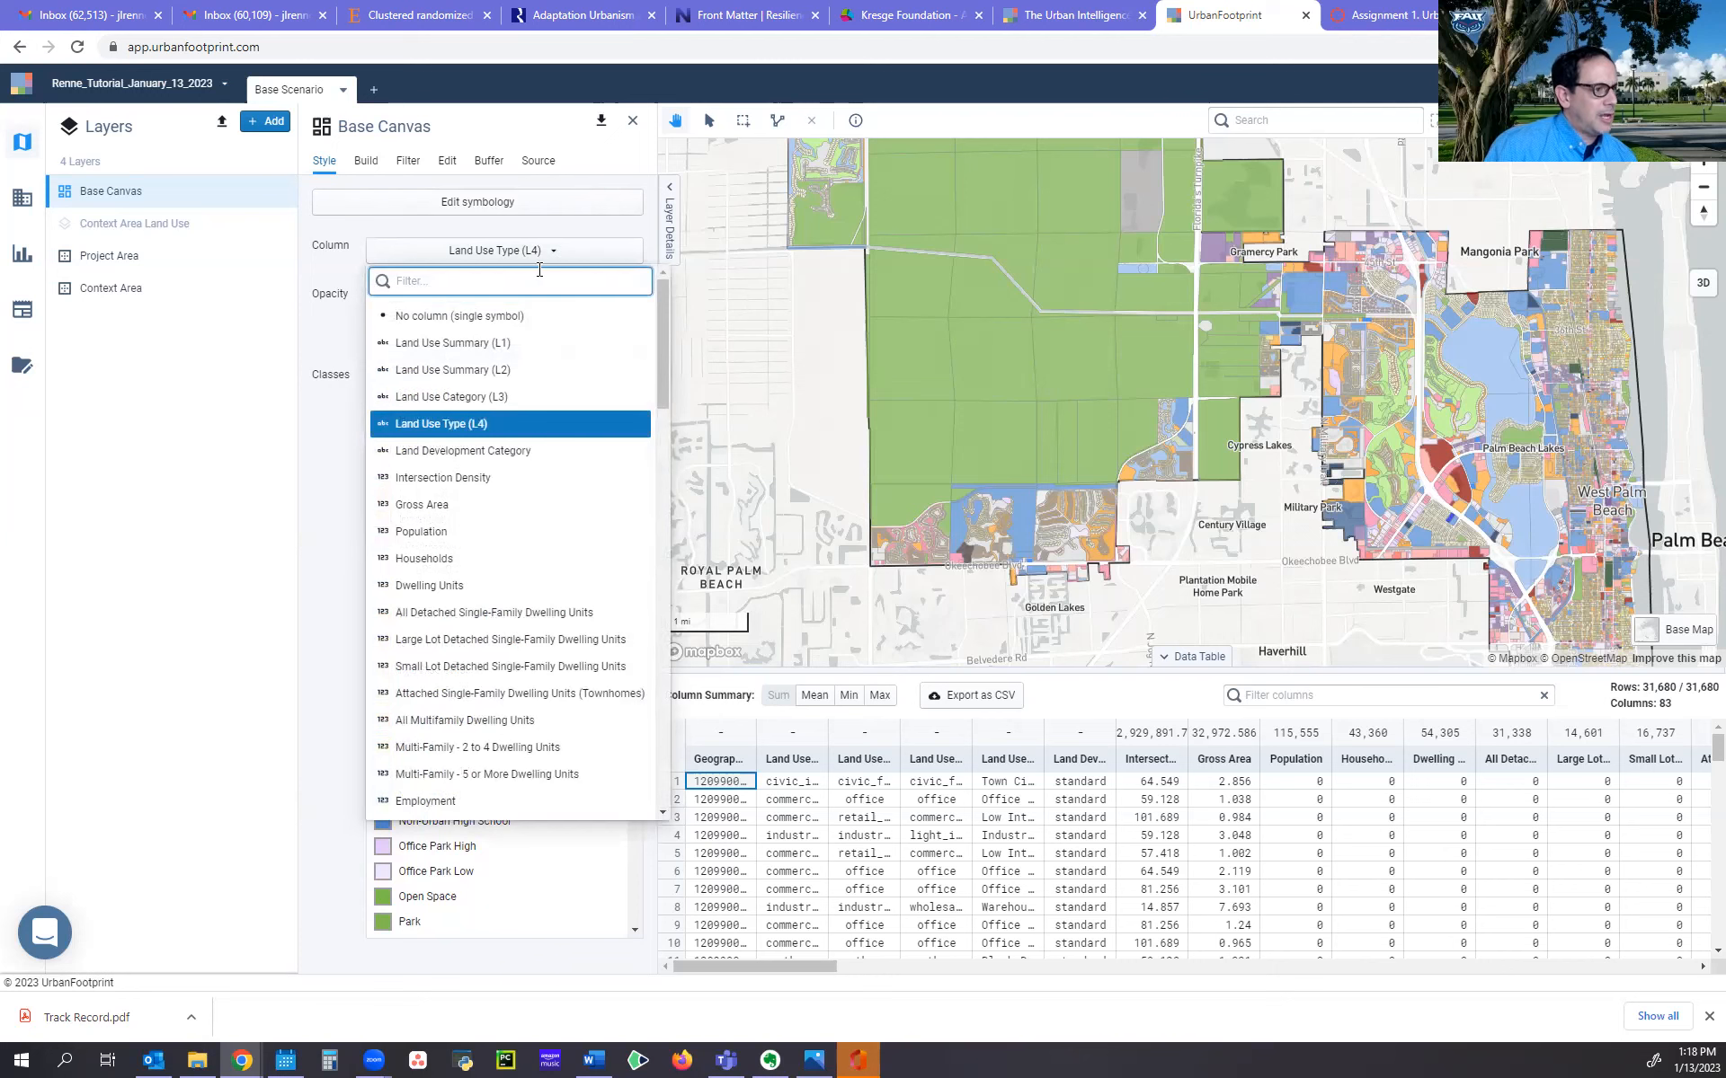
pyautogui.click(489, 342)
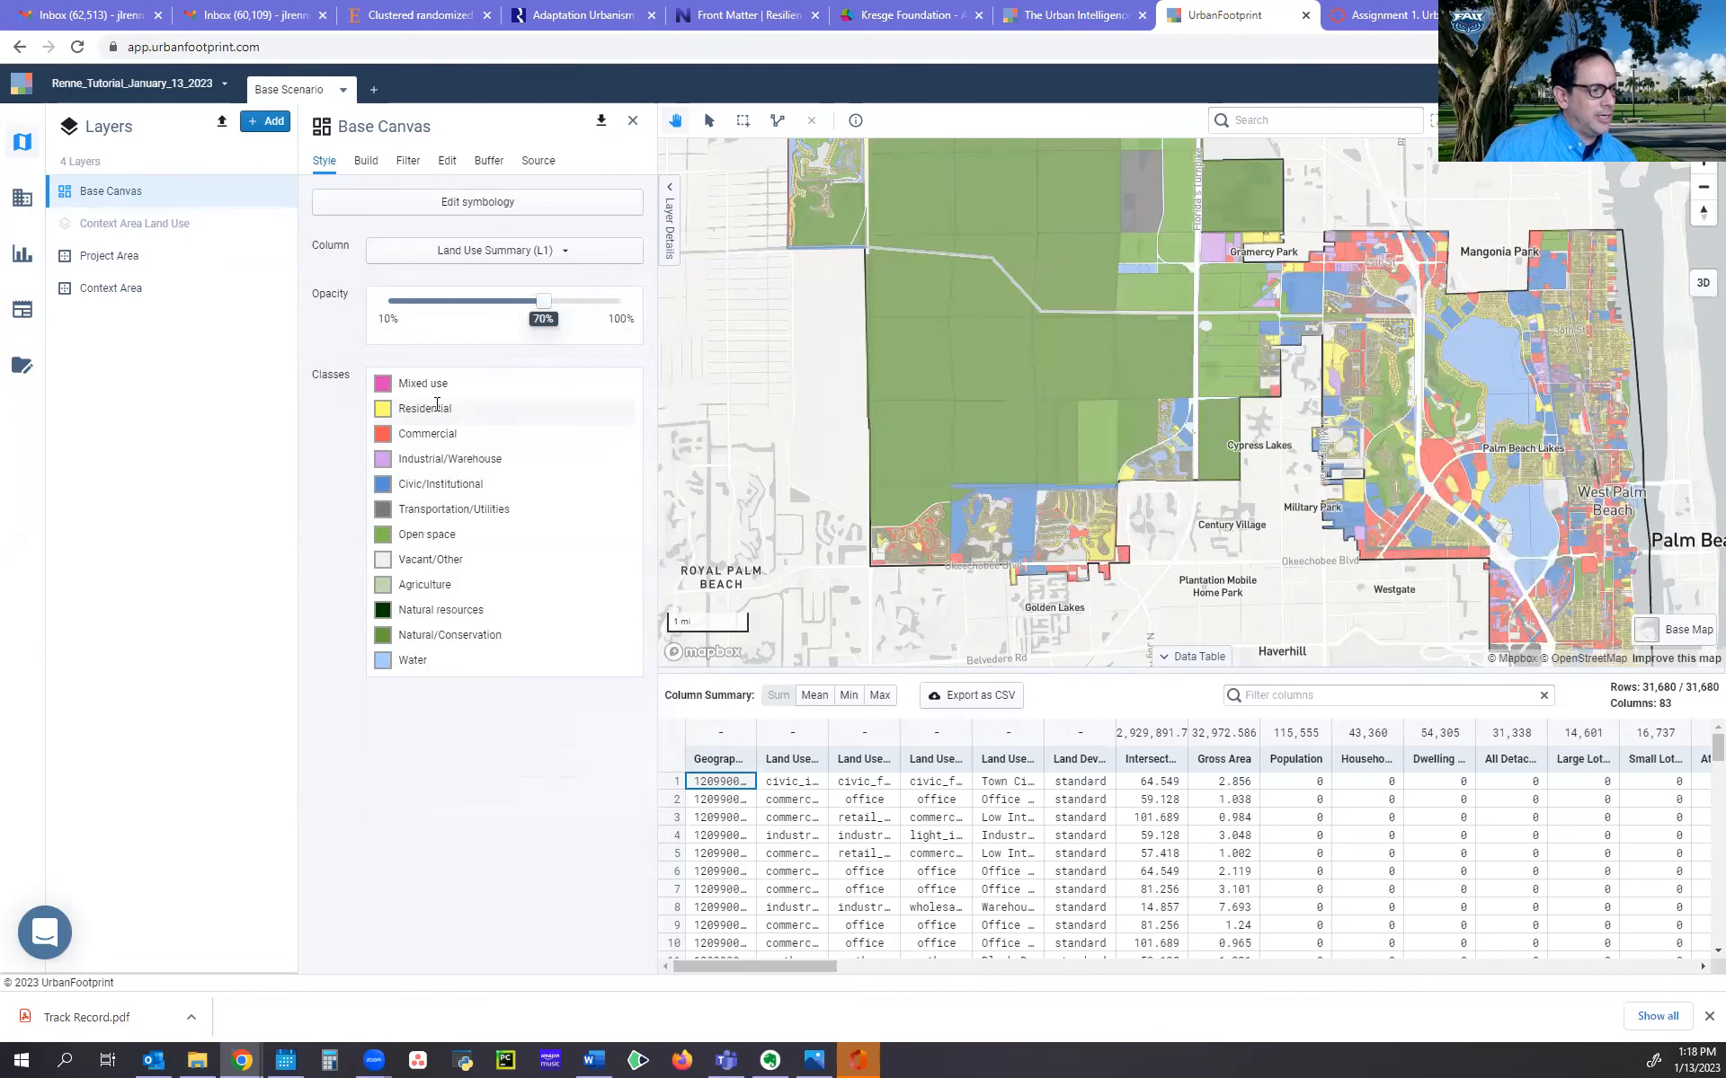
pyautogui.click(509, 252)
pyautogui.click(493, 370)
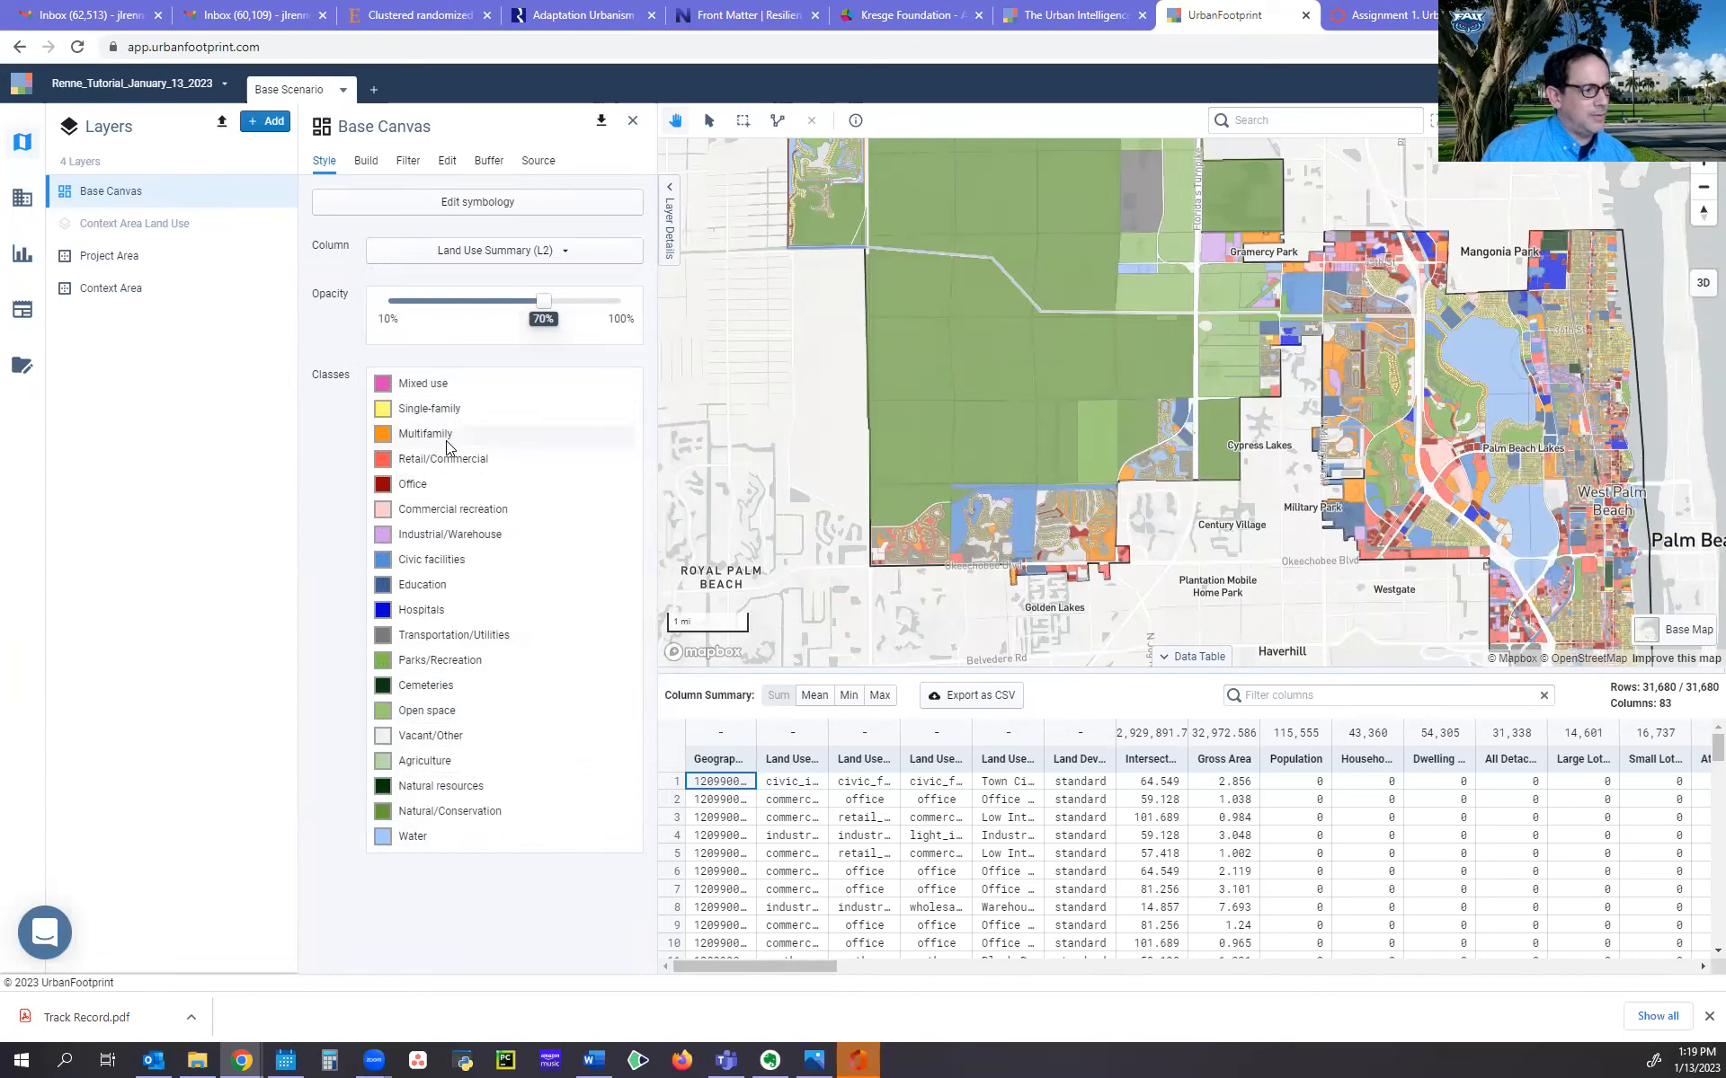
pyautogui.click(497, 251)
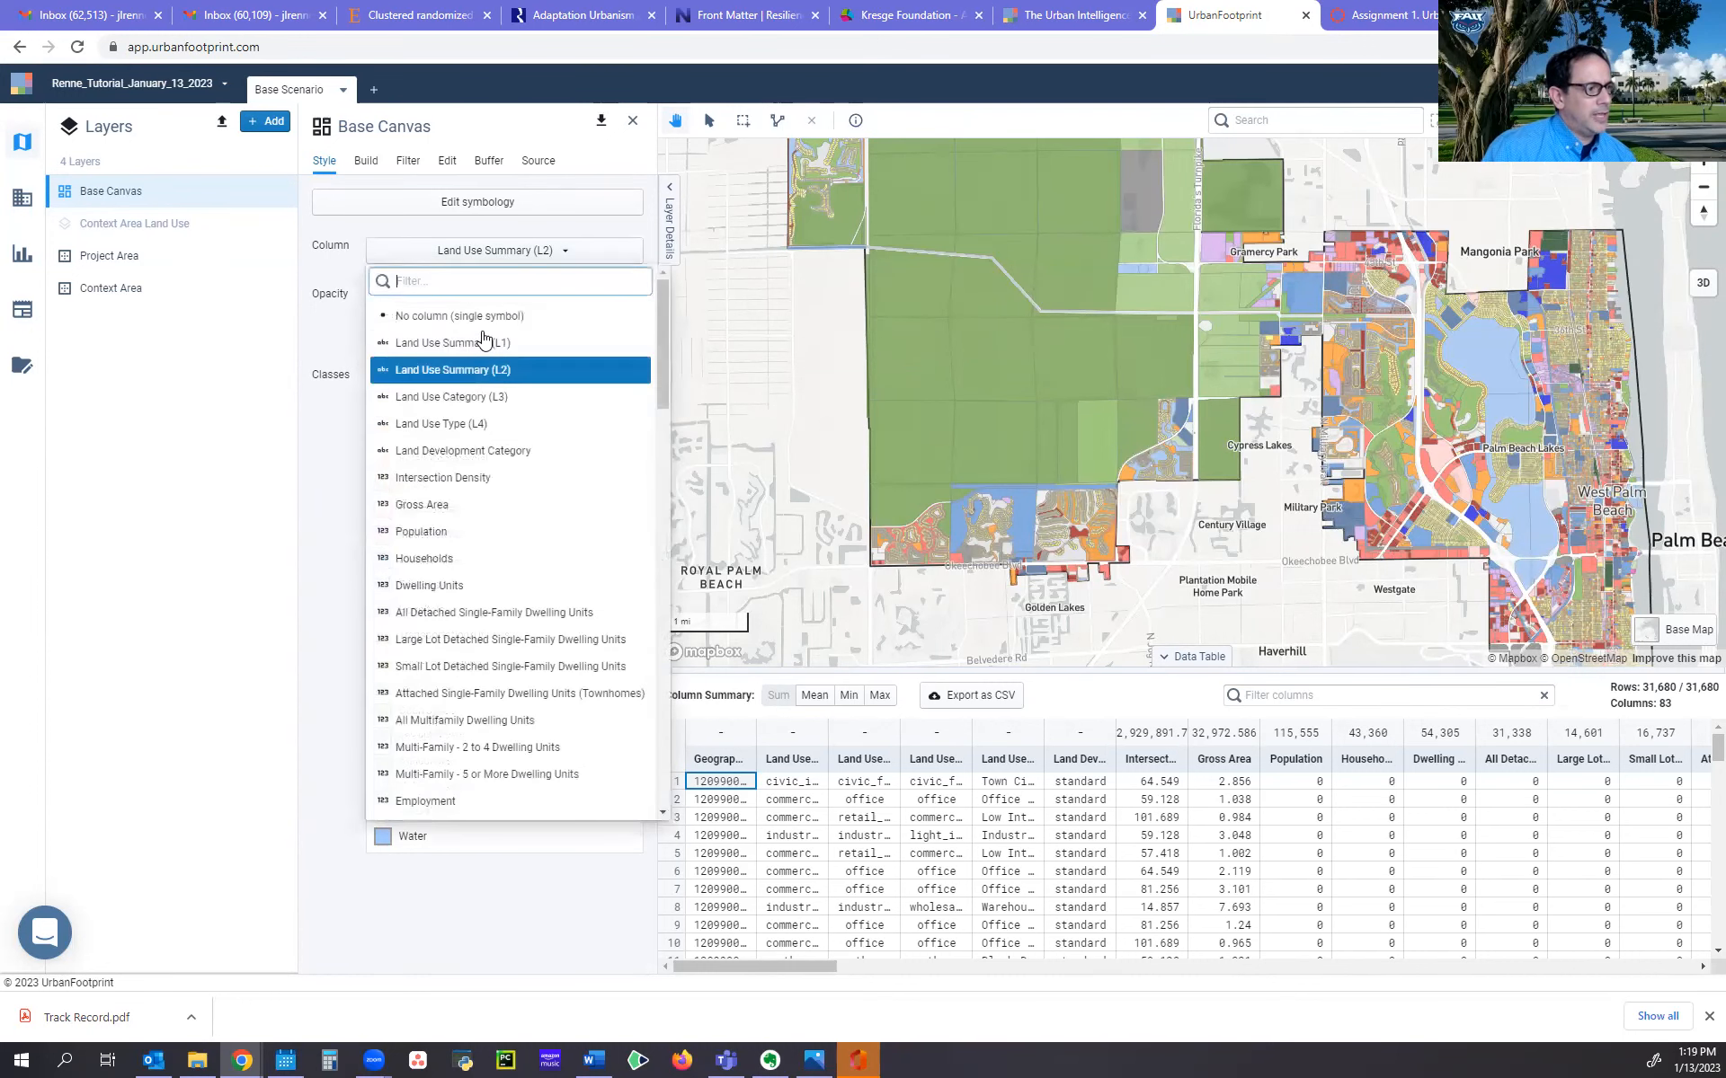
pyautogui.click(481, 397)
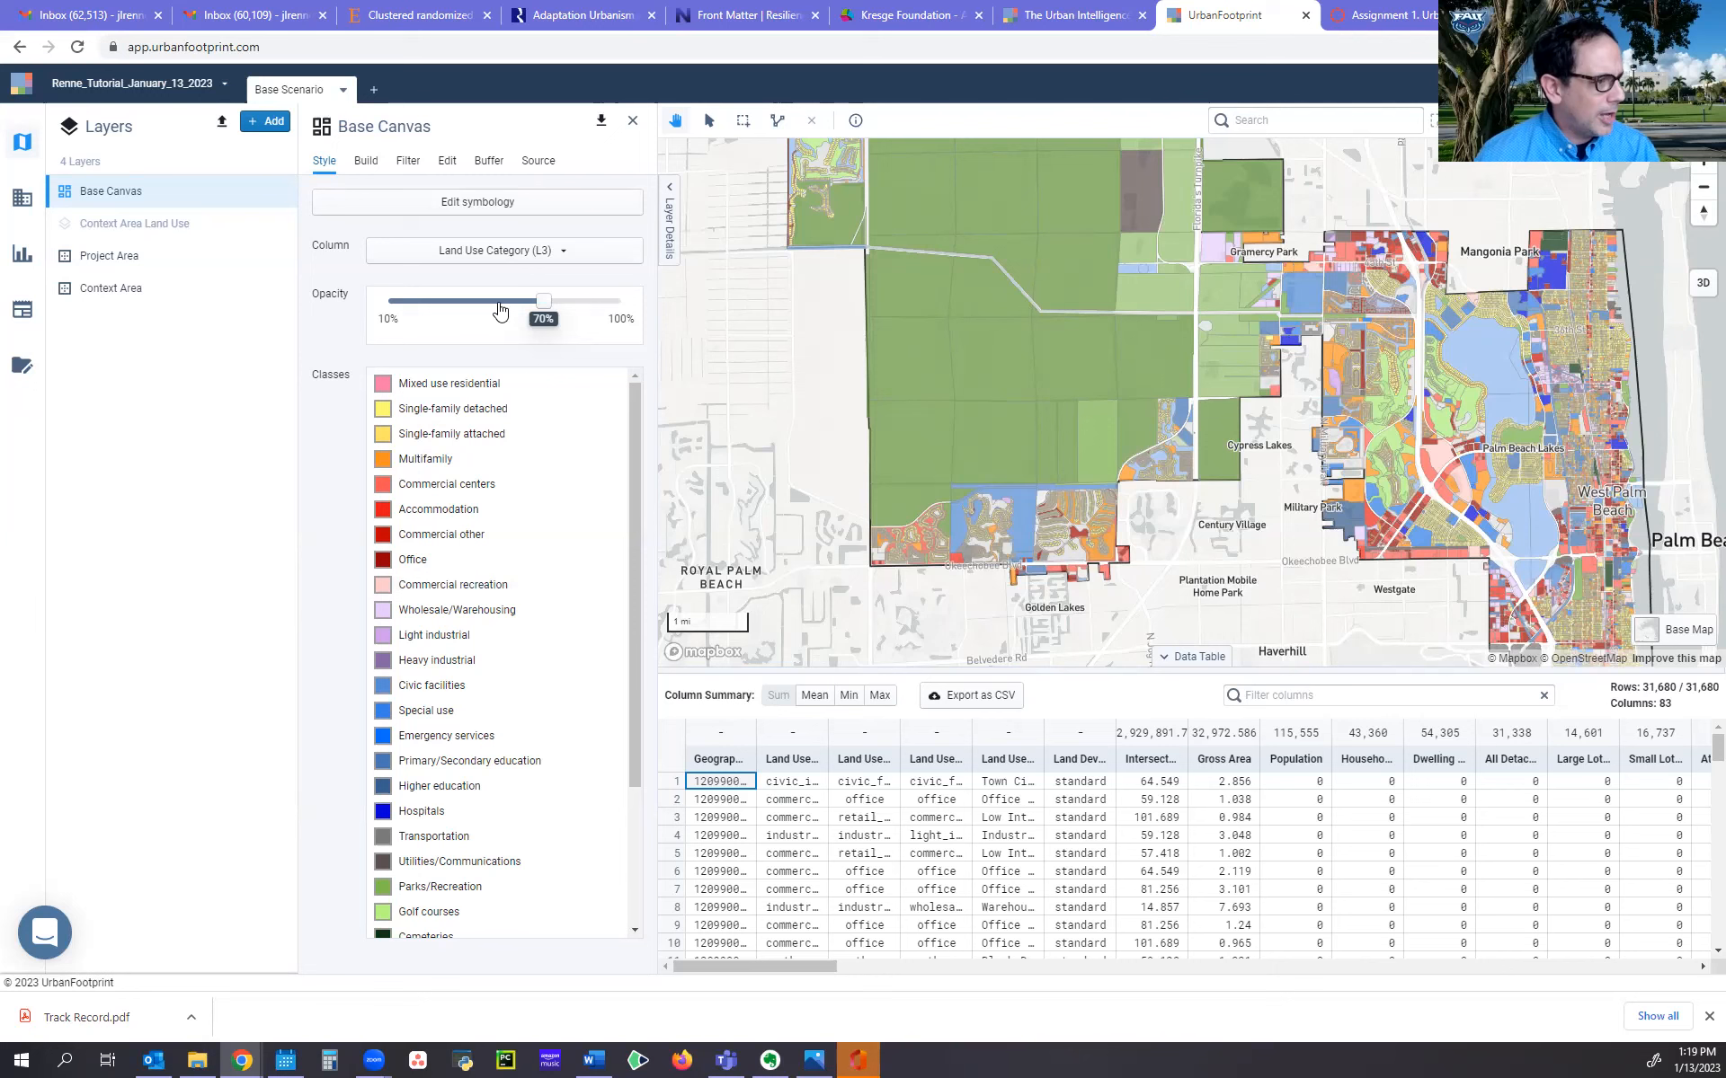
# Style the Base Canvas by the Population column
pyautogui.click(532, 252)
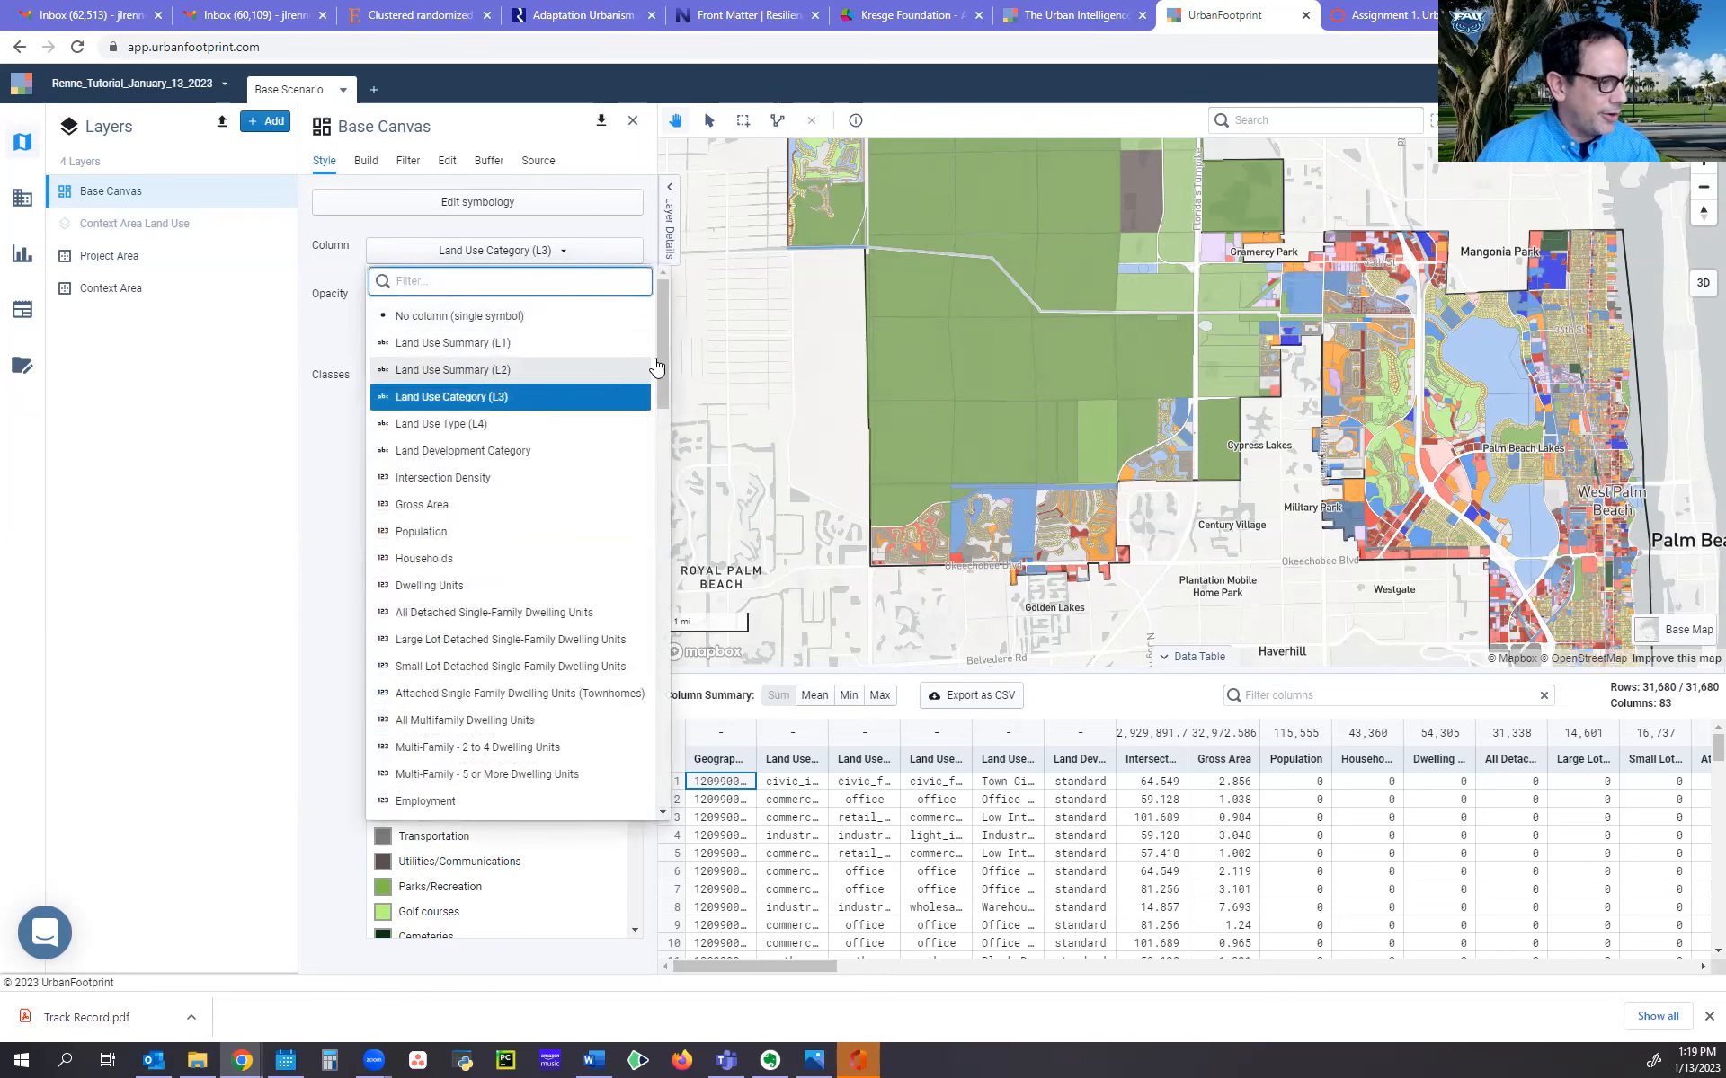
pyautogui.scroll(-1, 662, 364)
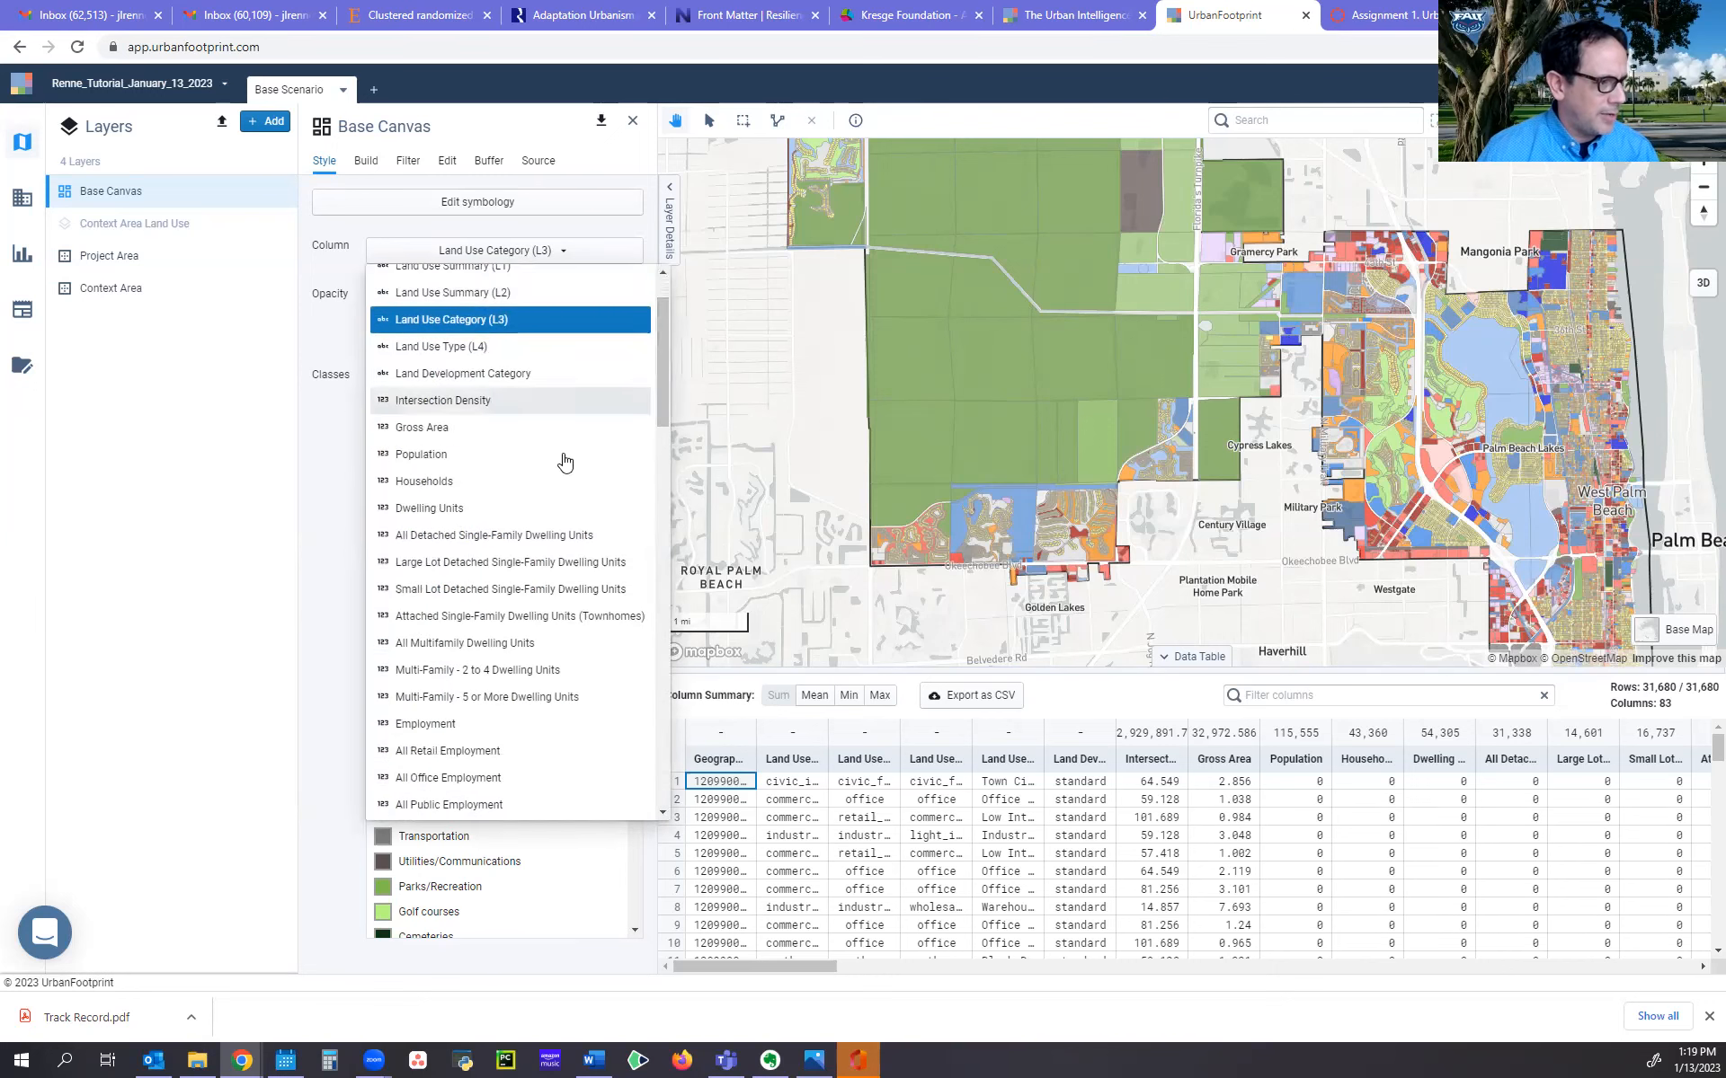
pyautogui.click(436, 456)
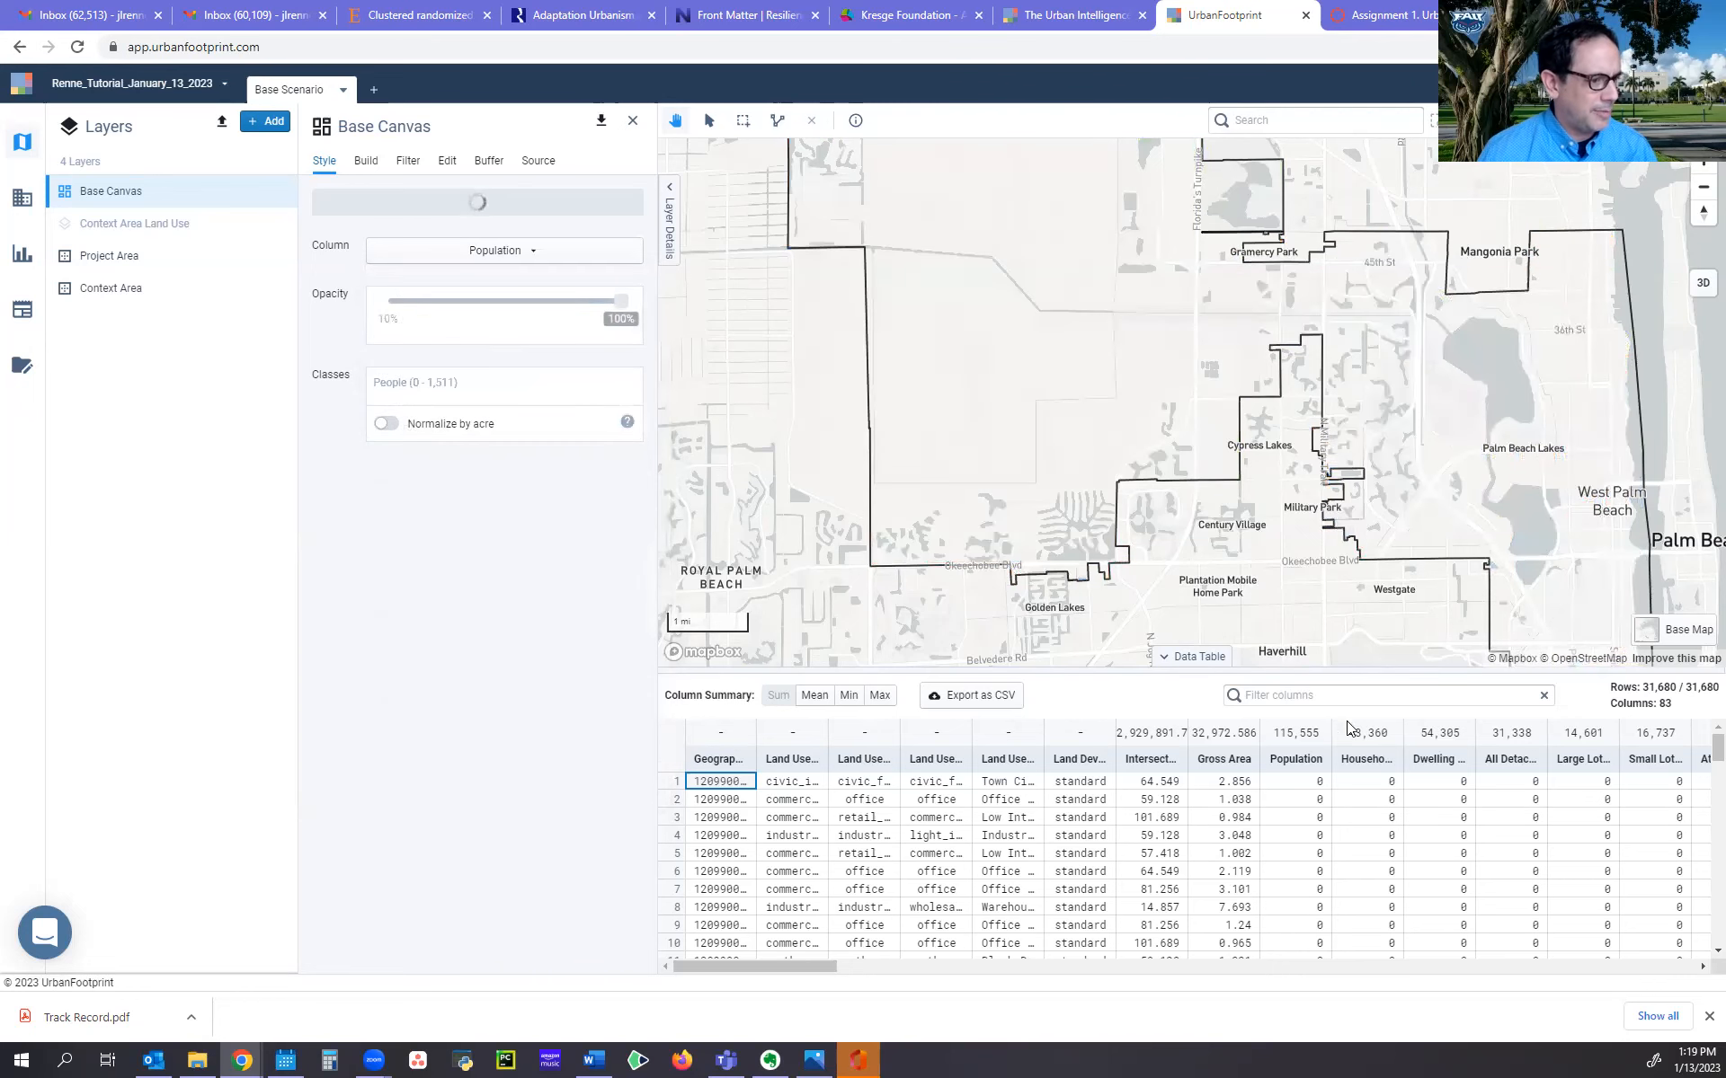
# Hide the data table and browse the columns available for styling the Base Canvas, from land use through the employment types
pyautogui.click(1167, 664)
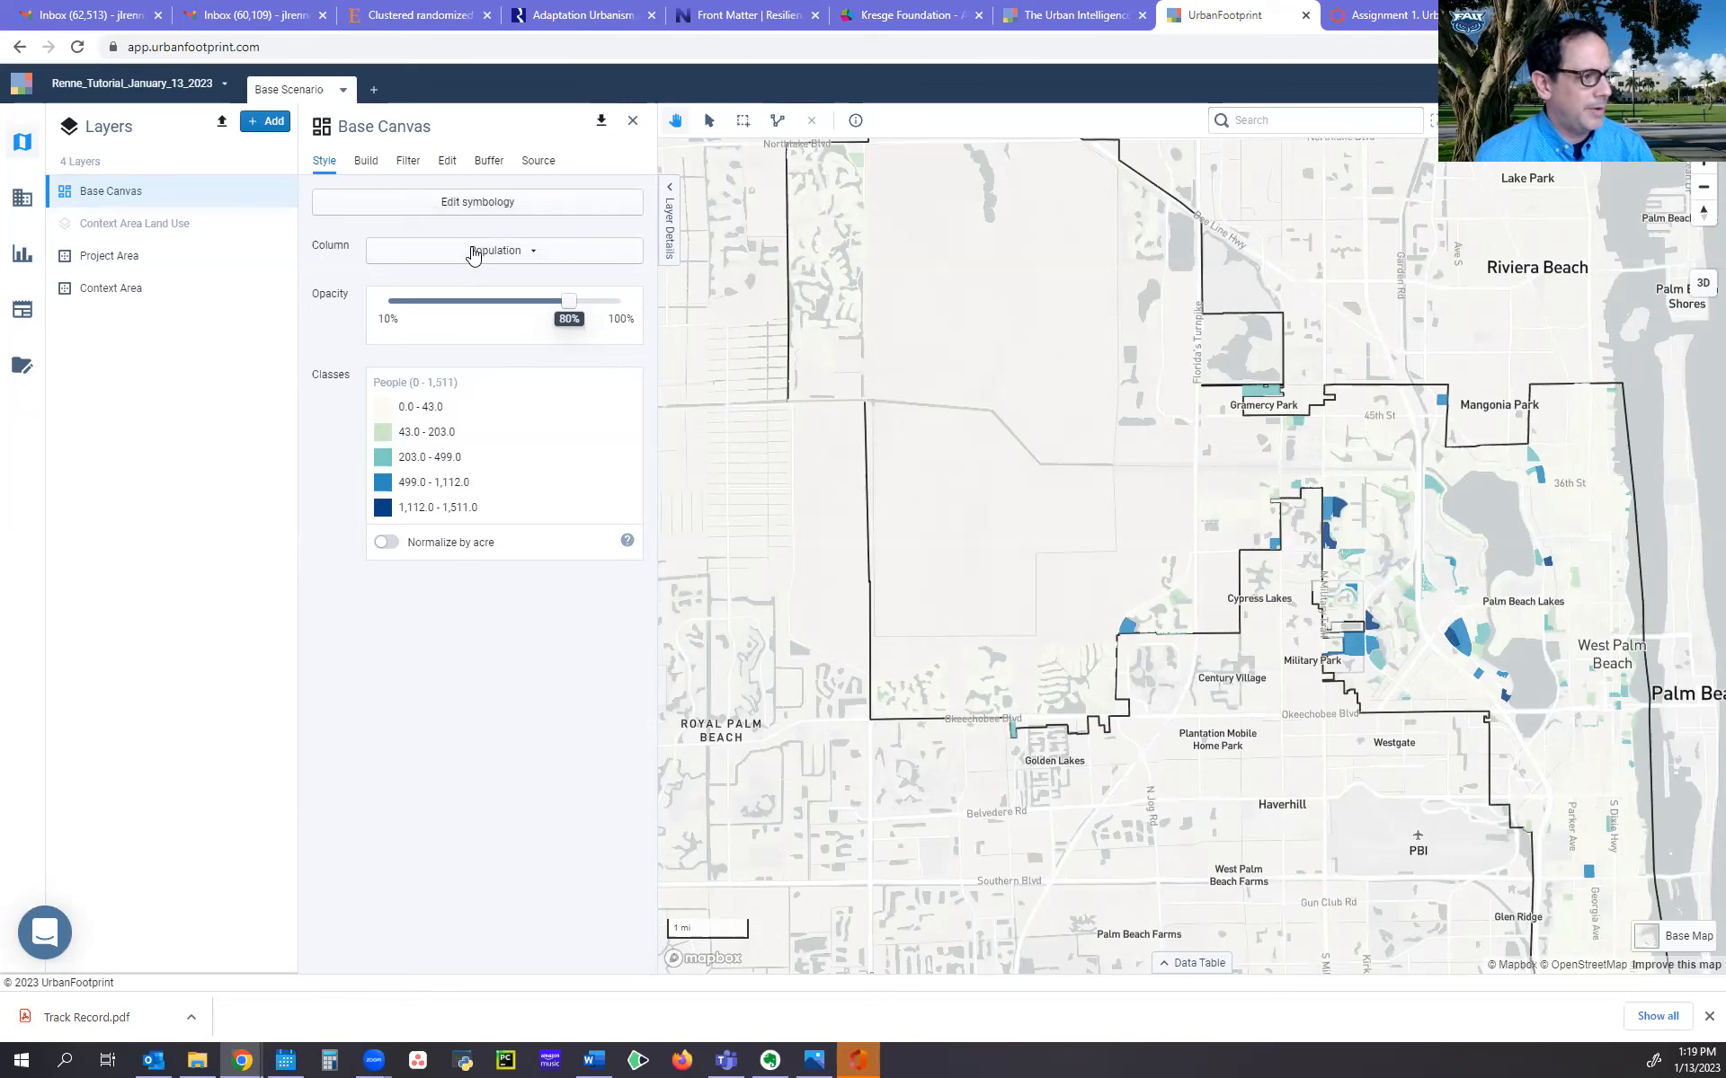
pyautogui.click(526, 254)
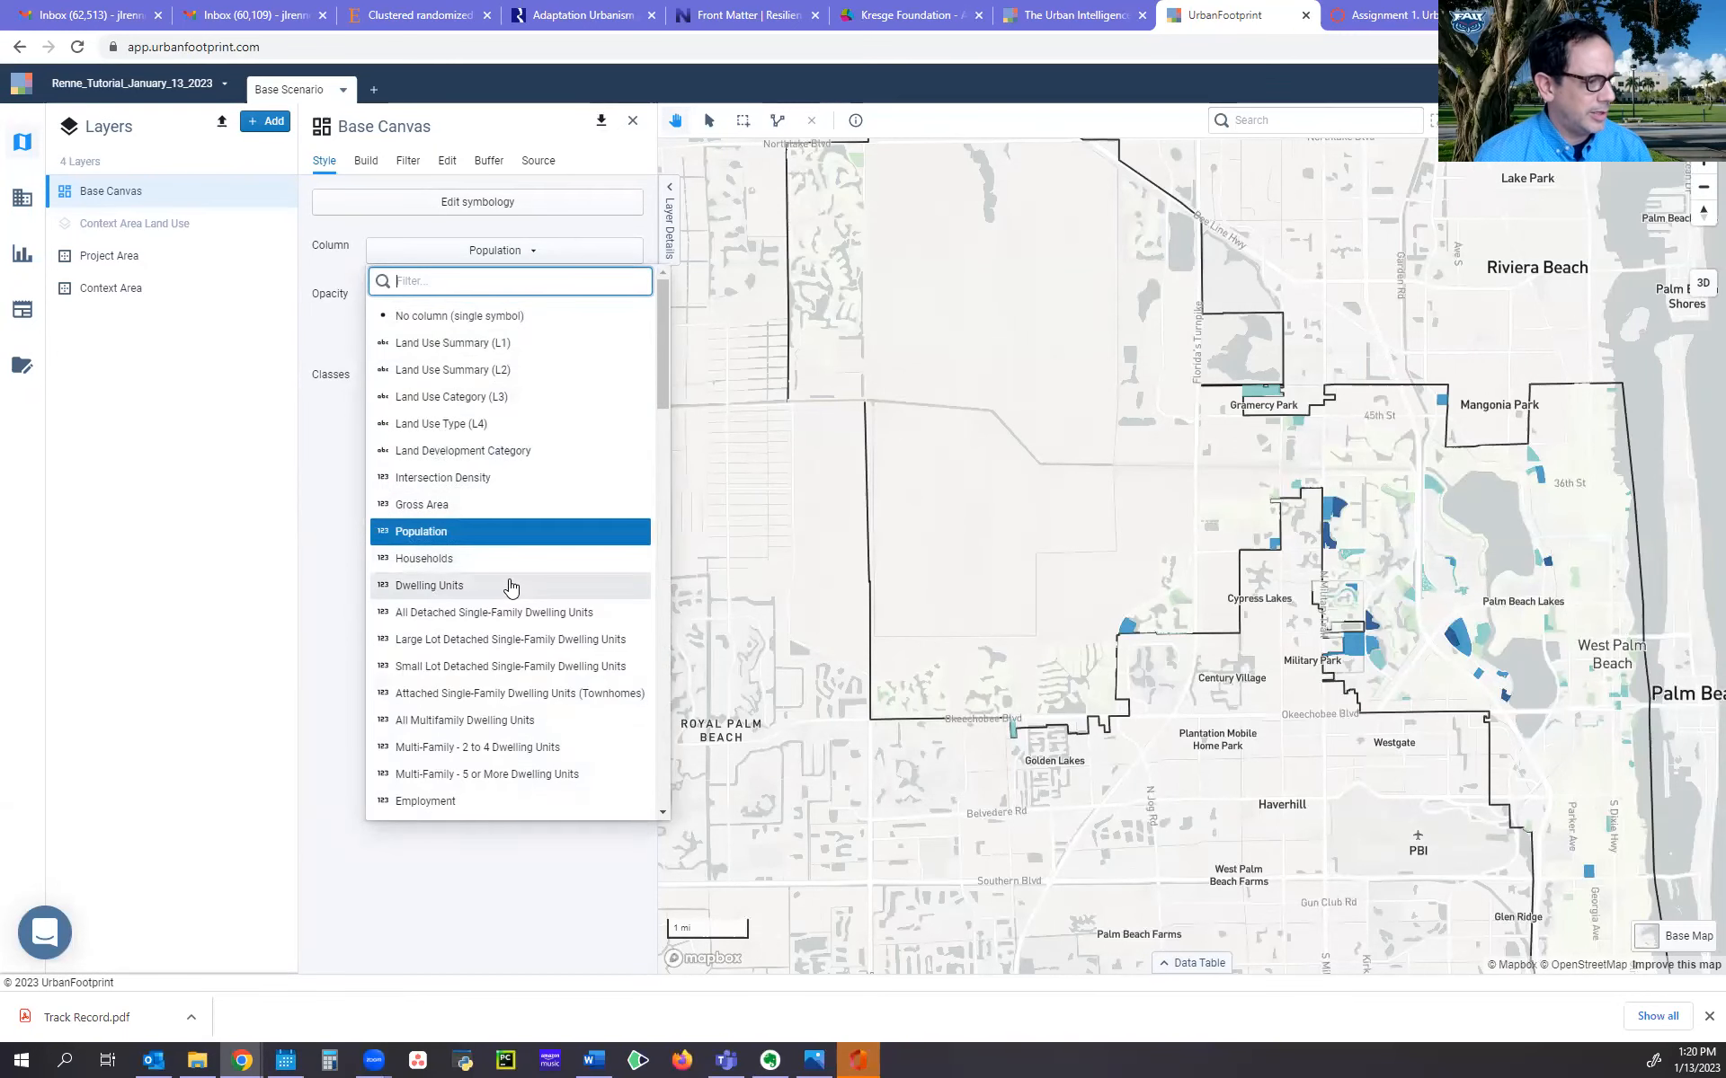
pyautogui.scroll(-3, 508, 586)
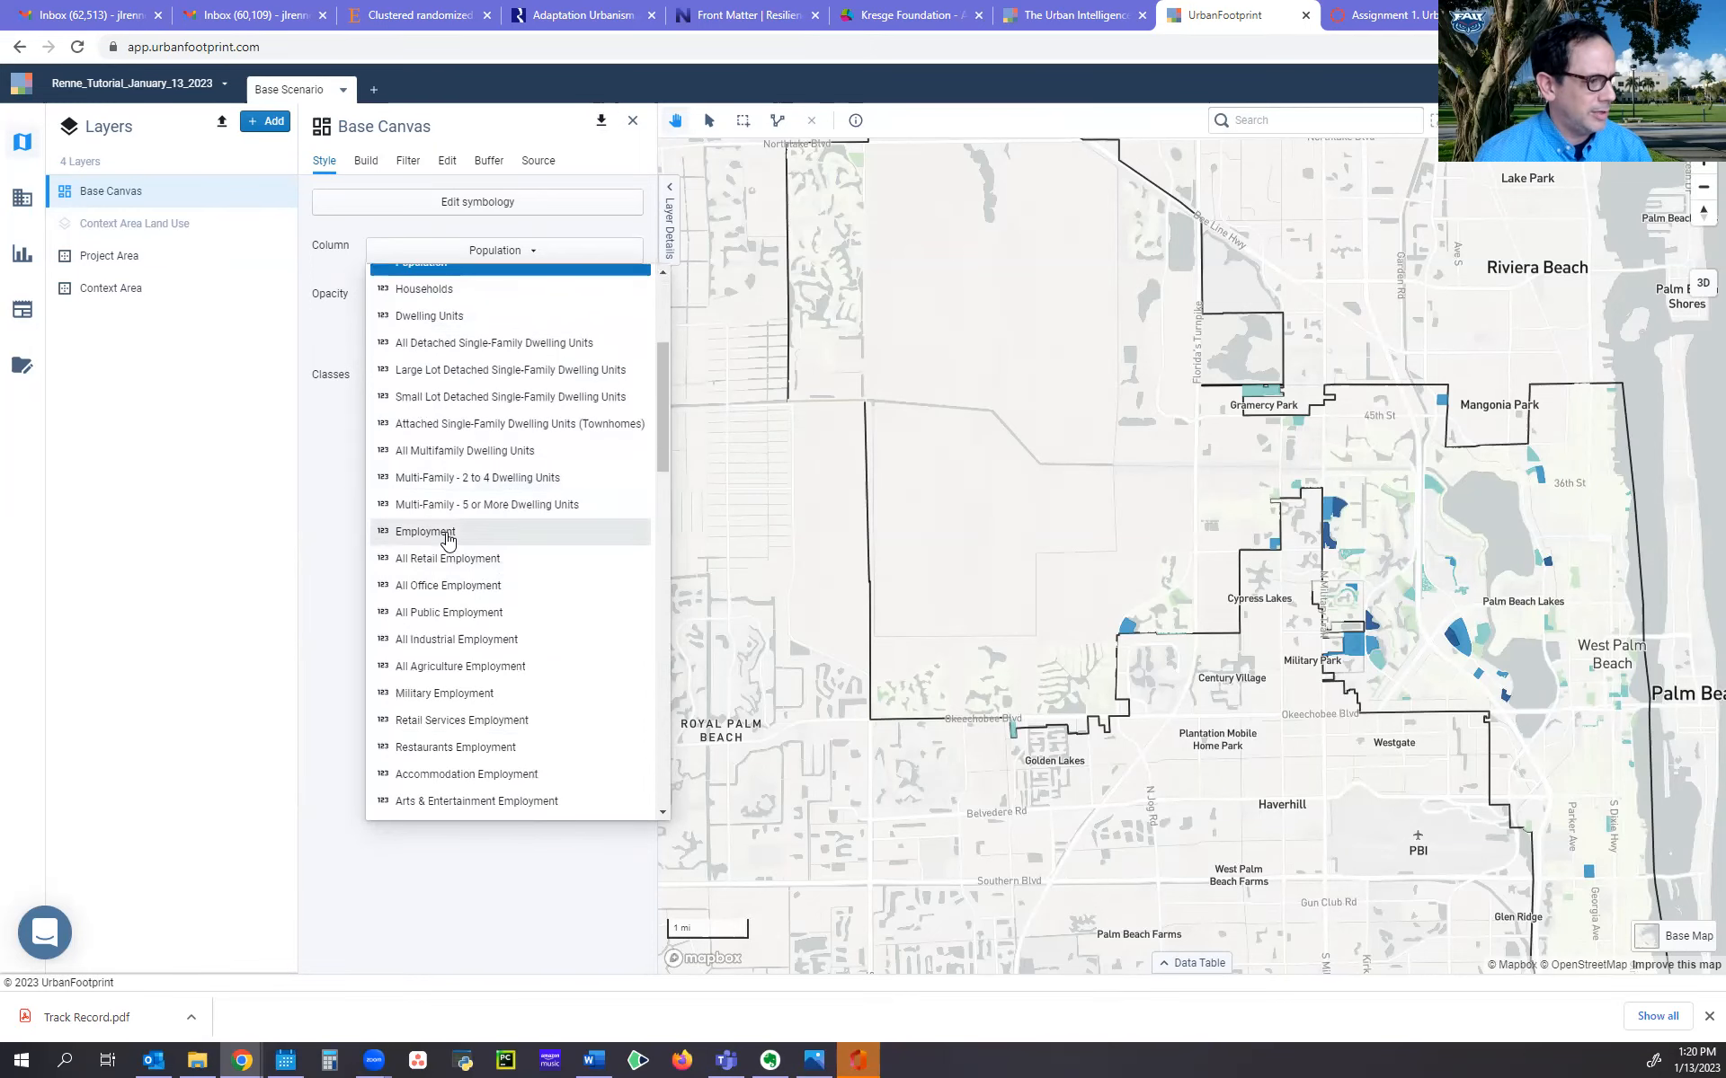
pyautogui.scroll(-5, 473, 585)
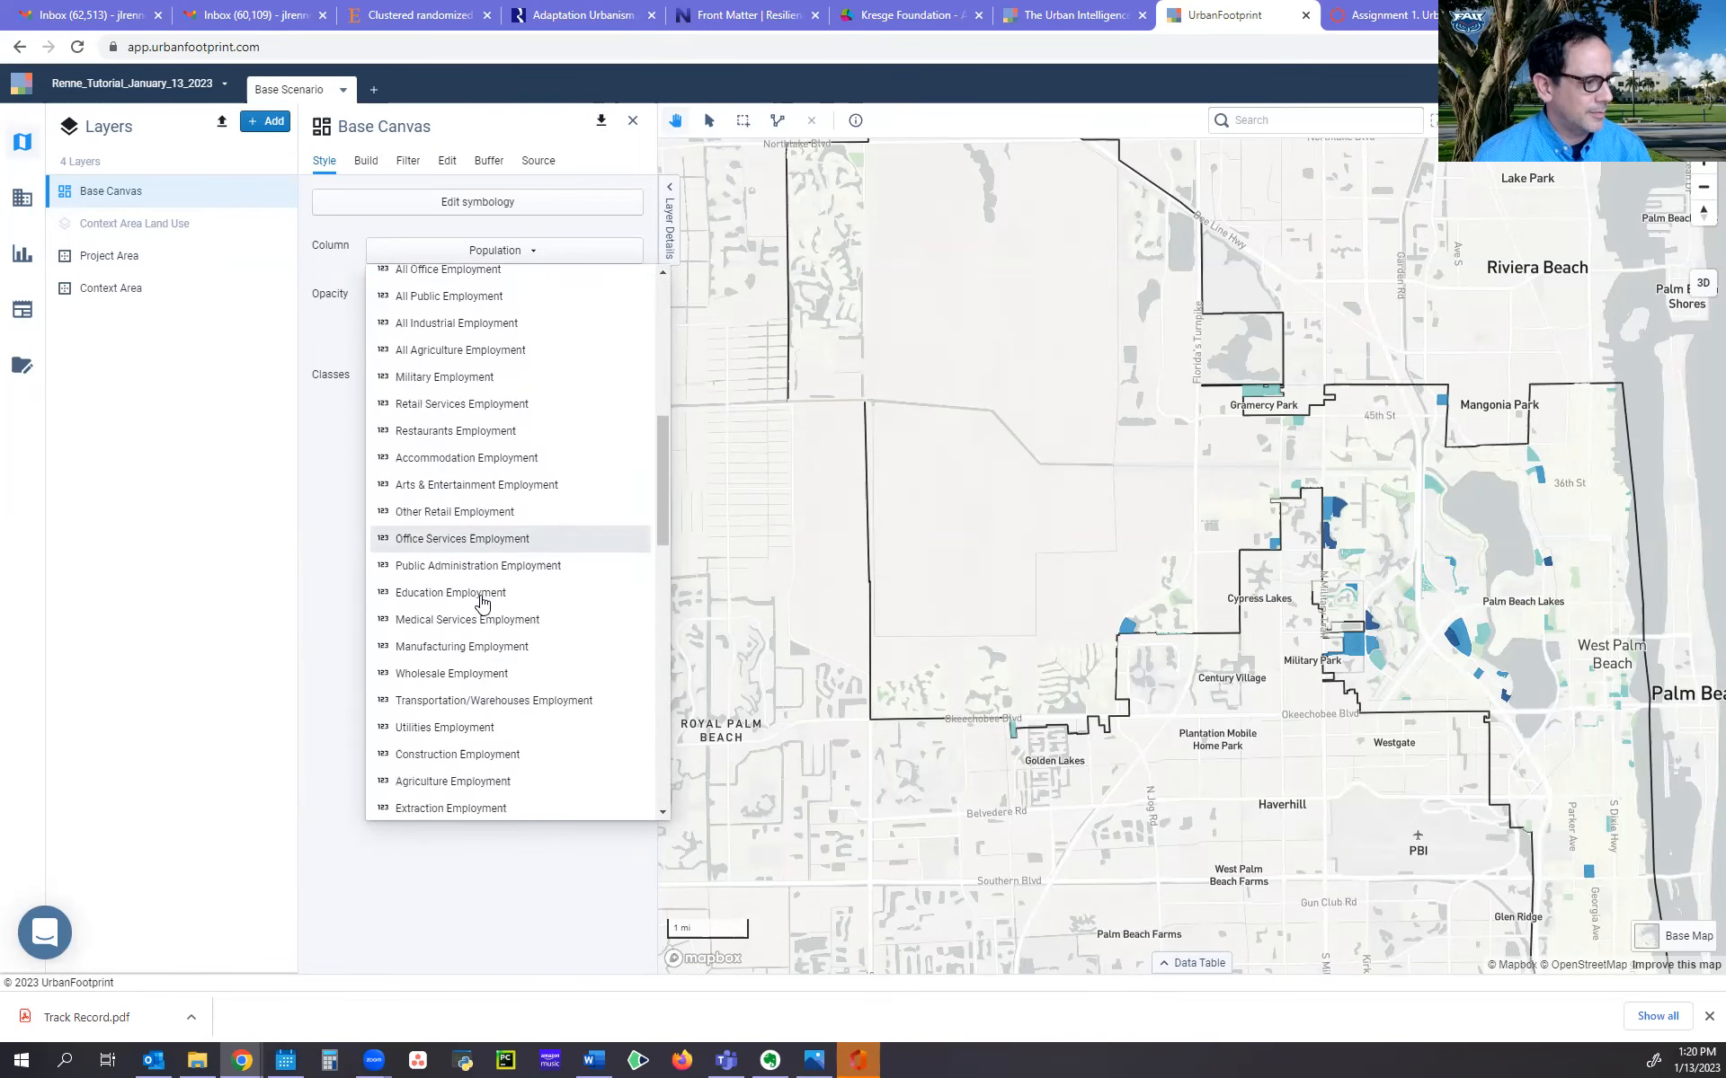
pyautogui.scroll(-7, 483, 602)
pyautogui.scroll(10, 482, 602)
pyautogui.scroll(5, 483, 602)
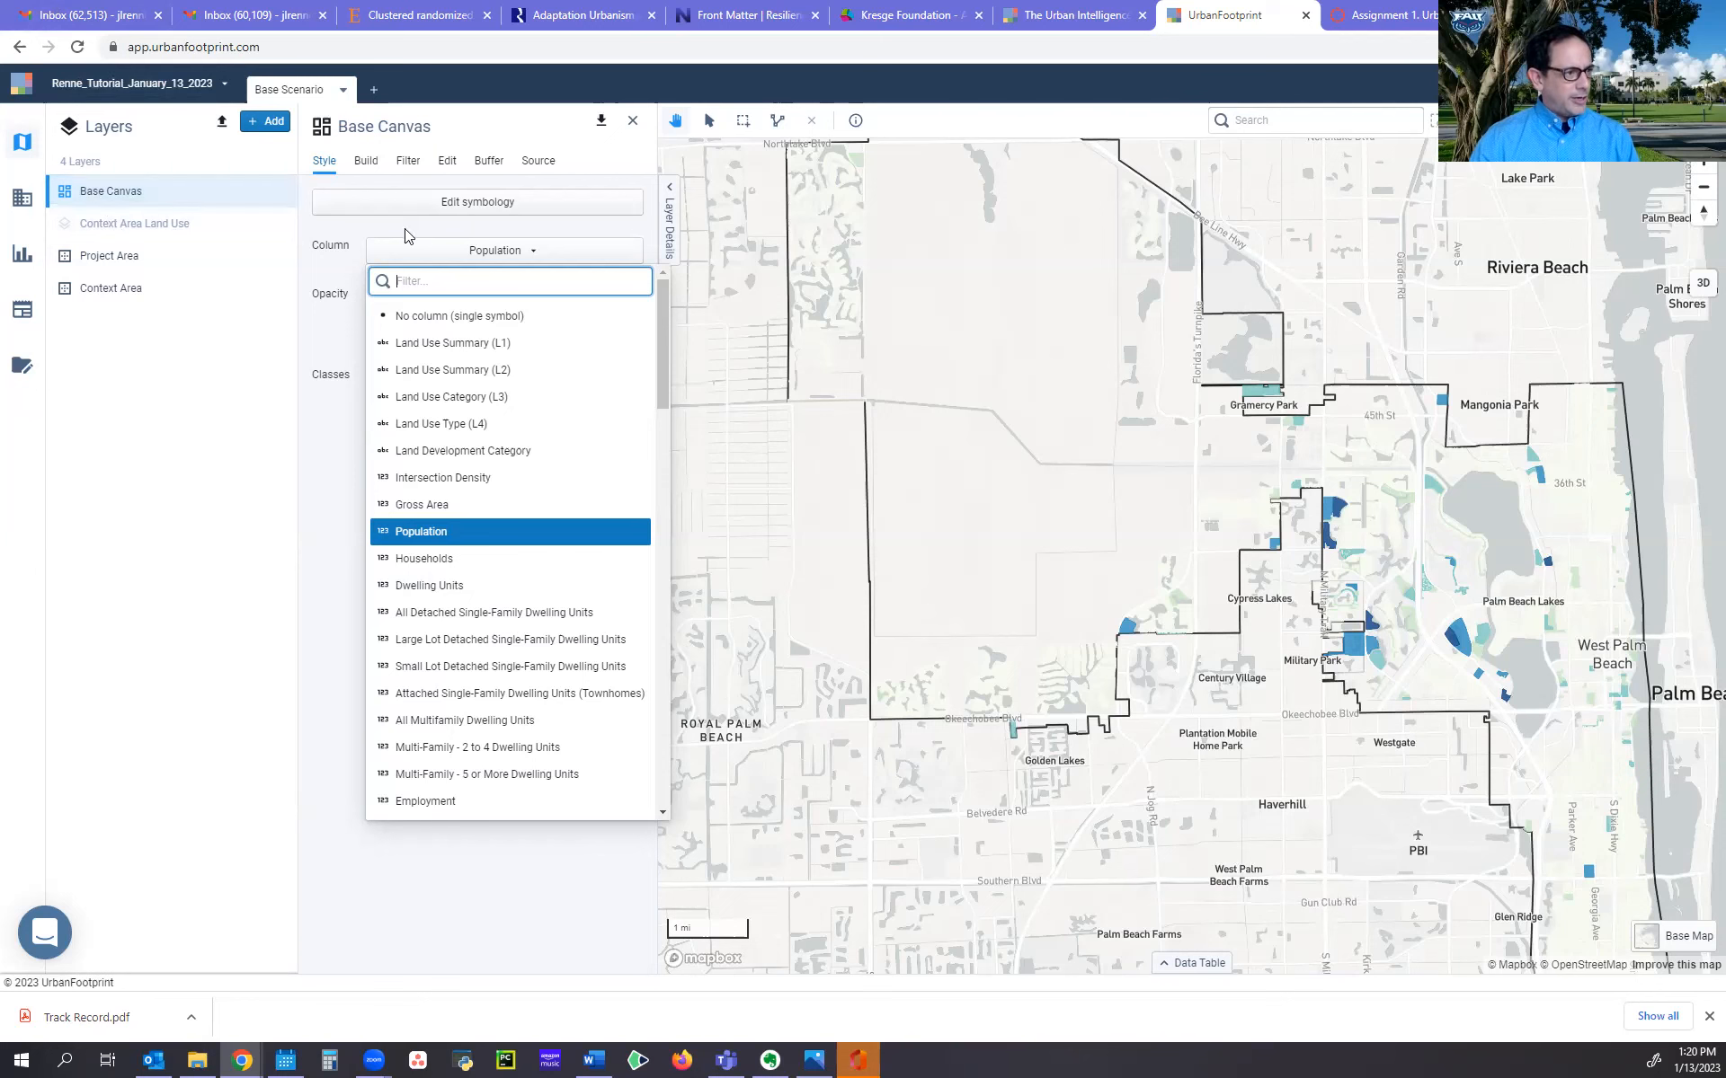
pyautogui.click(495, 254)
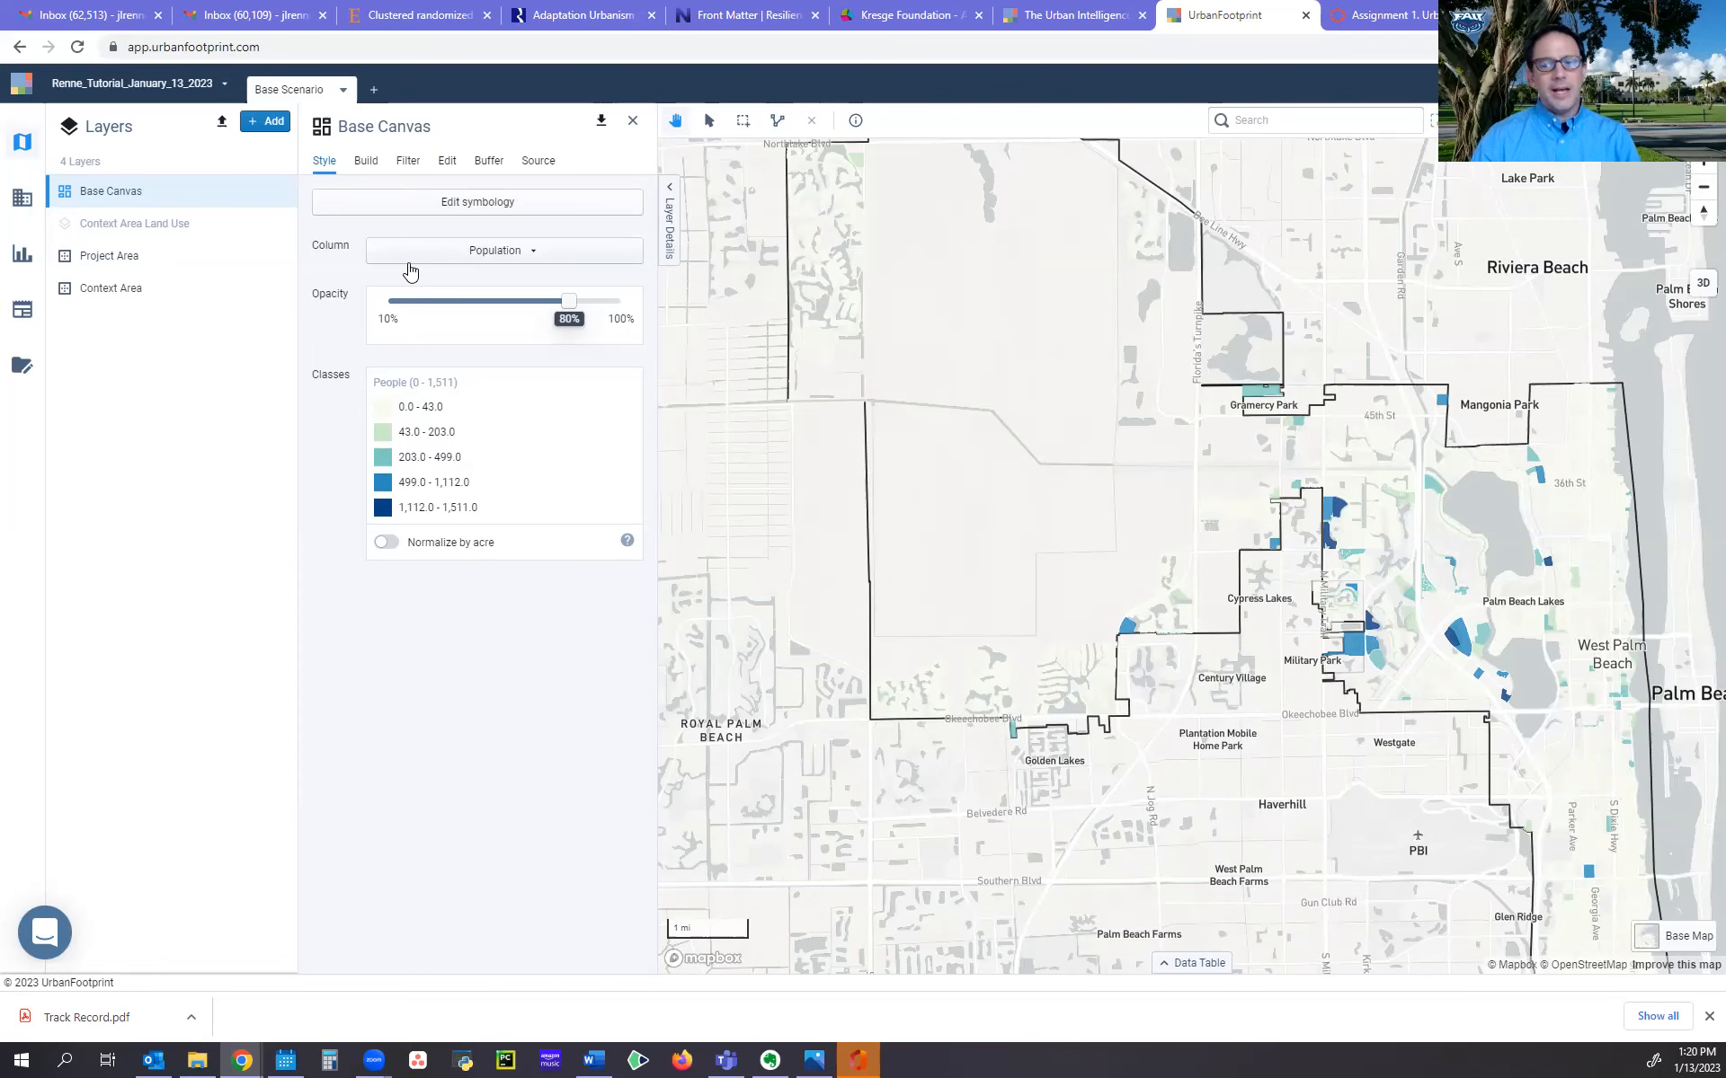
# Browse the layer categories in the Layer Manager and look through the layers listed under Infrastructure
pyautogui.click(270, 125)
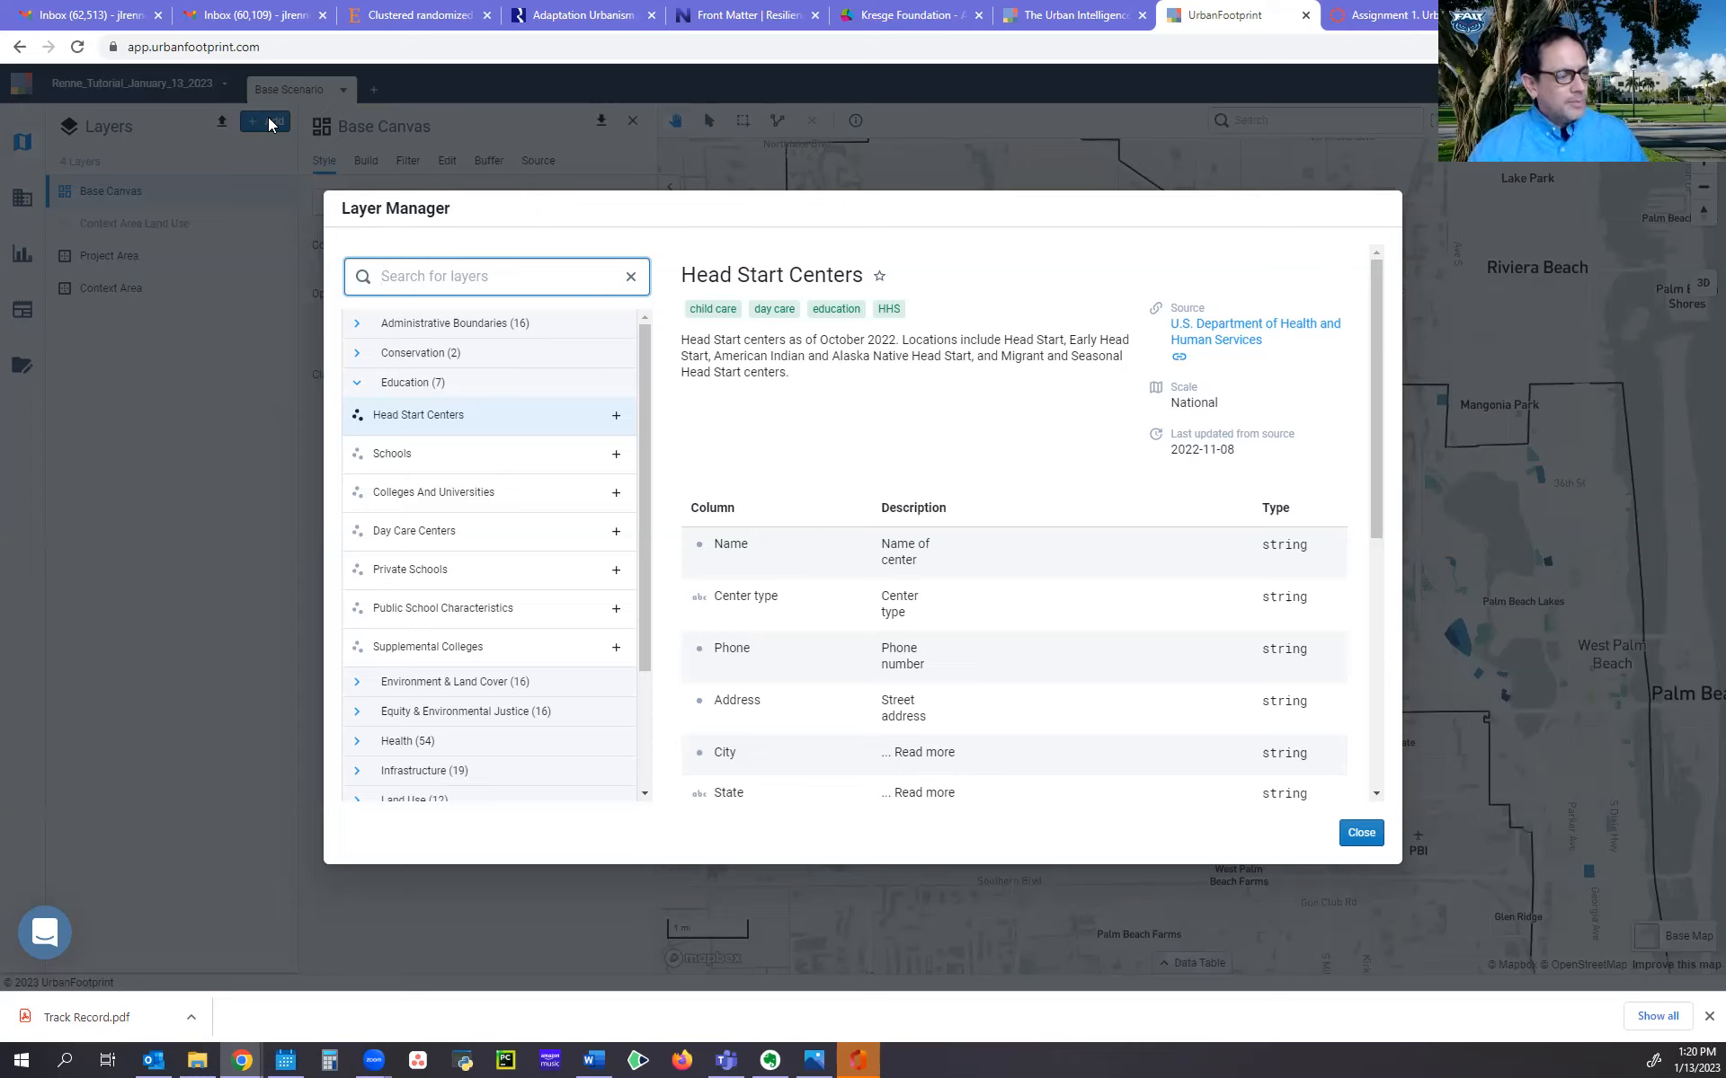
pyautogui.moveTo(645, 370); pyautogui.dragTo(637, 588)
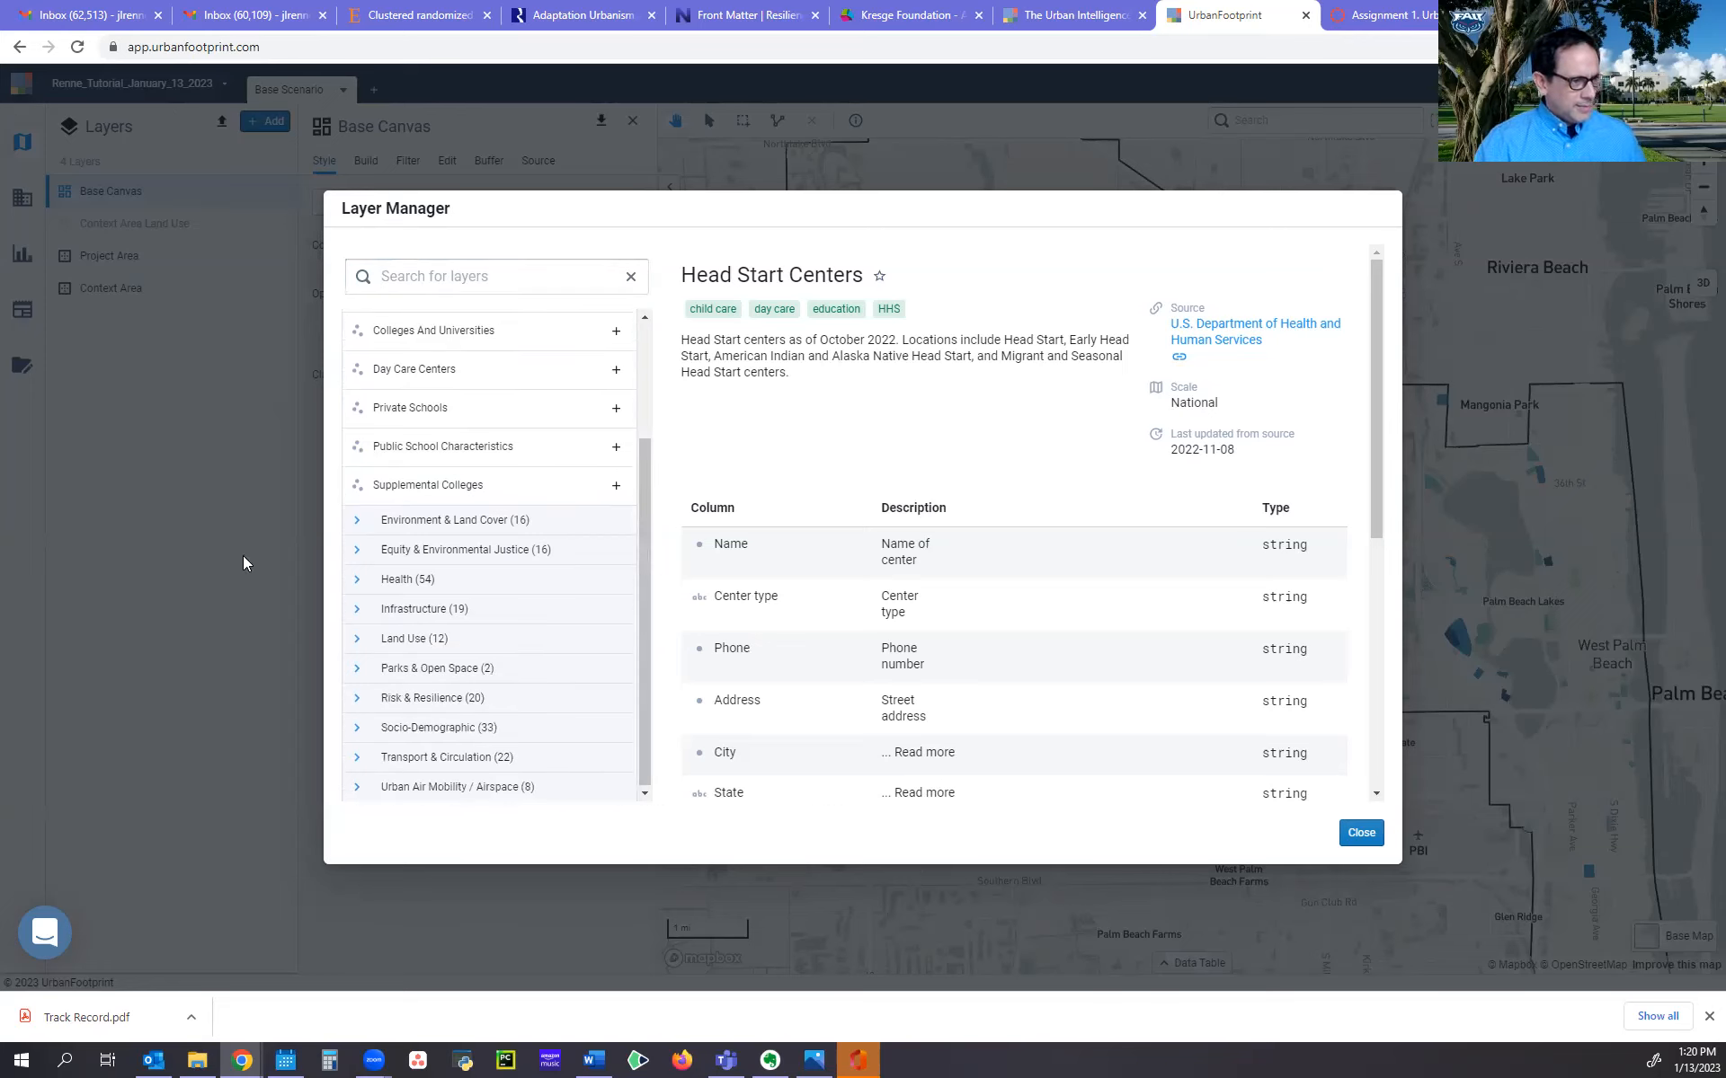
pyautogui.click(355, 613)
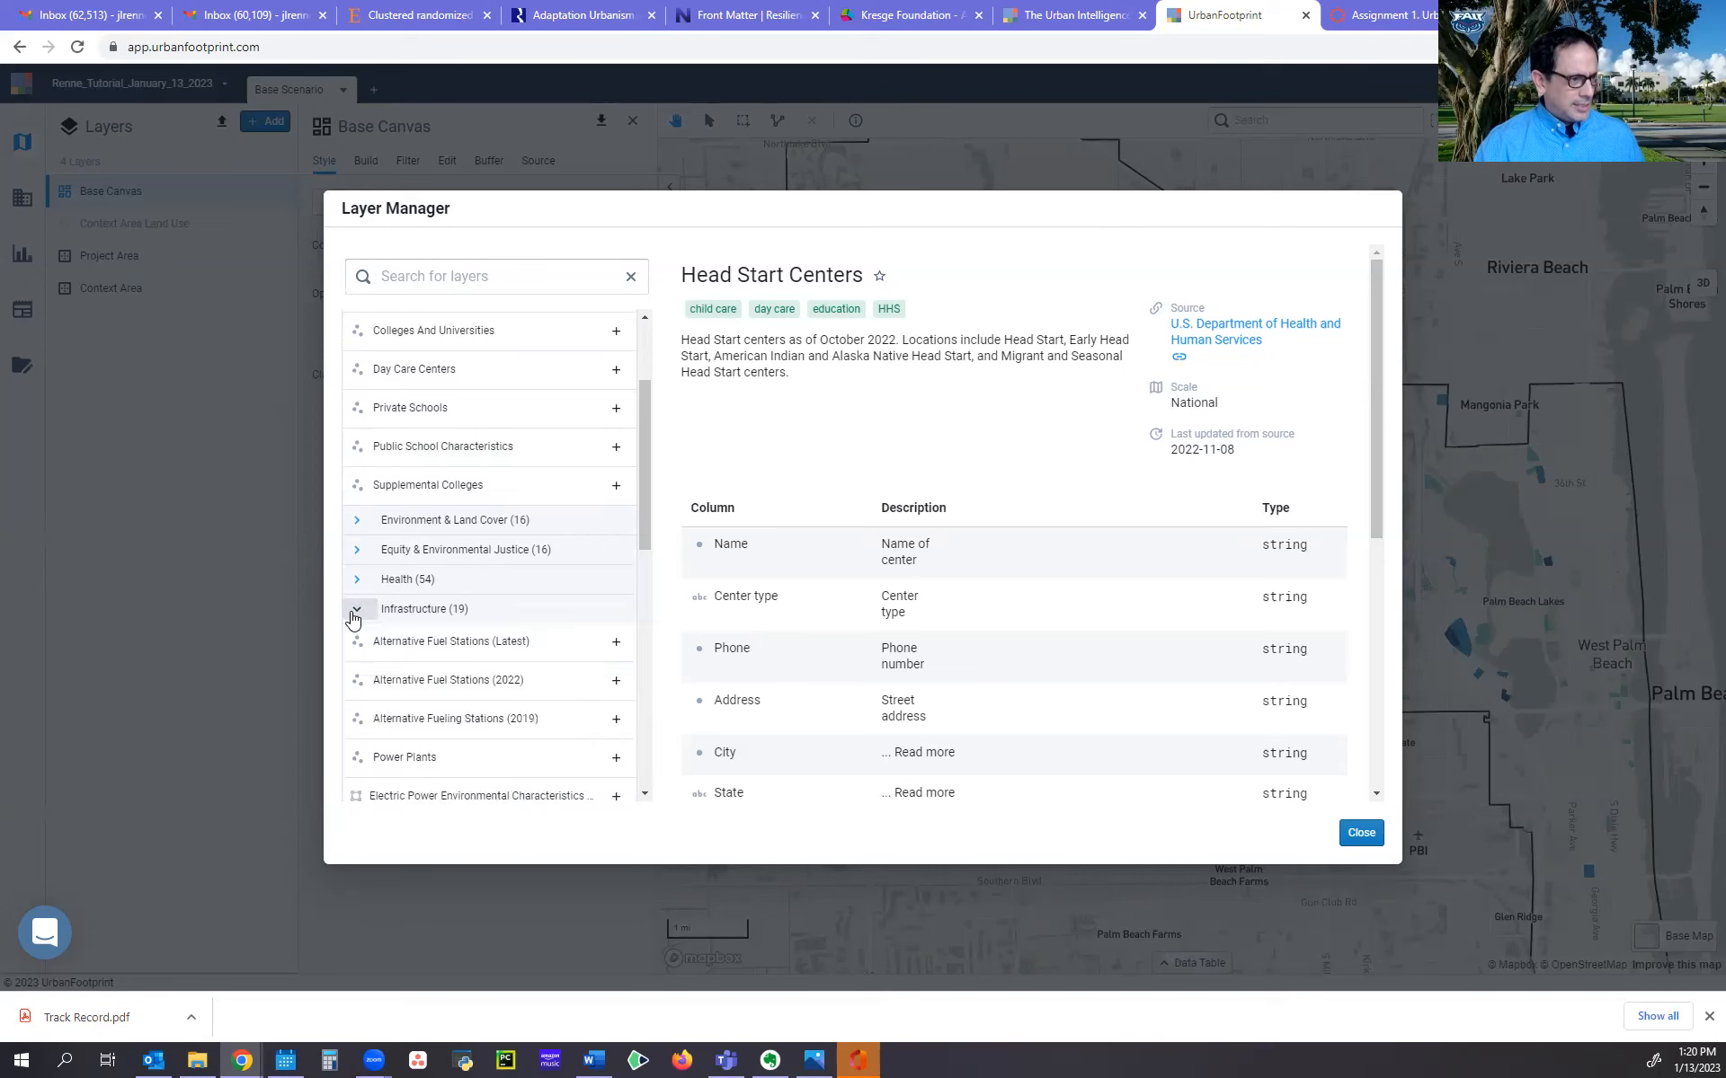
pyautogui.moveTo(645, 412); pyautogui.dragTo(653, 495)
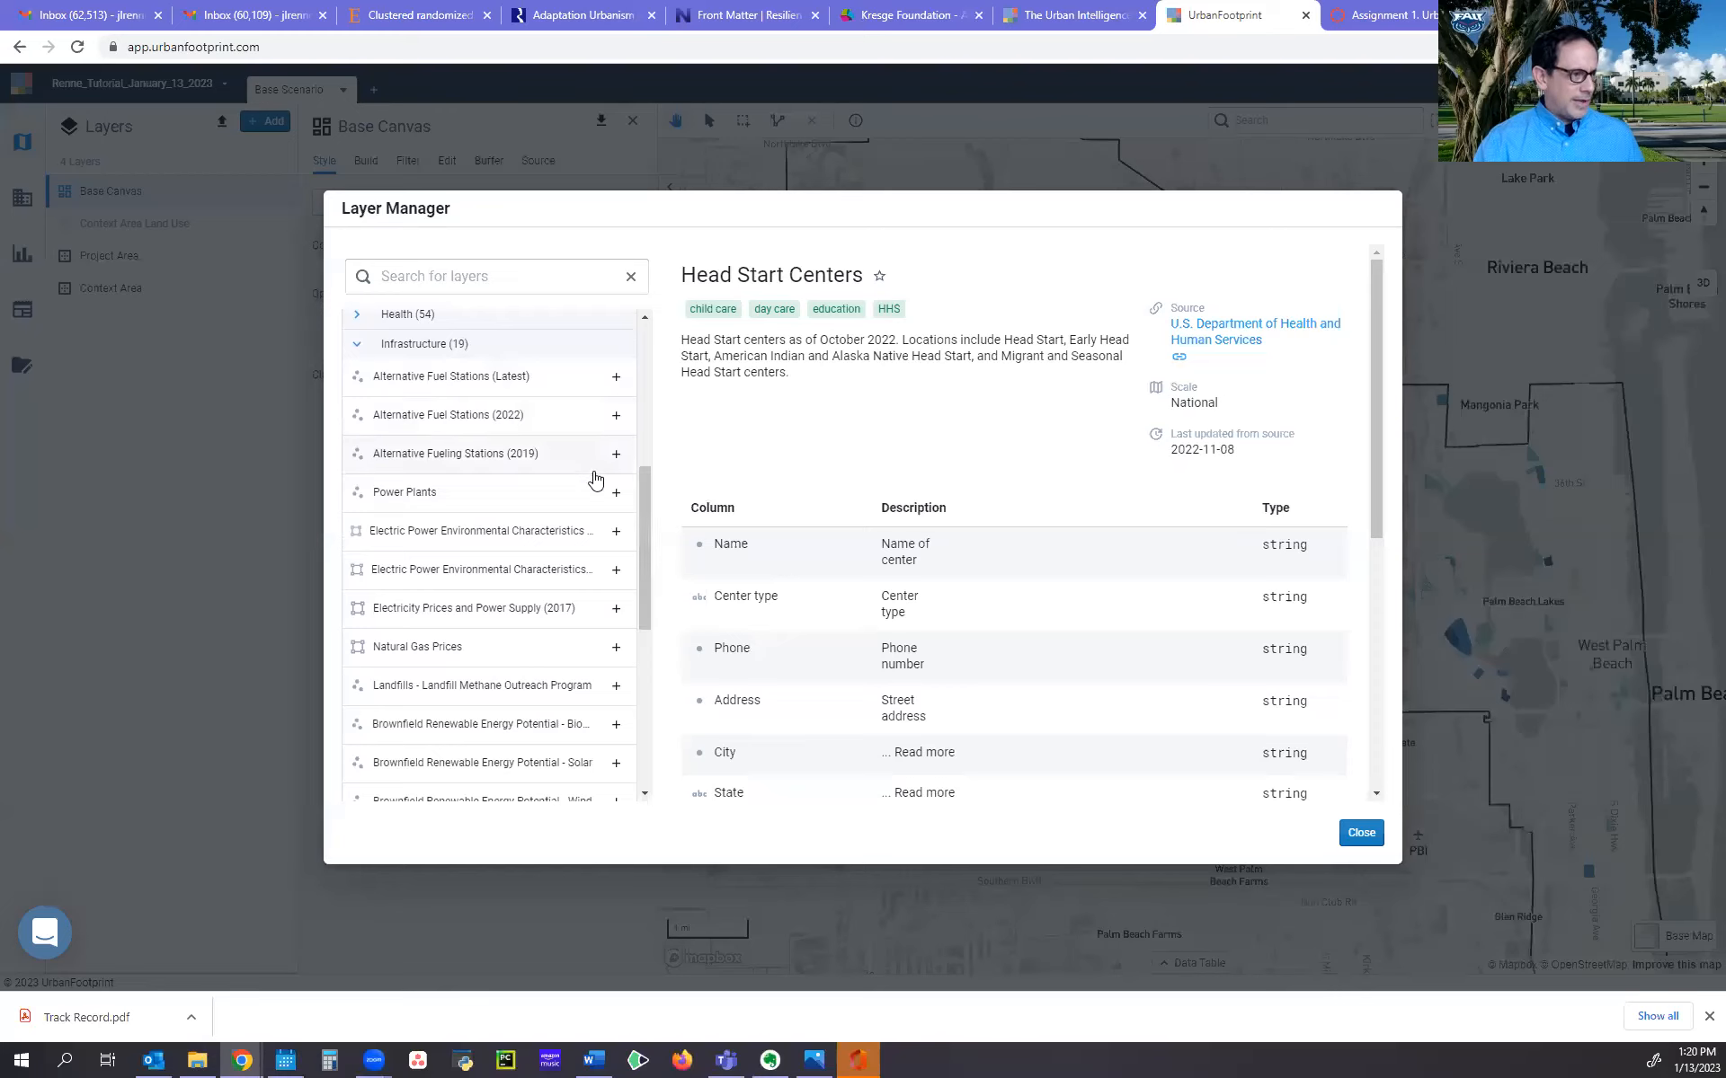
pyautogui.moveTo(649, 536)
pyautogui.mouseDown()
pyautogui.moveTo(654, 688)
pyautogui.moveTo(609, 366)
pyautogui.mouseUp()
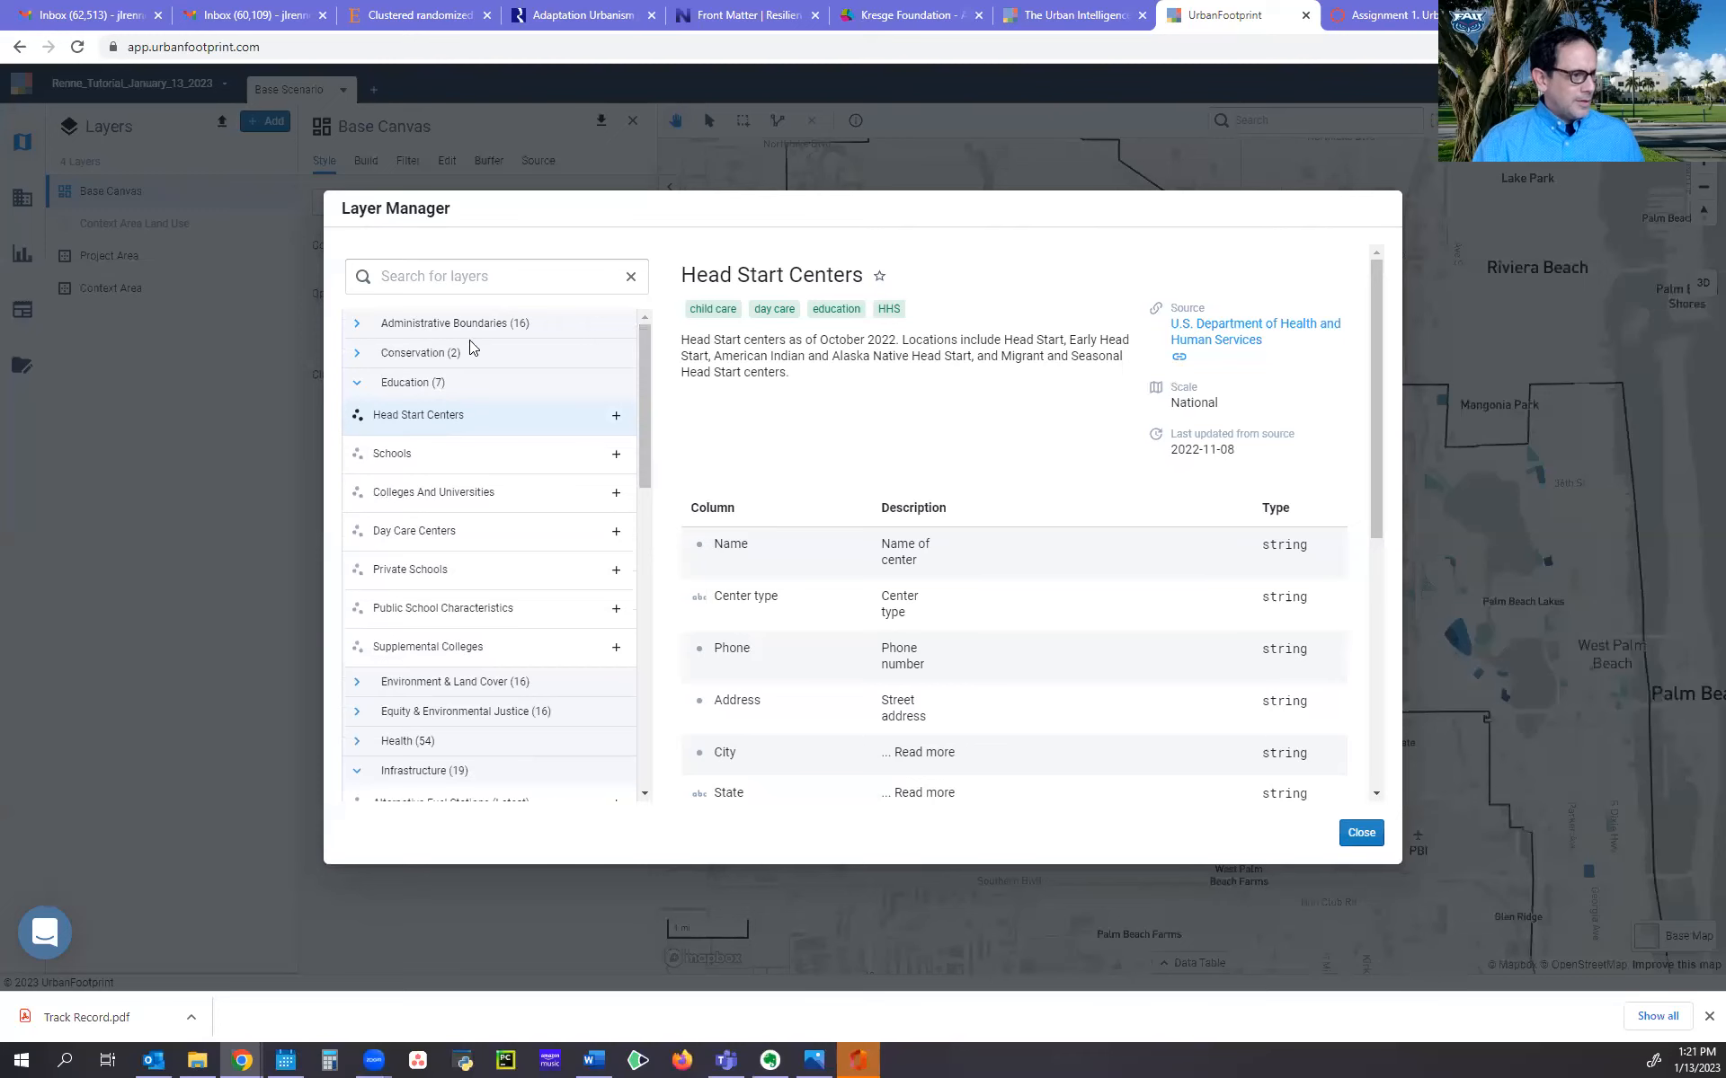
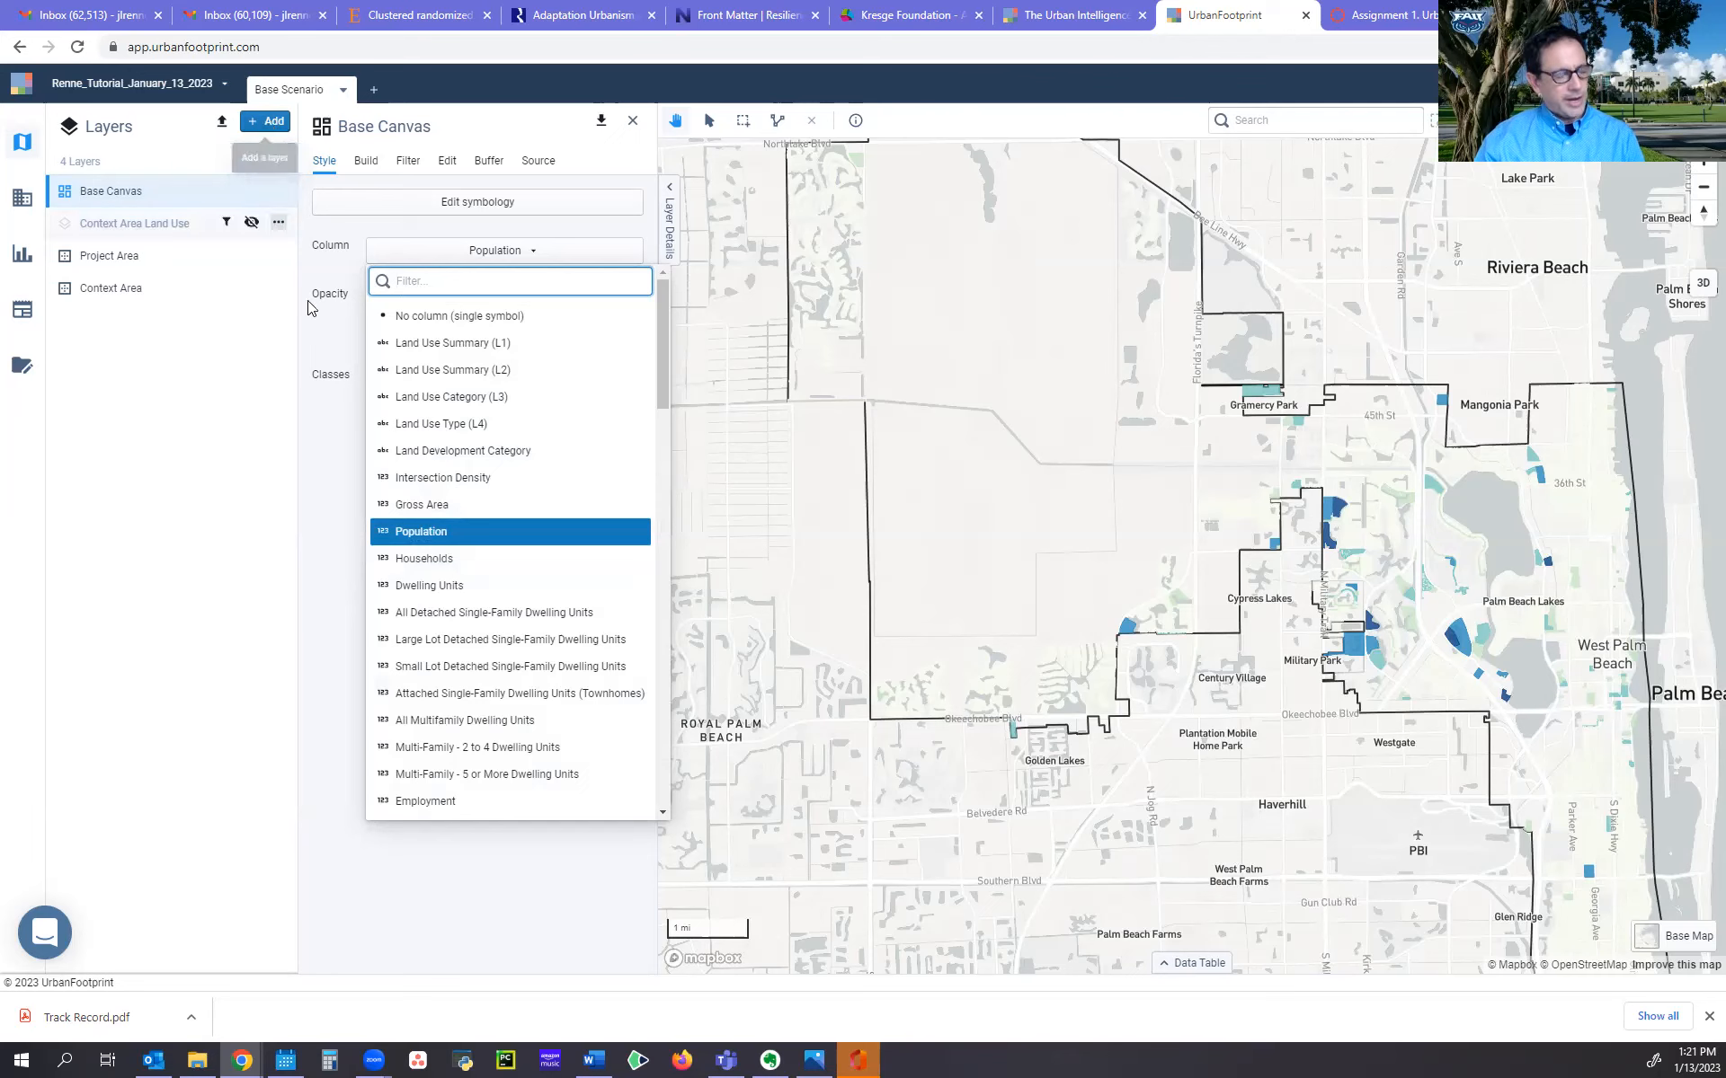
# Search the Layer Manager for employment, clear the search text and close the manager
pyautogui.click(247, 123)
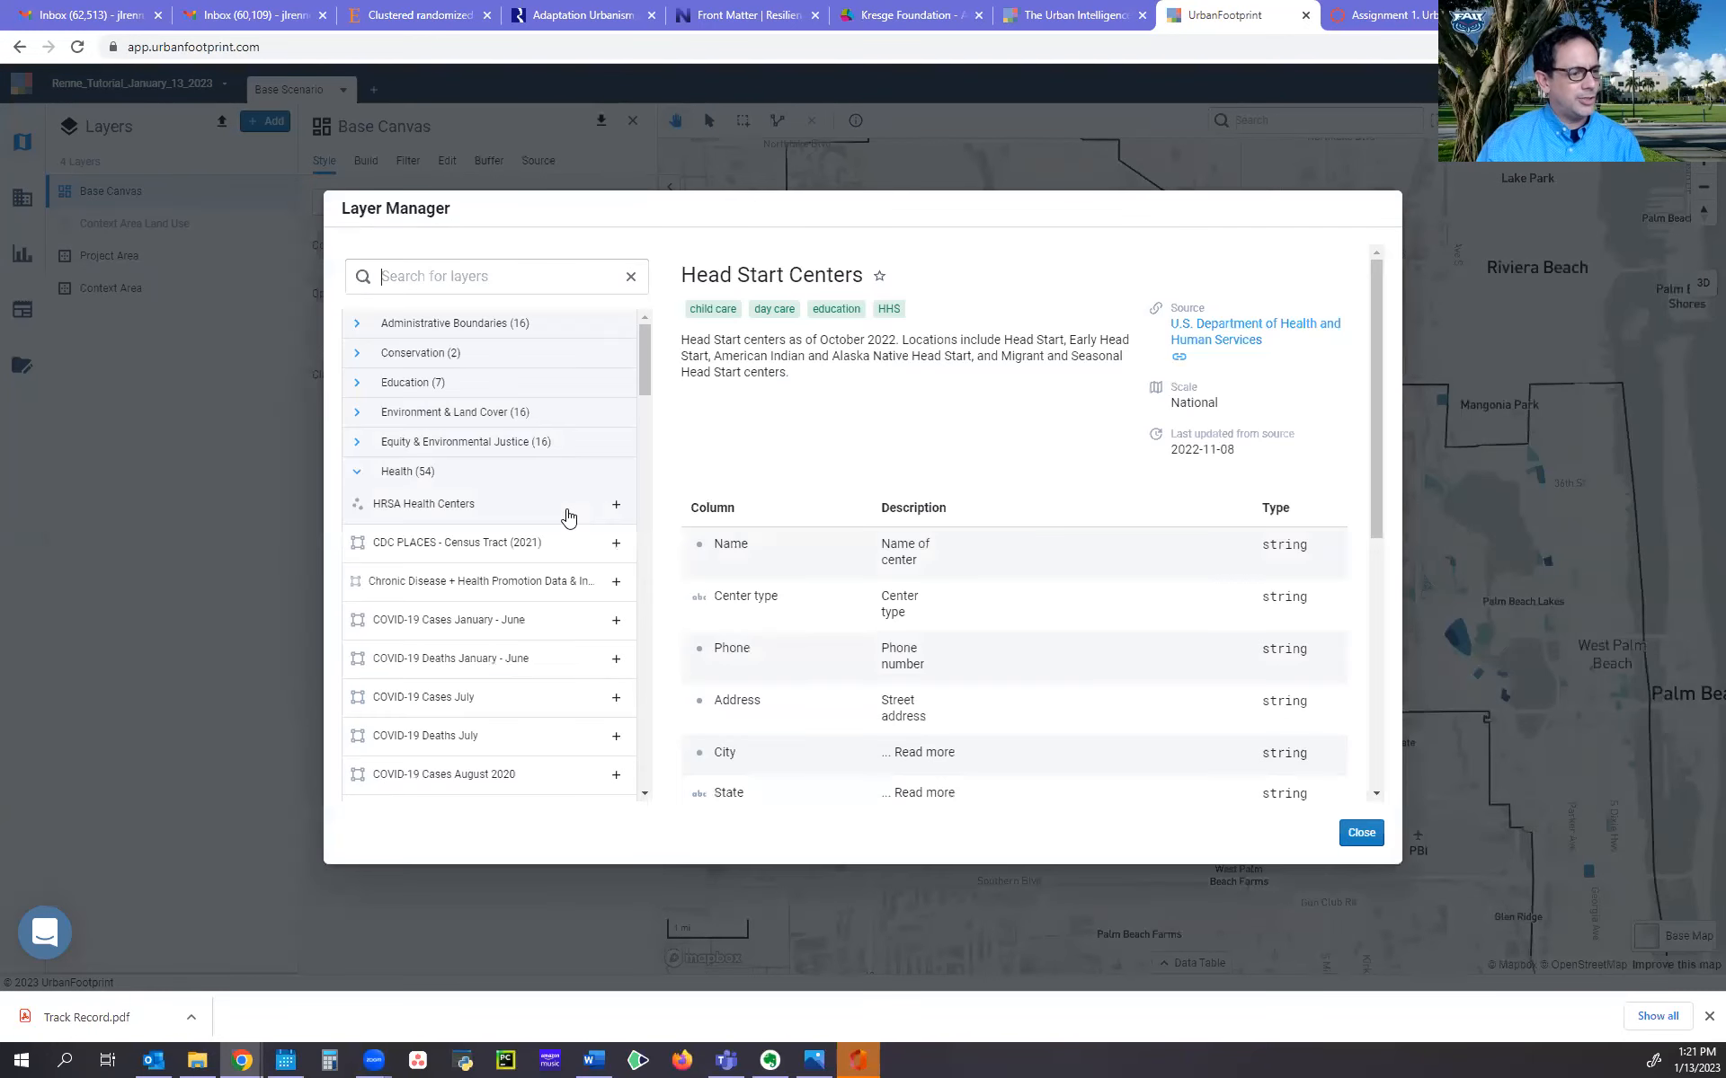
pyautogui.click(500, 270)
pyautogui.write('empl')
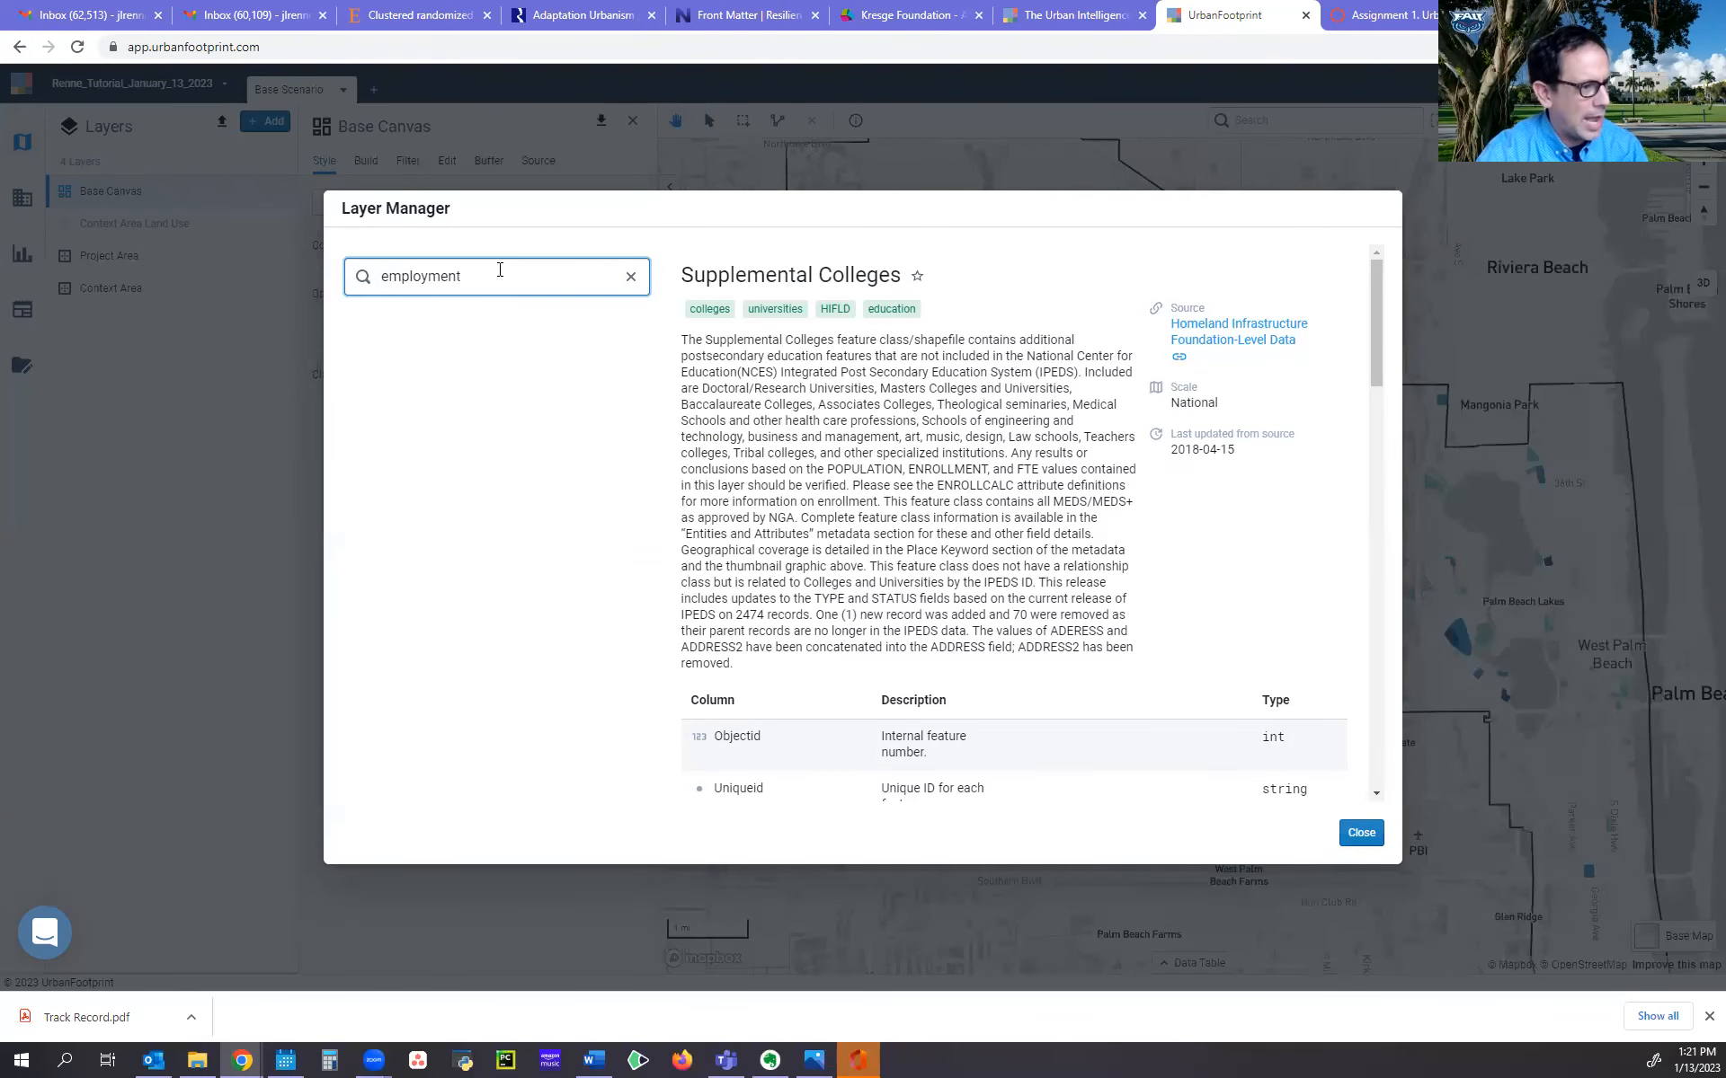
pyautogui.write('oymen')
pyautogui.press('BackSpace')
pyautogui.press('BackSpace')
pyautogui.press('BackSpace')
pyautogui.press('BackSpace')
pyautogui.press('BackSpace')
pyautogui.press('BackSpace')
pyautogui.press('BackSpace')
pyautogui.press('BackSpace')
pyautogui.press('BackSpace')
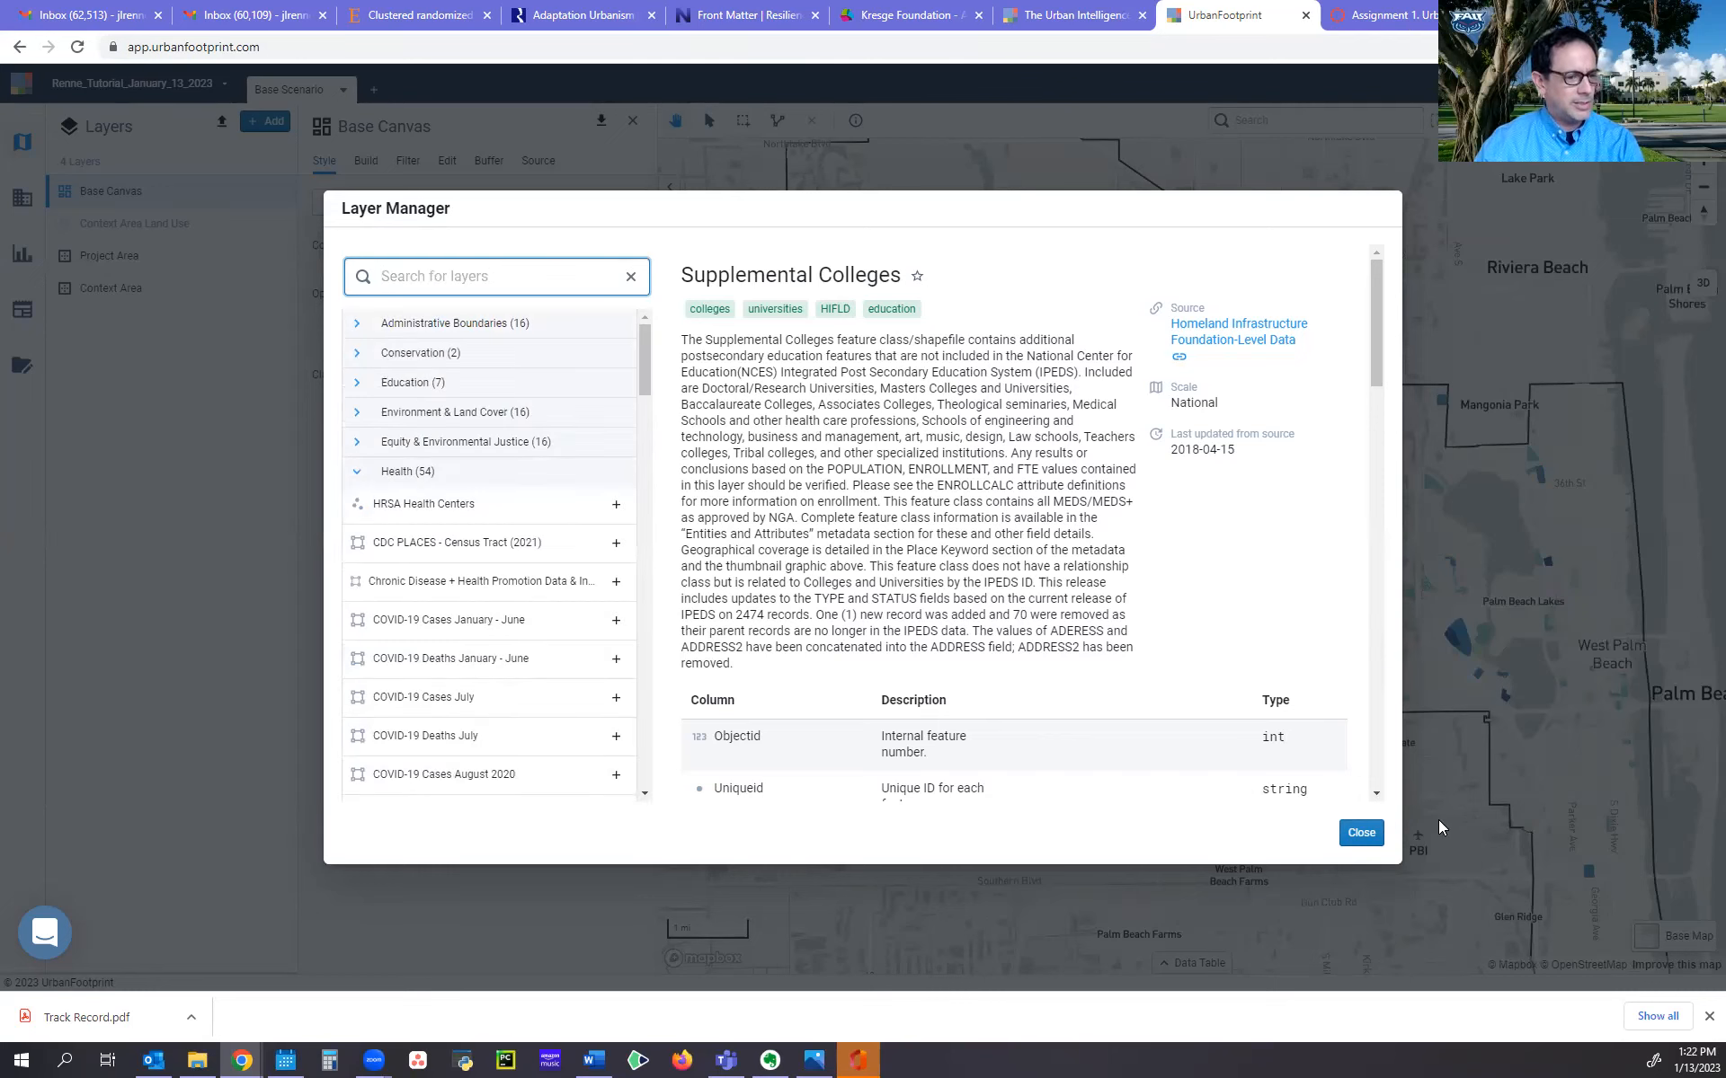
pyautogui.click(1363, 834)
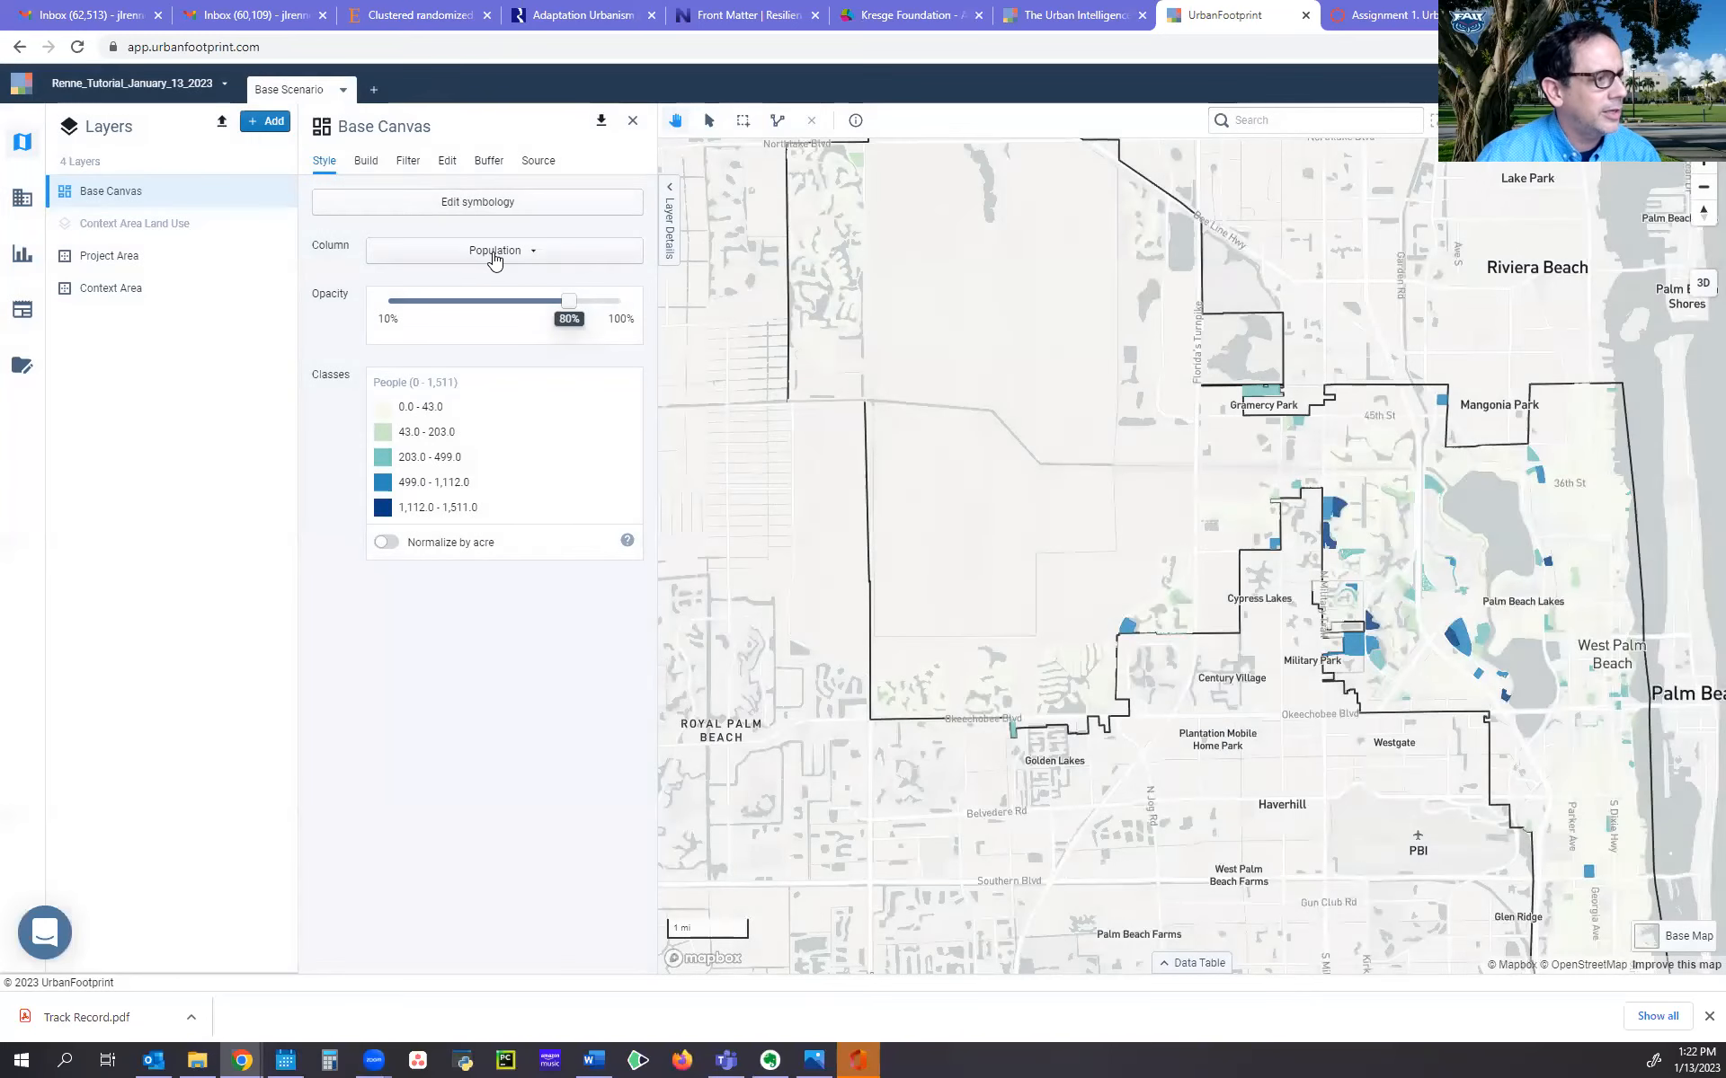
# Review the employment columns offered for styling the Base Canvas, leaving the current column selected
pyautogui.click(493, 253)
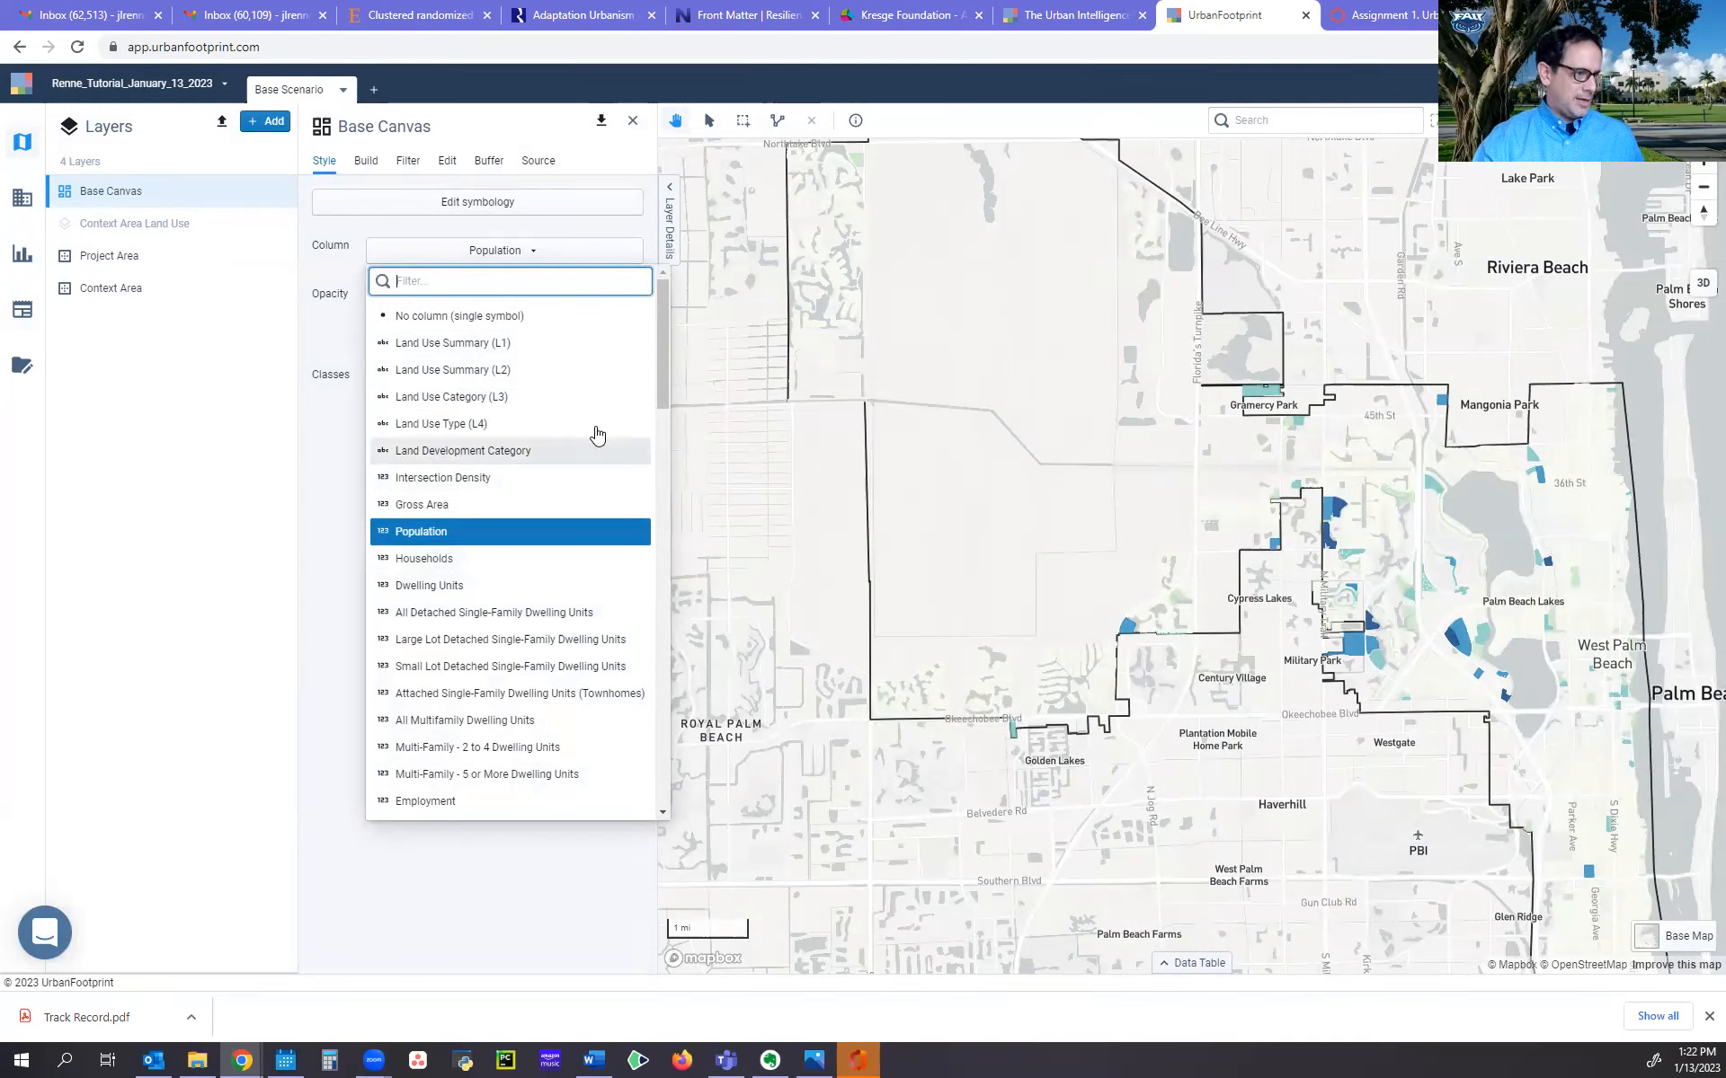
pyautogui.moveTo(661, 372); pyautogui.dragTo(665, 460)
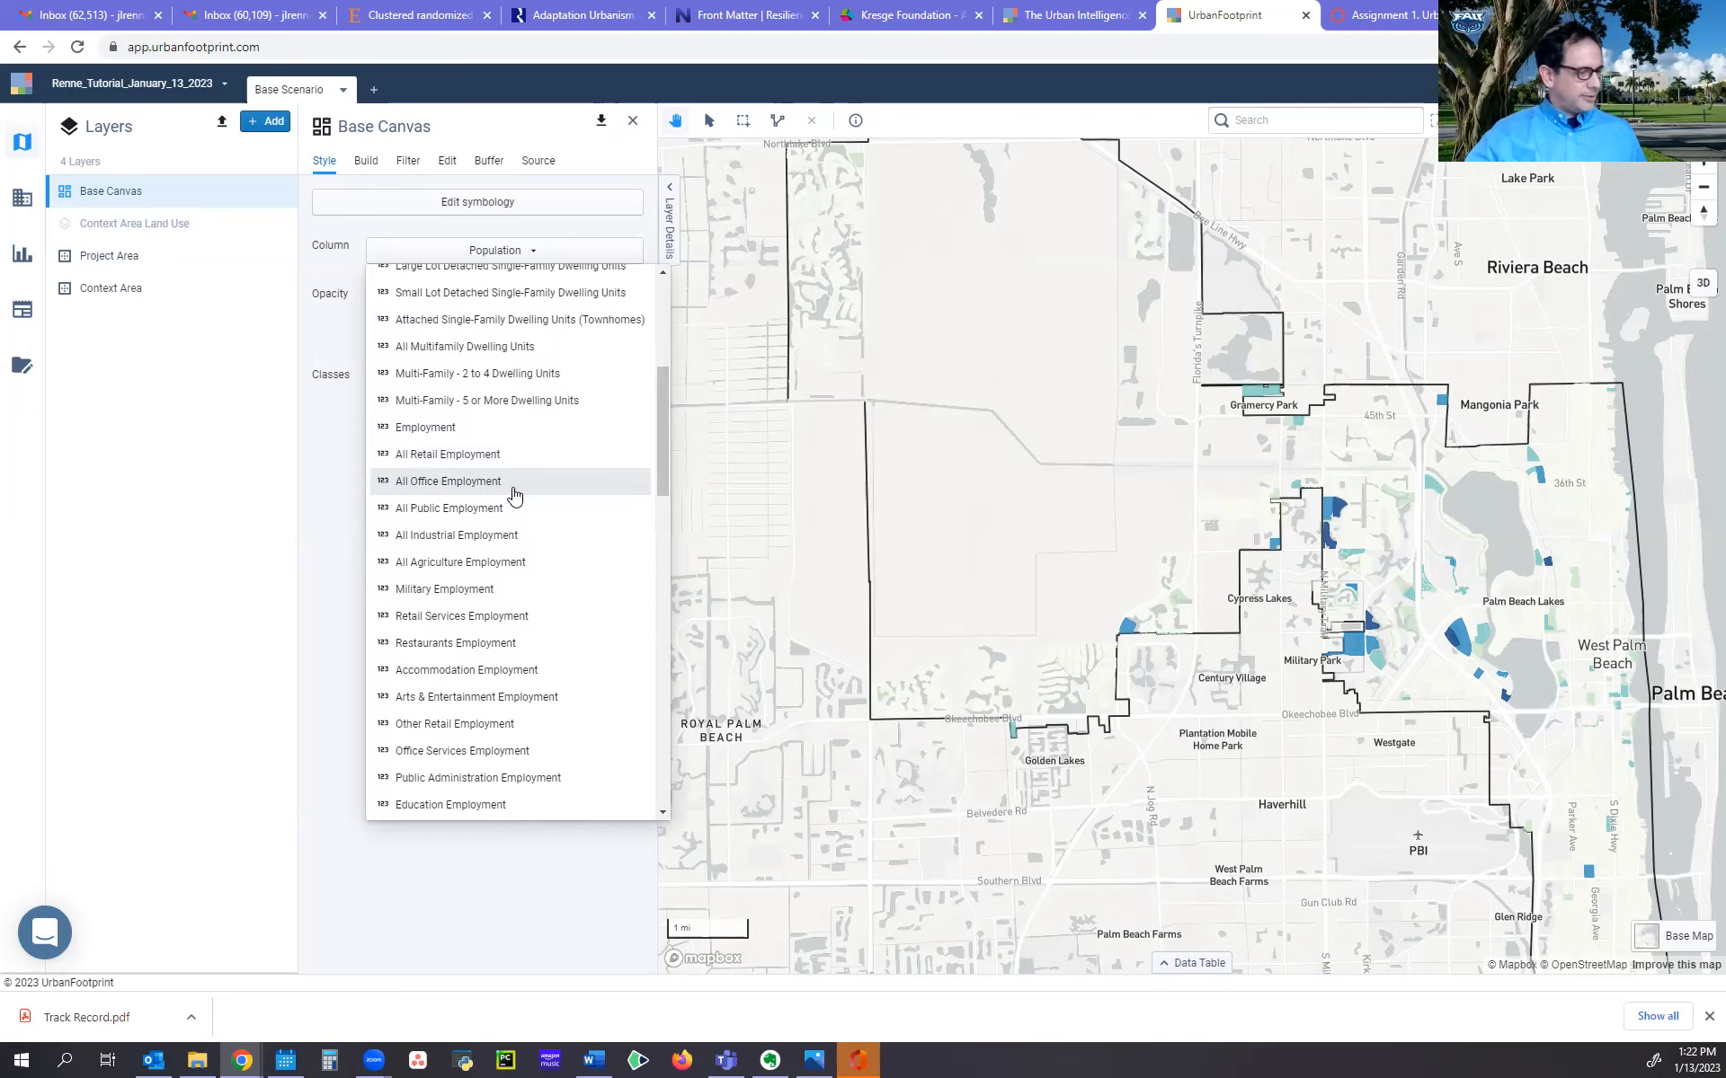
pyautogui.click(267, 127)
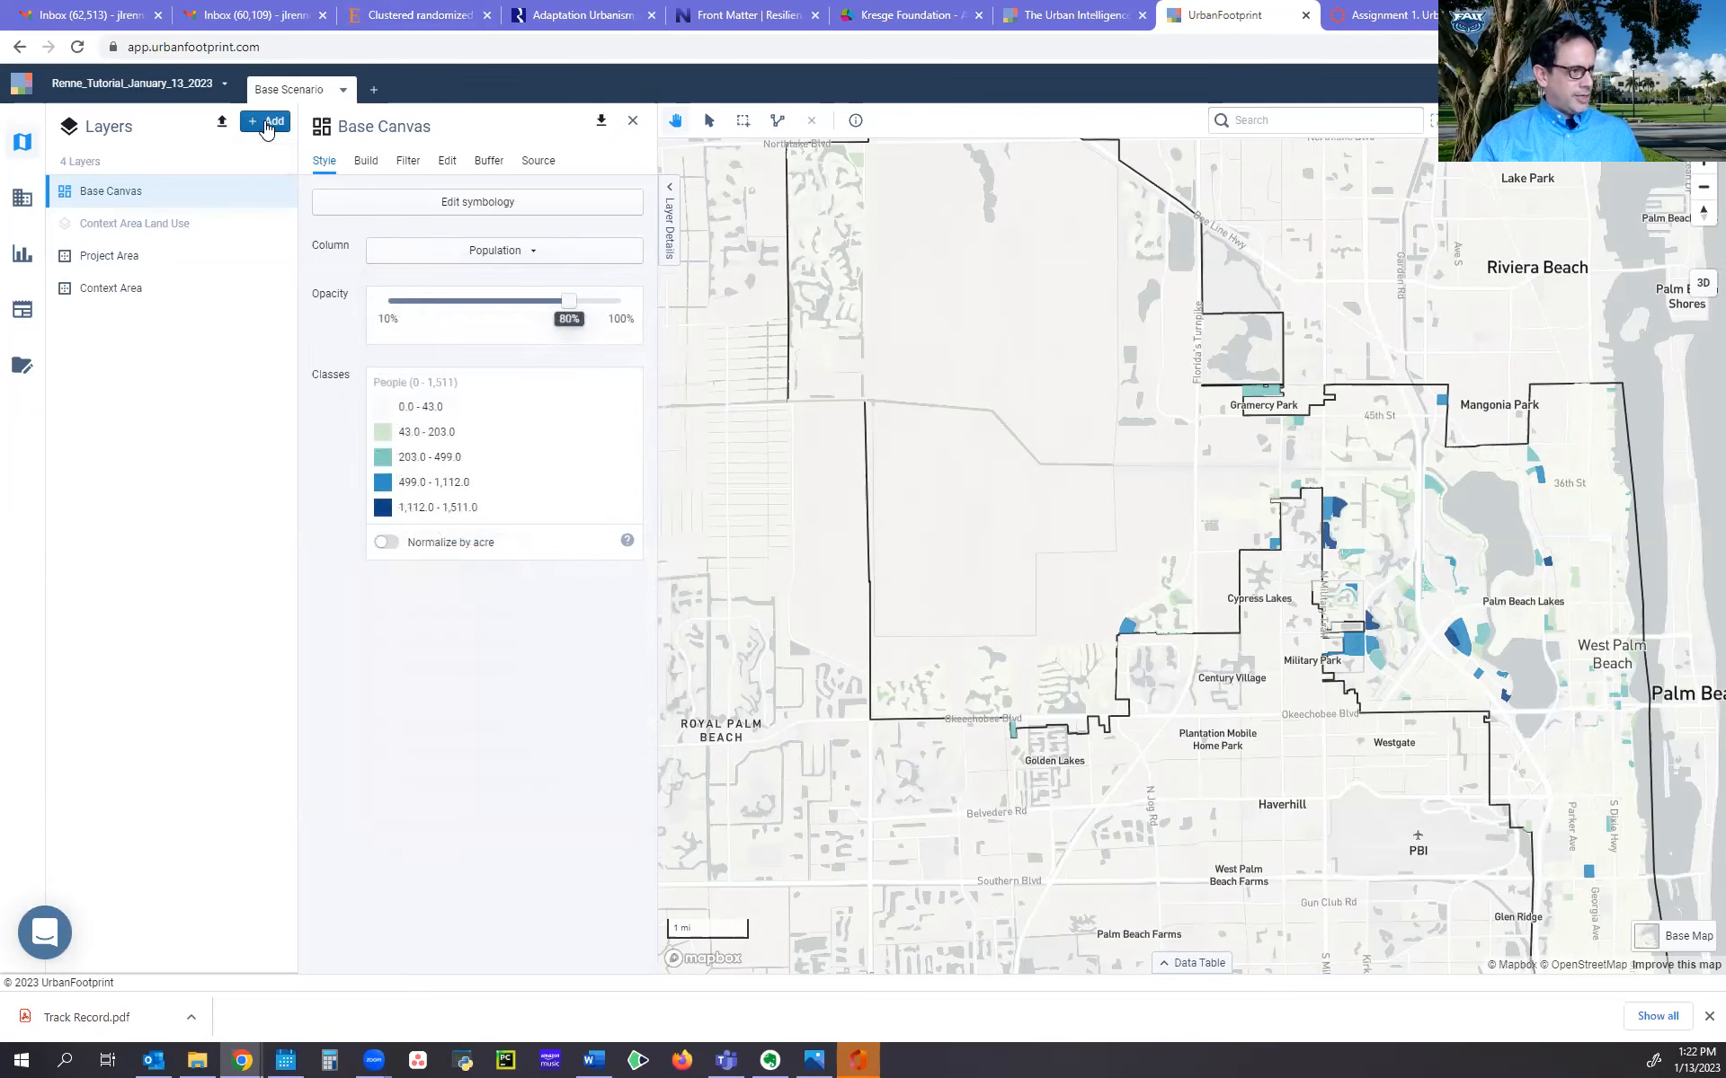
# Look through the COVID-19 cases and deaths layers under Health in the Layer Manager, and close it
pyautogui.click(267, 127)
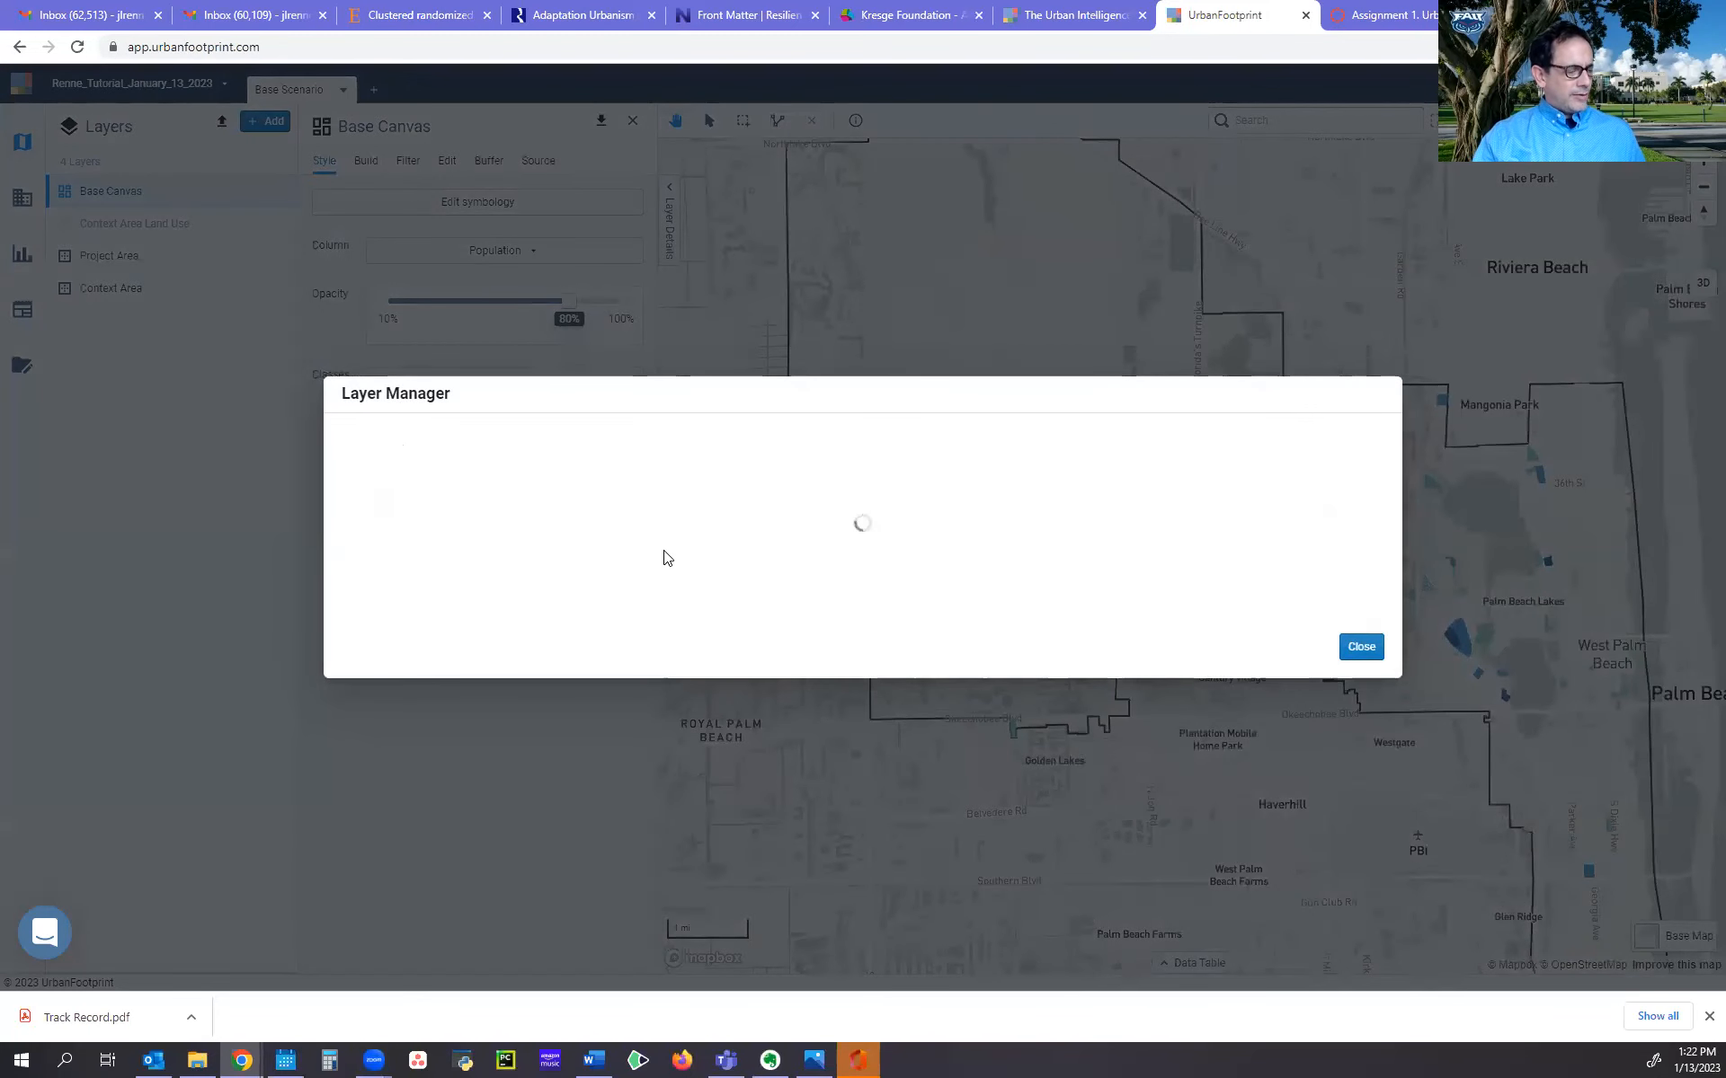
pyautogui.scroll(-1, 563, 500)
pyautogui.scroll(-6, 563, 501)
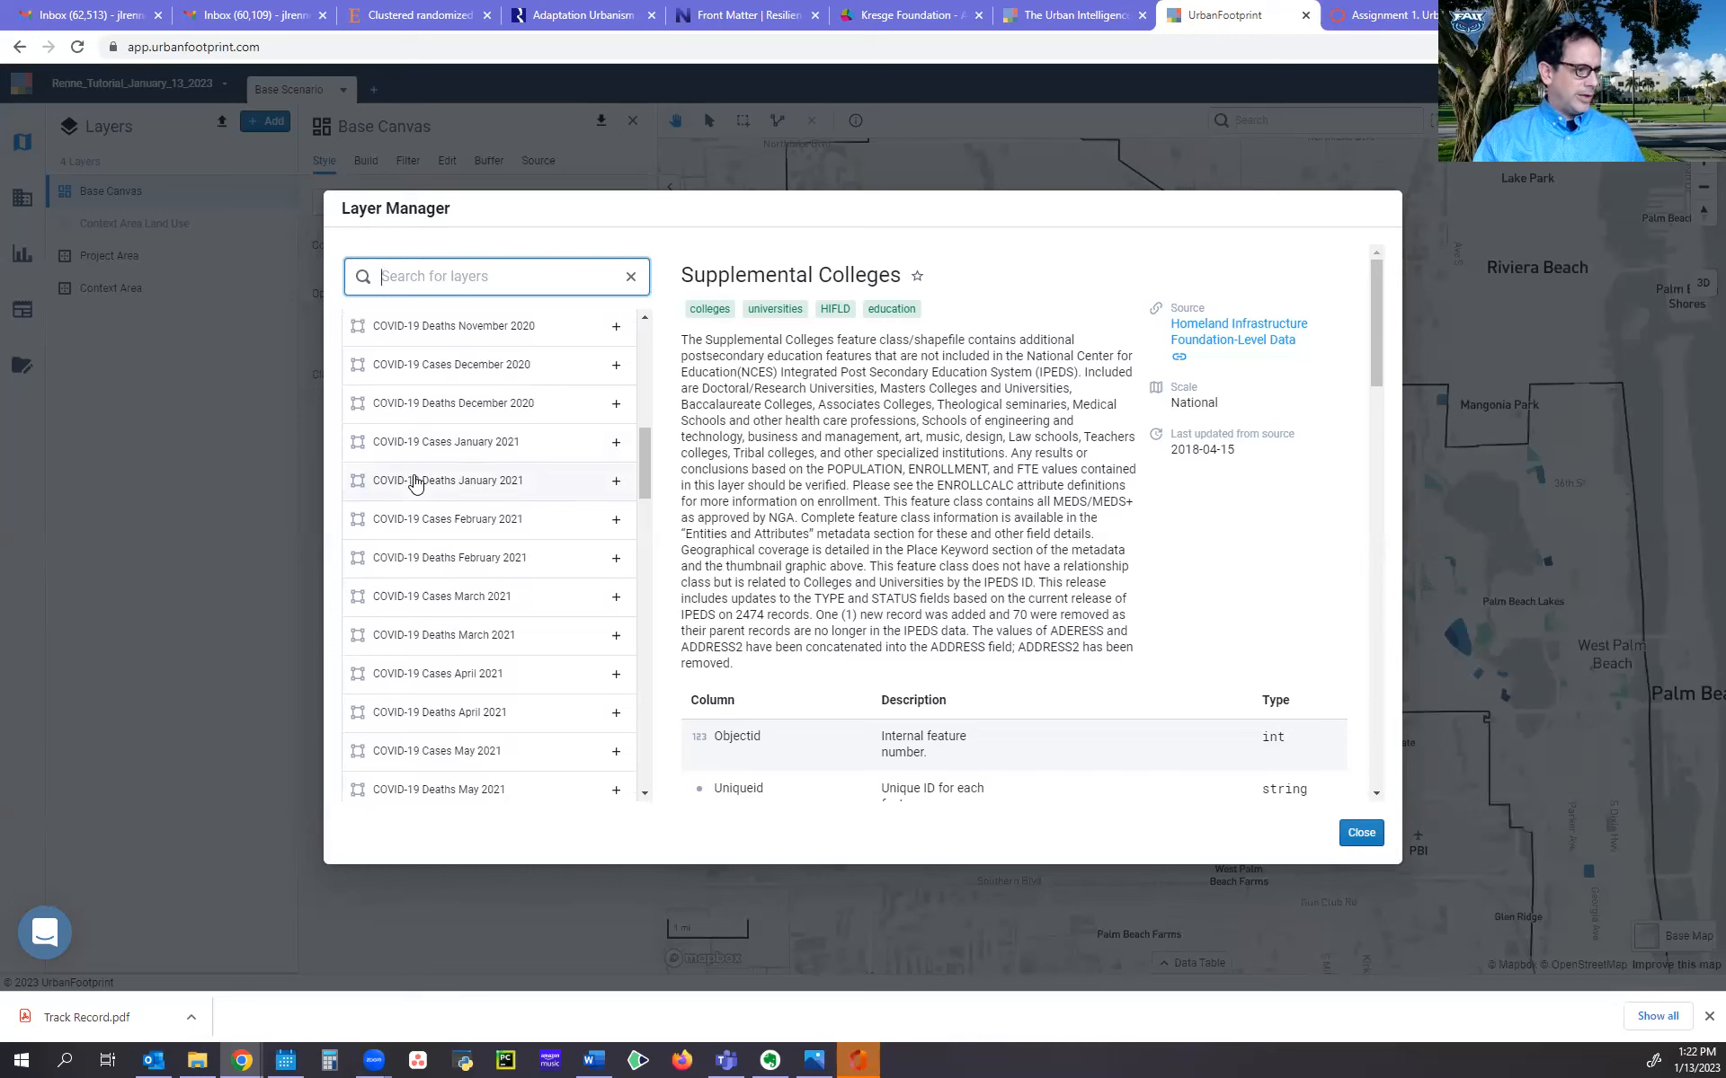
pyautogui.moveTo(645, 456)
pyautogui.mouseDown()
pyautogui.moveTo(650, 642)
pyautogui.moveTo(659, 452)
pyautogui.mouseUp()
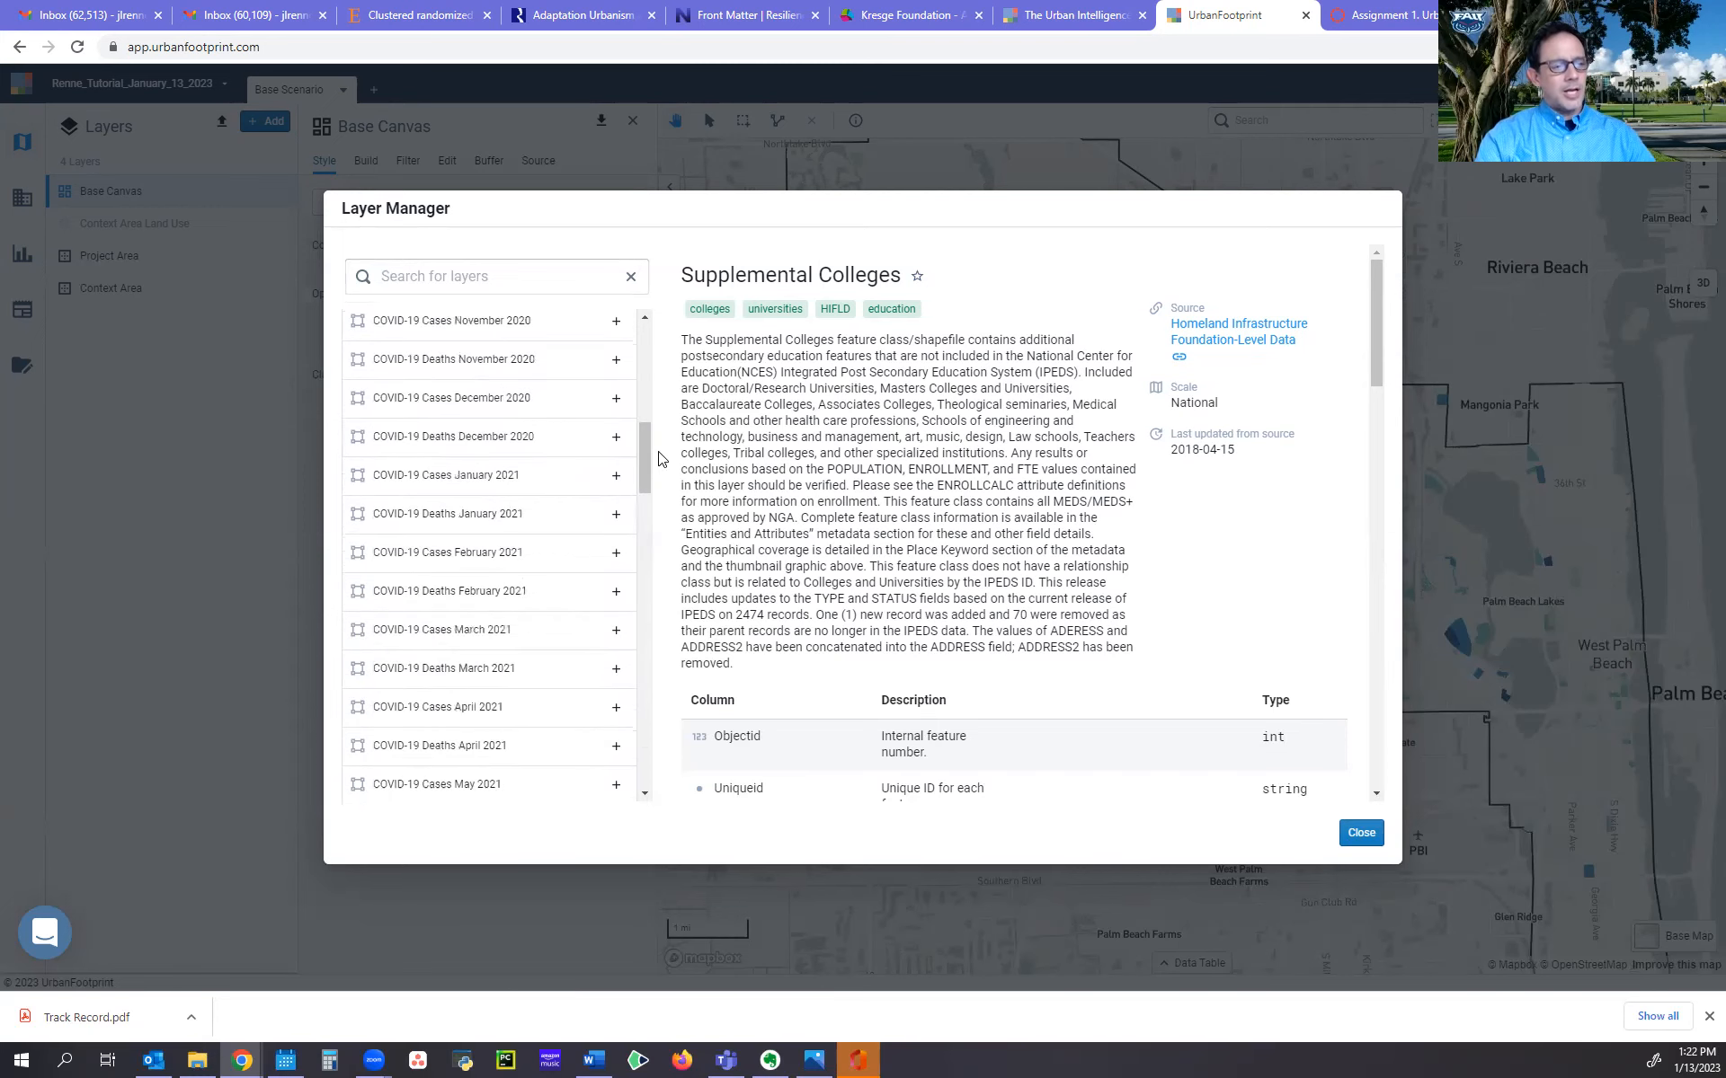
pyautogui.click(1357, 829)
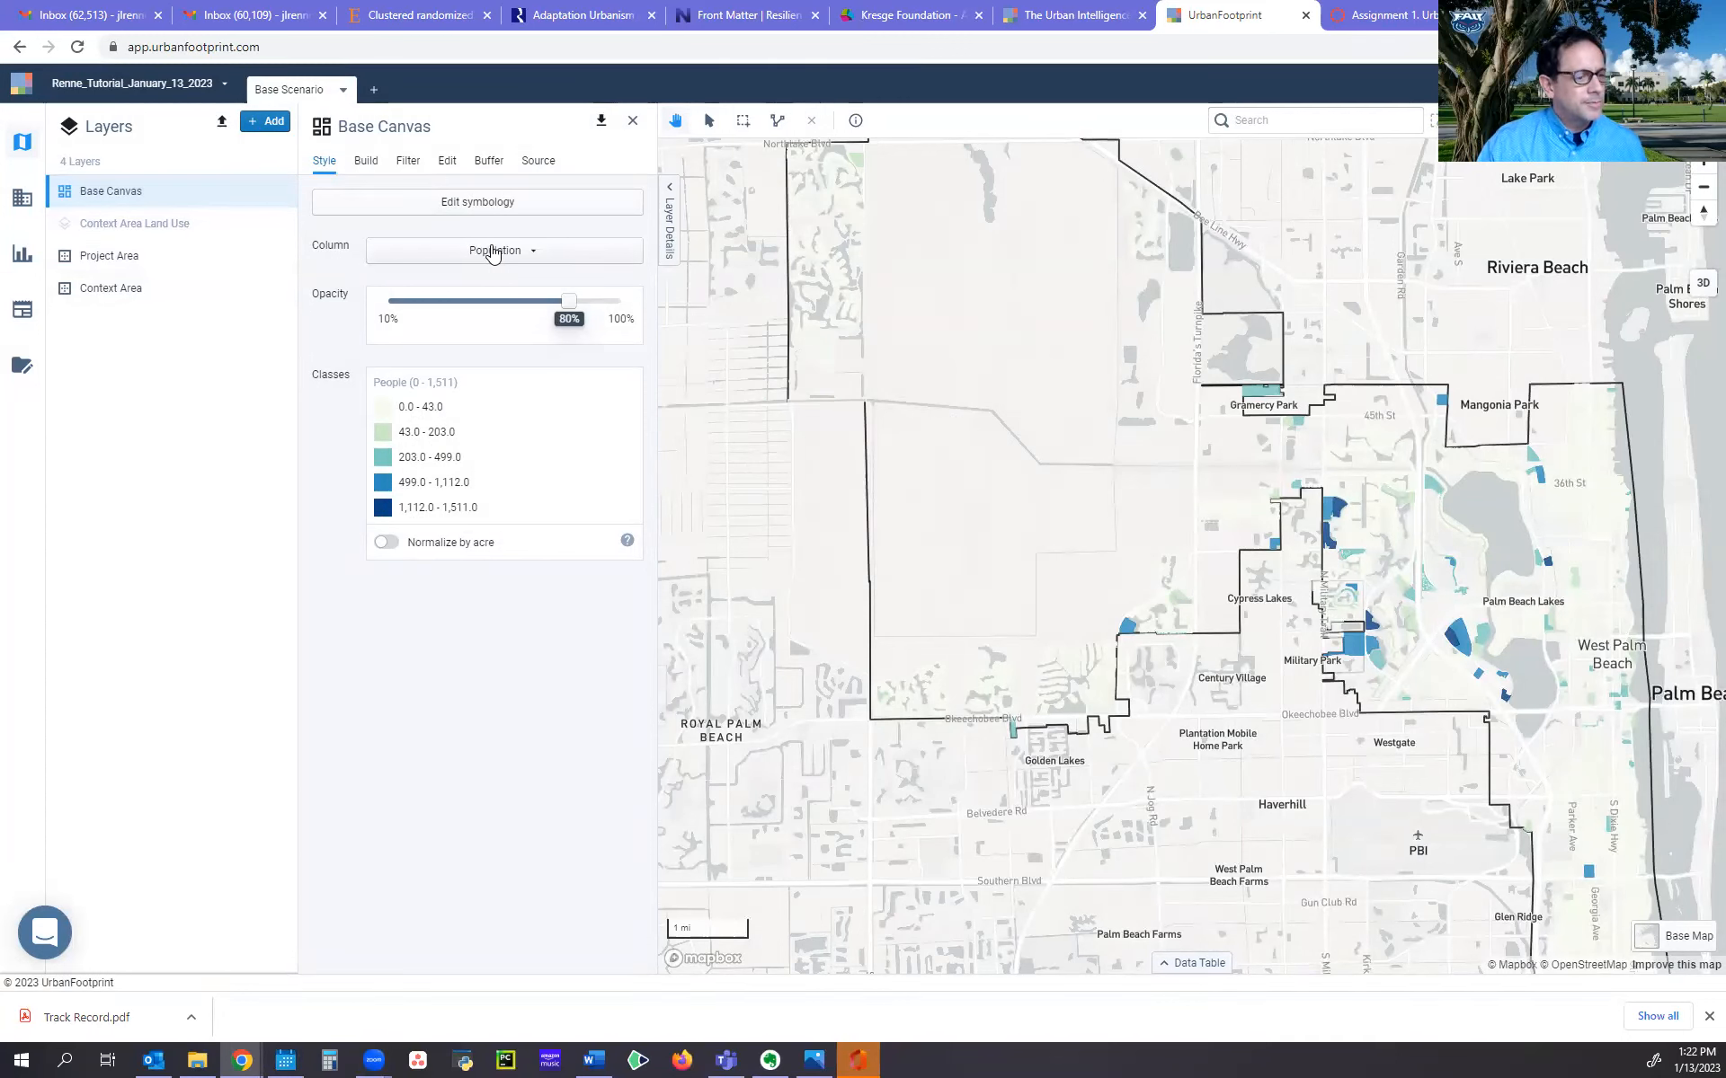
# Show the Base Canvas data table enlarged, examine its household, dwelling and employment columns, and hide it again
pyautogui.click(1167, 966)
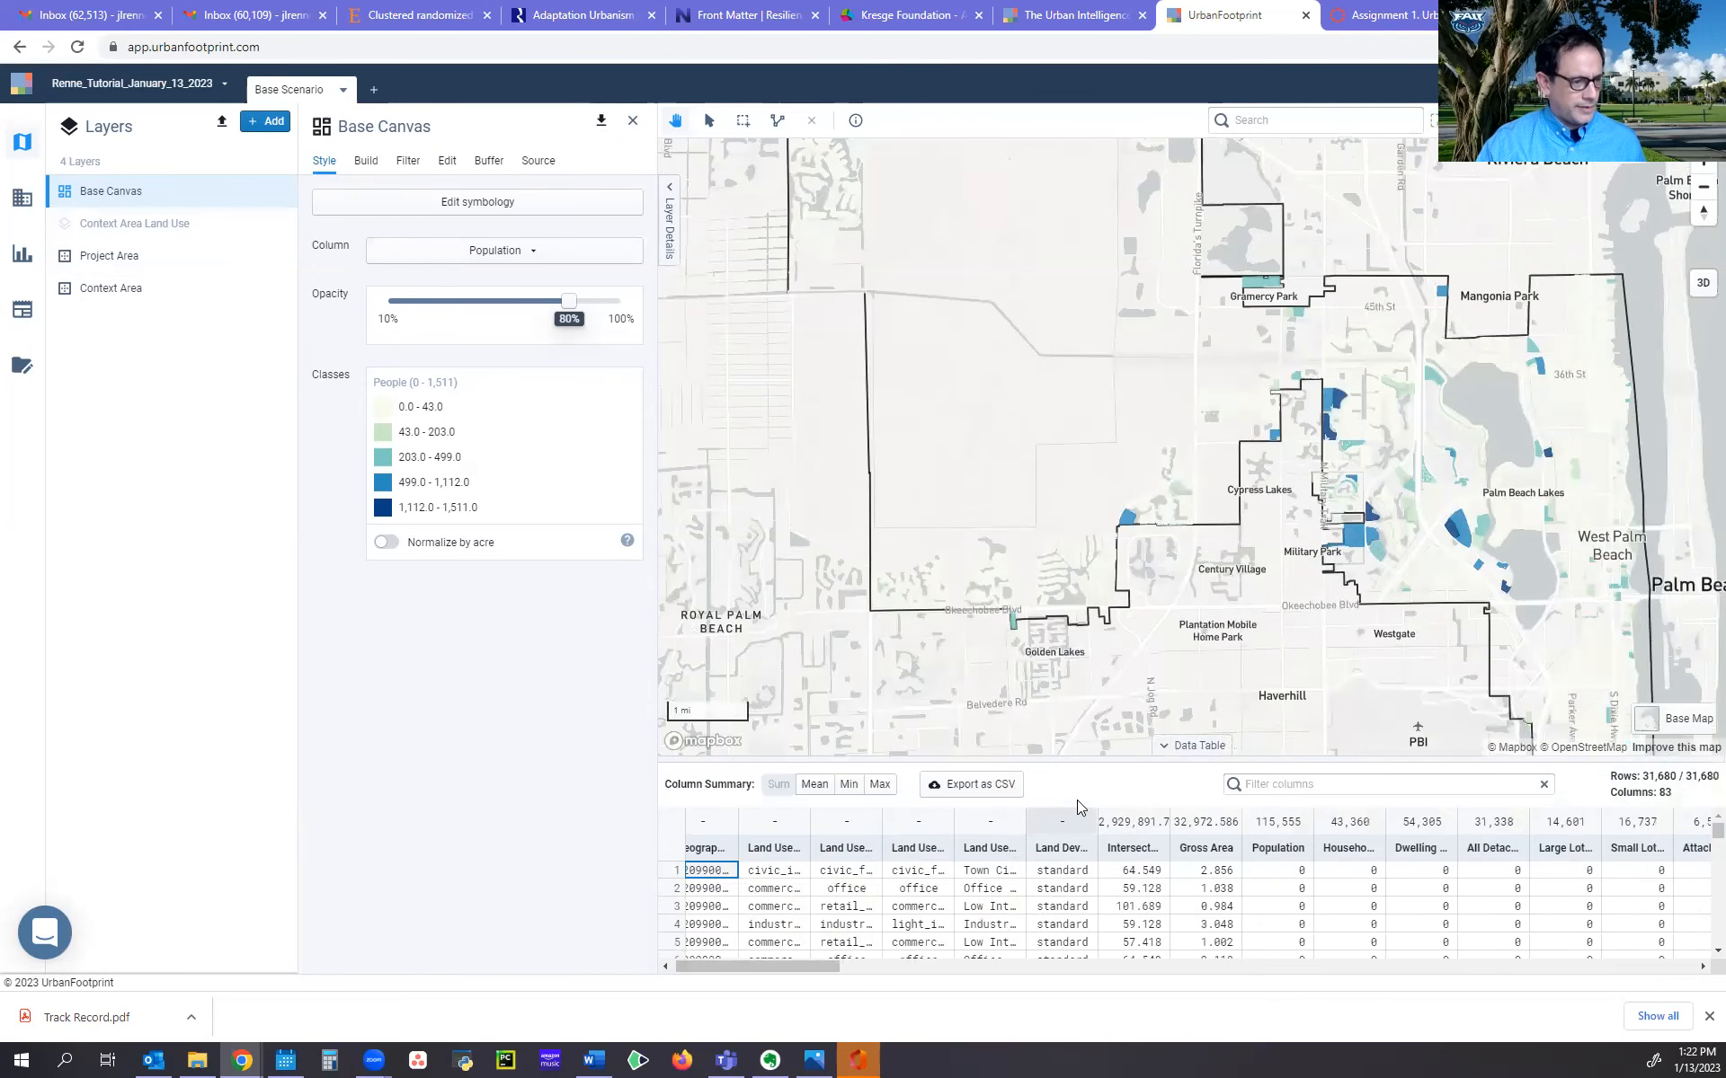
pyautogui.moveTo(1200, 759); pyautogui.dragTo(1200, 438)
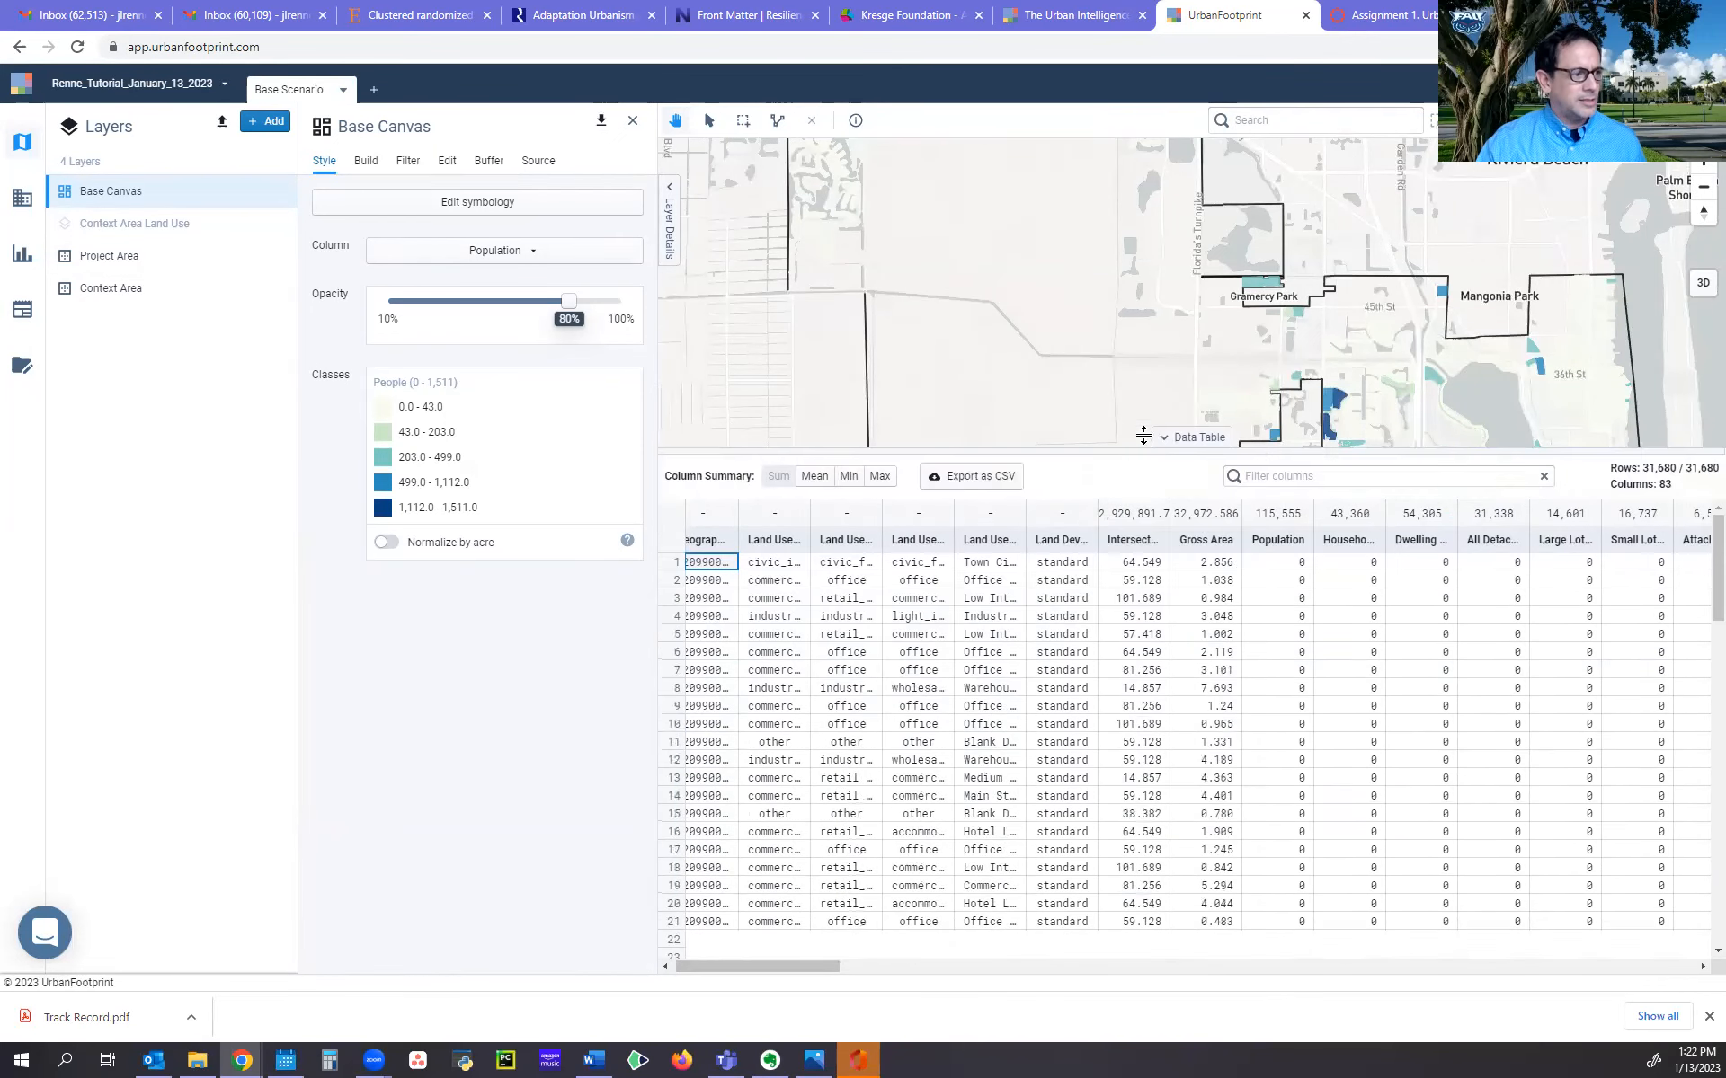
pyautogui.moveTo(827, 965); pyautogui.dragTo(838, 966)
pyautogui.moveTo(969, 986); pyautogui.dragTo(828, 925)
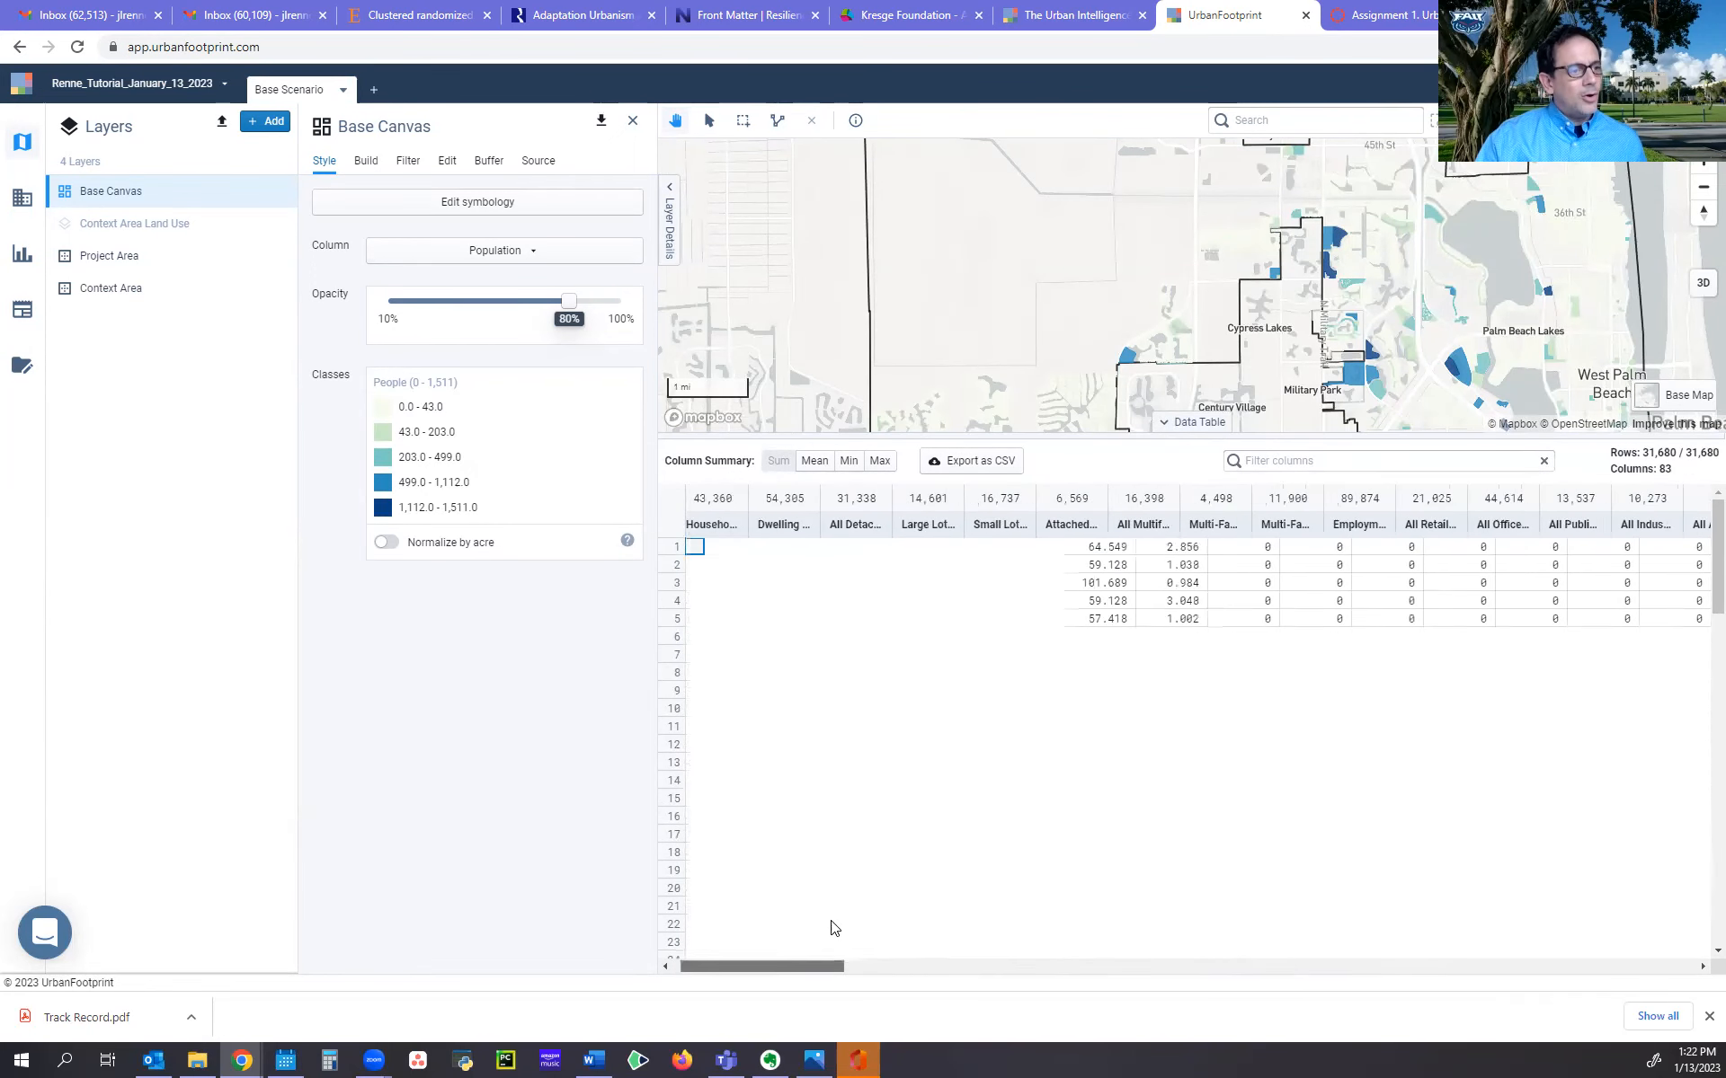
pyautogui.click(1162, 423)
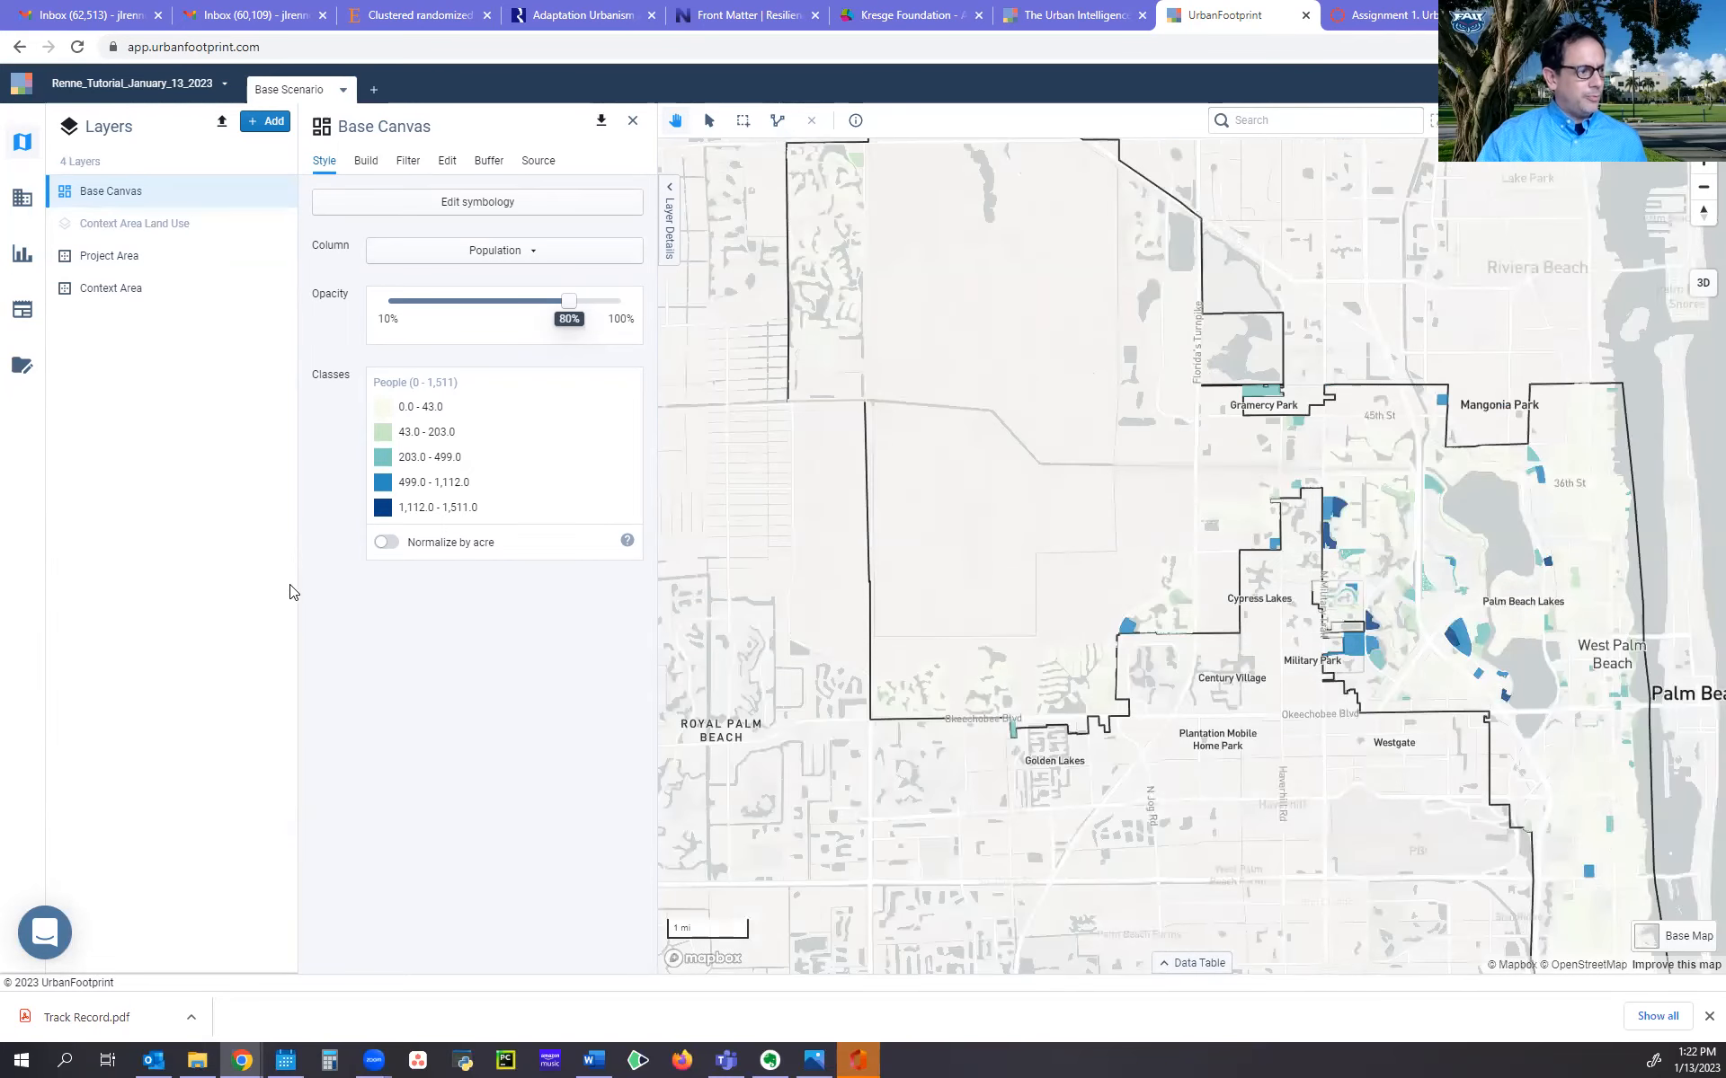
# View the accepted file formats for uploading a new data layer and cancel without uploading
pyautogui.click(218, 125)
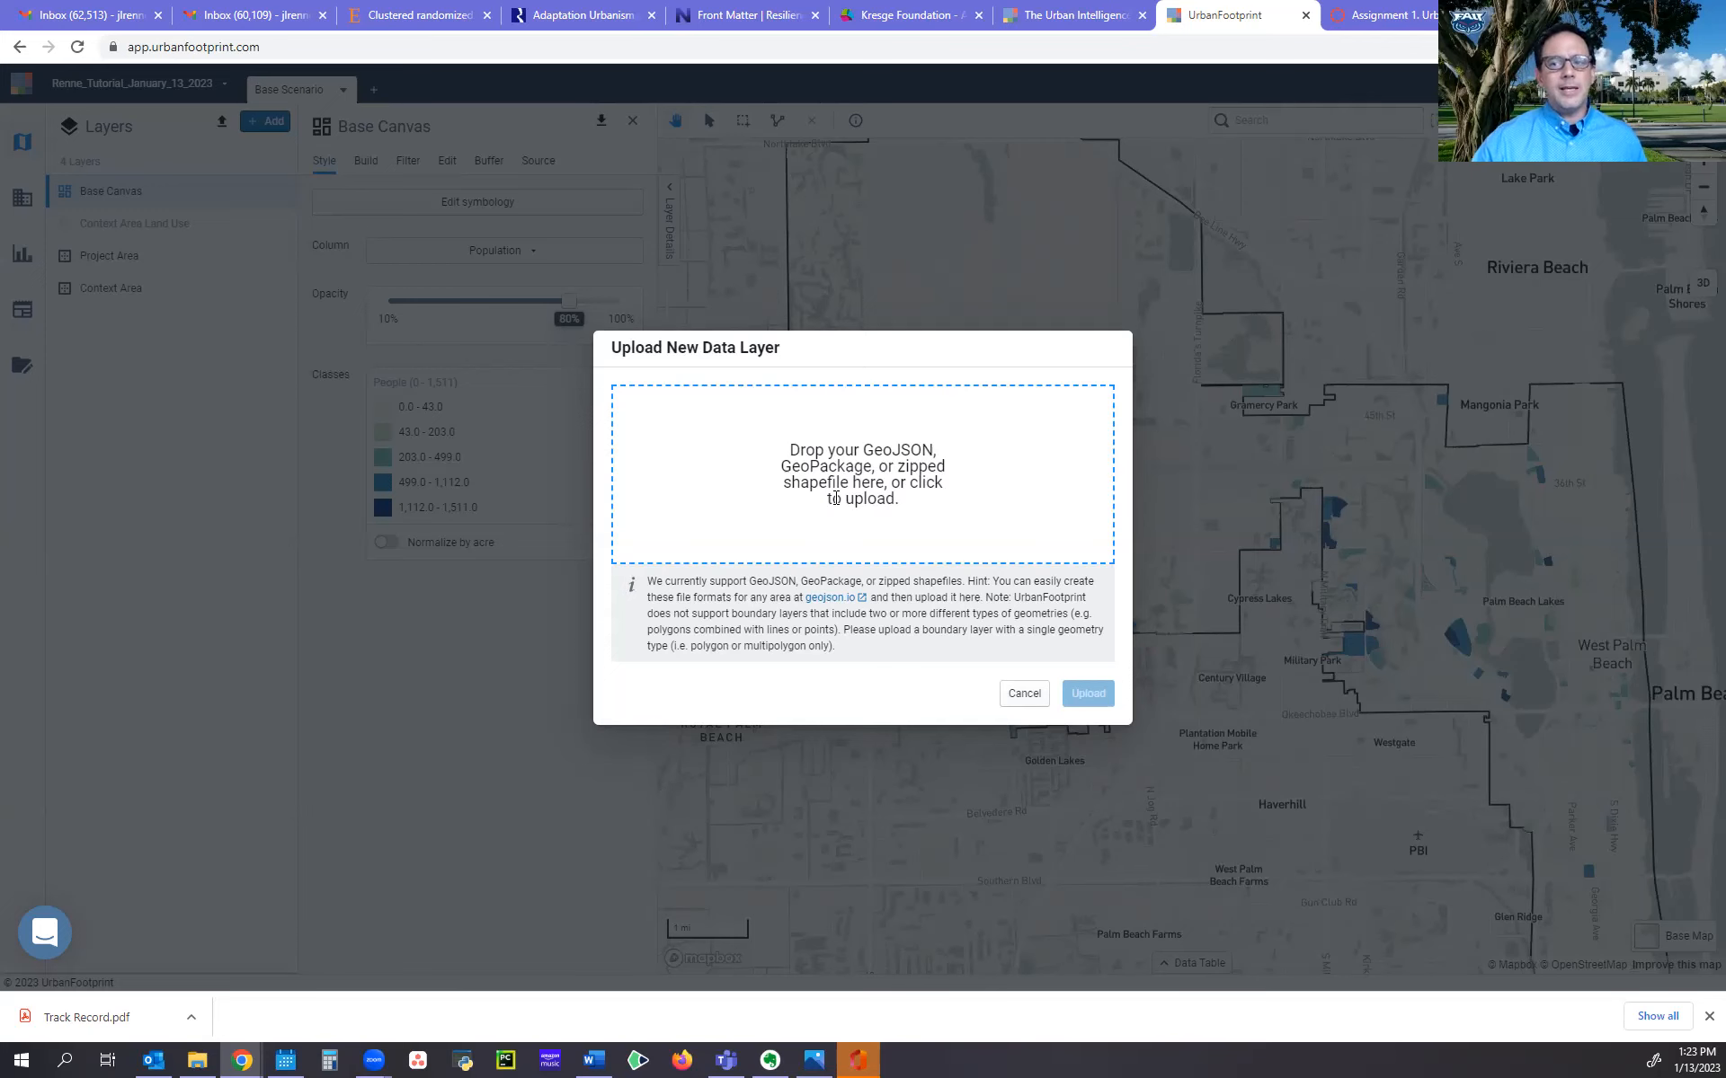
pyautogui.click(1024, 693)
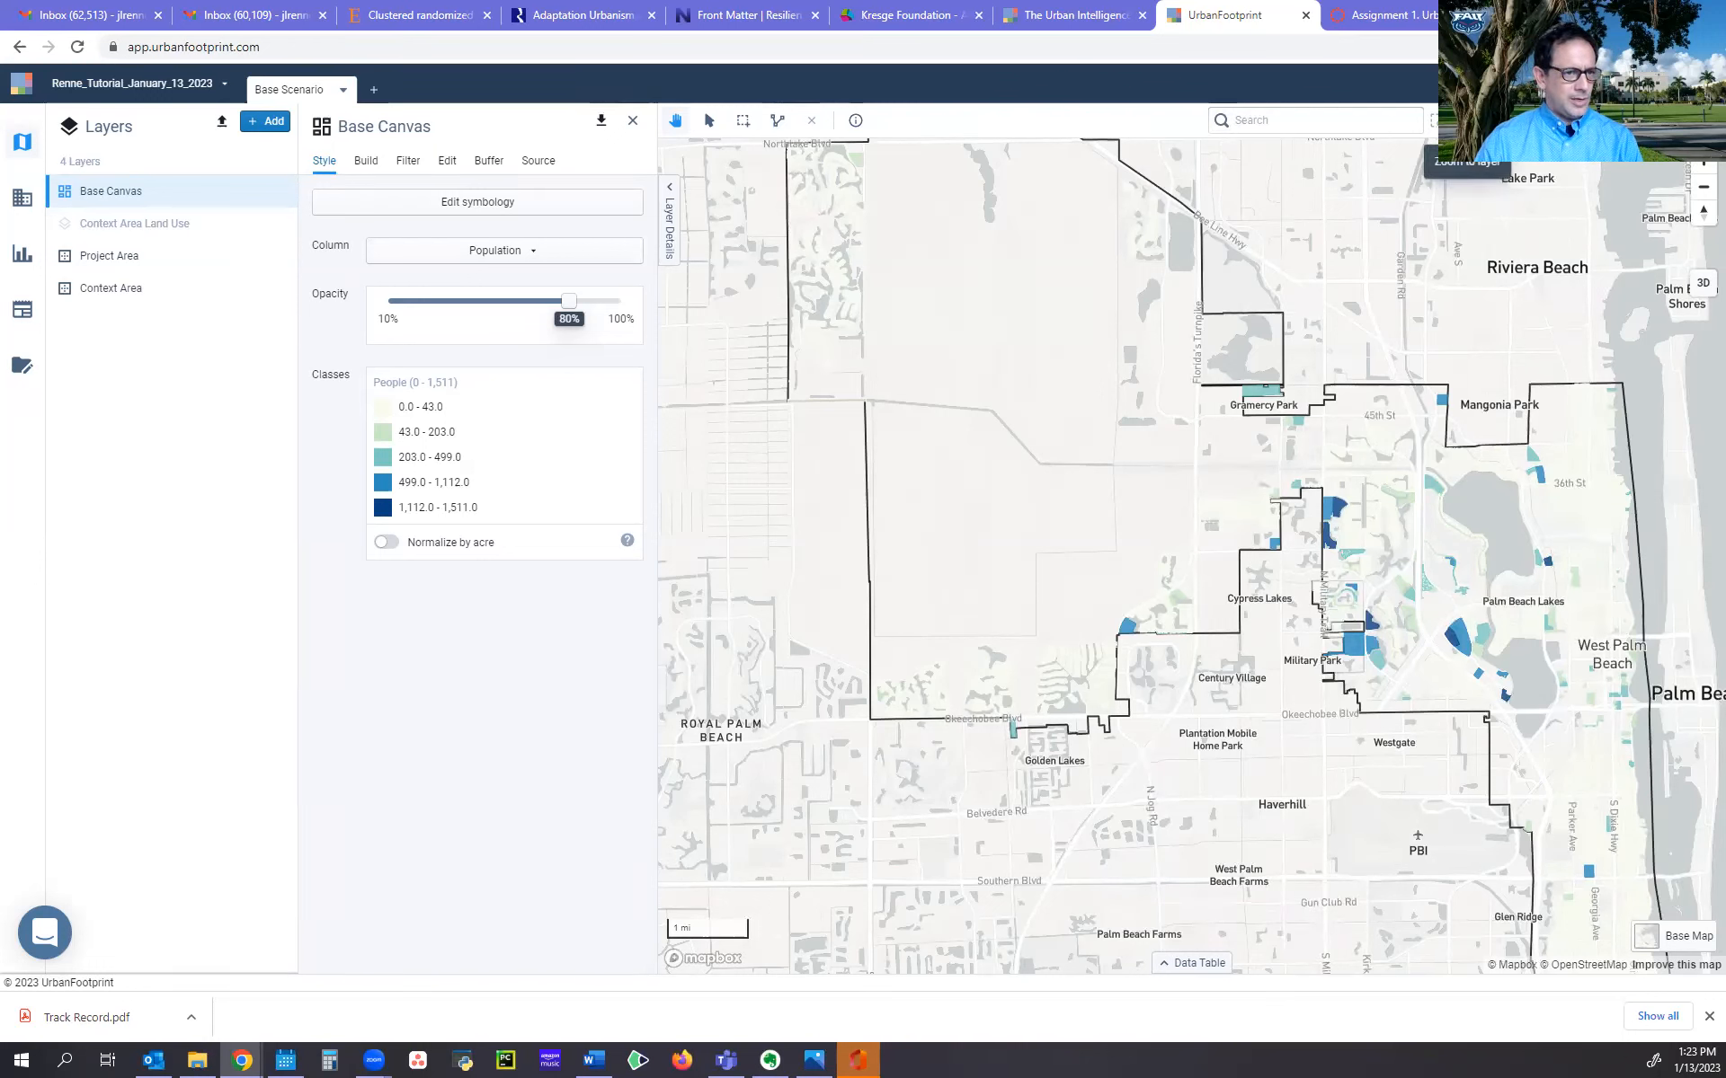
# Zoom the map to the layer's extent and show the Context Area Land Use layer briefly before hiding it
pyautogui.click(1467, 120)
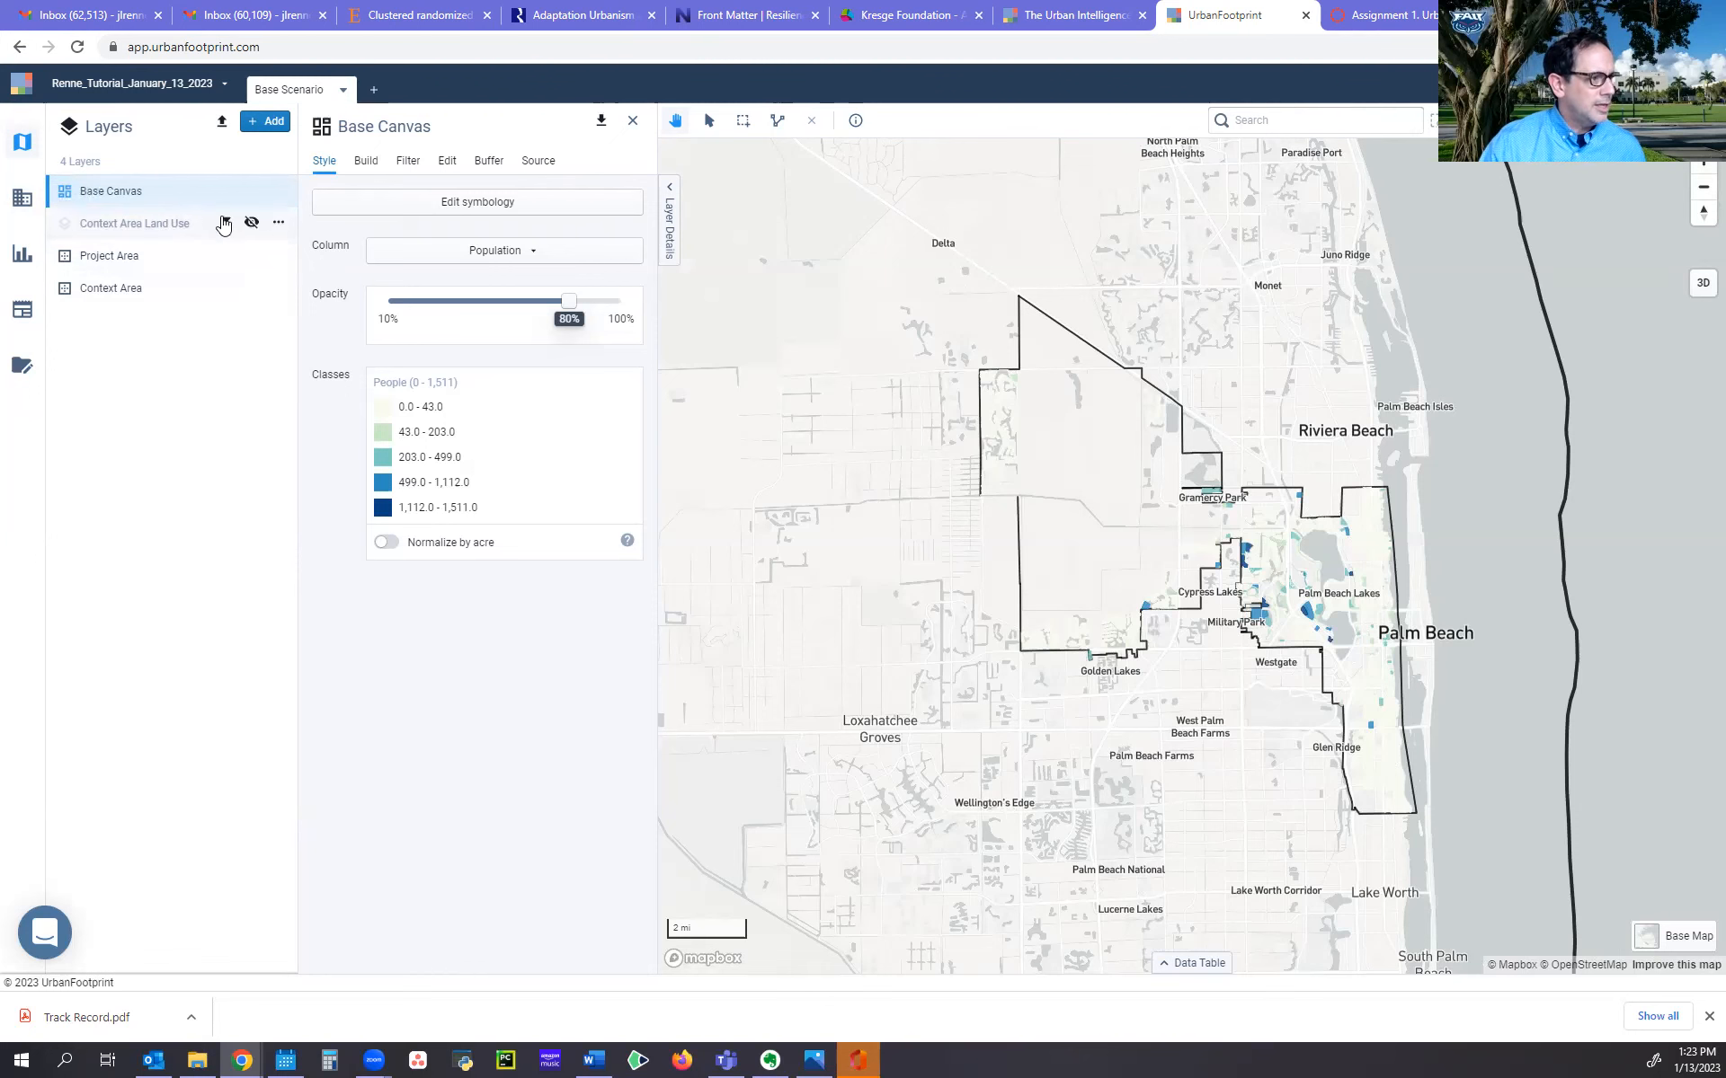
pyautogui.click(250, 223)
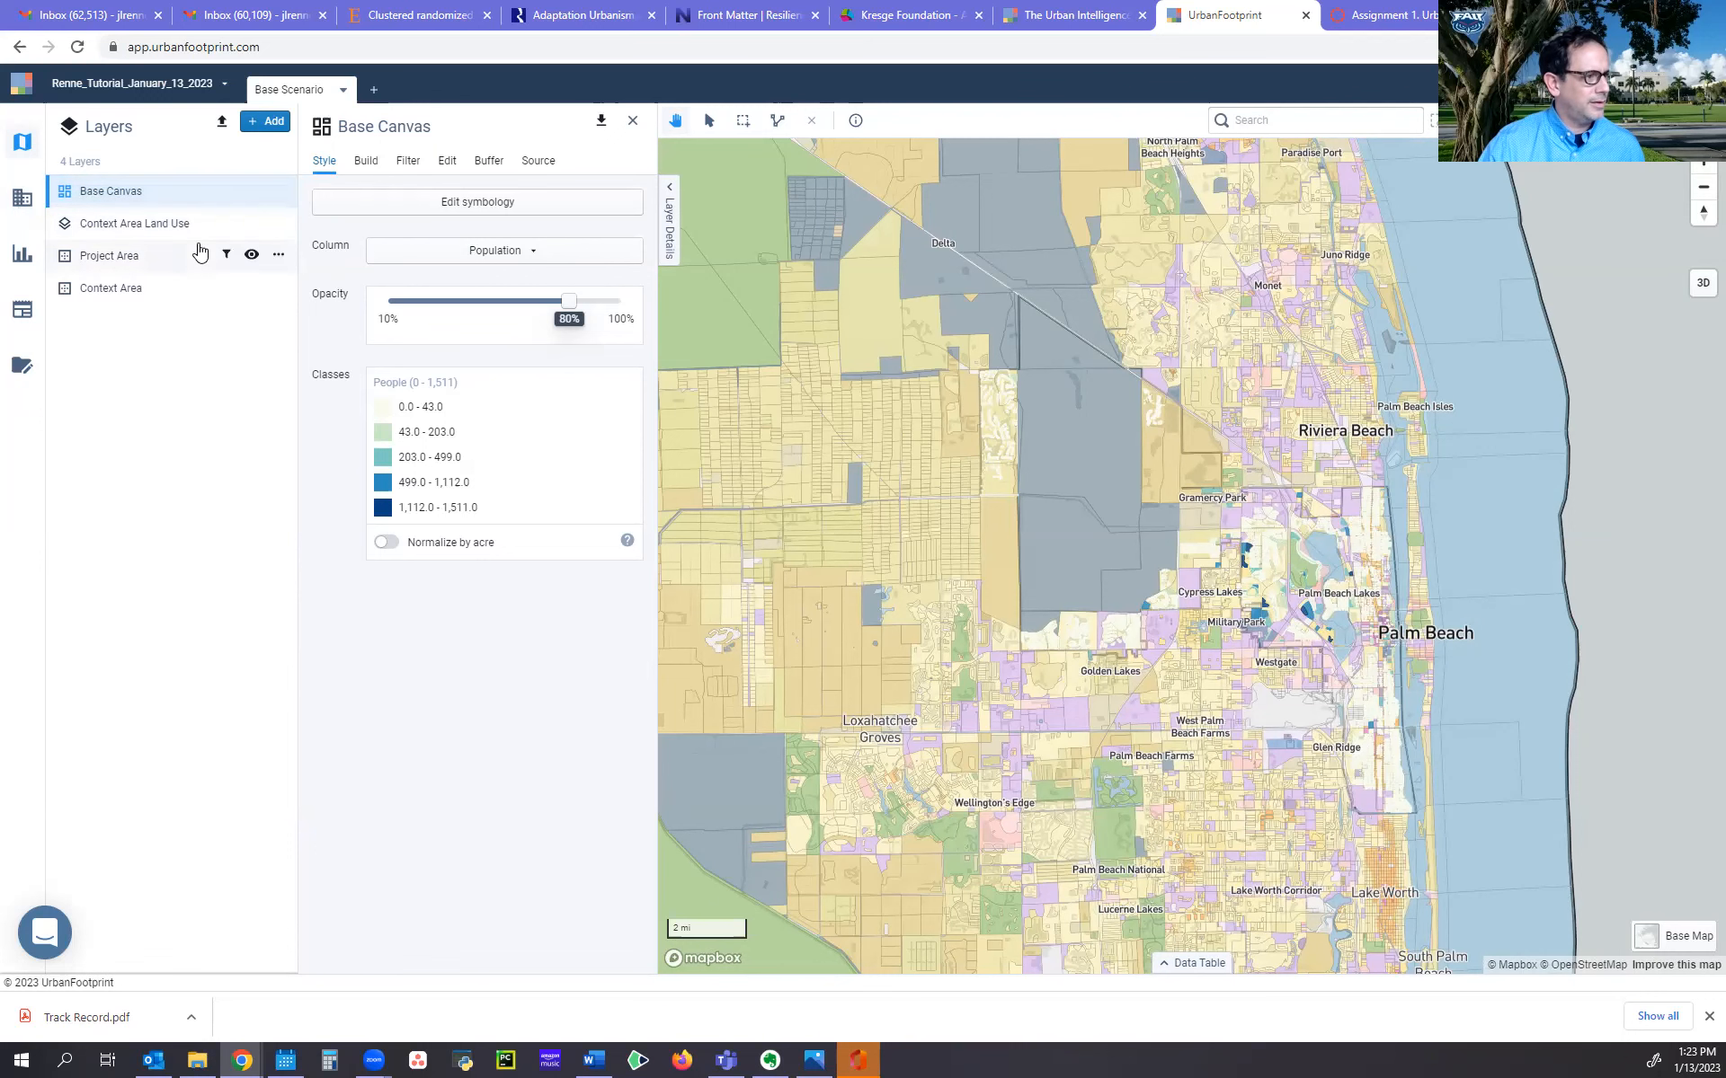
pyautogui.click(251, 222)
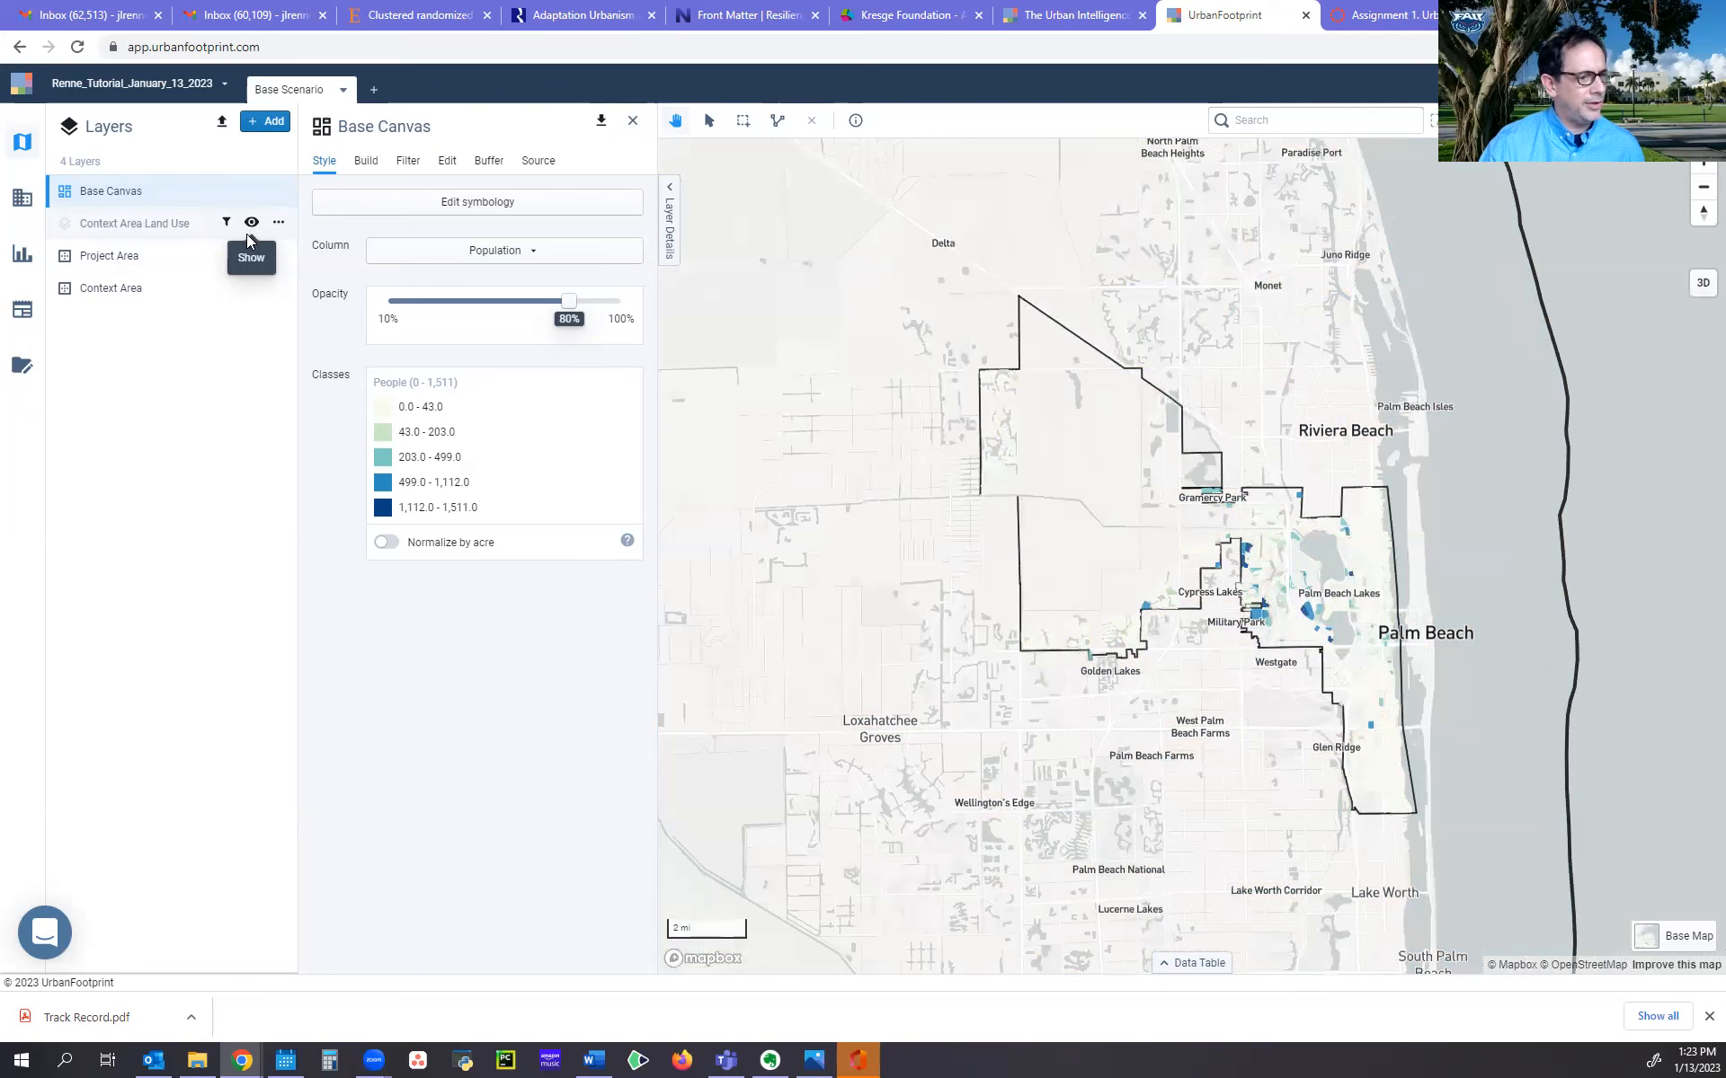
# Style the Base Canvas by Land Use Category (L3) and close its layer details
pyautogui.click(549, 250)
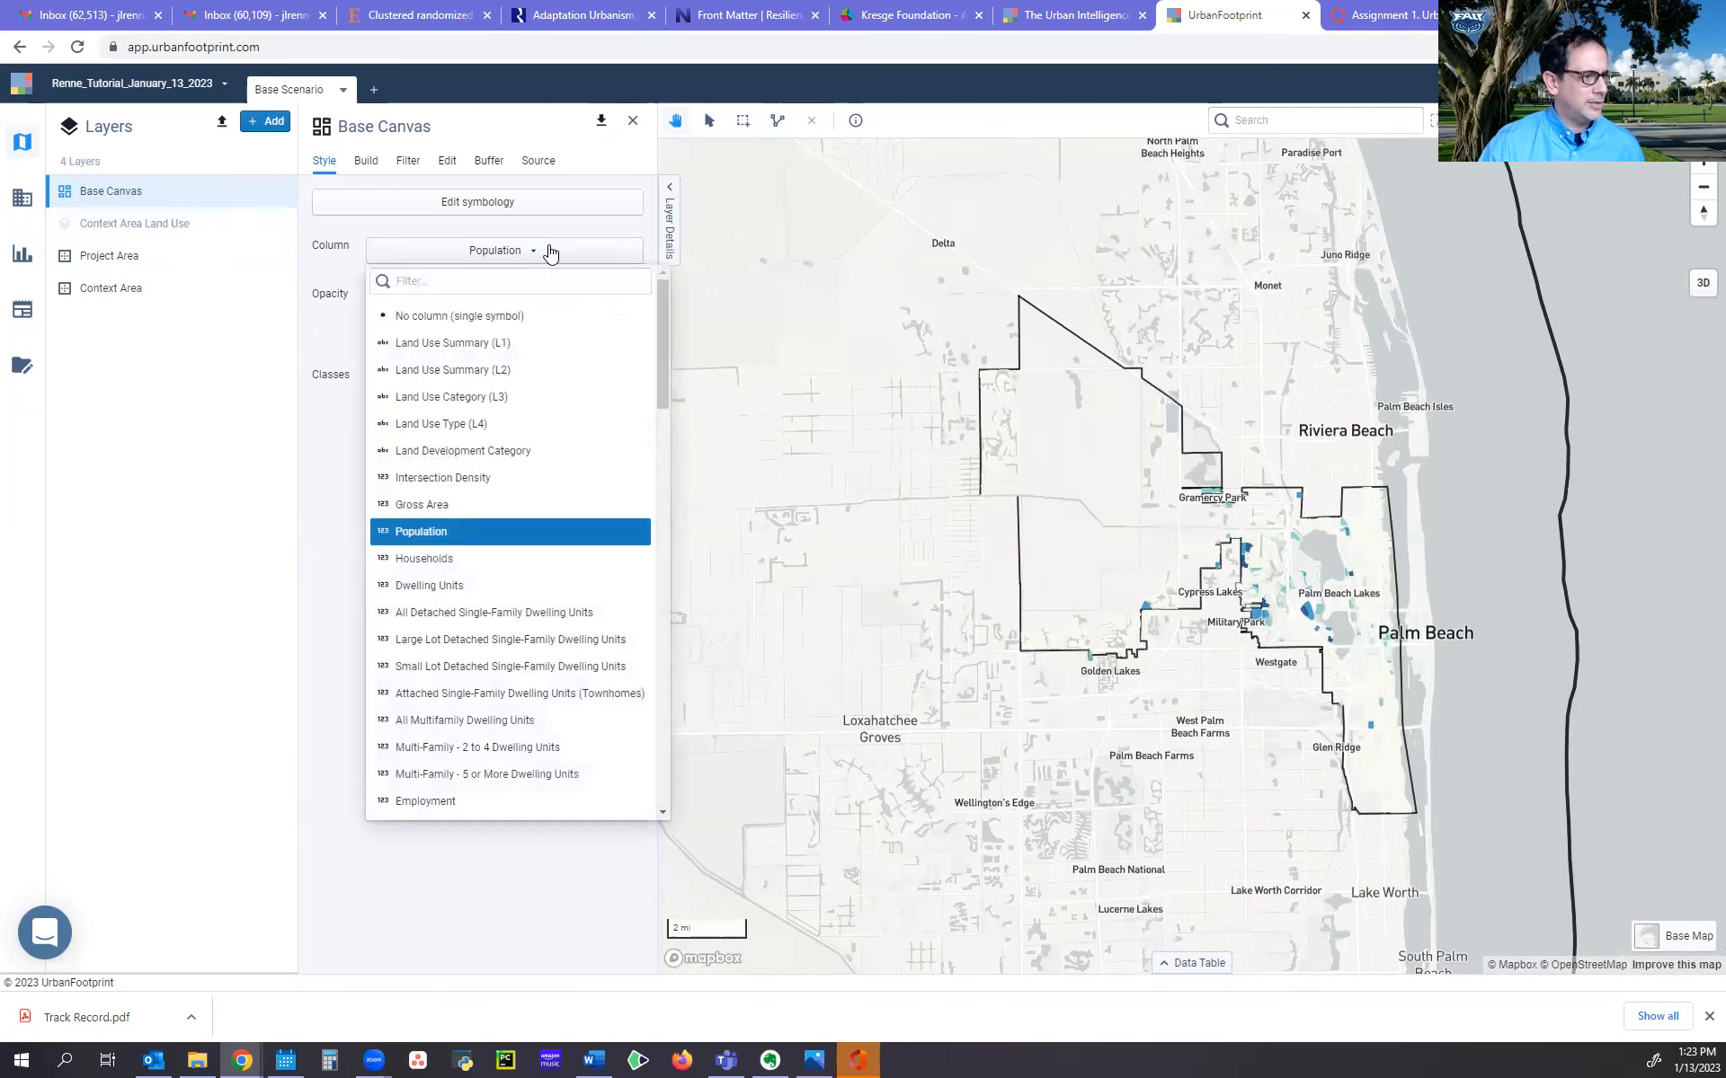
pyautogui.click(495, 393)
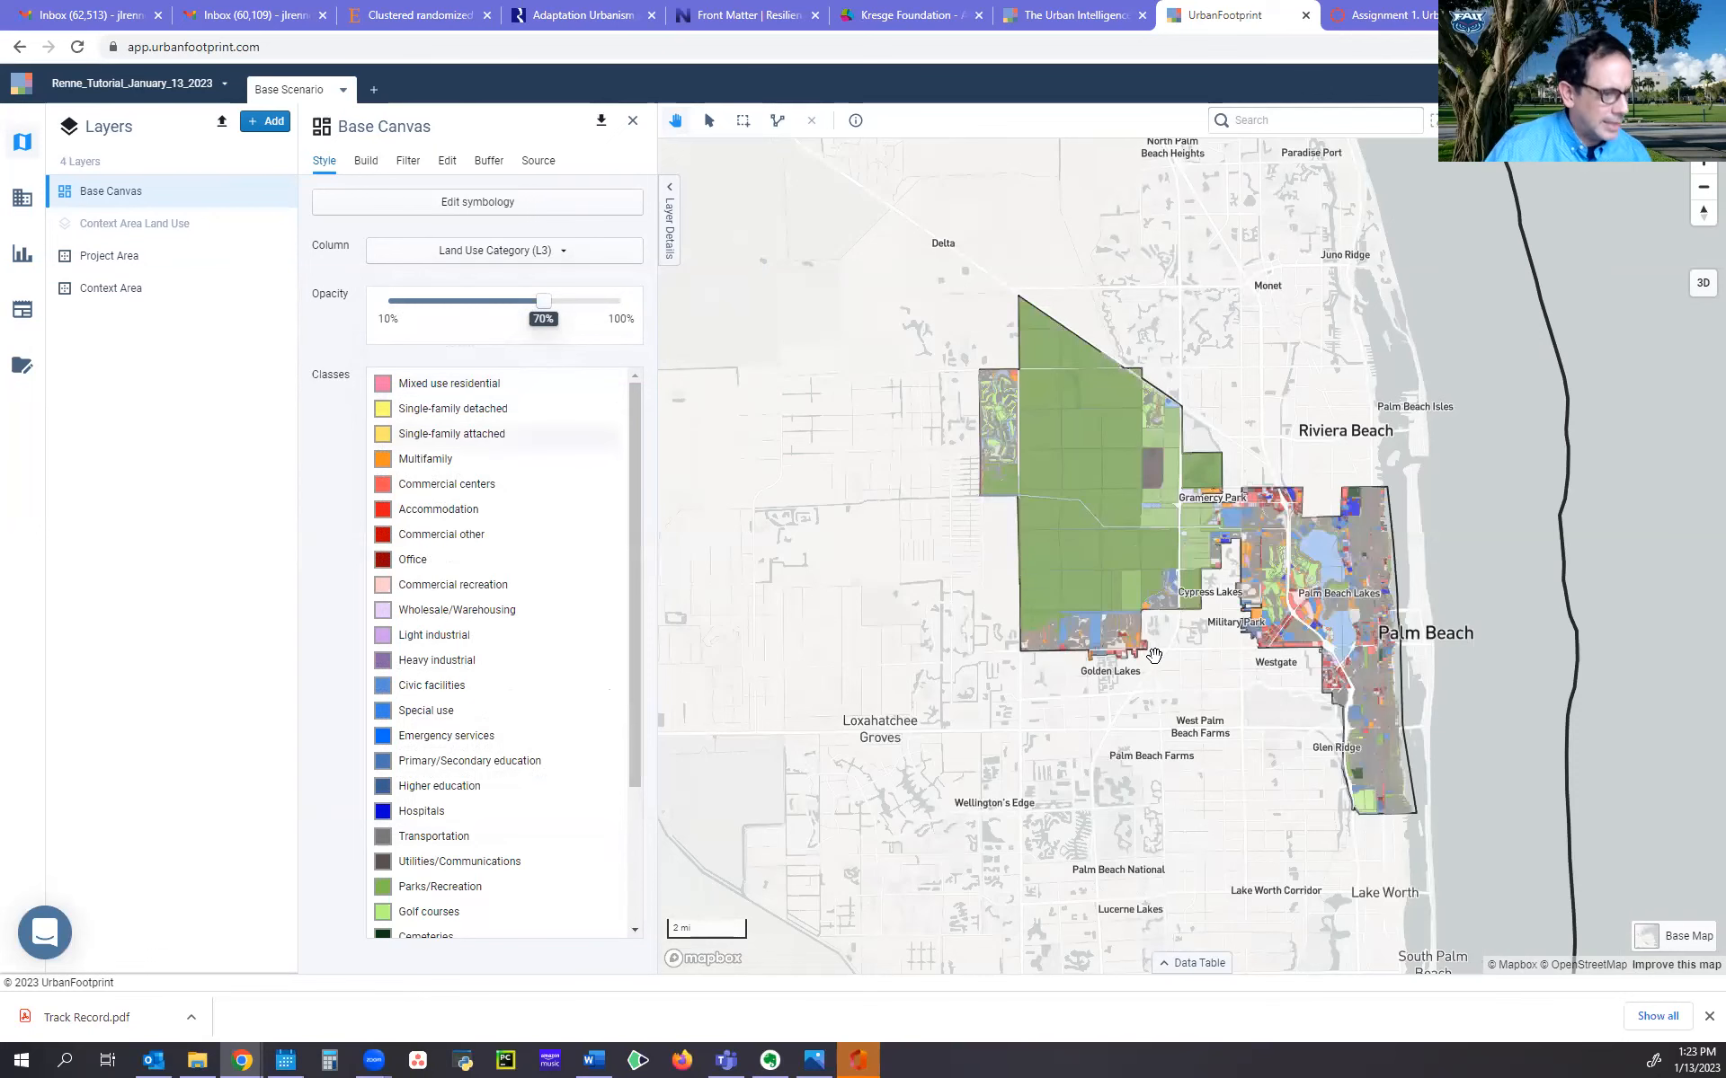
pyautogui.click(633, 120)
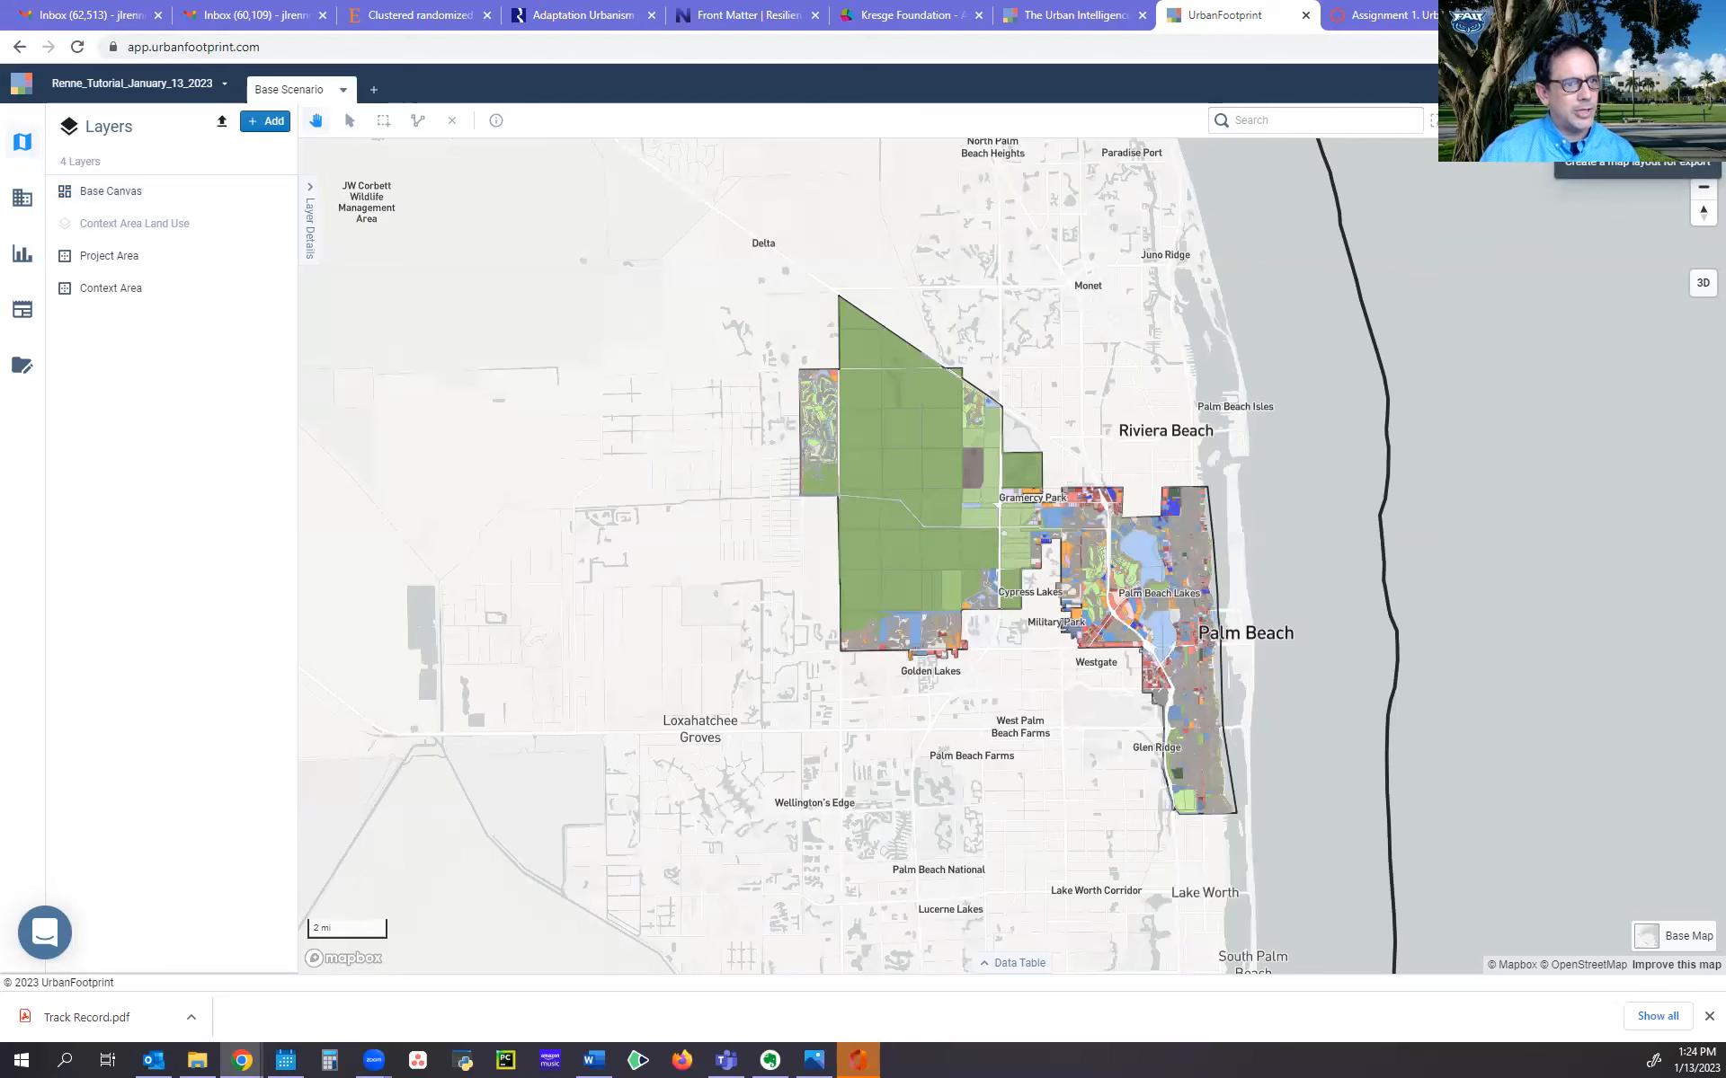
# Start a map layout for export and set it to a portrait 11" × 17" page
pyautogui.click(1704, 120)
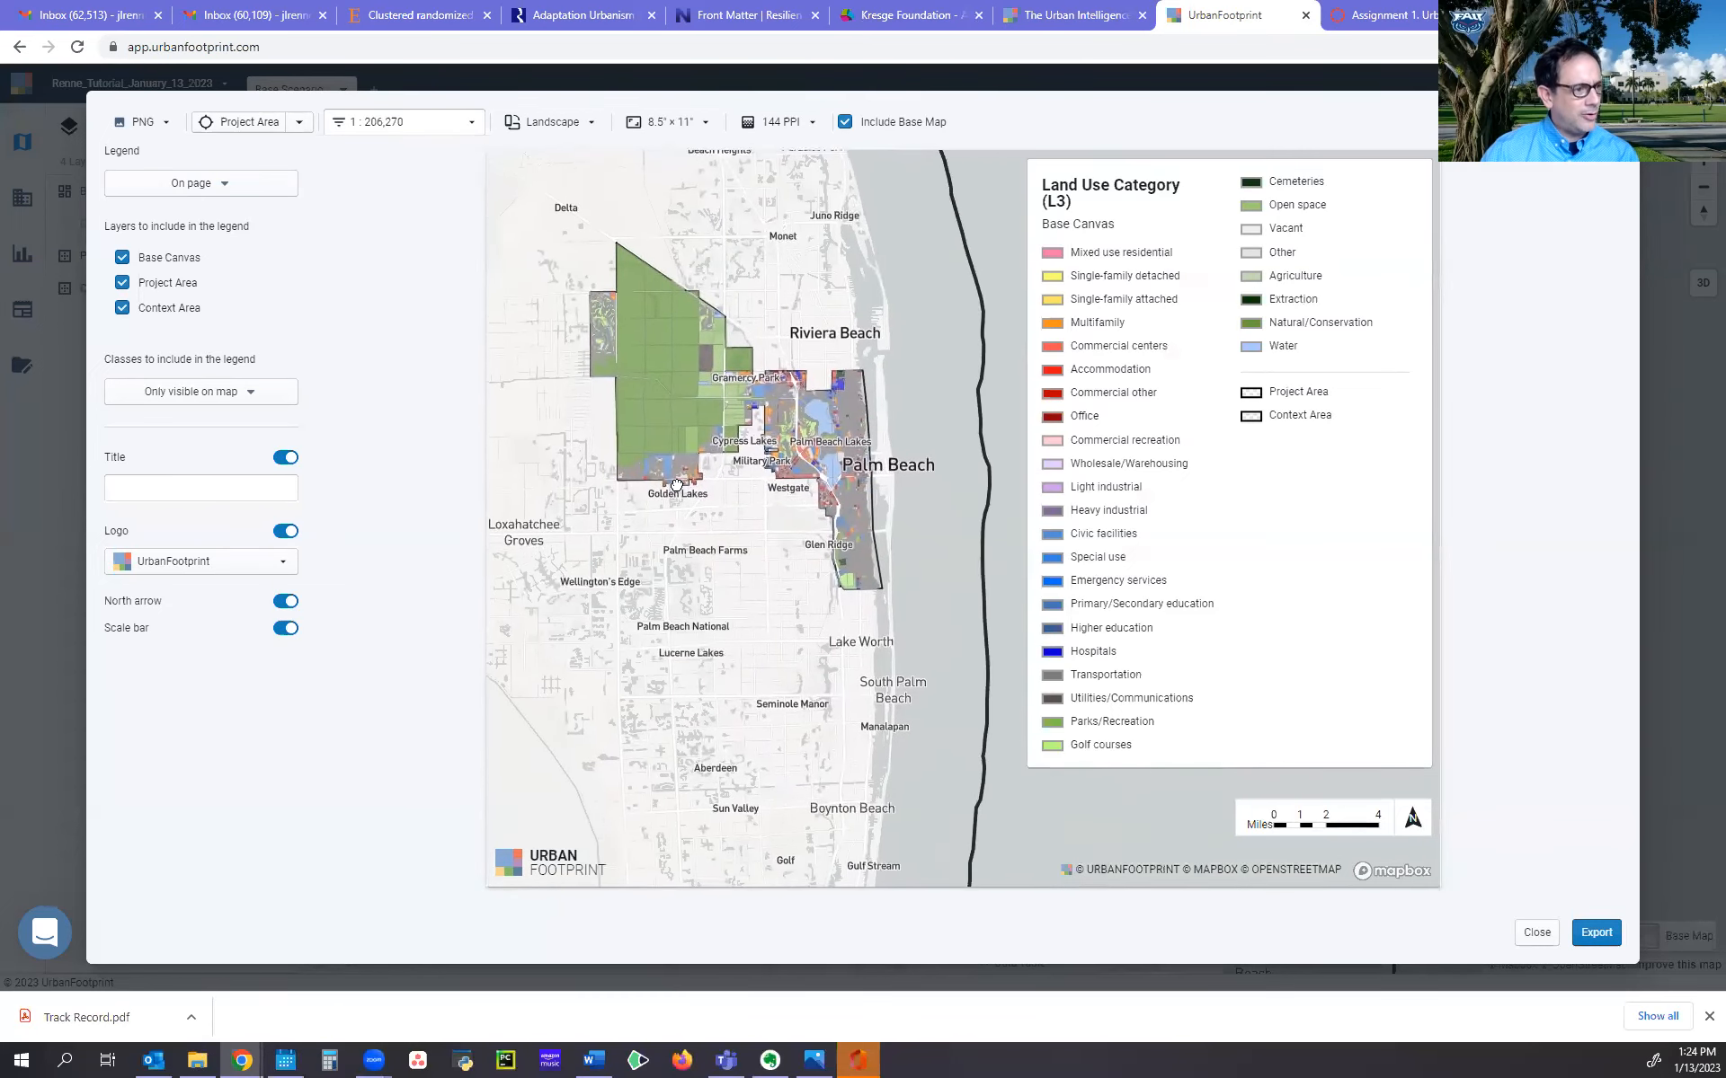
pyautogui.moveTo(828, 538); pyautogui.dragTo(816, 517)
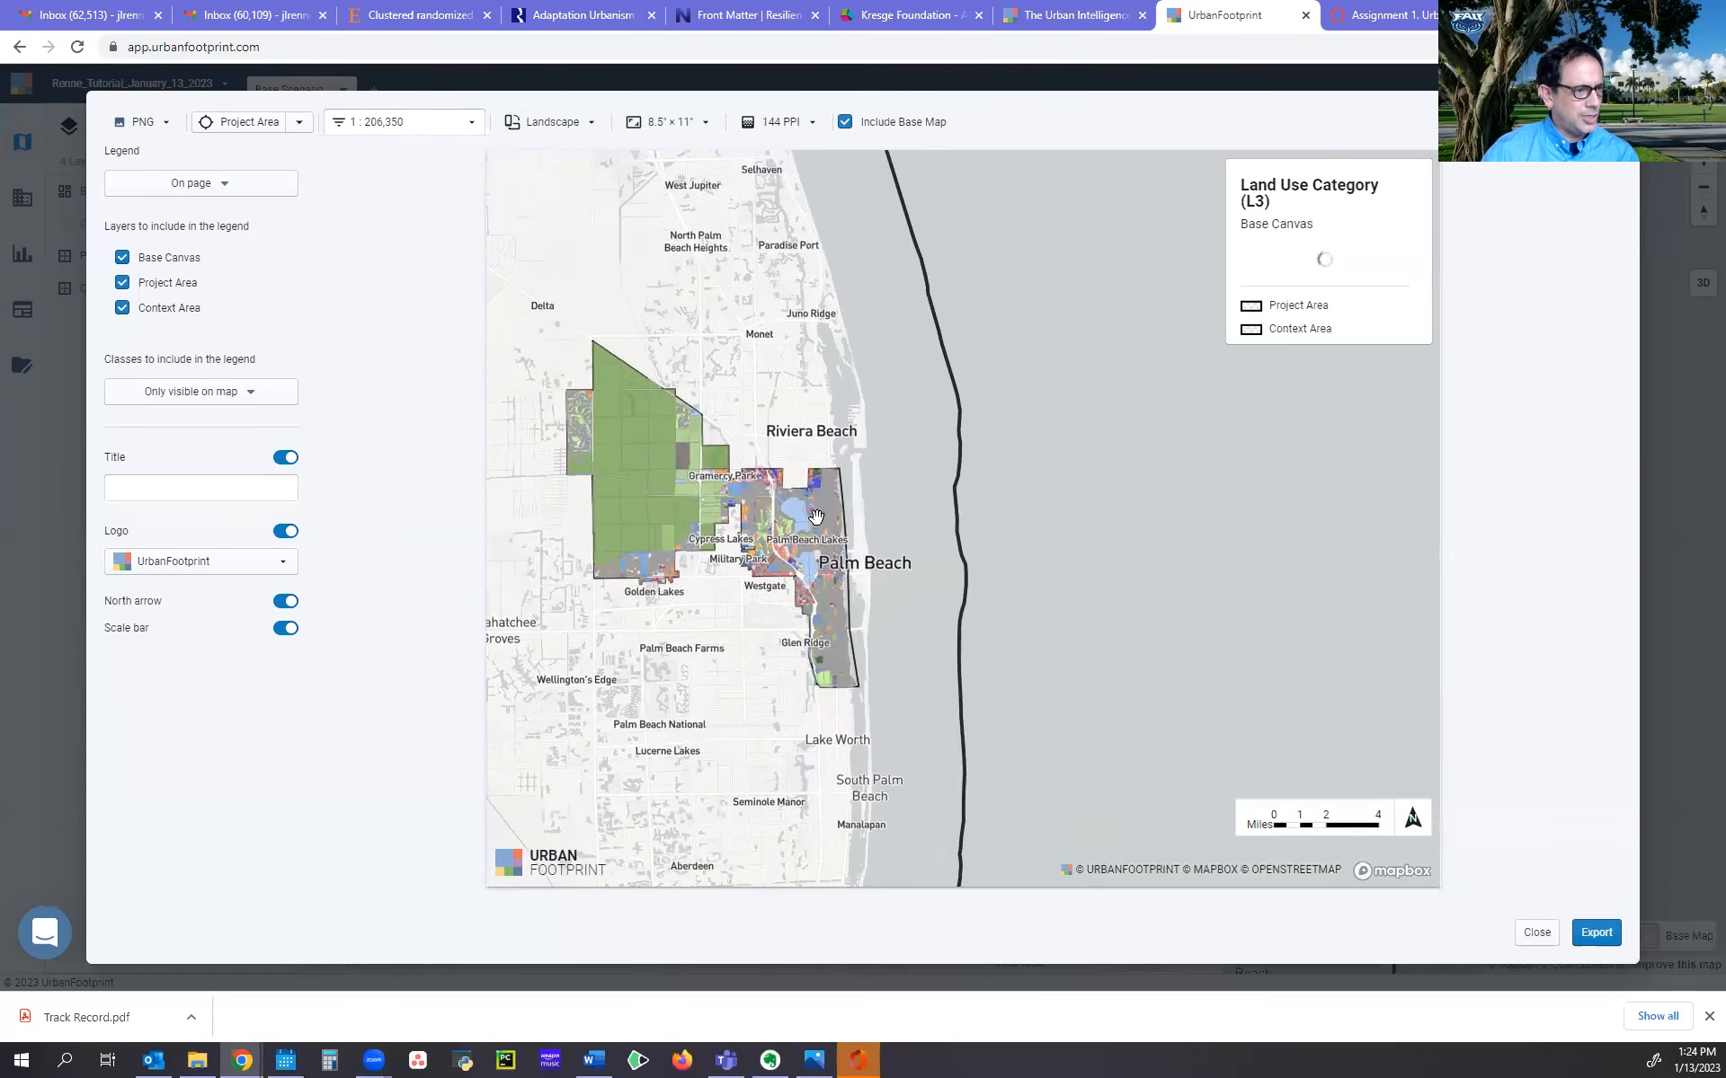
pyautogui.scroll(5, 816, 517)
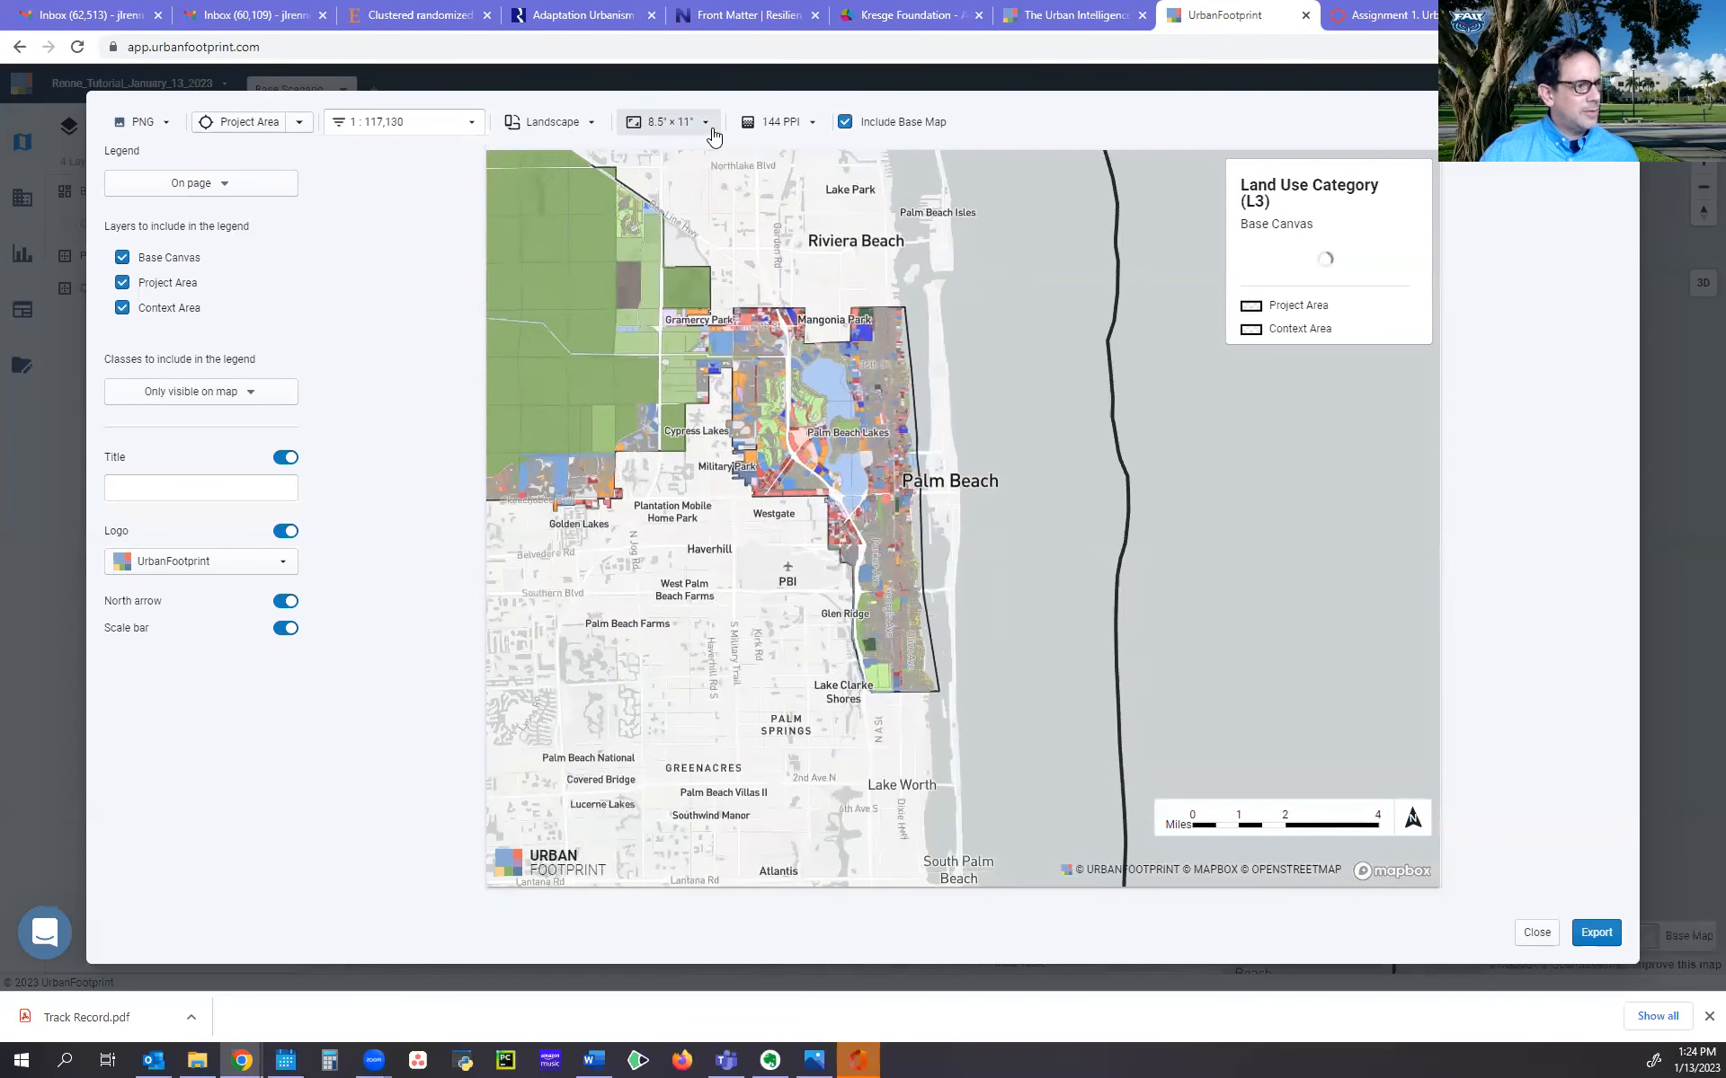
pyautogui.click(548, 121)
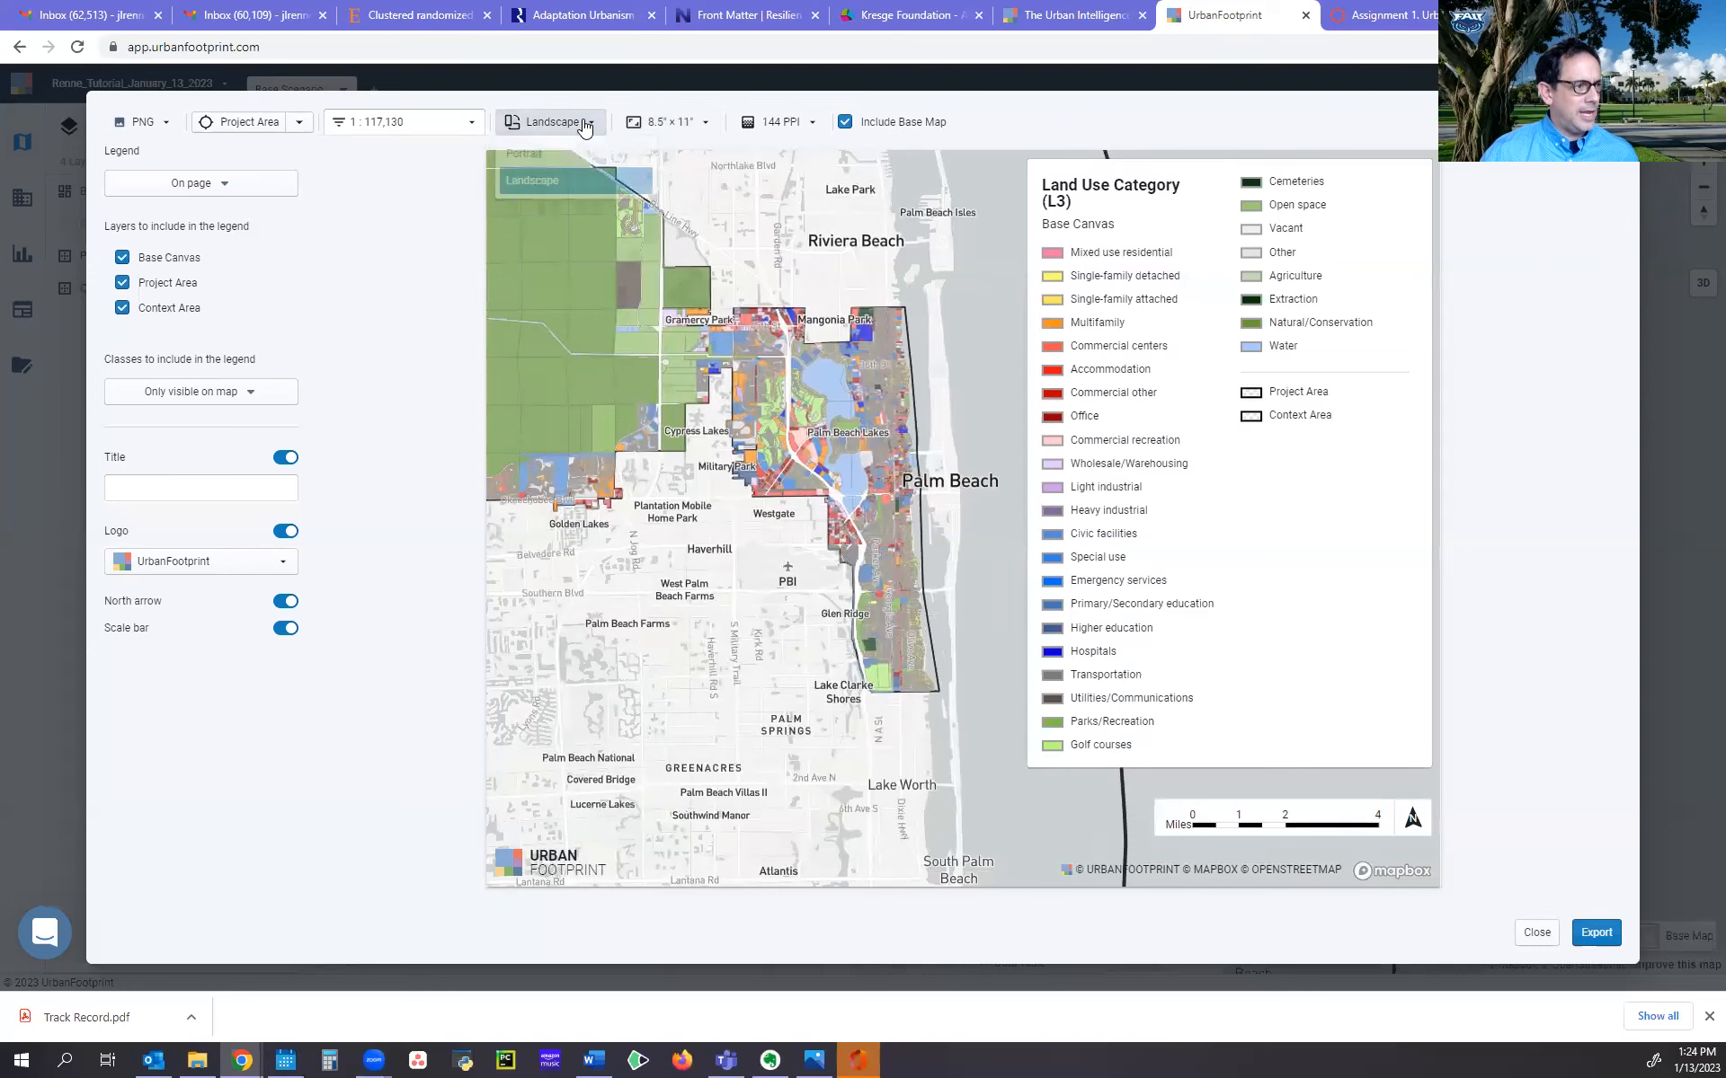
pyautogui.click(571, 153)
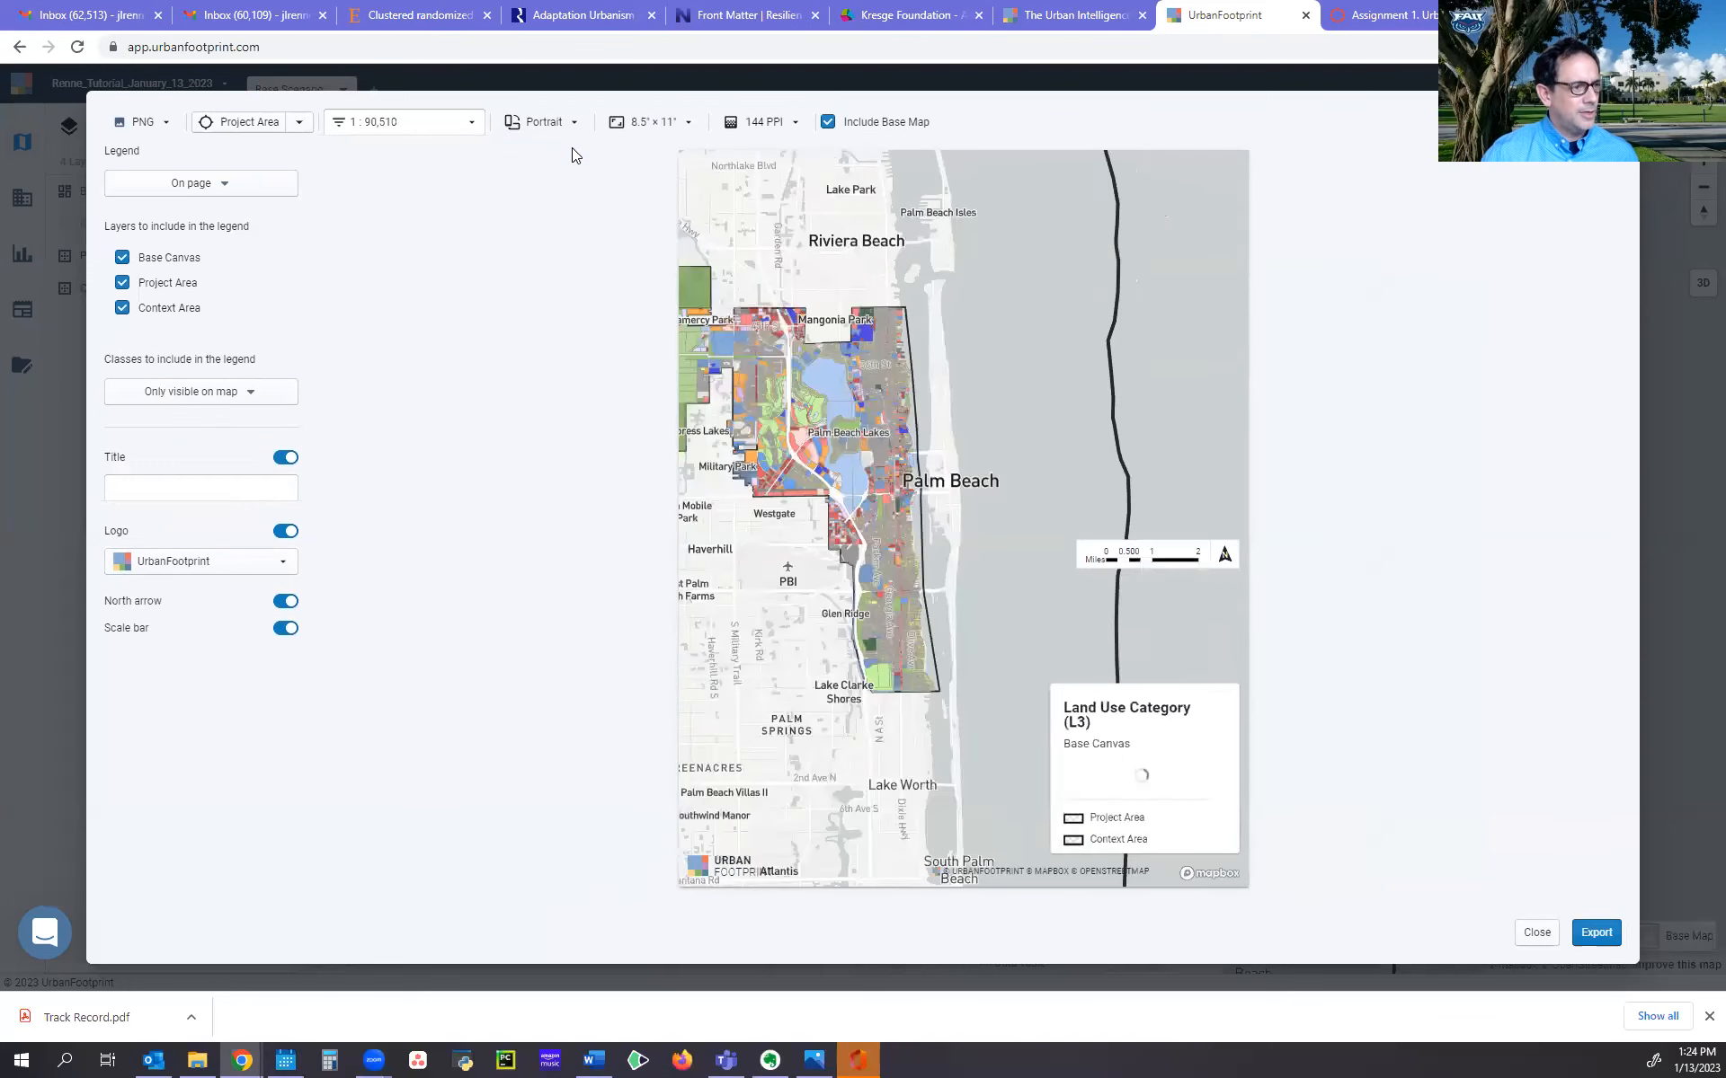
pyautogui.click(690, 128)
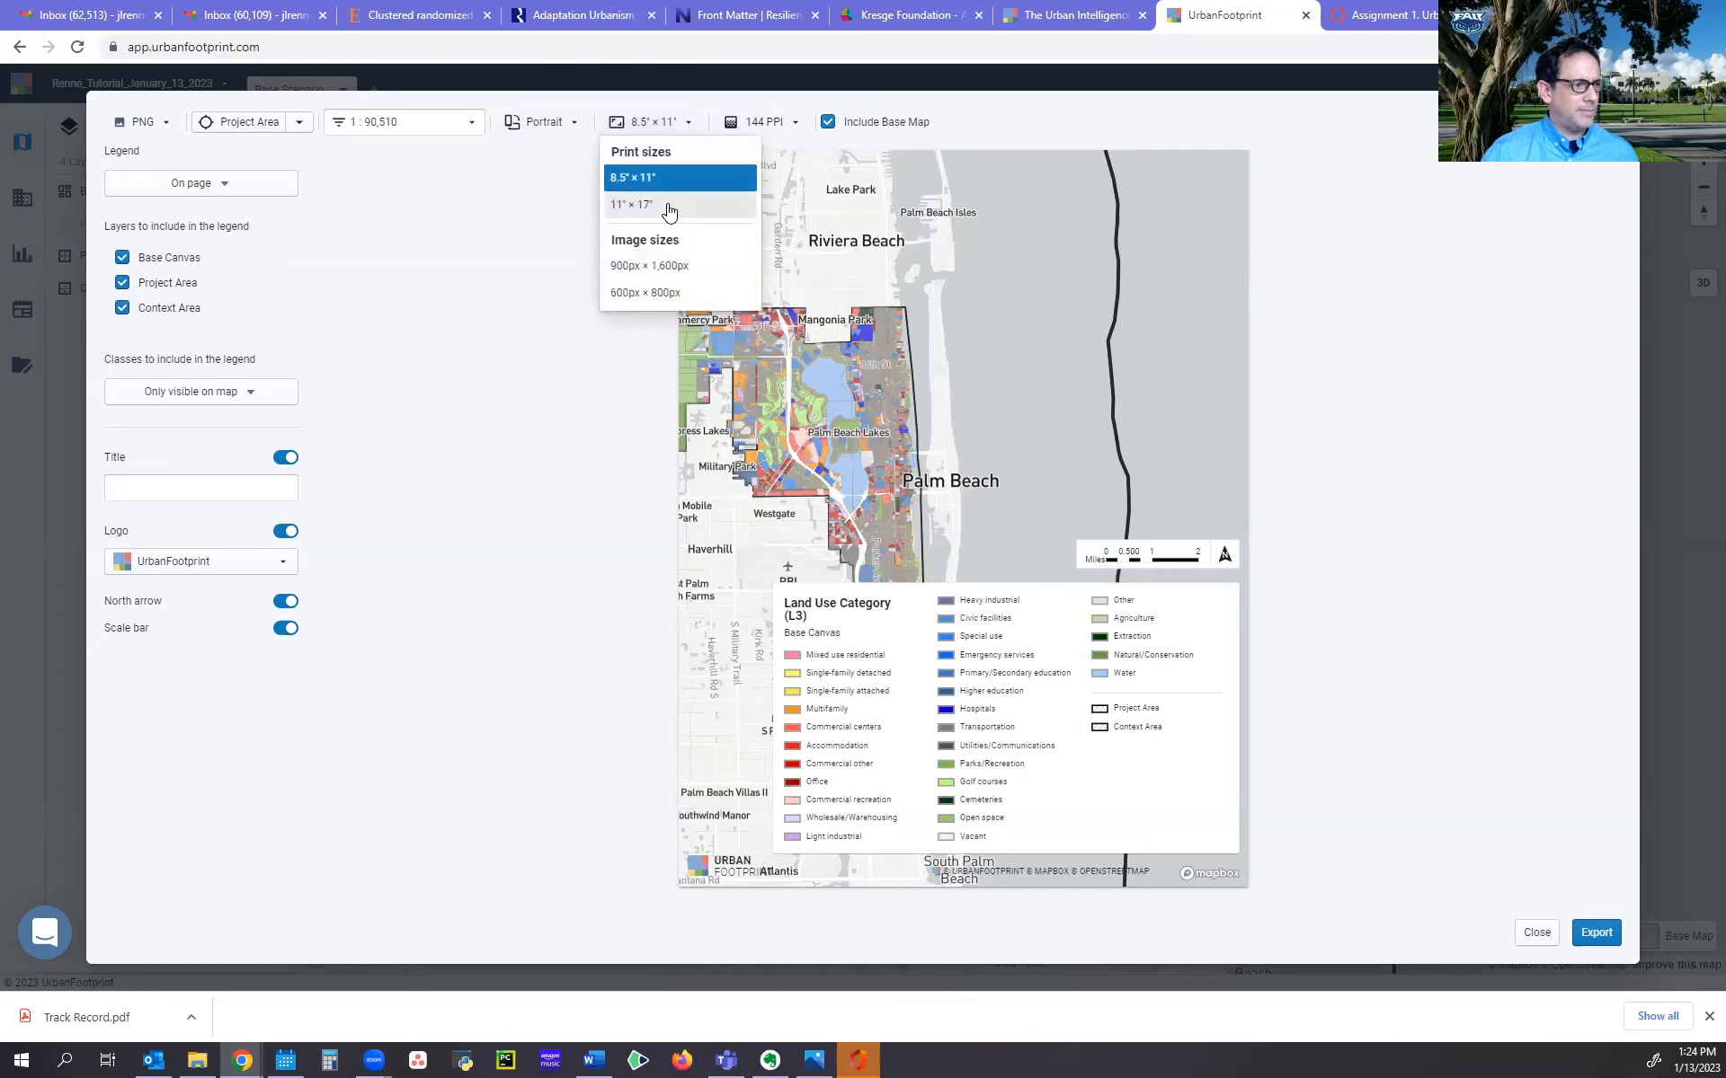
pyautogui.click(668, 207)
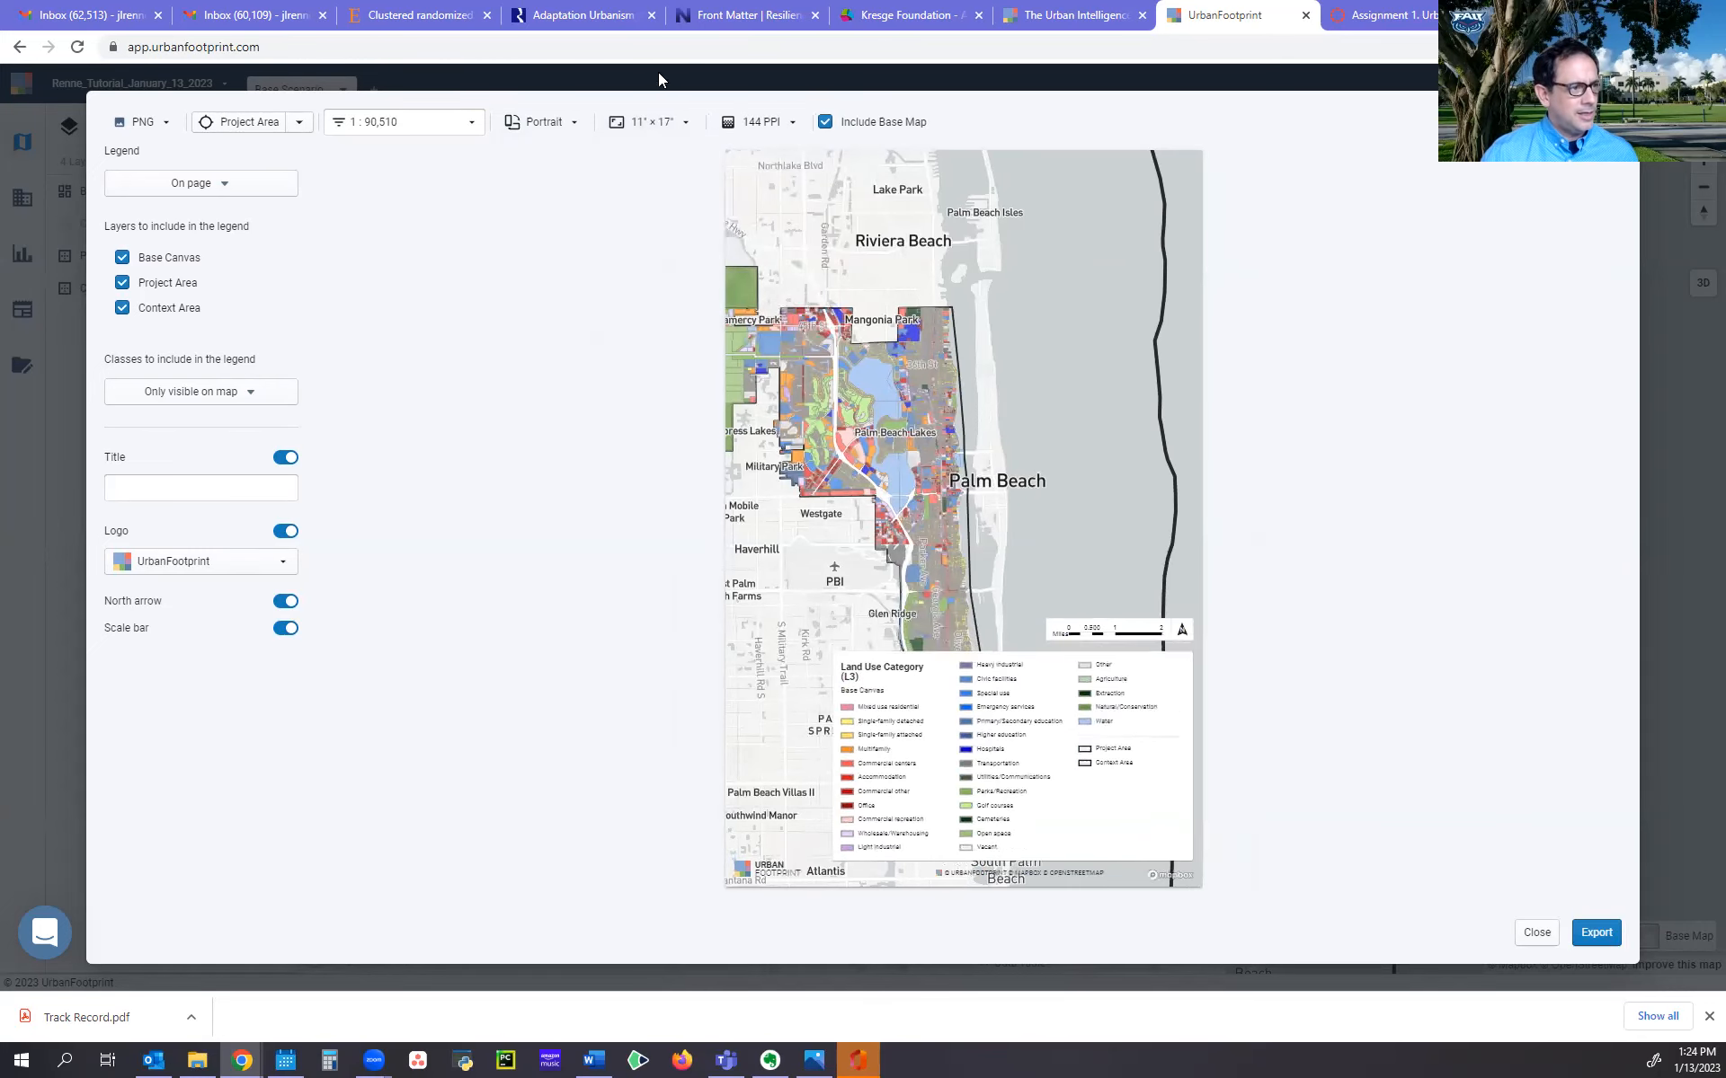
# Switch the export layout to landscape and frame the city's land uses beside the legend
pyautogui.click(544, 121)
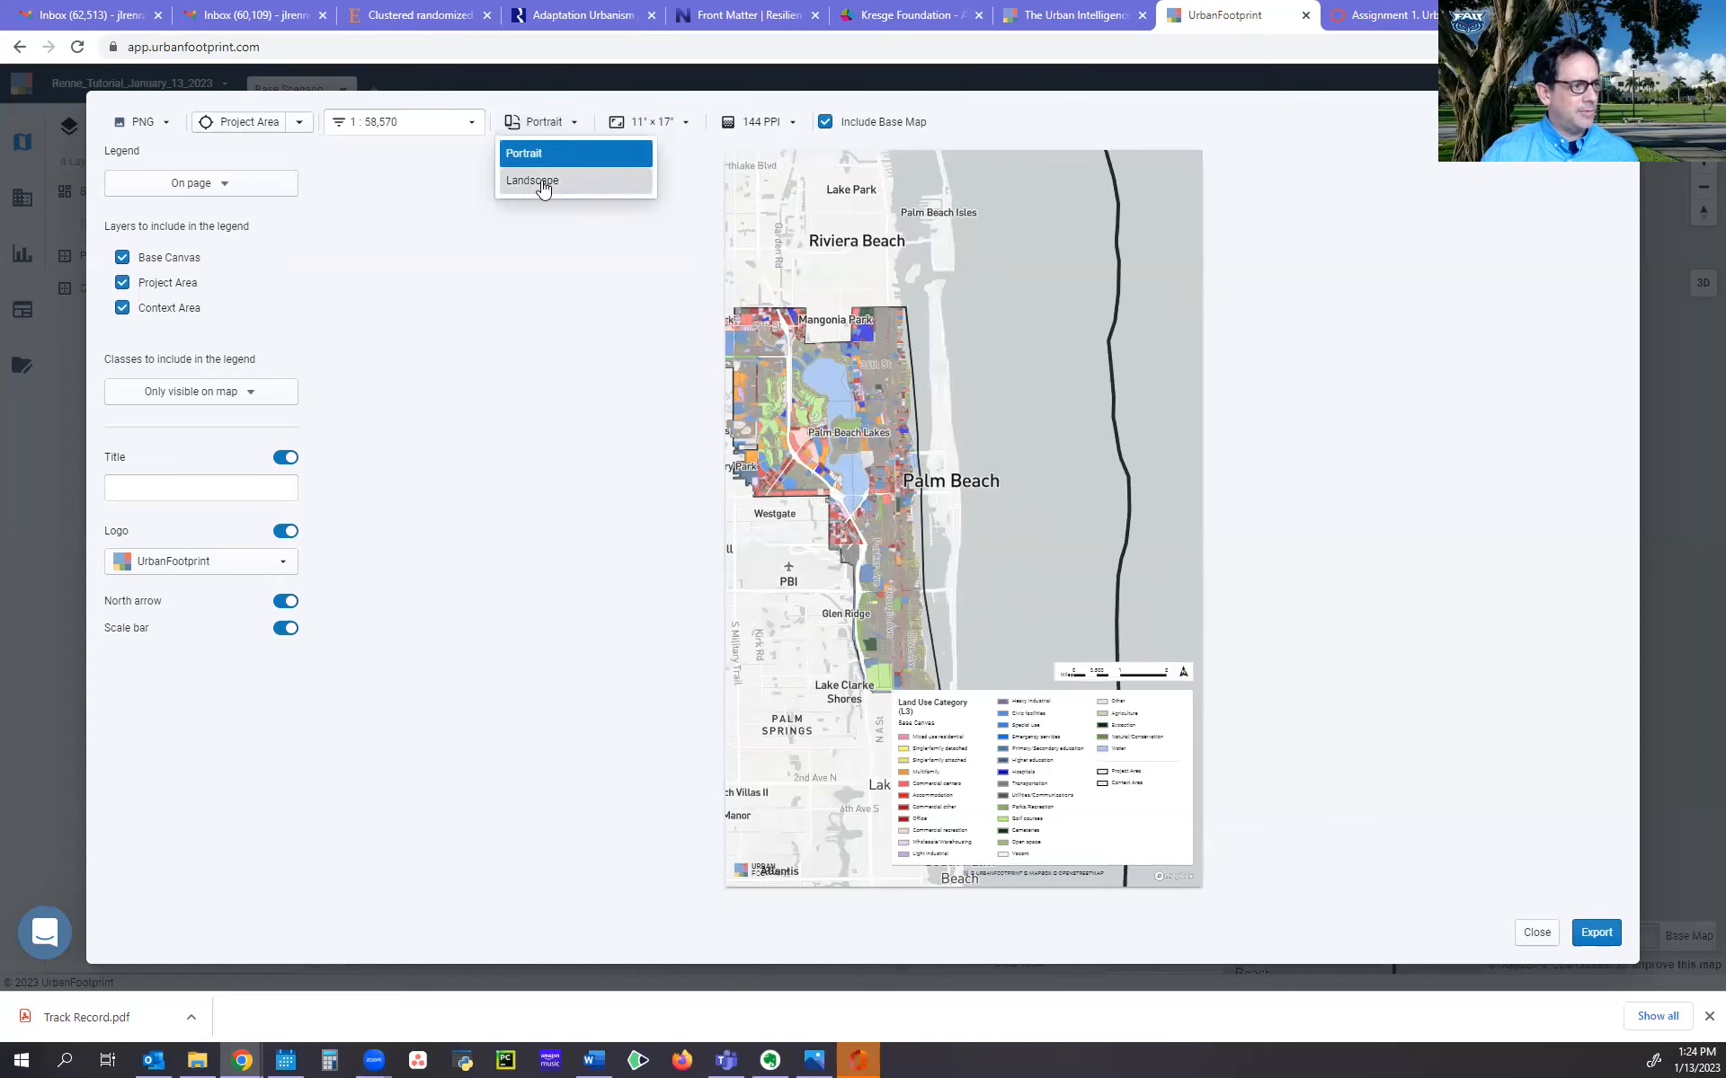
pyautogui.click(543, 182)
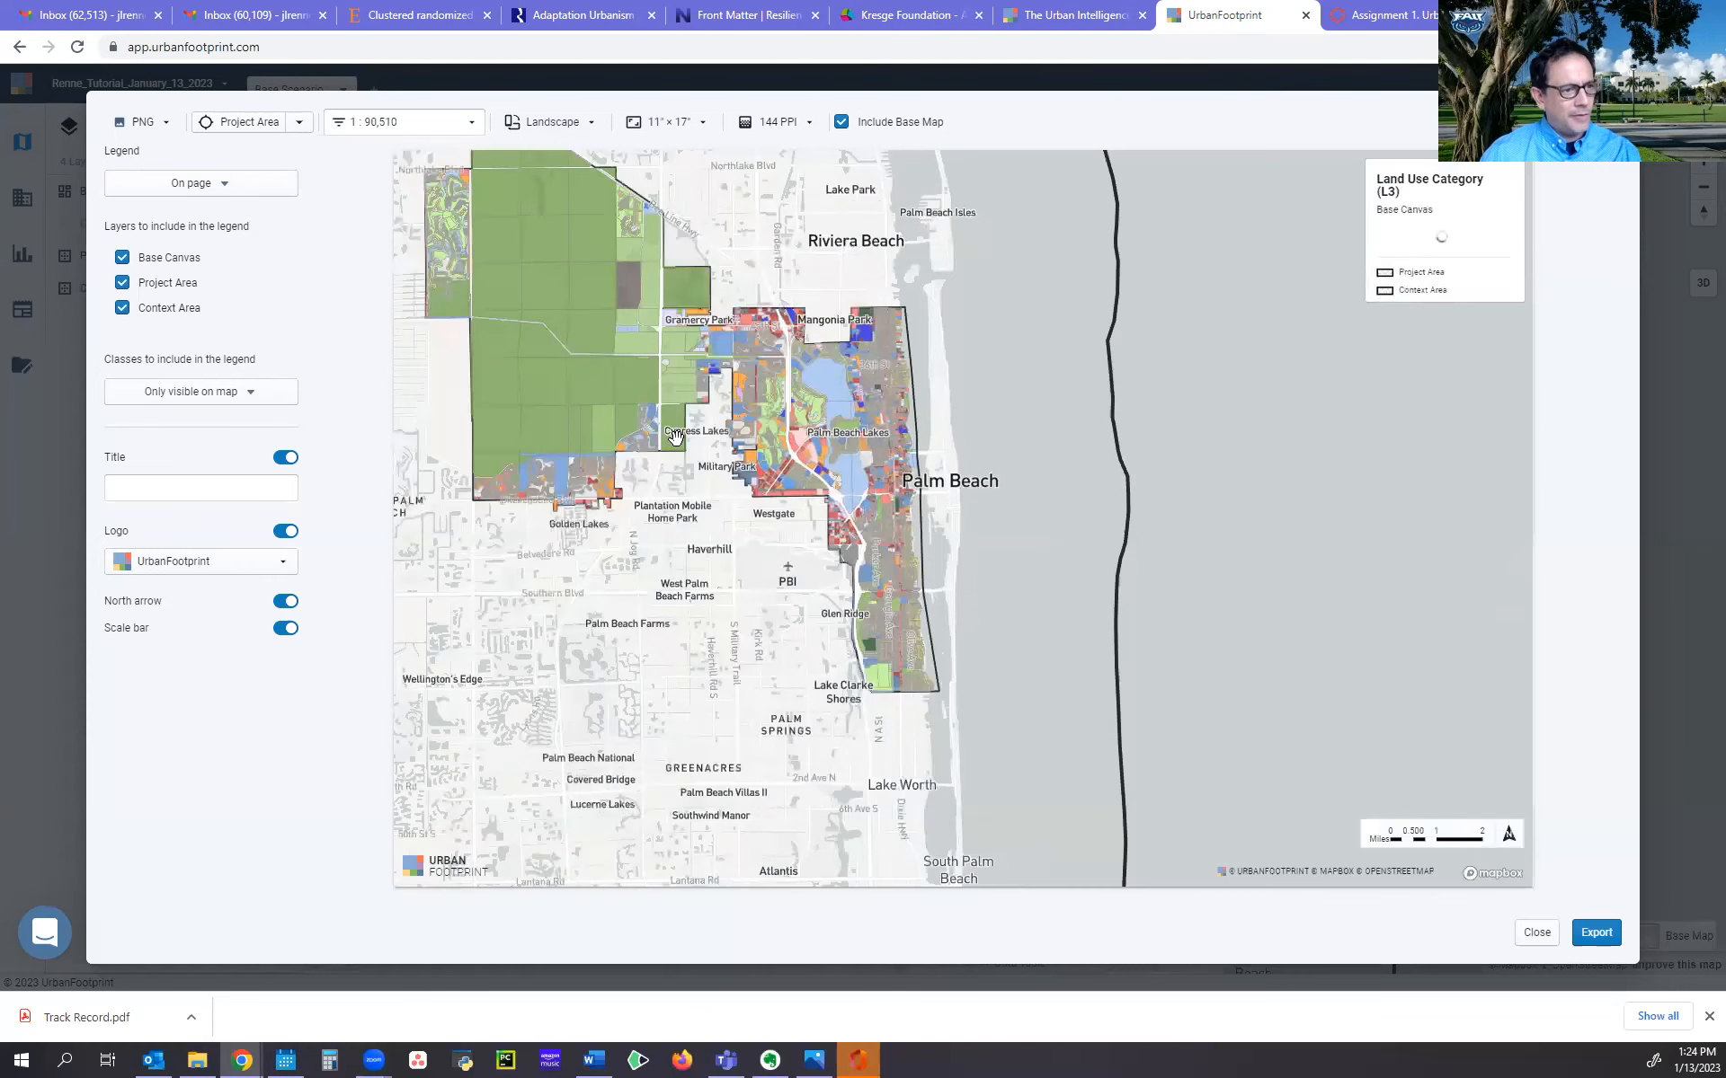
pyautogui.moveTo(708, 471); pyautogui.dragTo(924, 510)
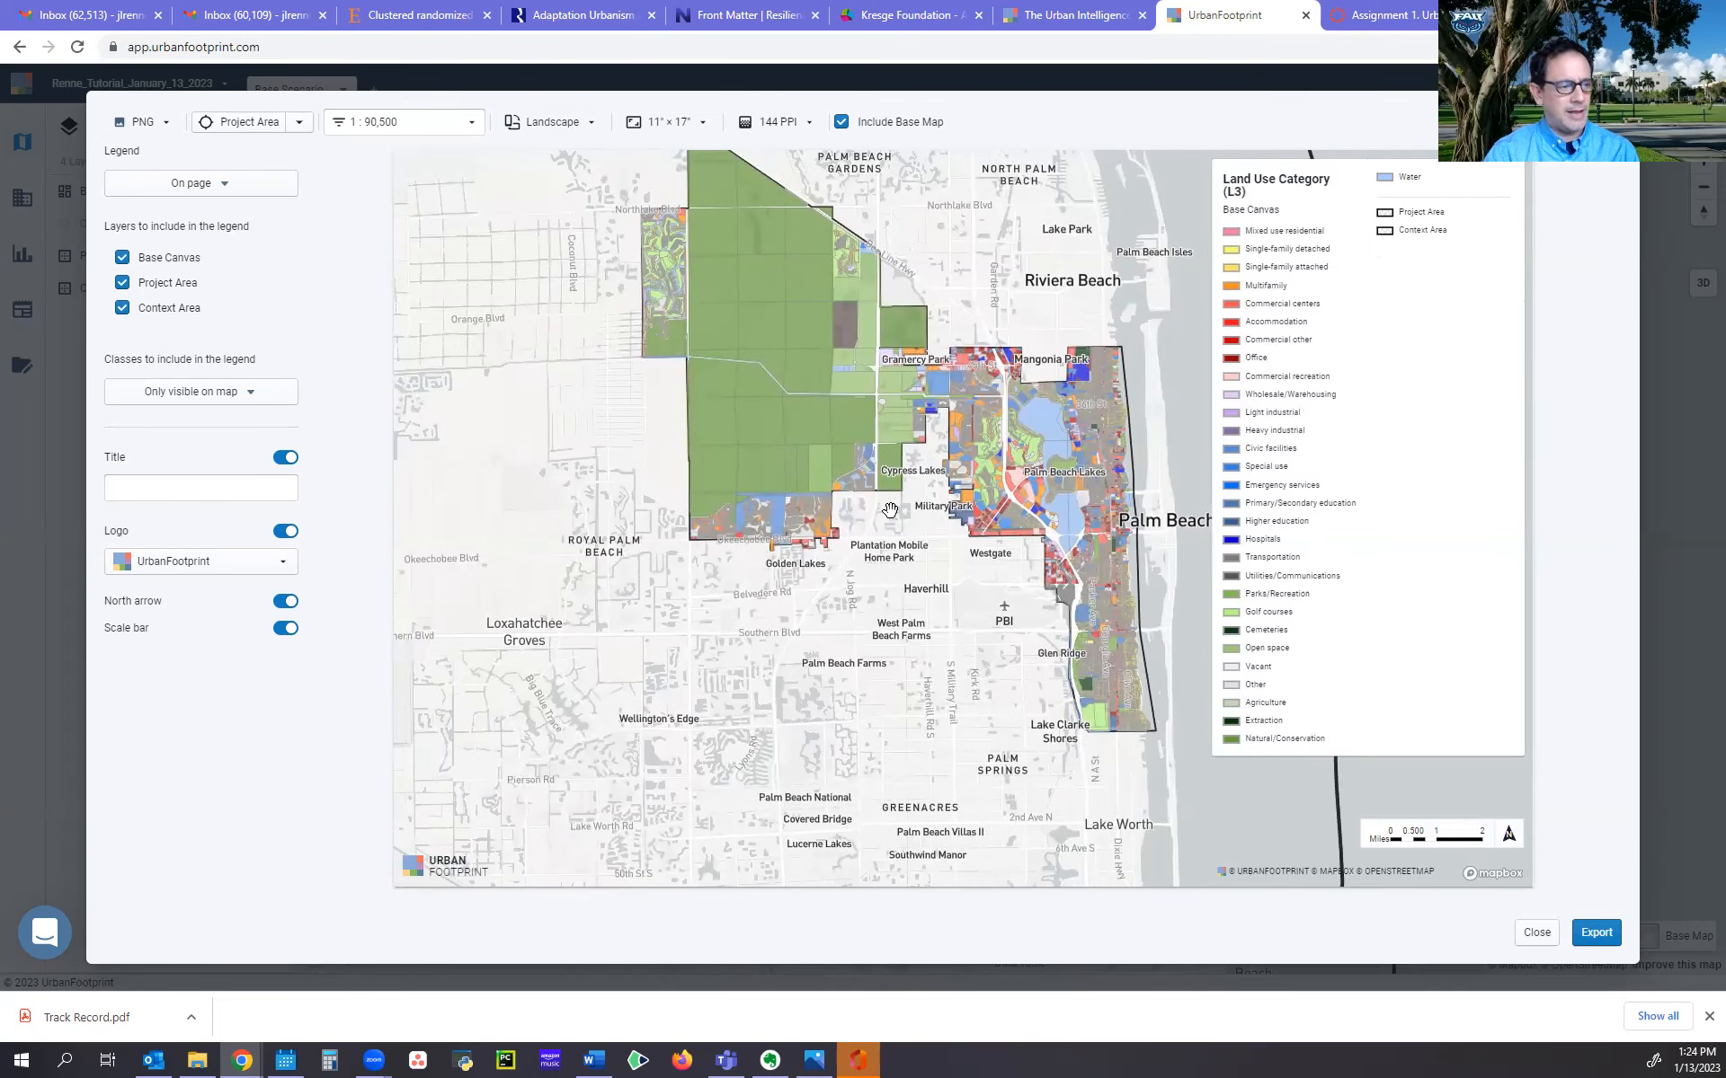
pyautogui.scroll(2, 1010, 468)
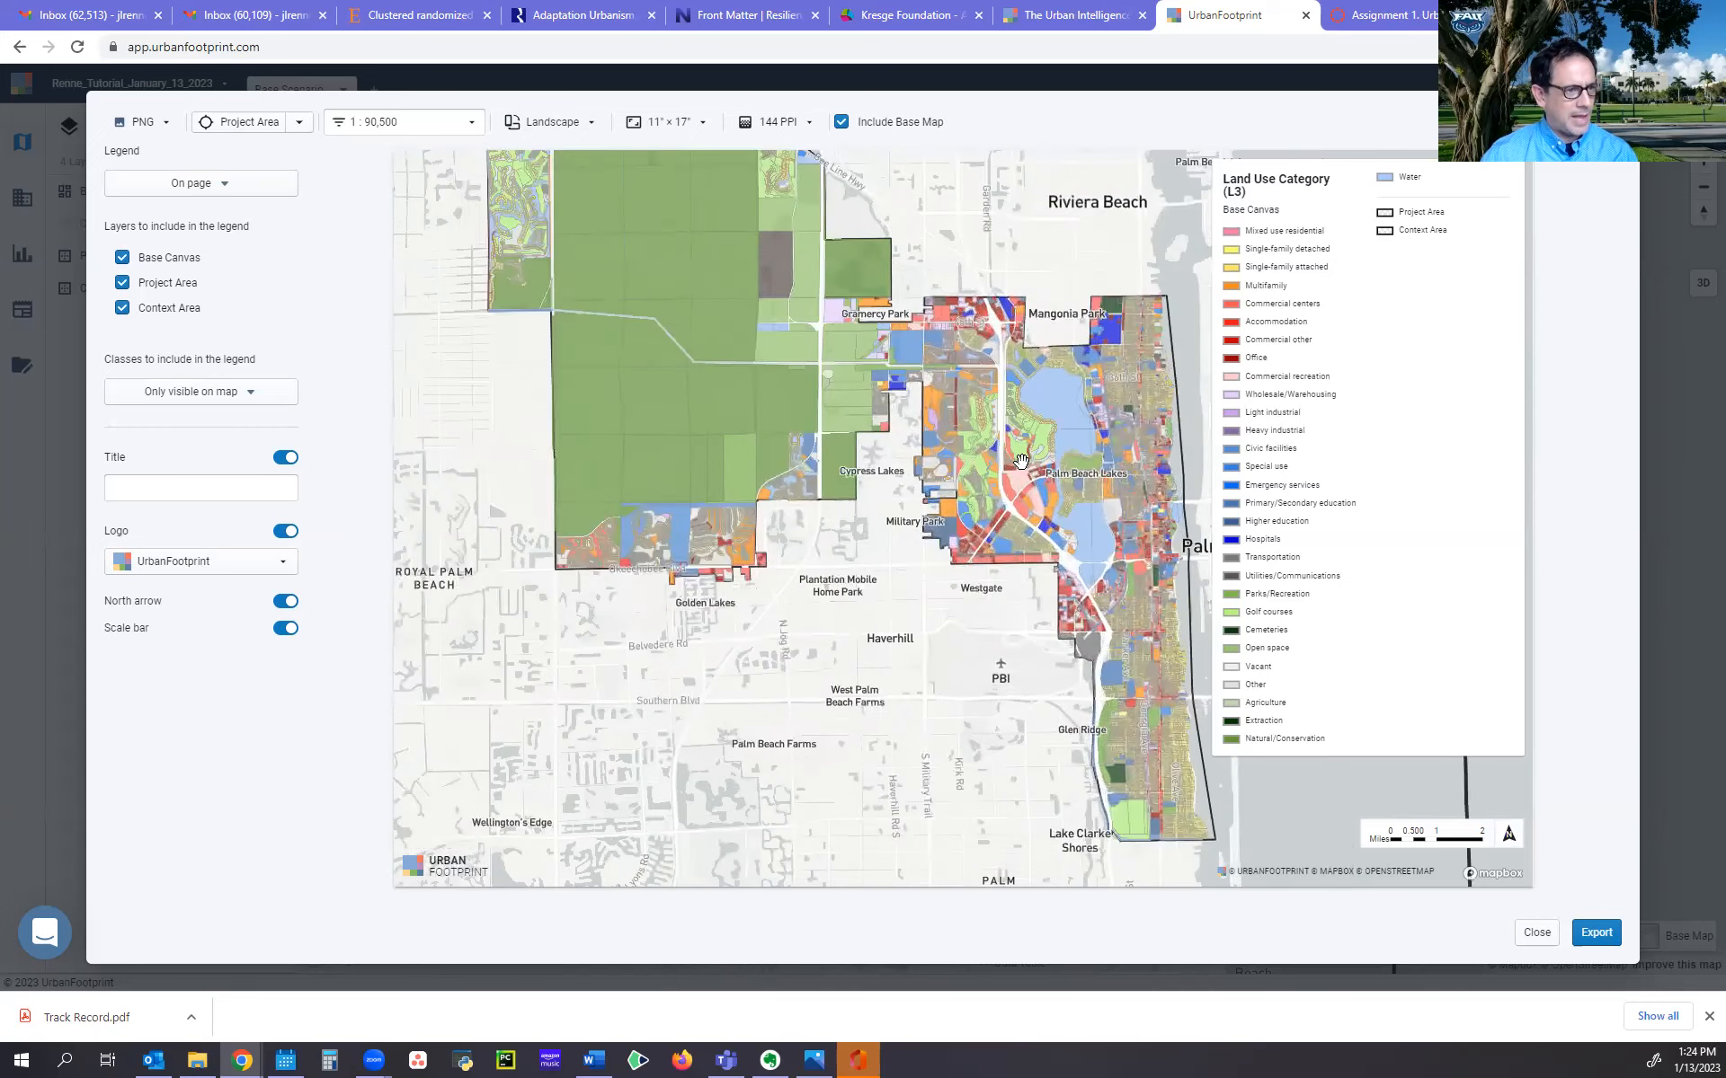
pyautogui.moveTo(838, 463)
pyautogui.mouseDown()
pyautogui.moveTo(780, 468)
pyautogui.moveTo(795, 488)
pyautogui.moveTo(813, 472)
pyautogui.mouseUp()
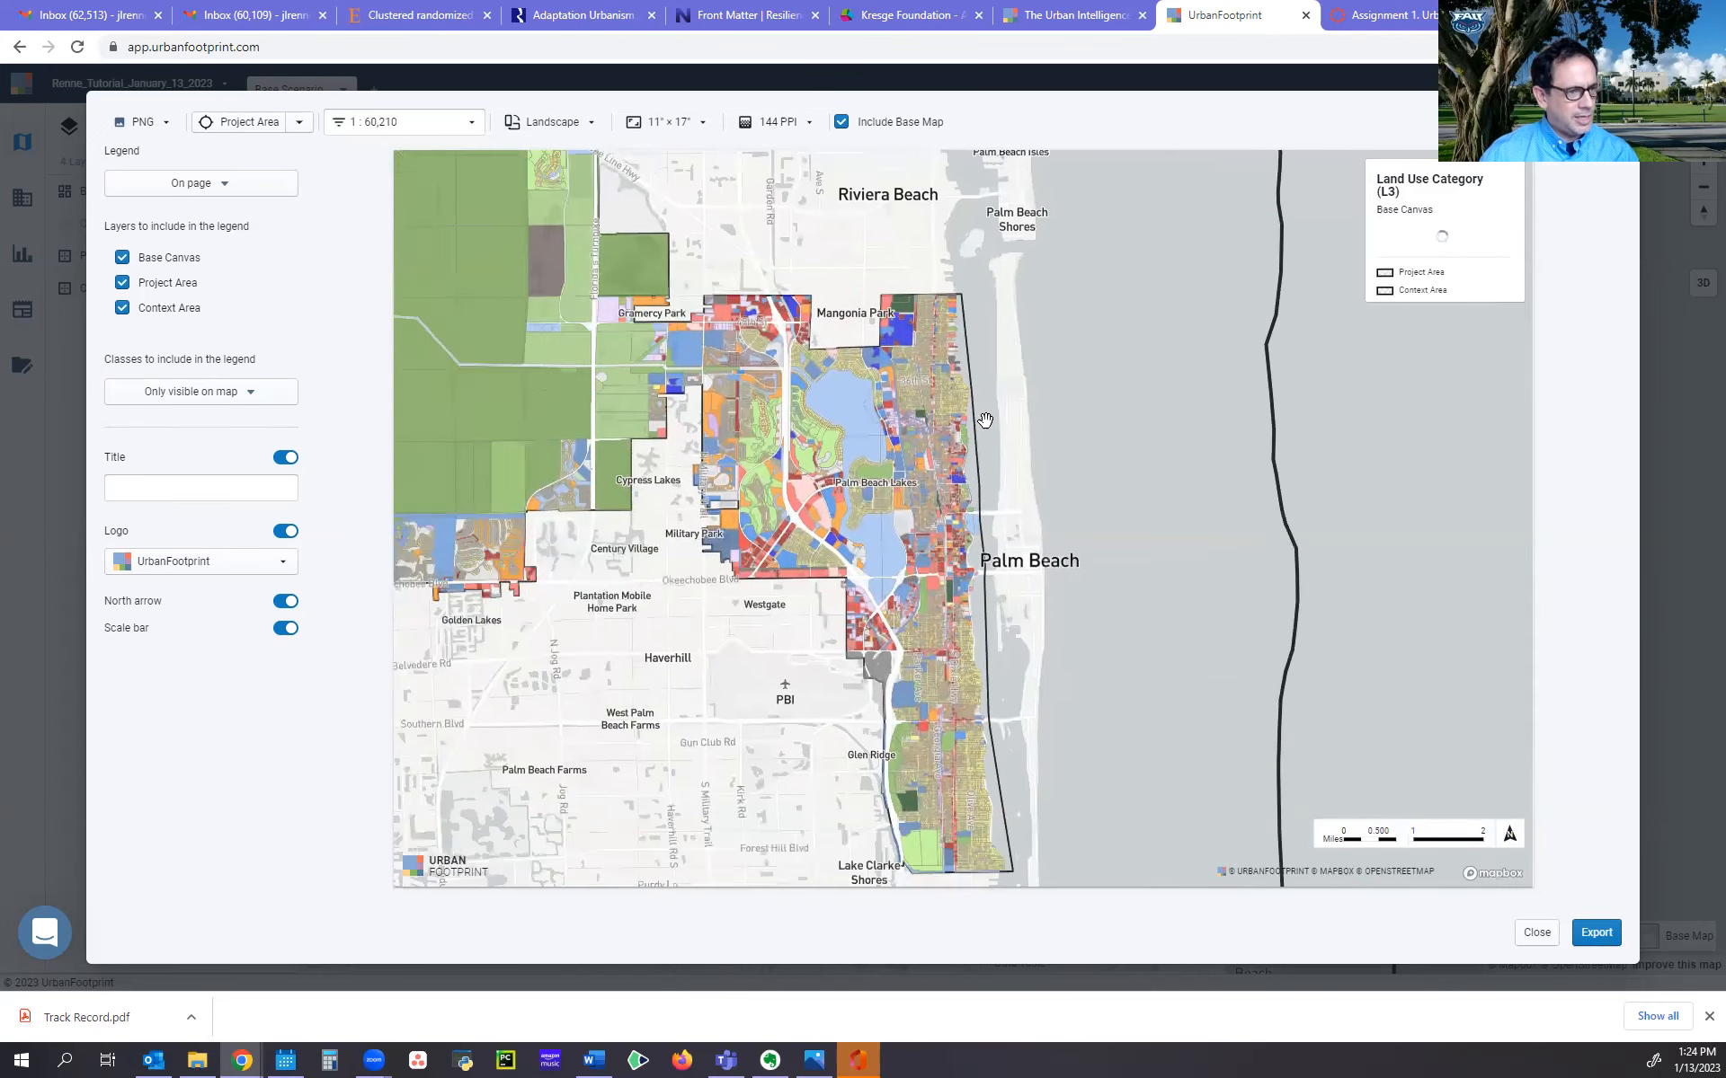
pyautogui.moveTo(958, 239); pyautogui.dragTo(1171, 229)
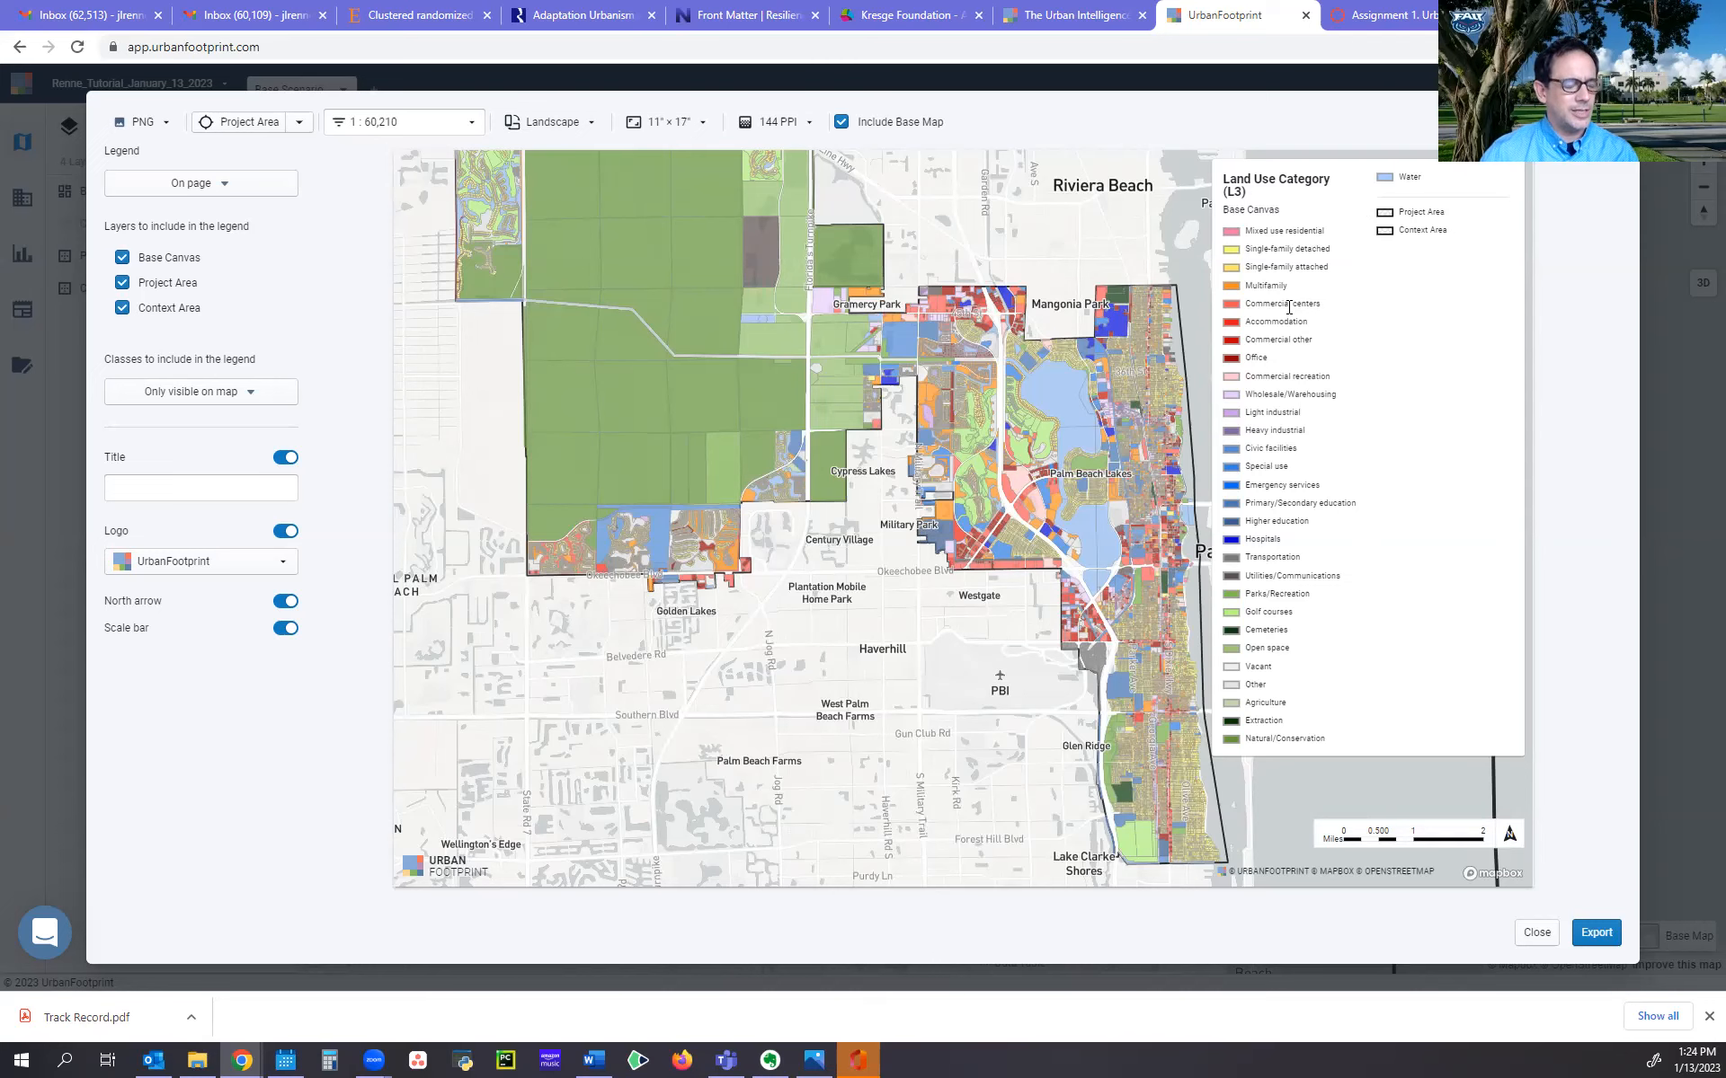
pyautogui.moveTo(1088, 481); pyautogui.dragTo(975, 456)
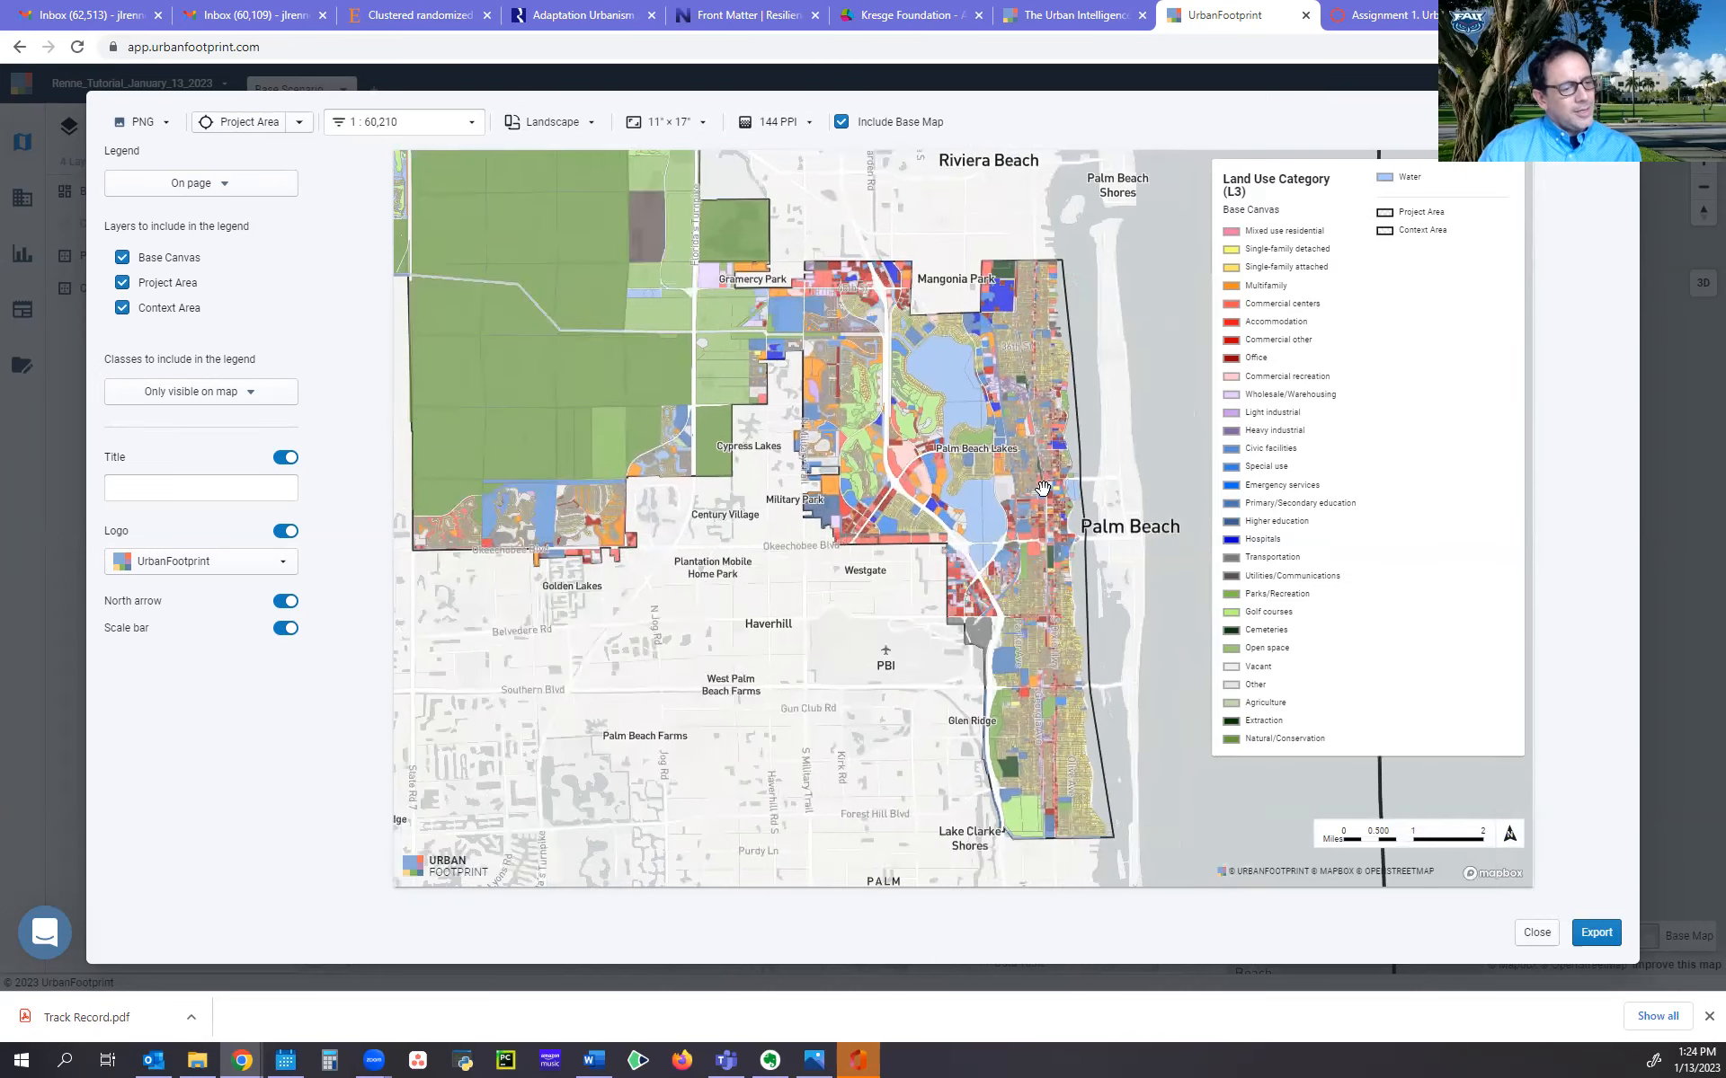
pyautogui.scroll(2, 1042, 488)
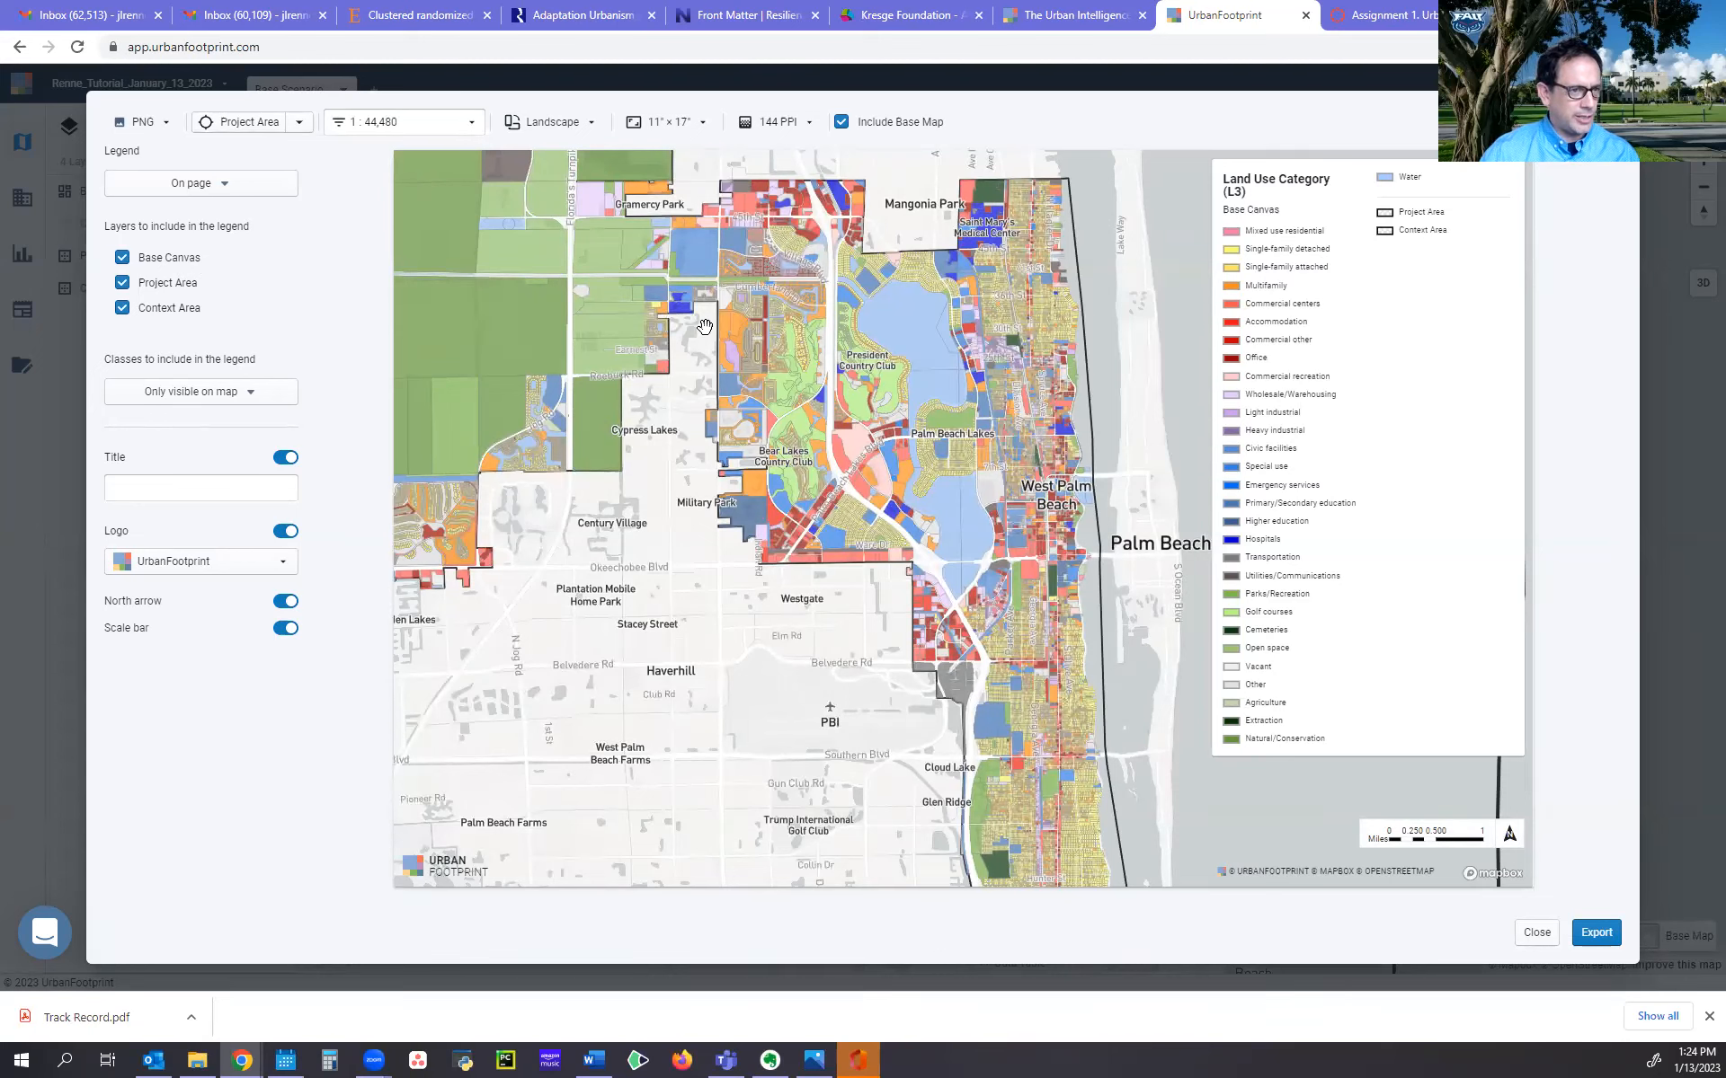
# Remove Project Area and Context Area from the layout's legend, keeping only Base Canvas
pyautogui.click(125, 280)
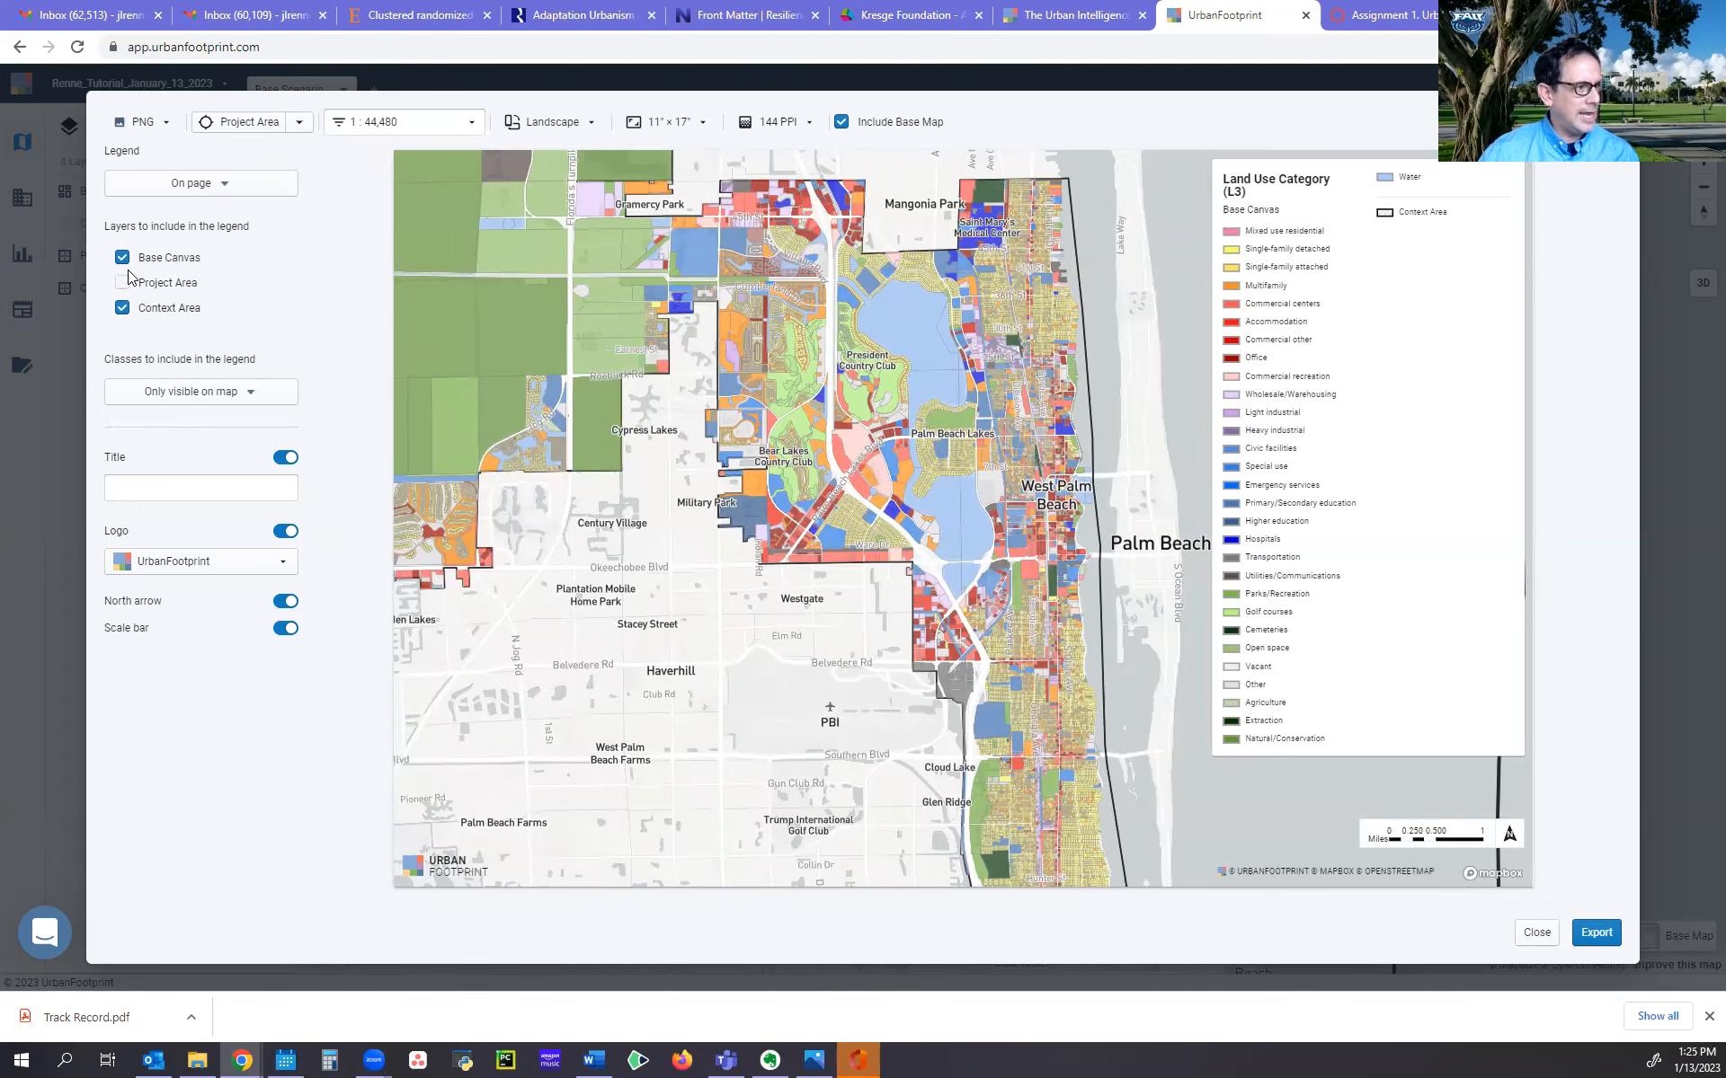
pyautogui.click(121, 259)
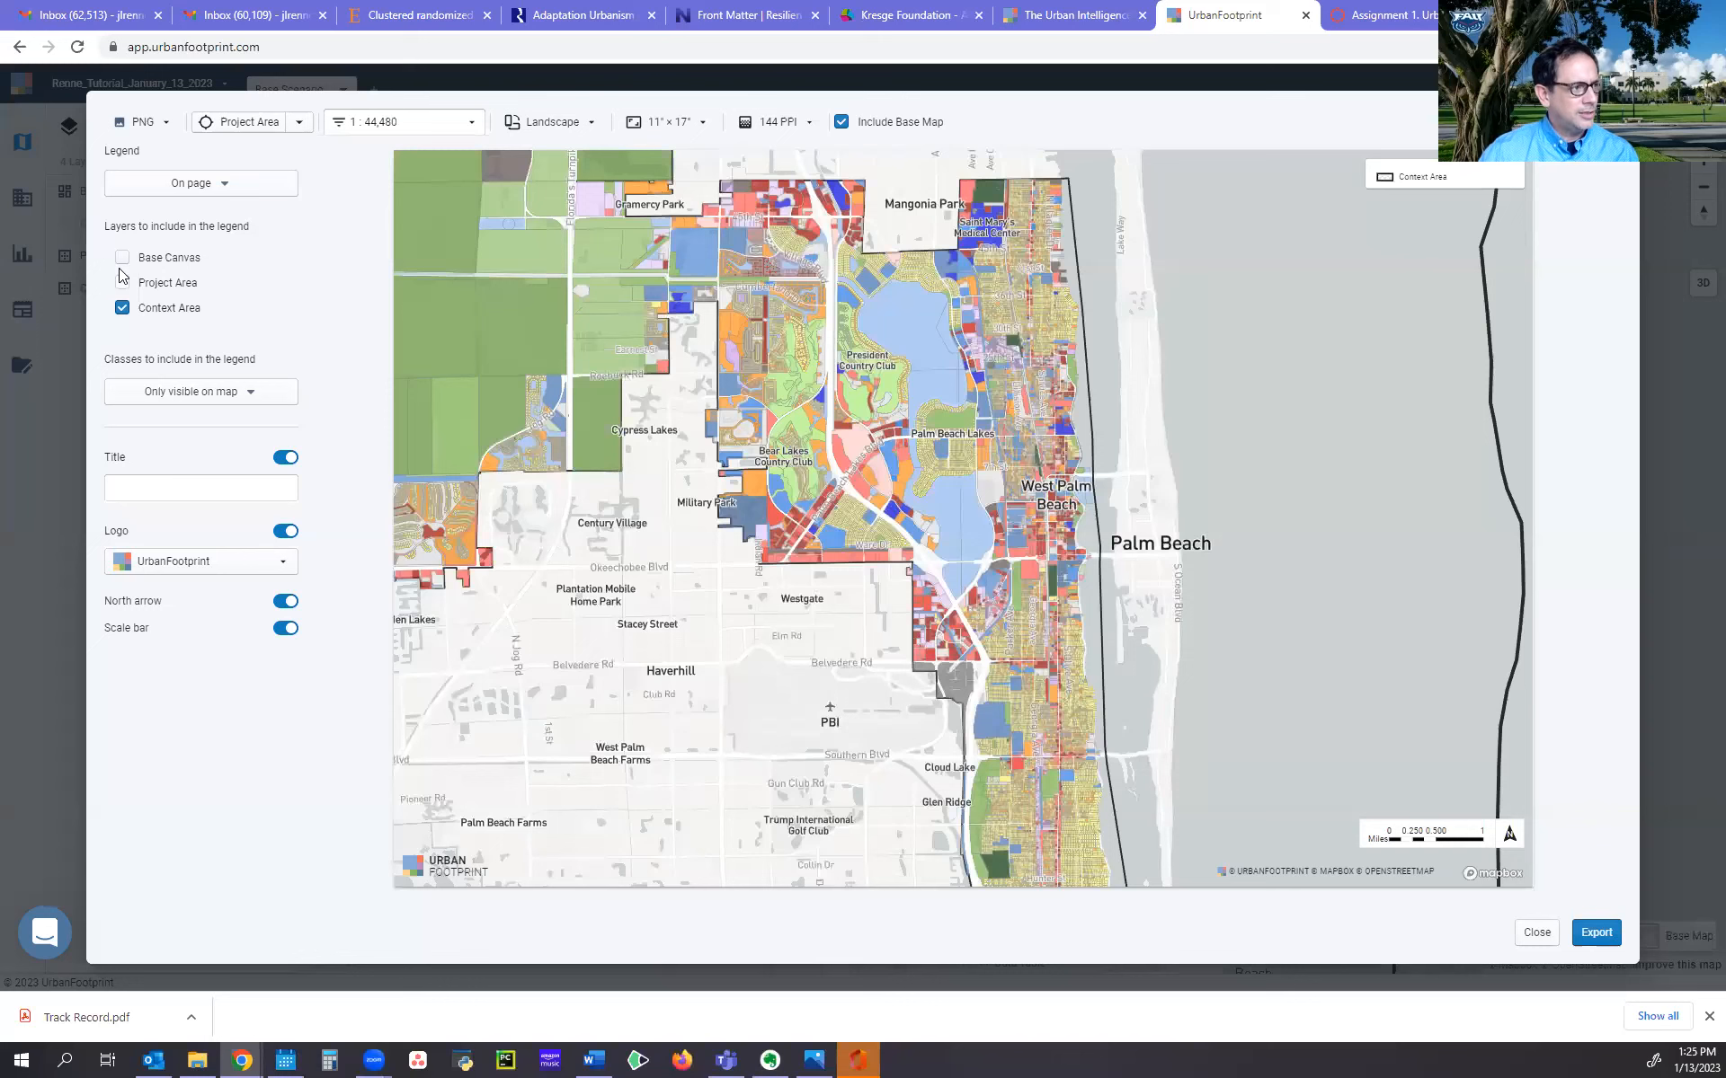
pyautogui.click(122, 261)
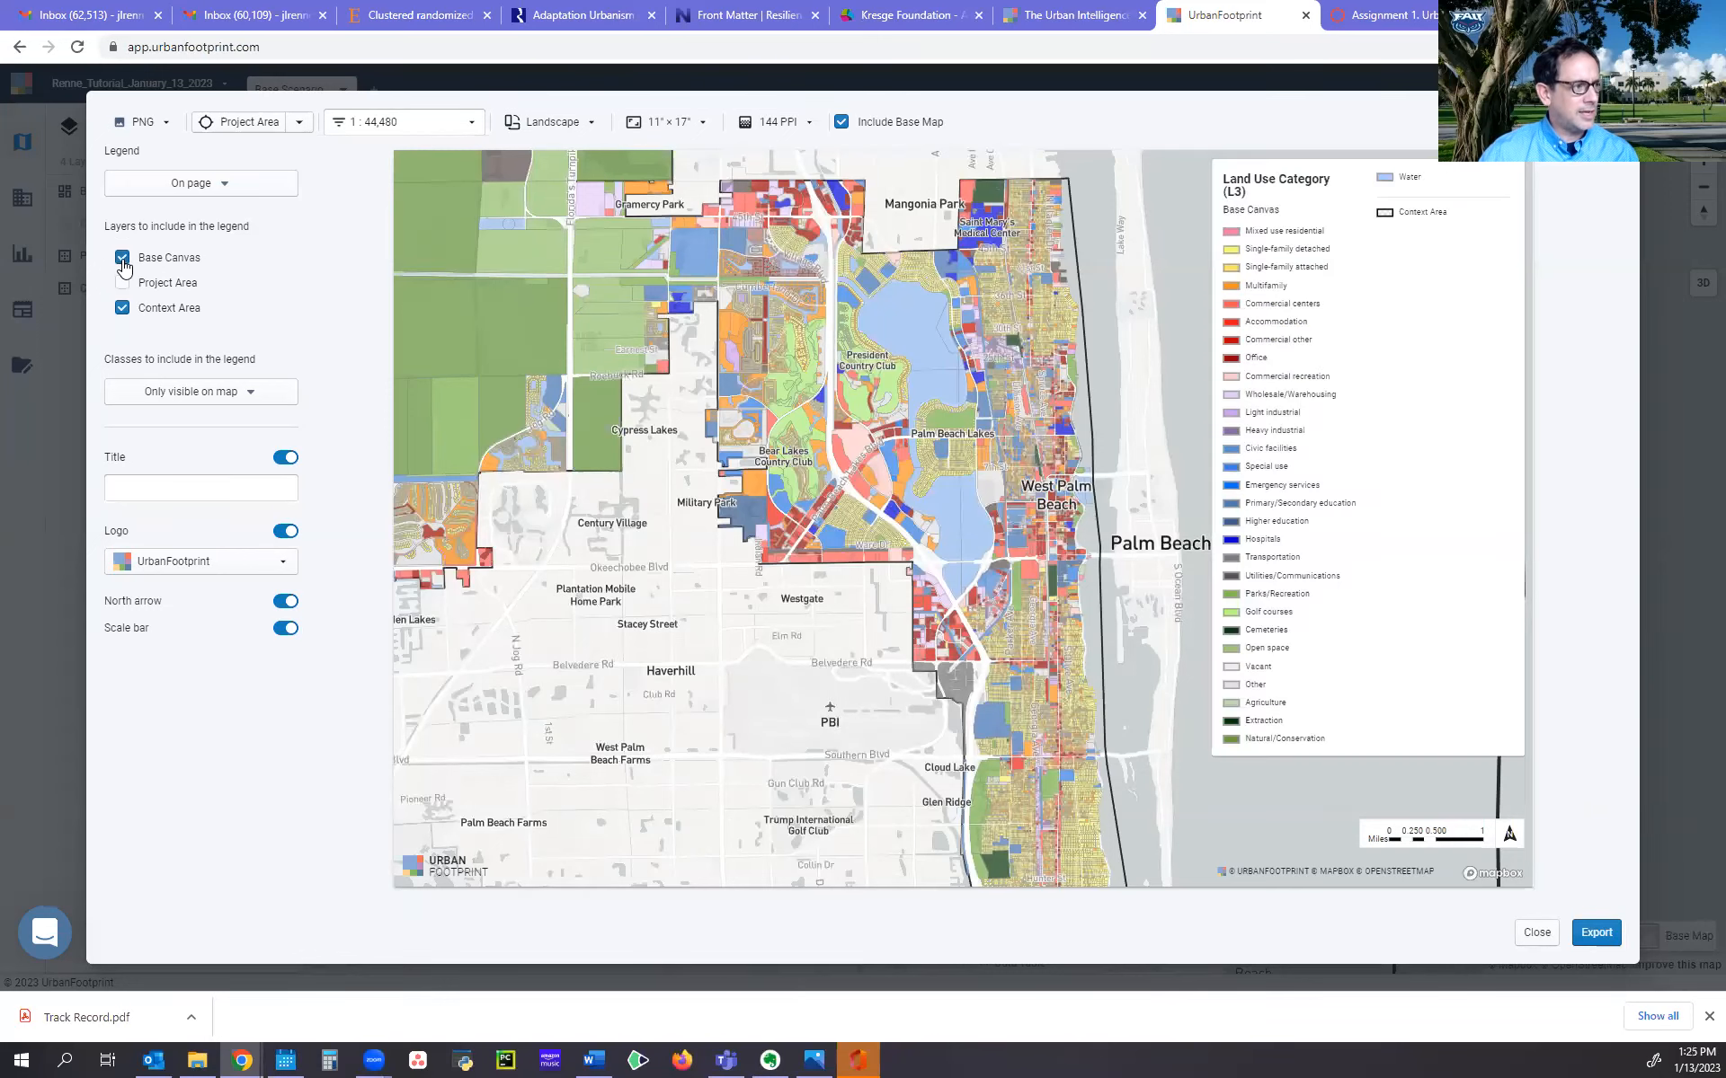
pyautogui.click(123, 307)
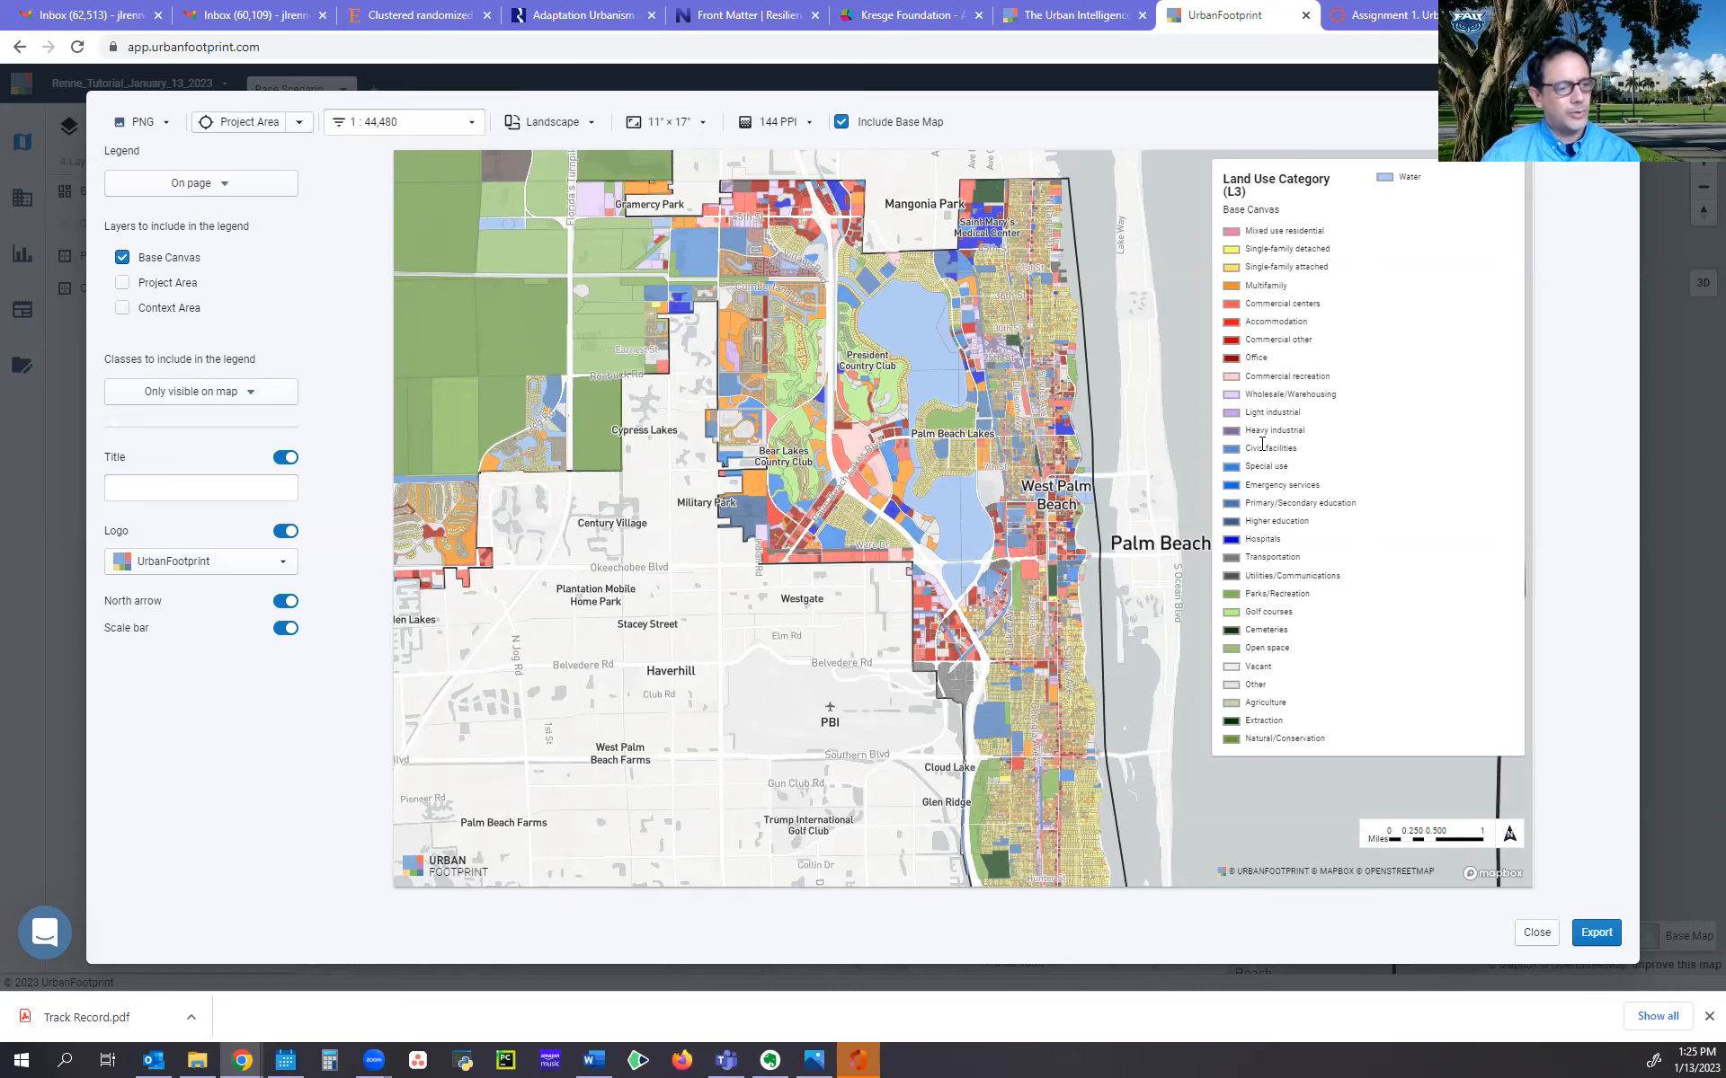
# Reframe the layout map closer on central West Palm Beach at about 1 : 21,580 scale
pyautogui.moveTo(1030, 519); pyautogui.dragTo(955, 543)
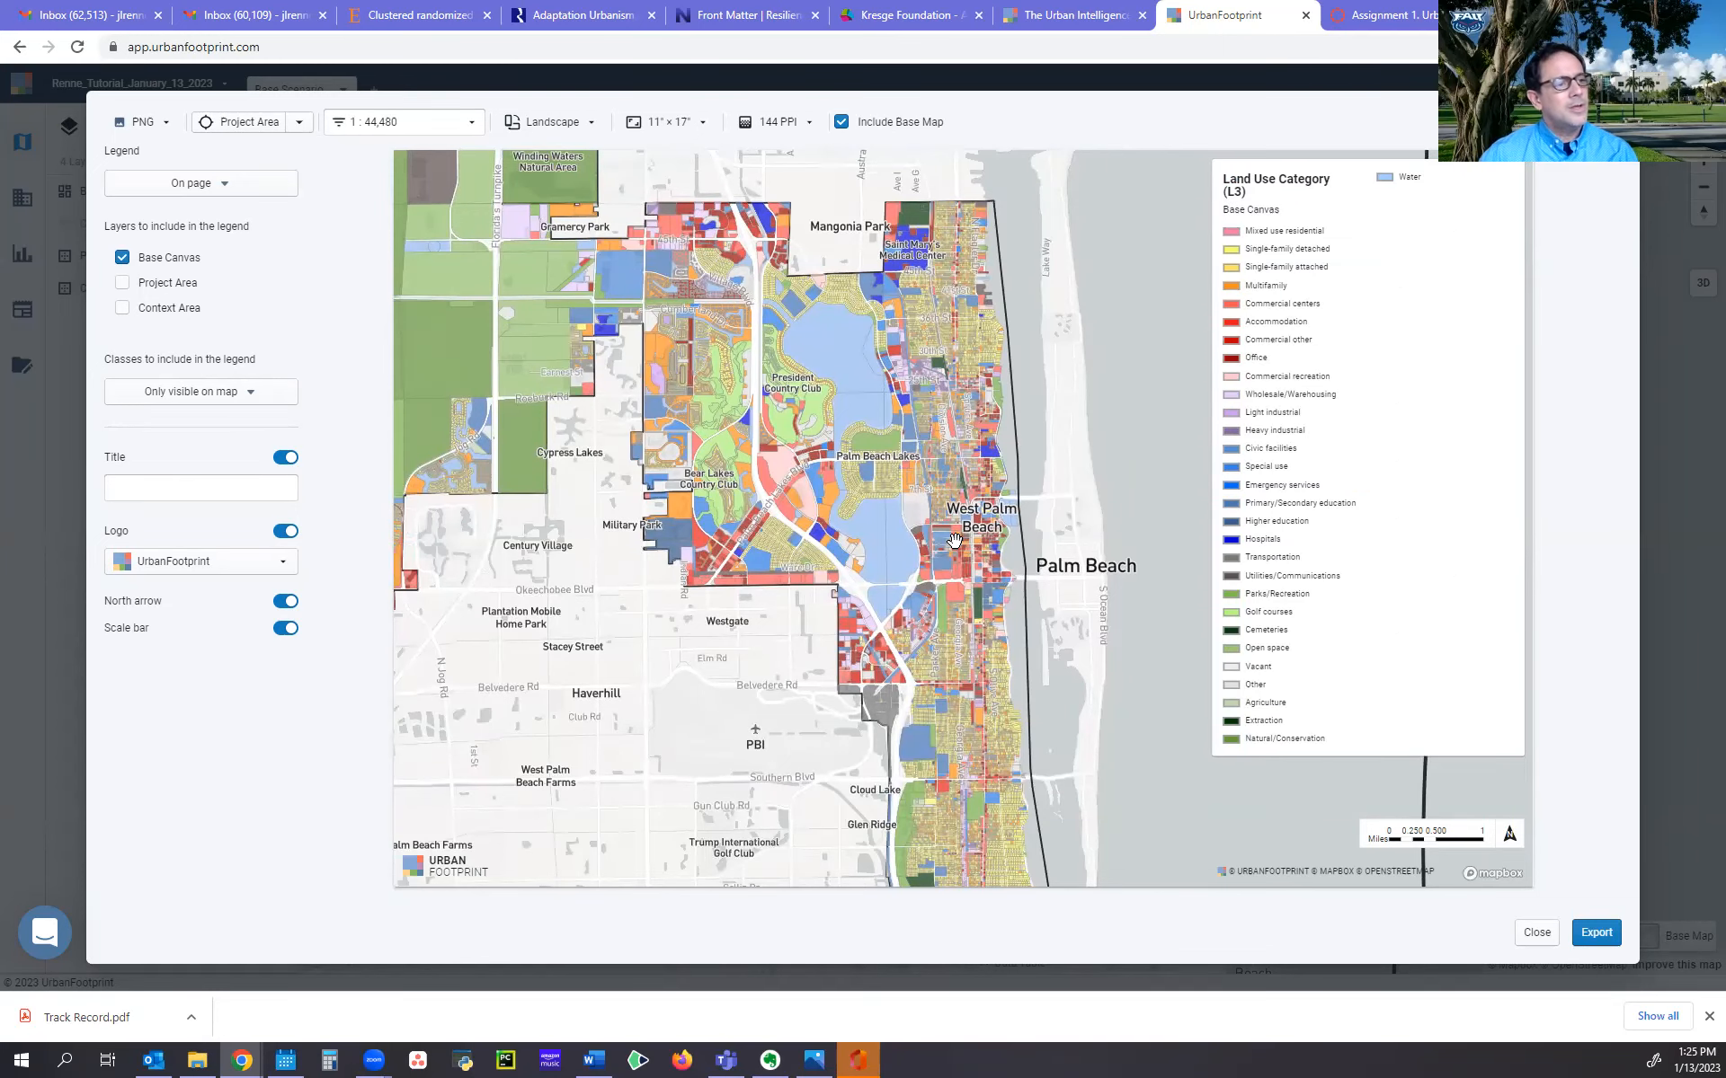
pyautogui.scroll(2, 958, 537)
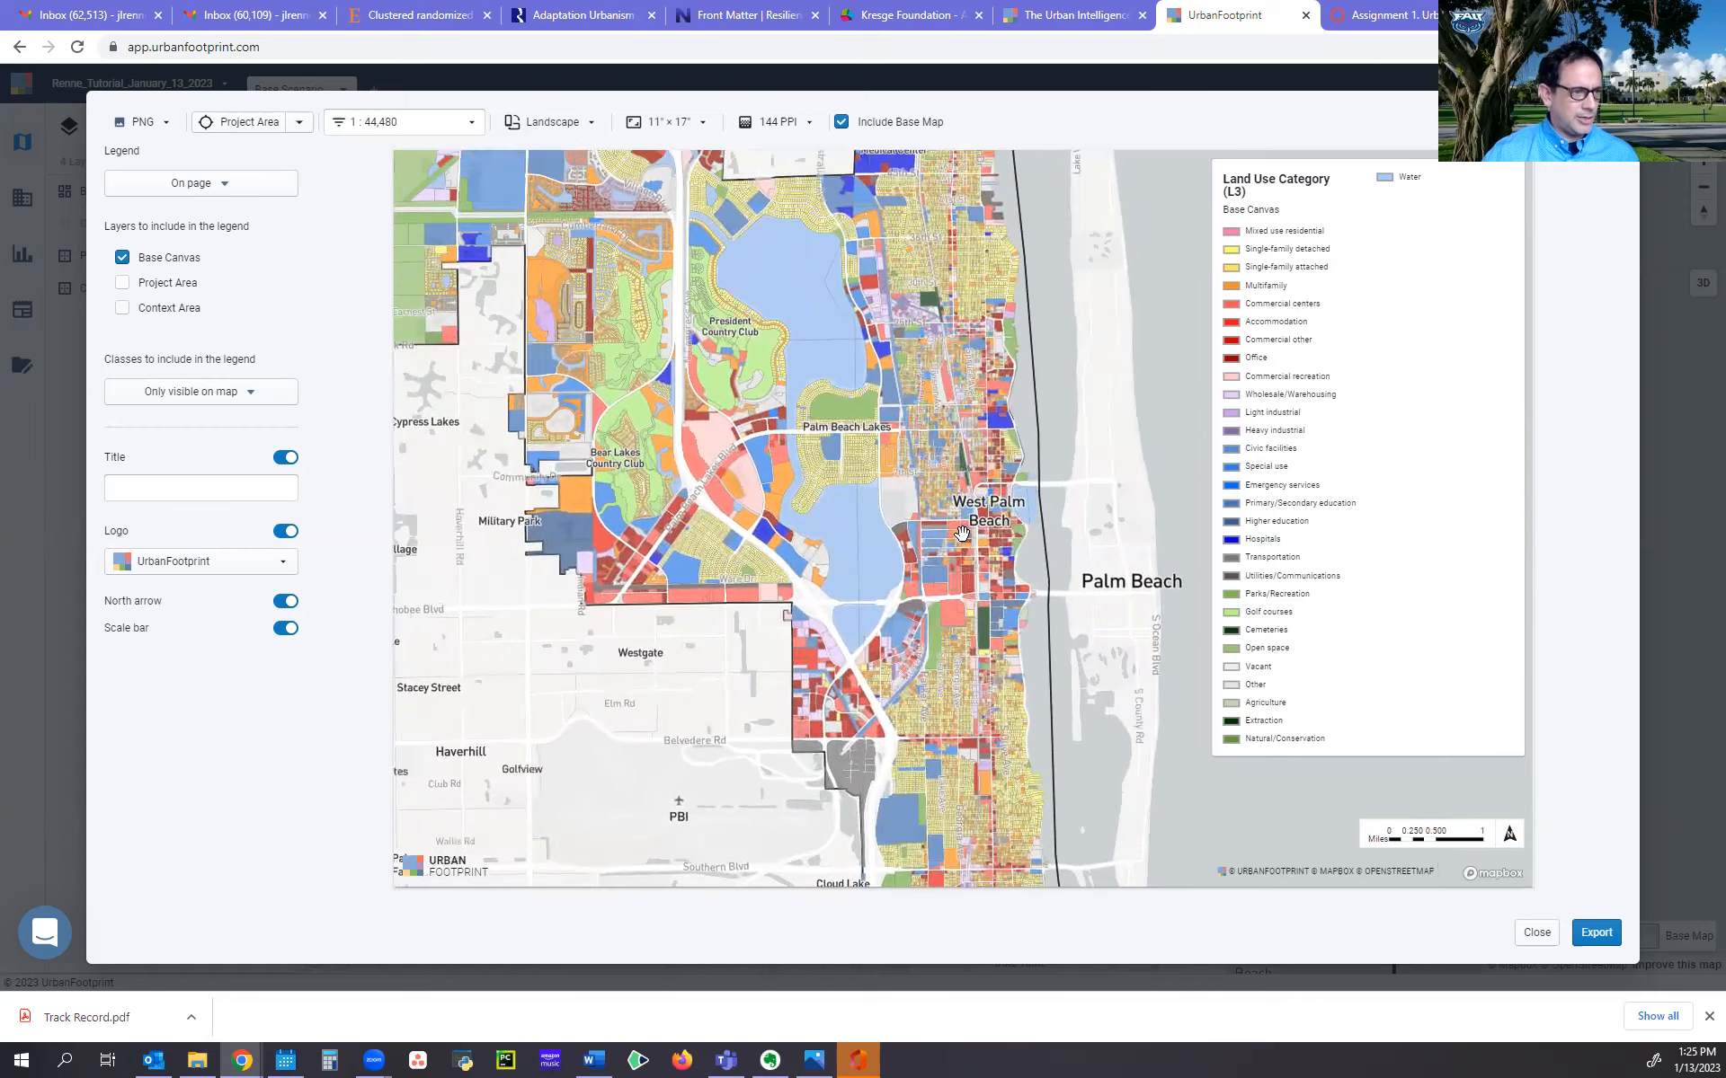
pyautogui.scroll(3, 962, 534)
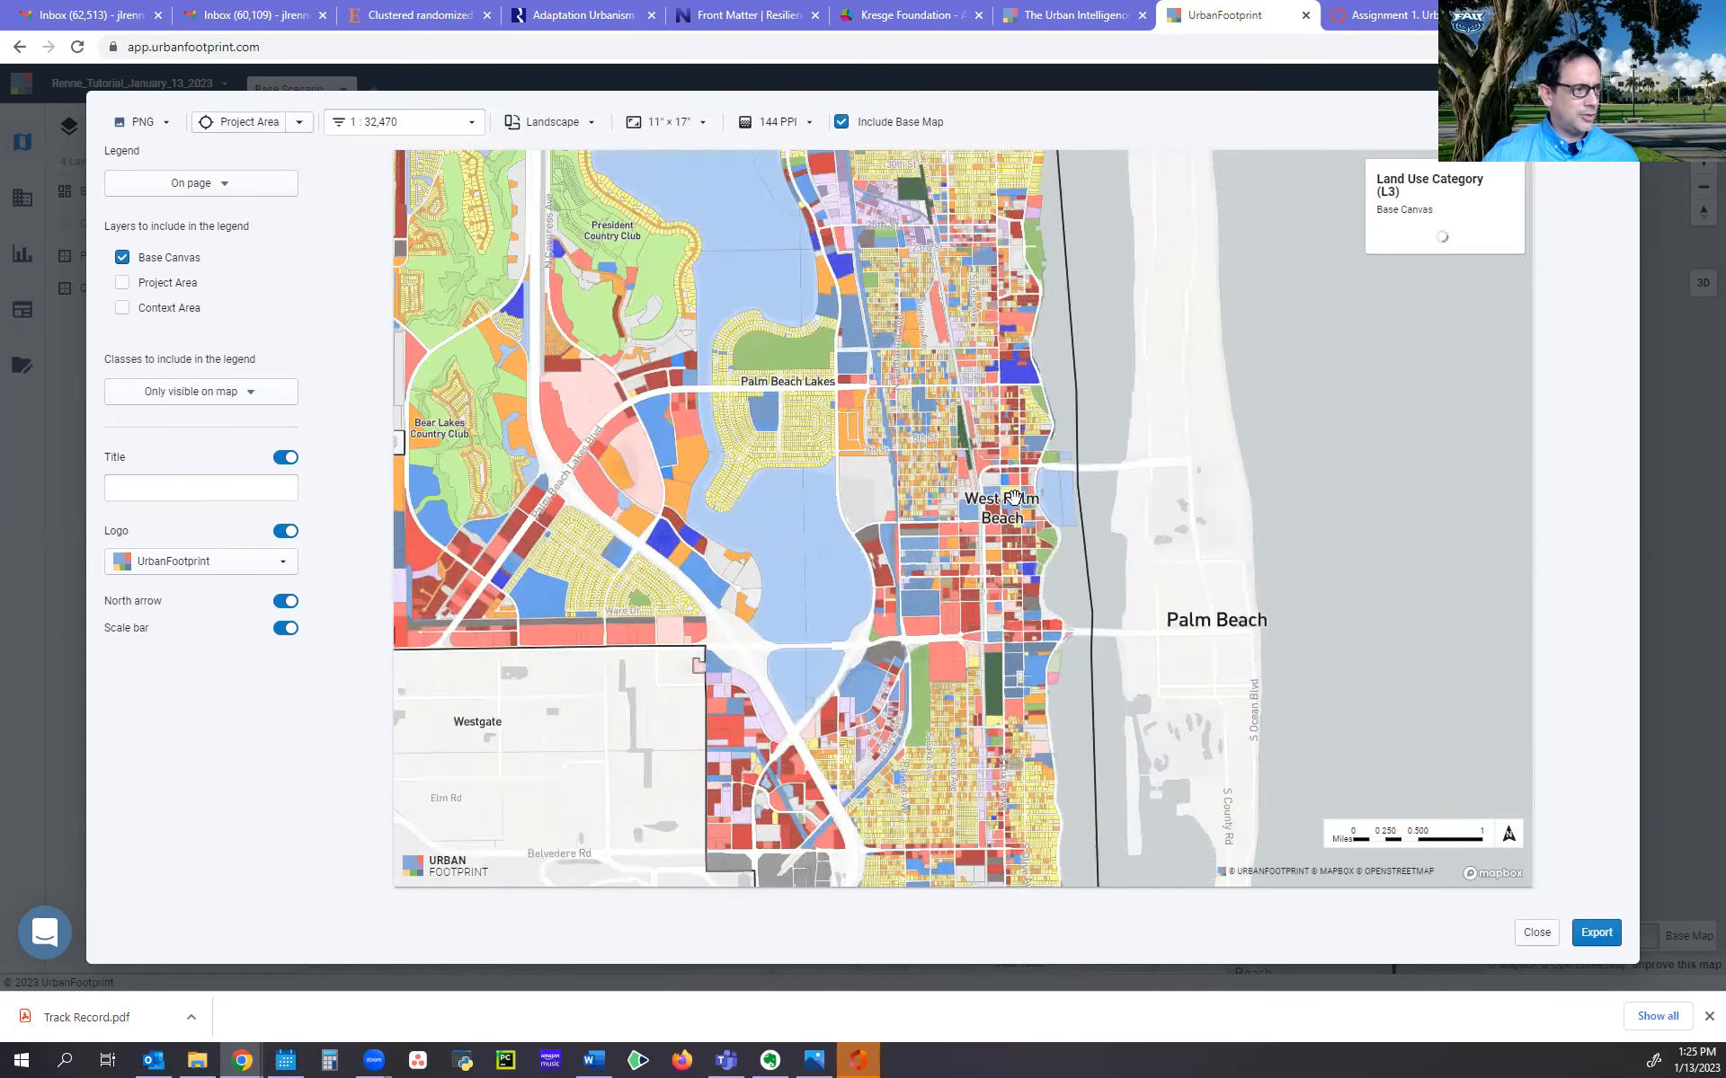
# Title the map layout "West Plam Beach Land Uses"
pyautogui.click(164, 478)
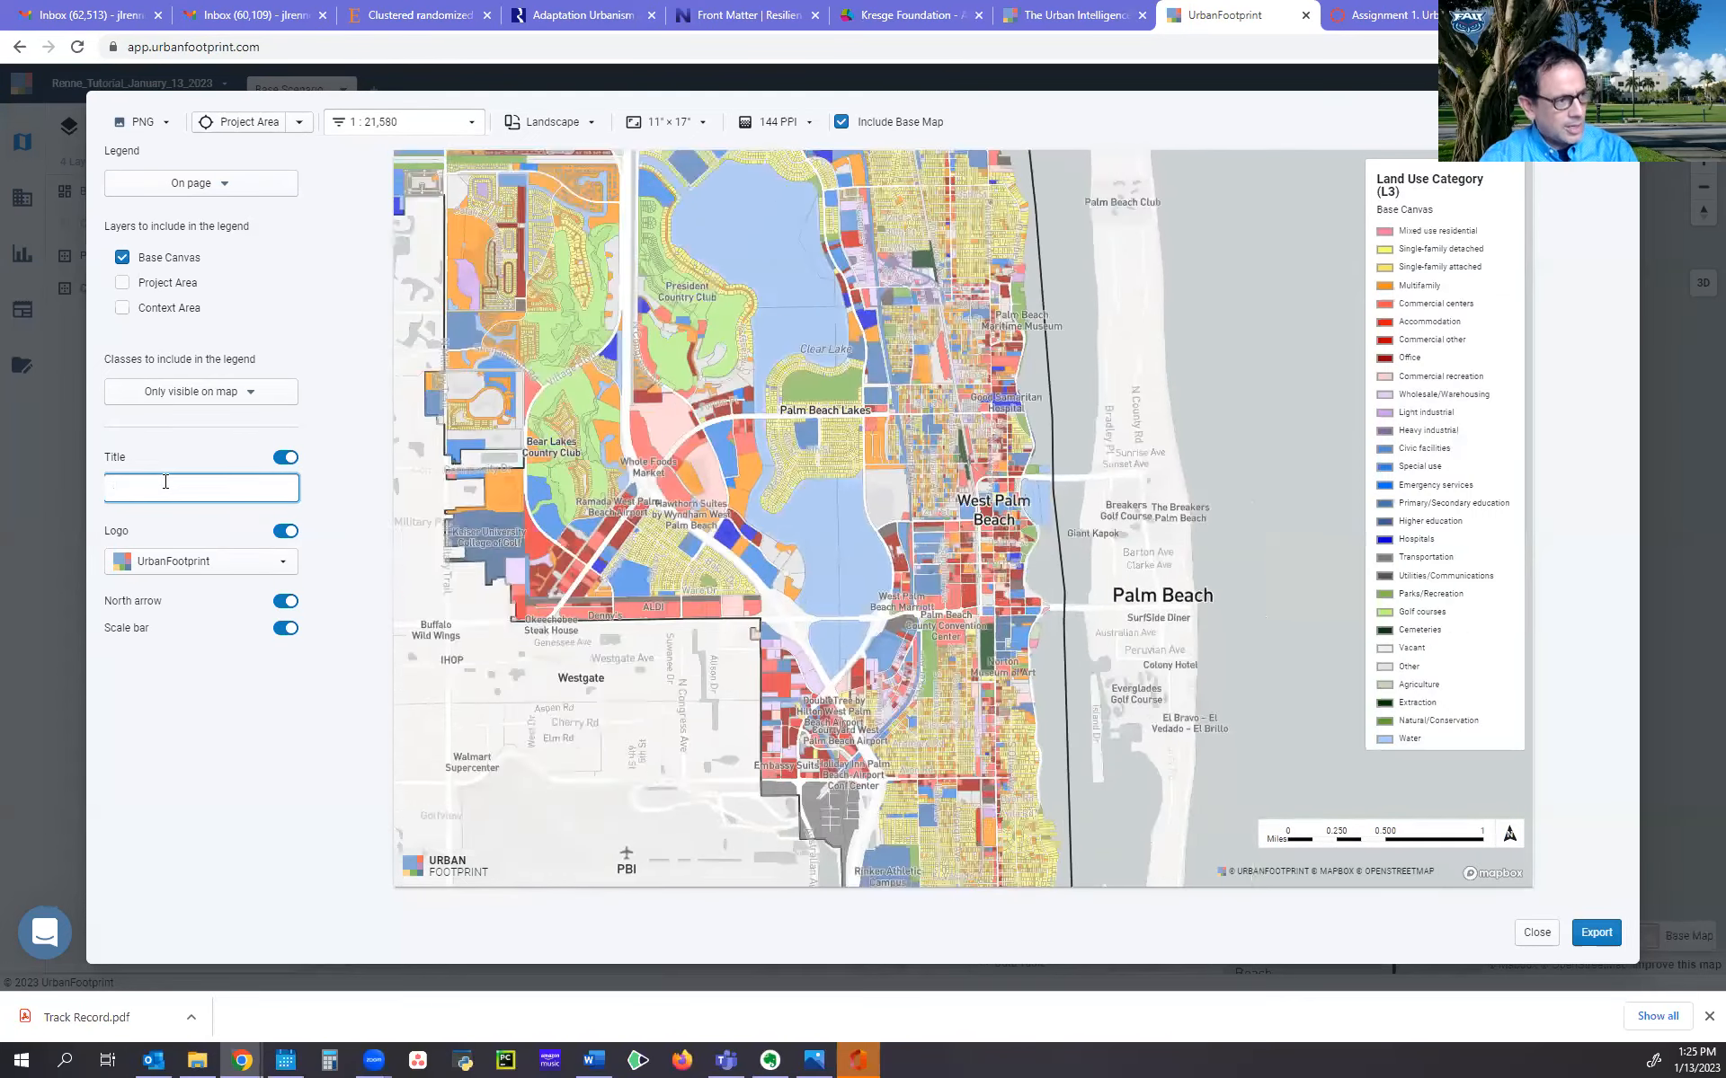
pyautogui.write('West Paml')
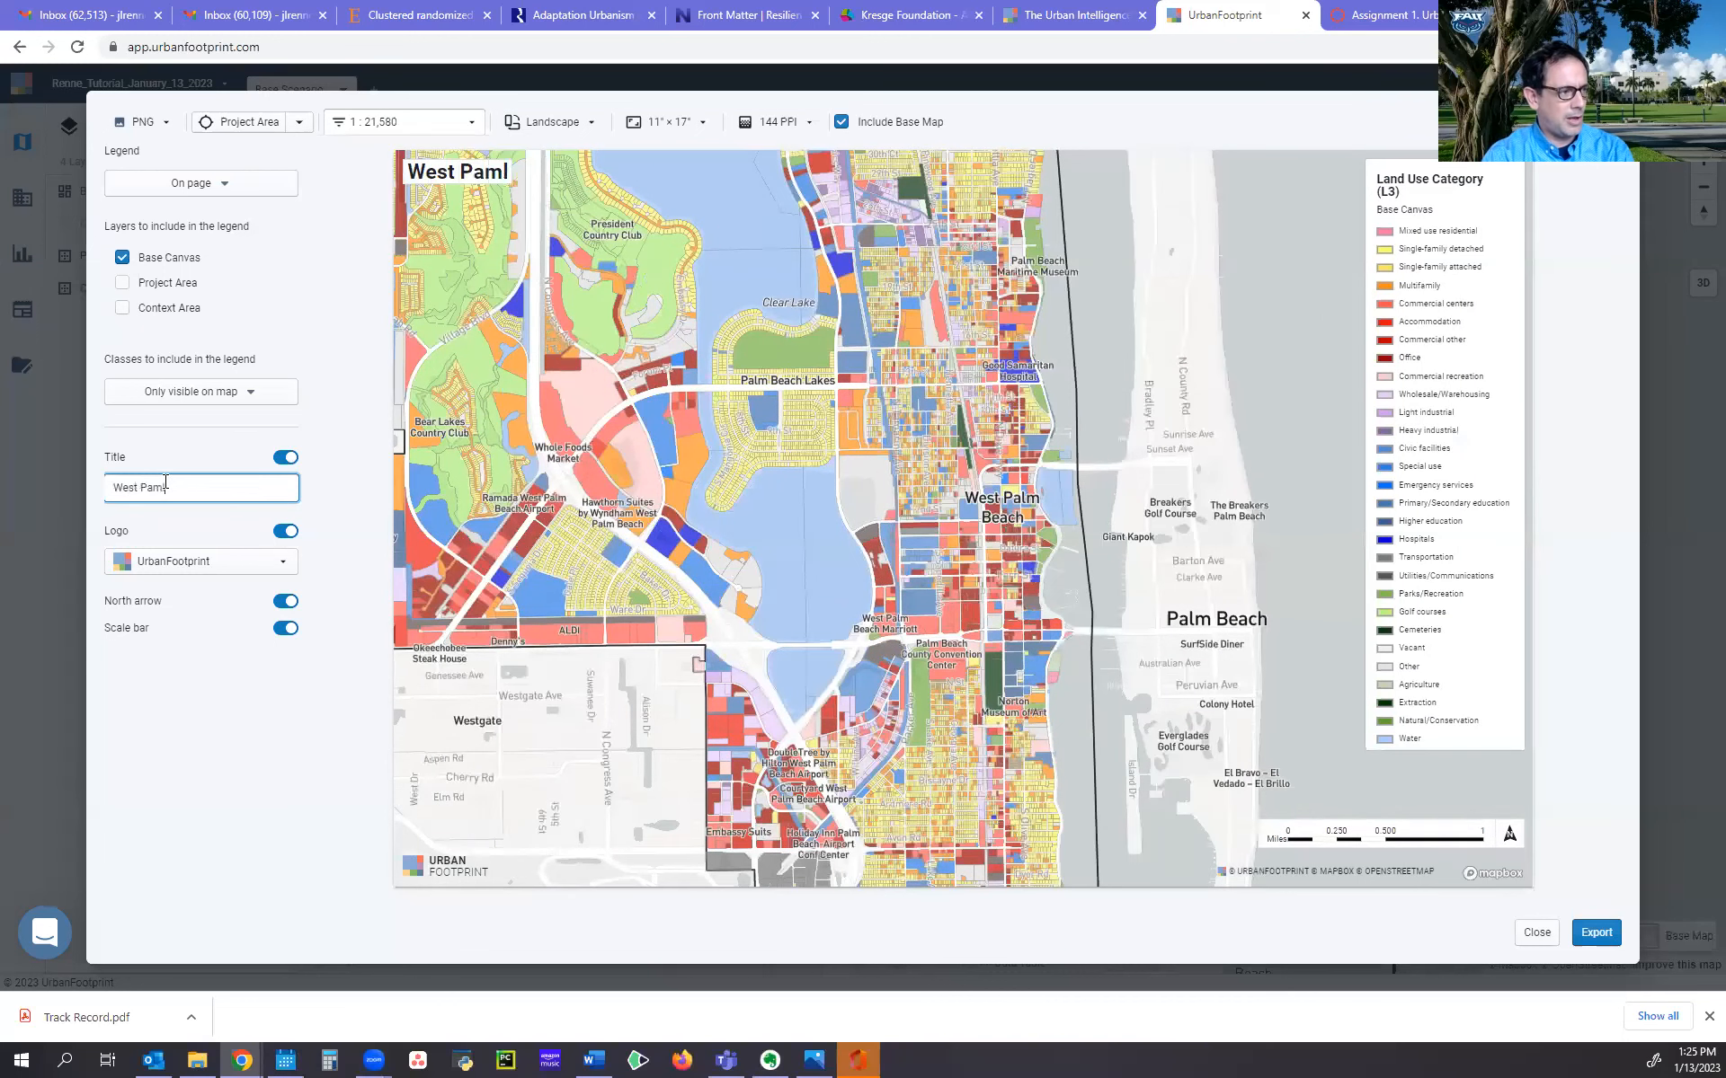
pyautogui.press('BackSpace')
pyautogui.press('BackSpace')
pyautogui.press('BackSpace')
pyautogui.write('lm')
pyautogui.press('BackSpace')
pyautogui.write('am Beach Land Uses')
pyautogui.press('BackSpace')
pyautogui.write('Map')
pyautogui.press('BackSpace')
pyautogui.press('BackSpace')
pyautogui.press('BackSpace')
pyautogui.press('BackSpace')
pyautogui.write('s')
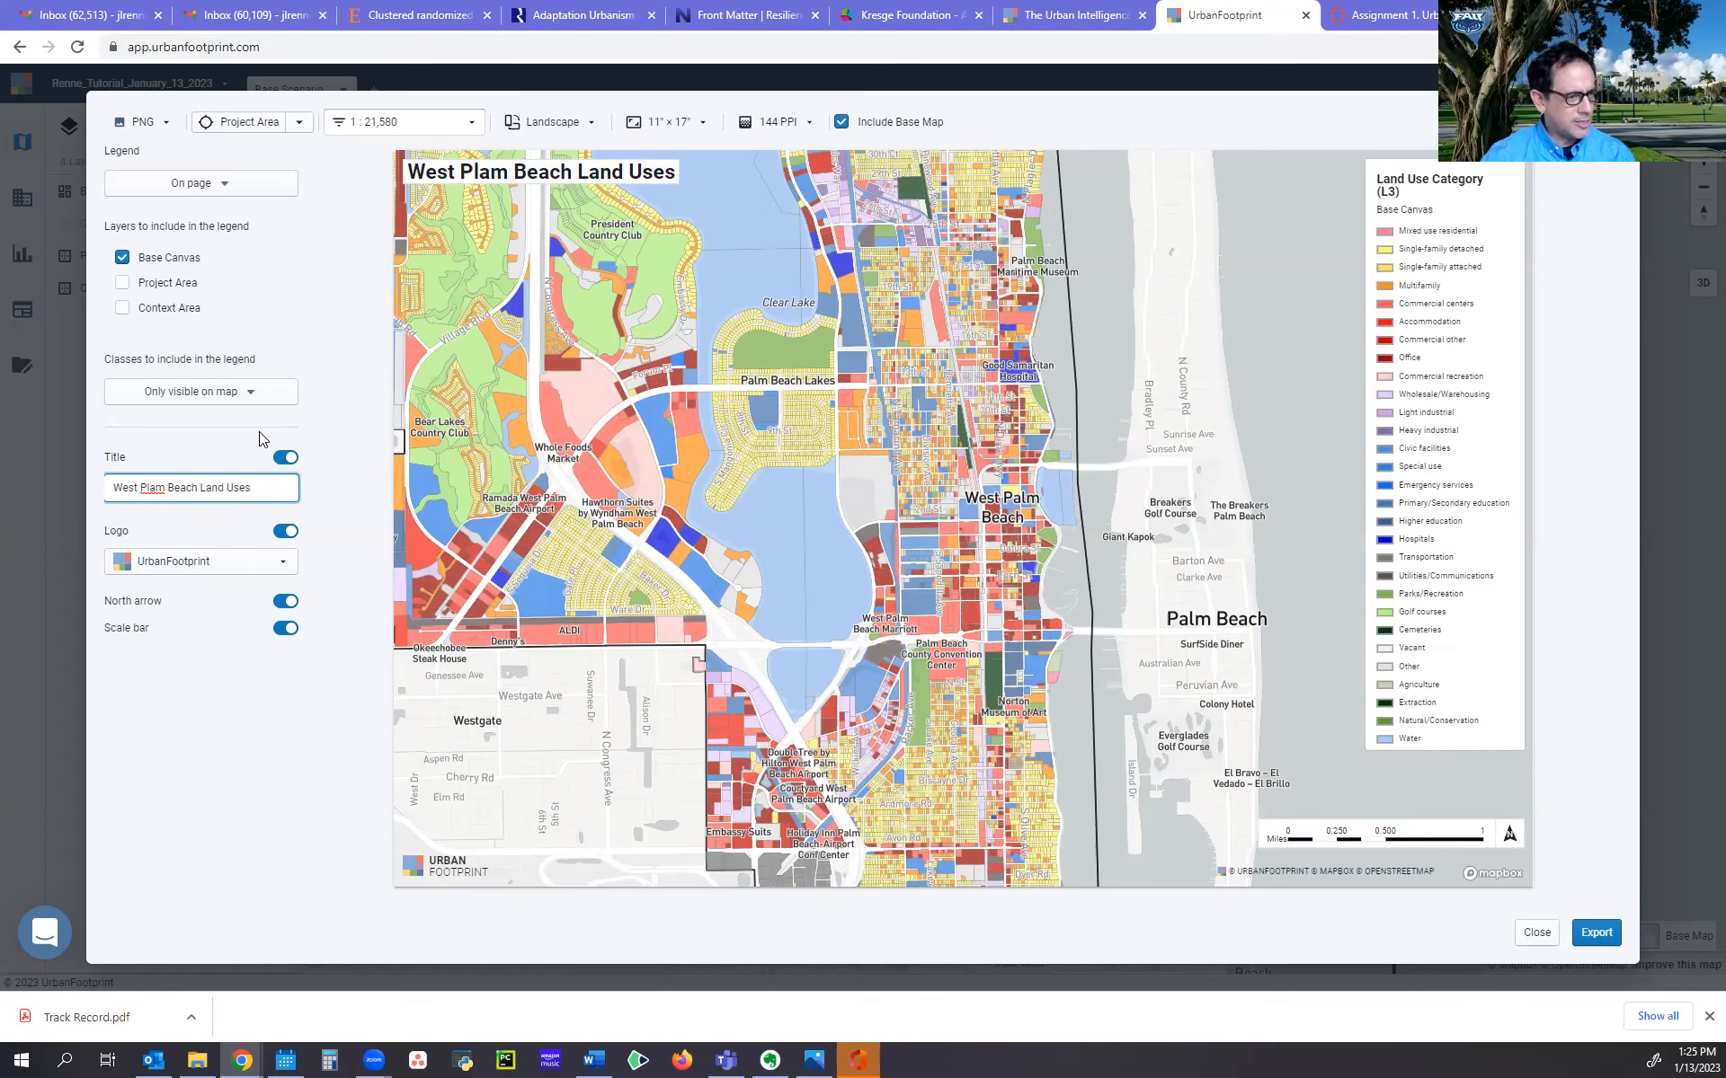
# Turn the layout's logo off, view the option for uploading a new logo, and turn the logo back on
pyautogui.click(286, 532)
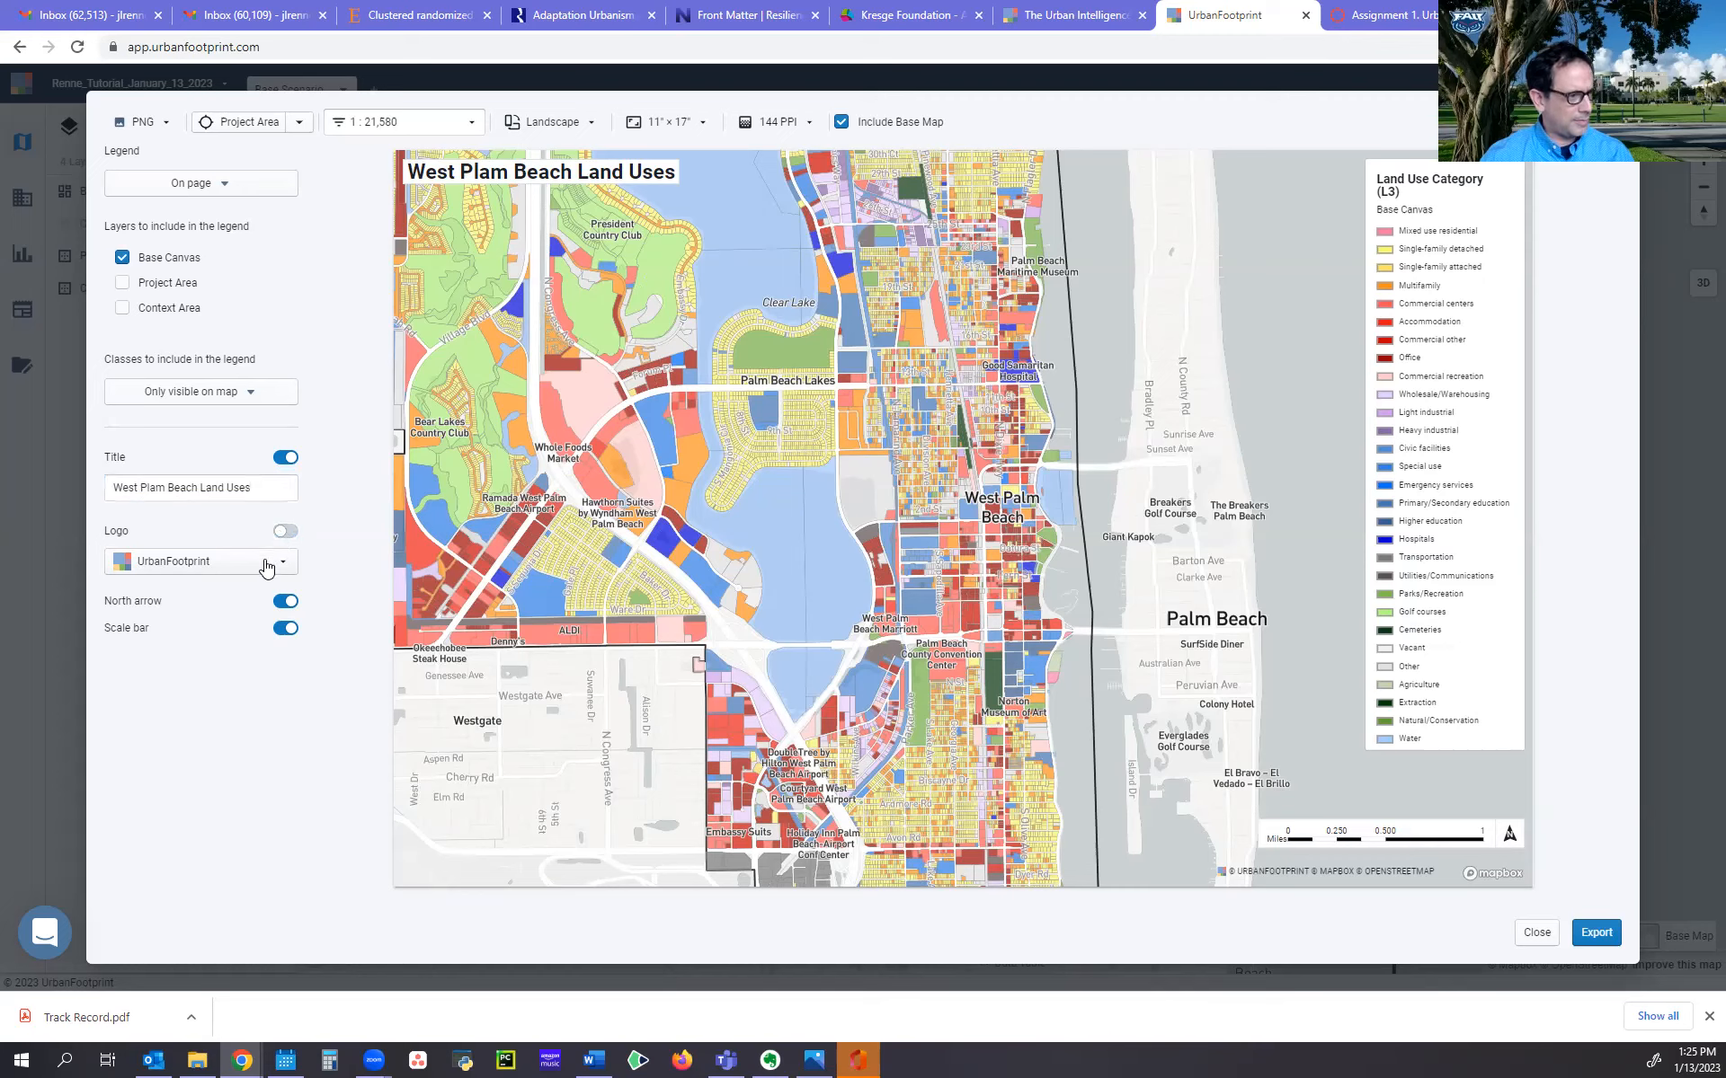
pyautogui.click(283, 562)
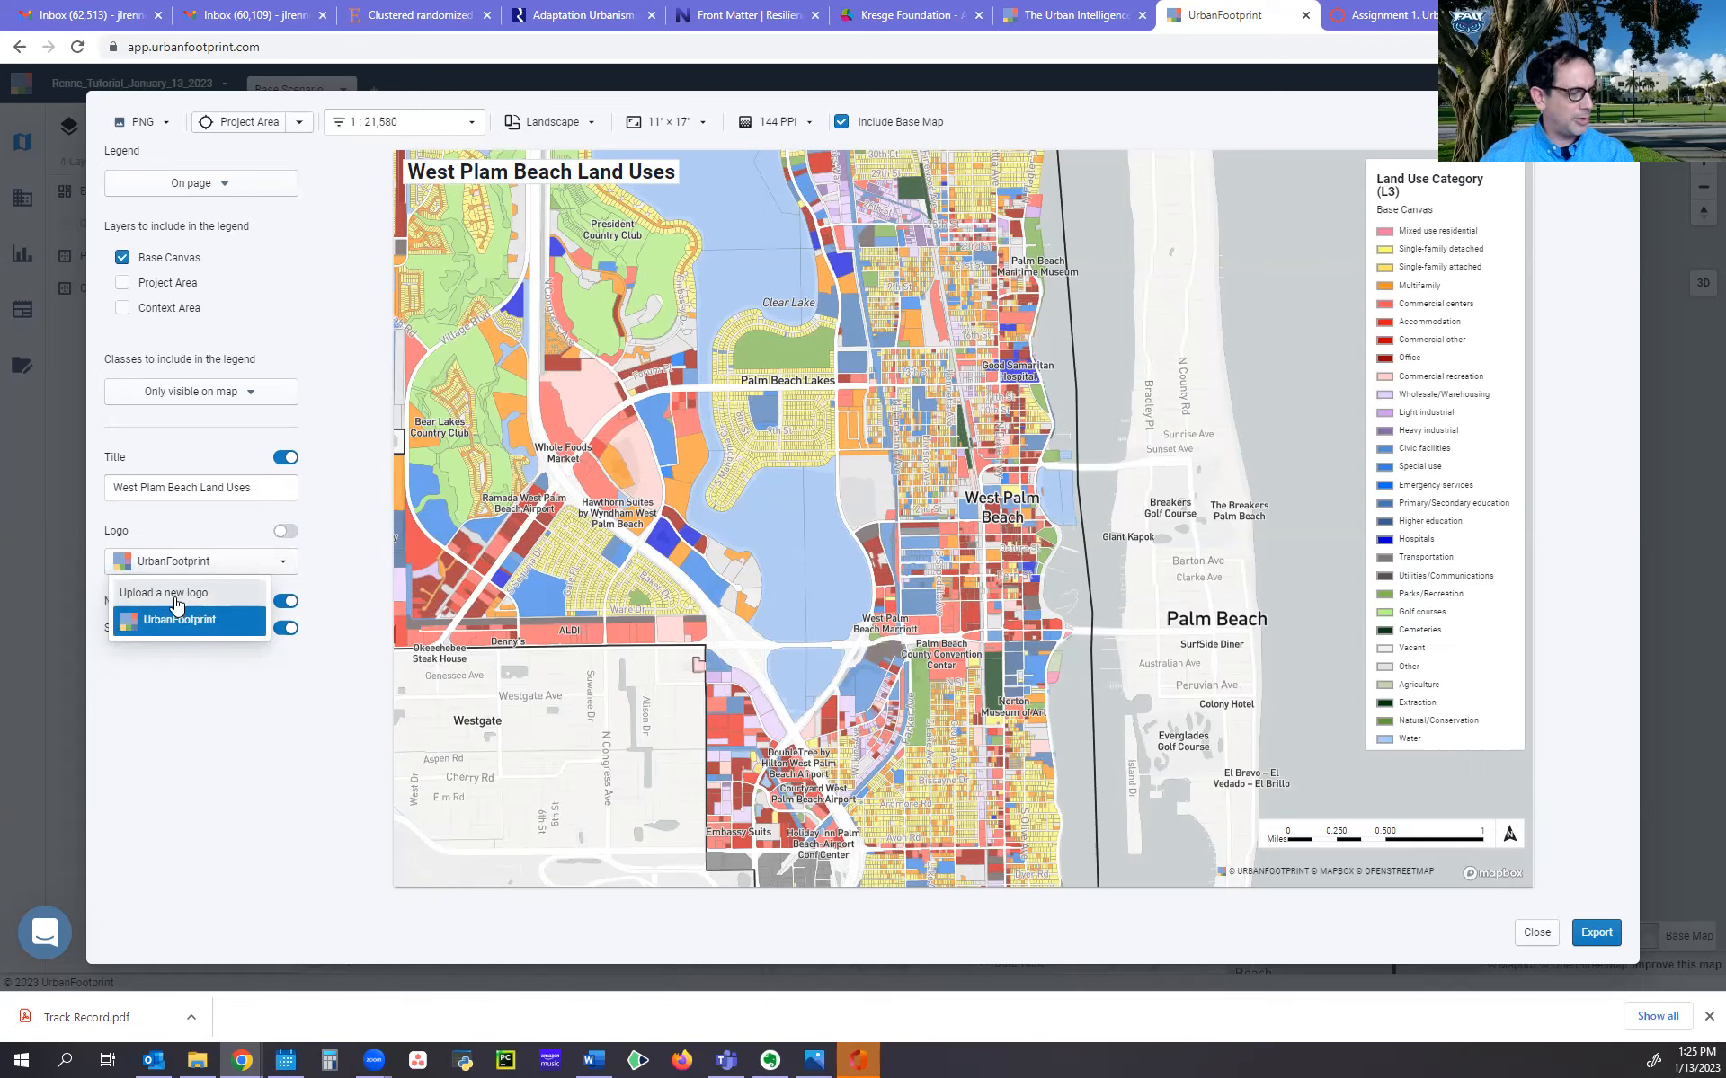
pyautogui.click(286, 532)
pyautogui.click(284, 532)
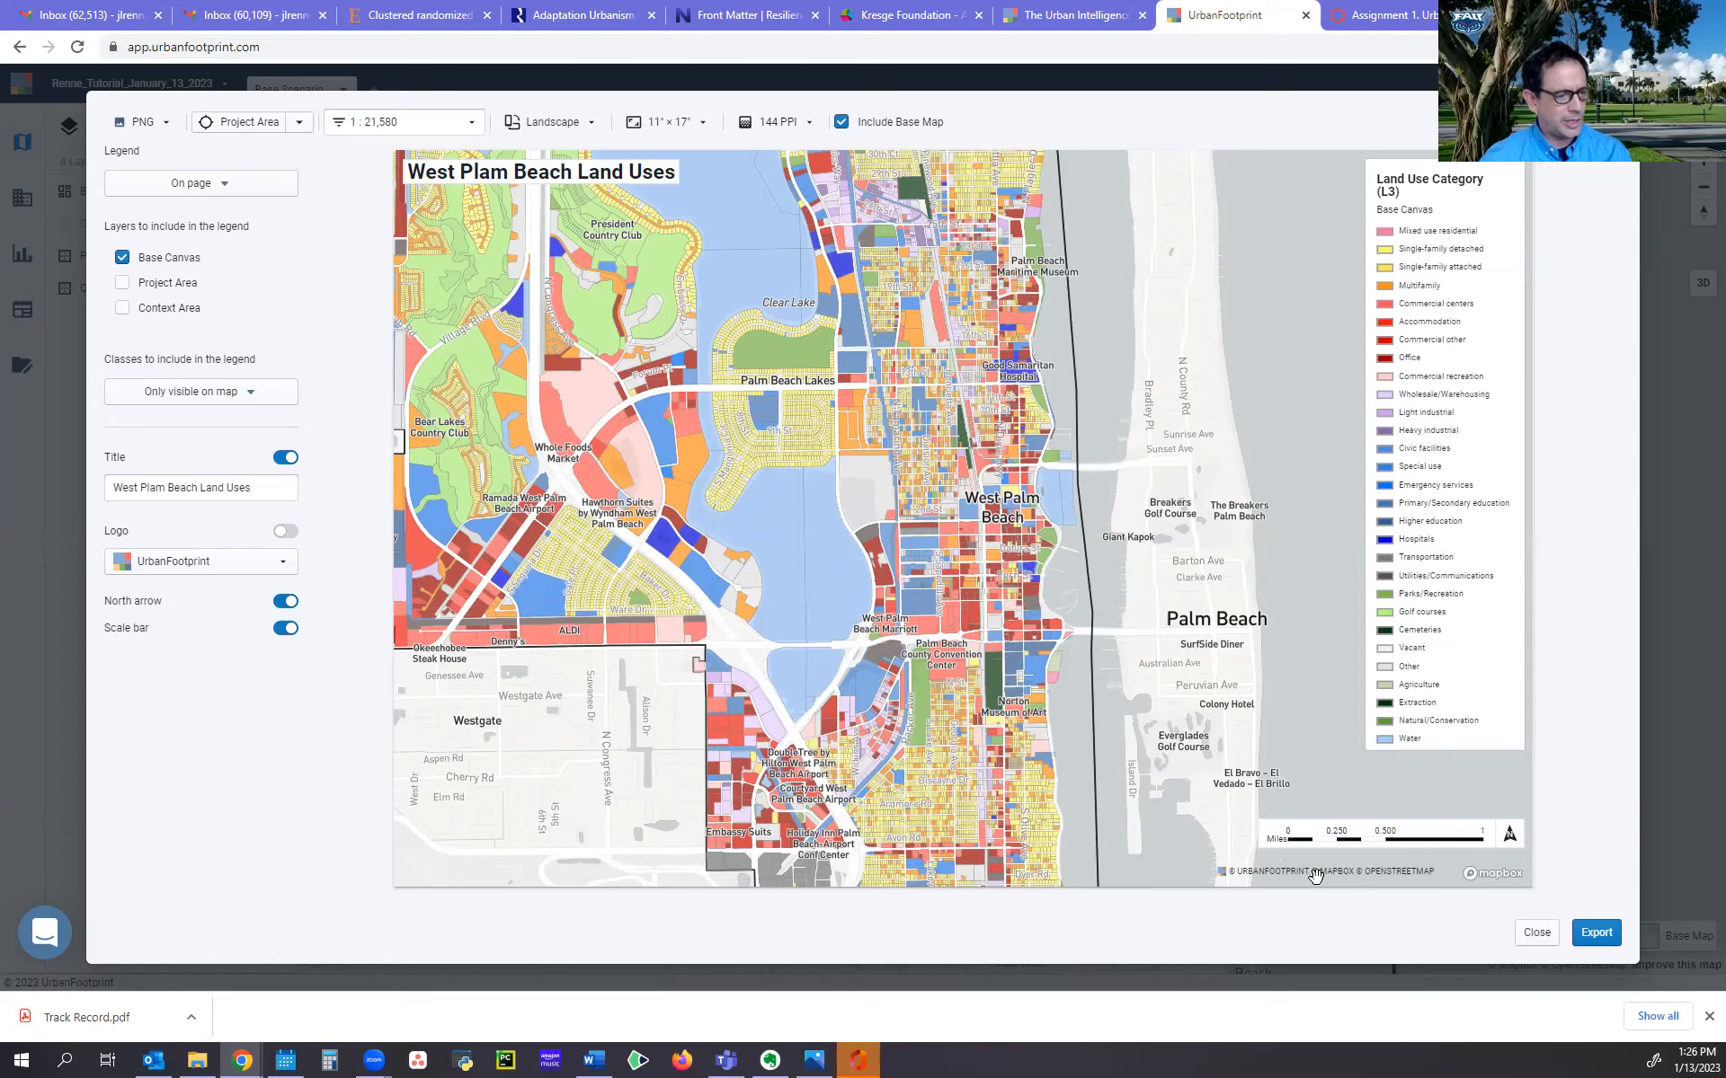
pyautogui.click(285, 531)
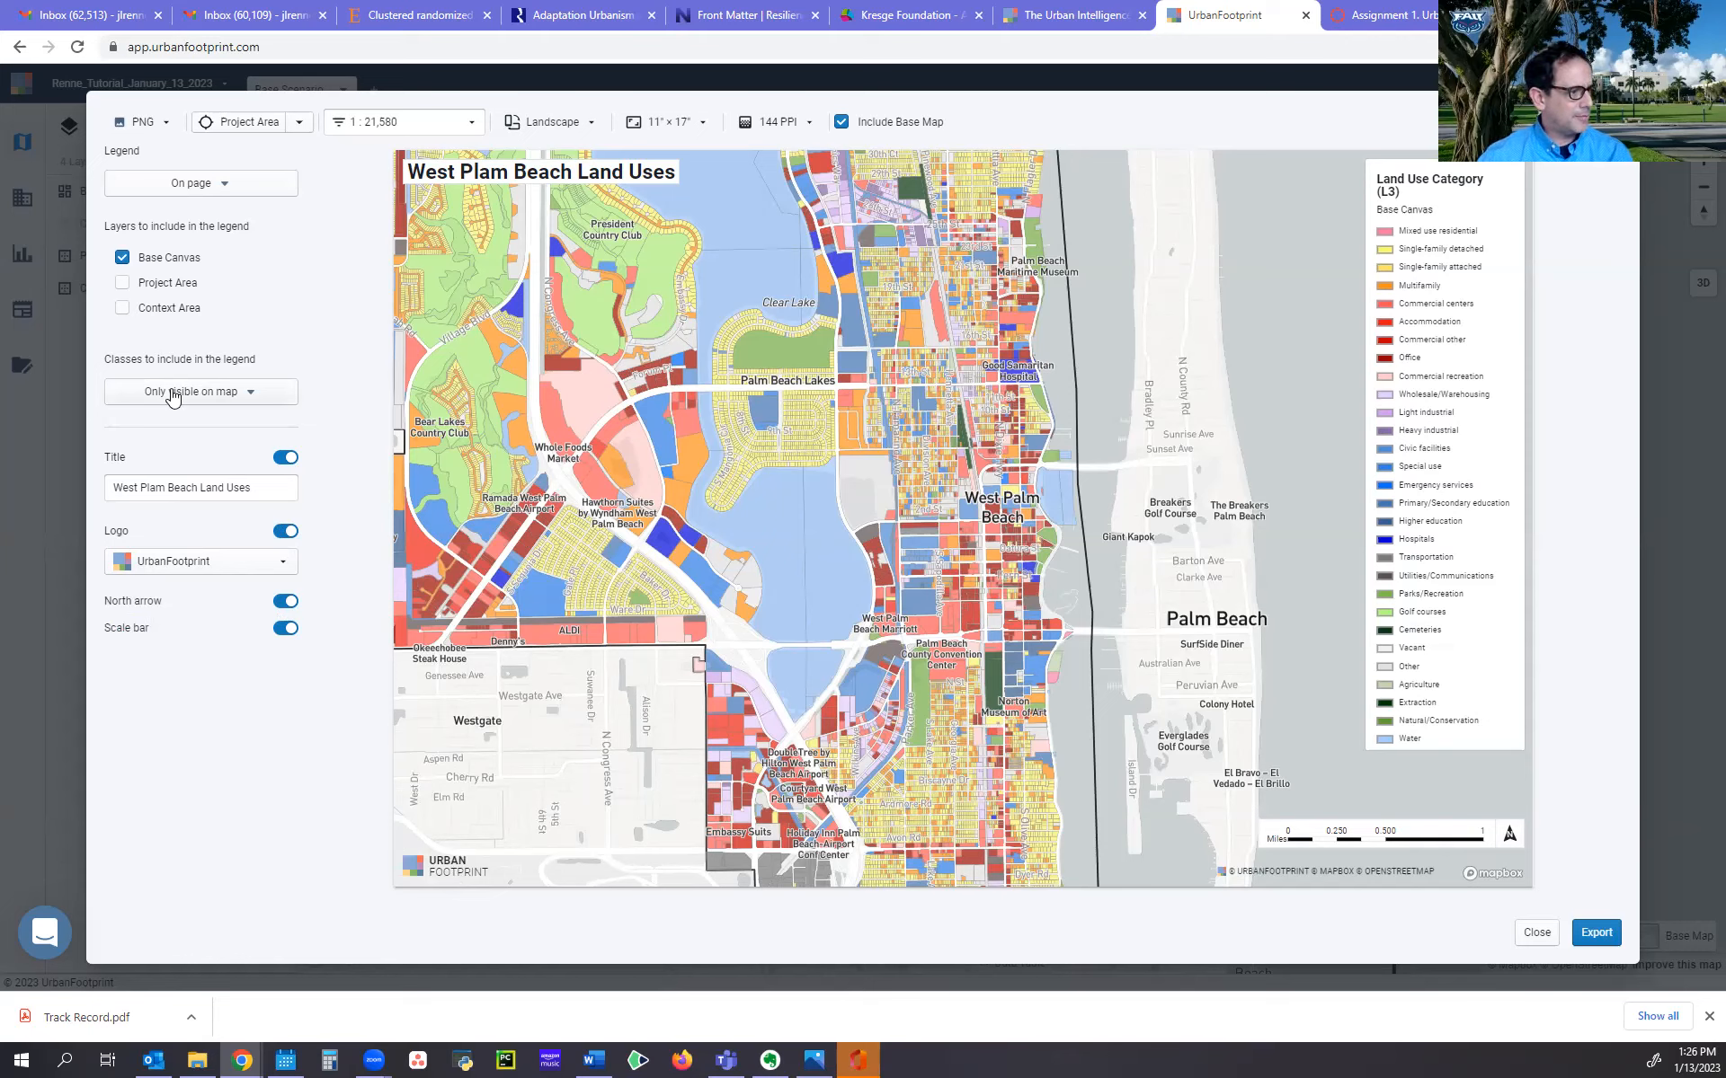
# Check the options for legend classes, keep only those visible on the map, and export the layout as PNG
pyautogui.click(234, 391)
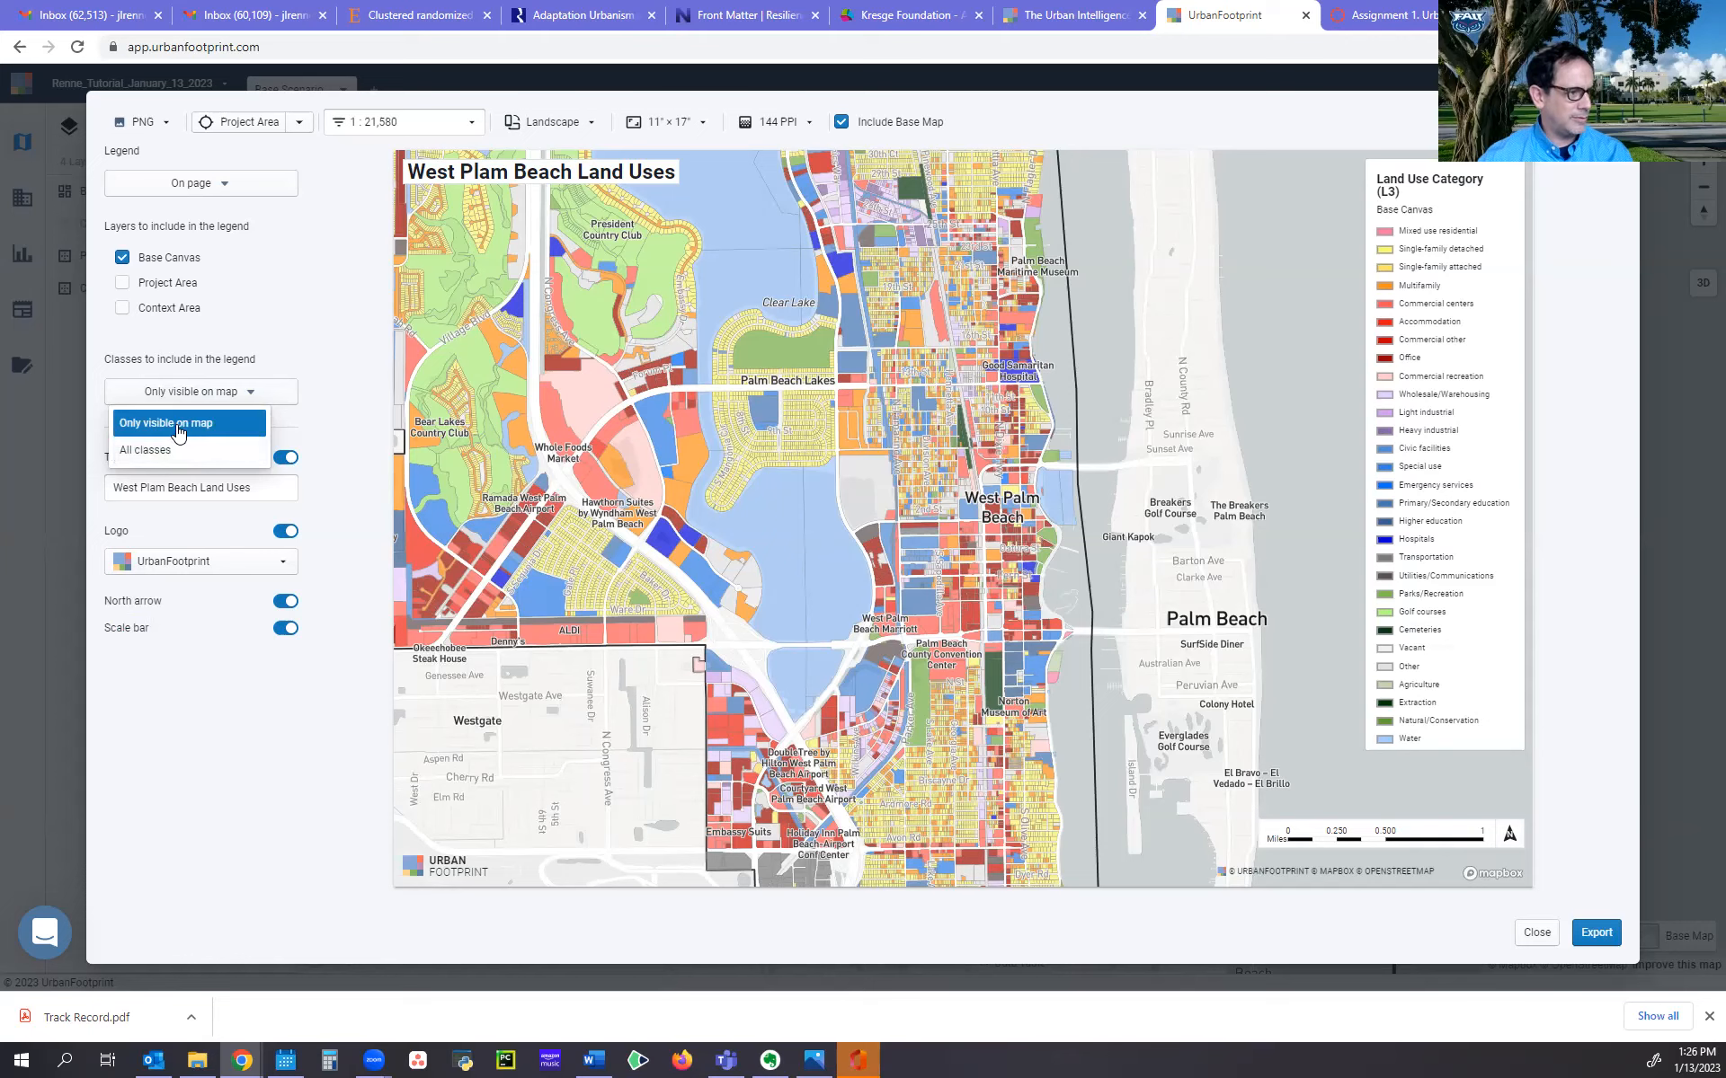
pyautogui.click(358, 321)
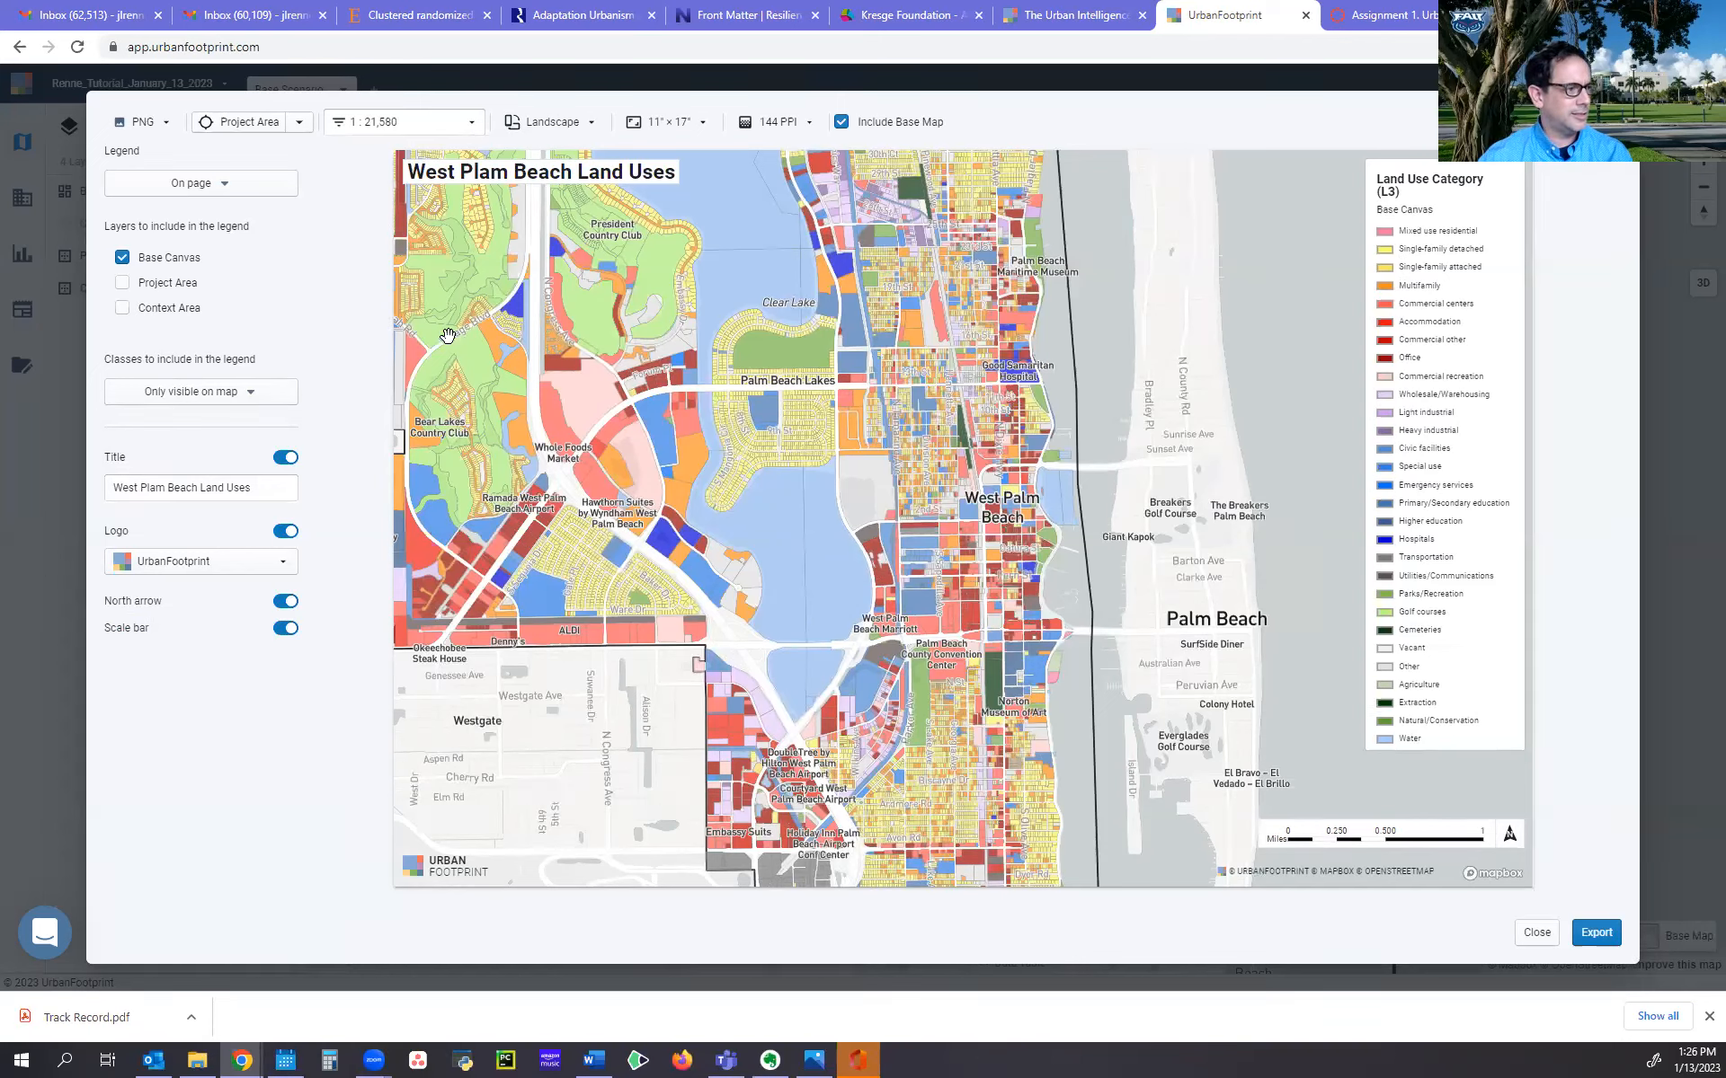
pyautogui.click(1597, 932)
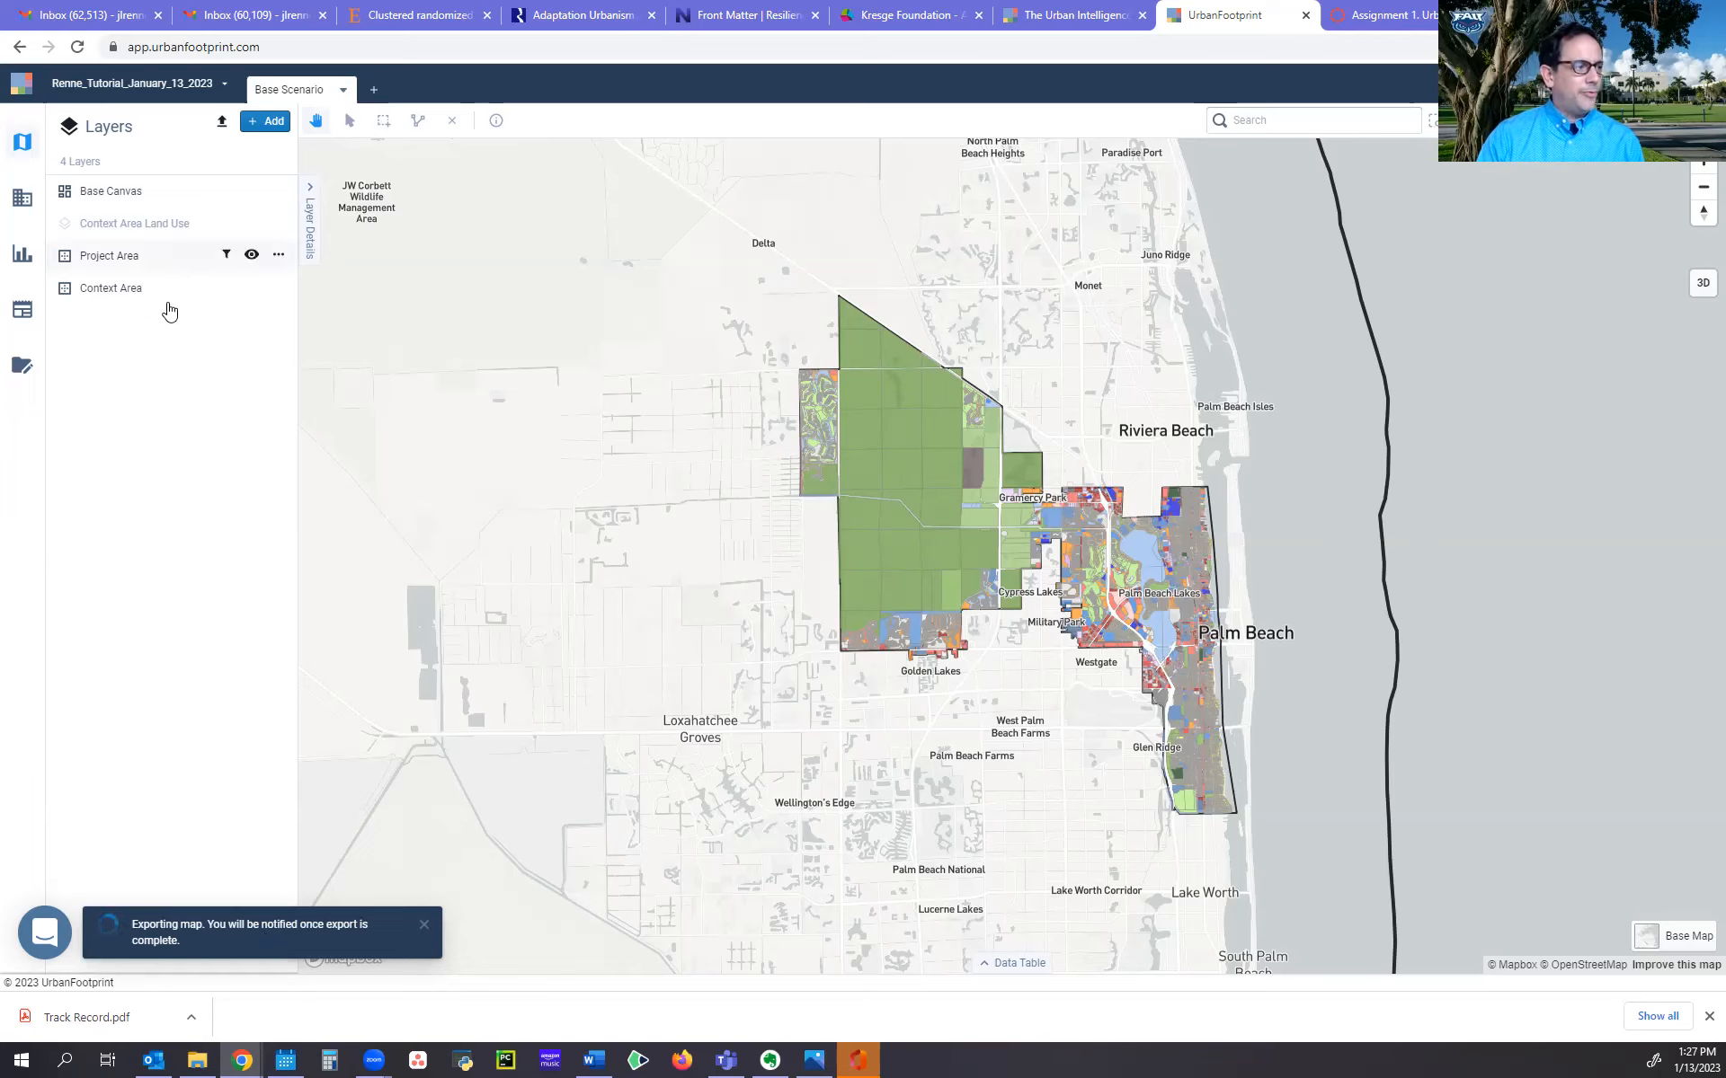
# Show the Base Canvas land uses up close around central West Palm Beach on the main map
pyautogui.scroll(3, 992, 661)
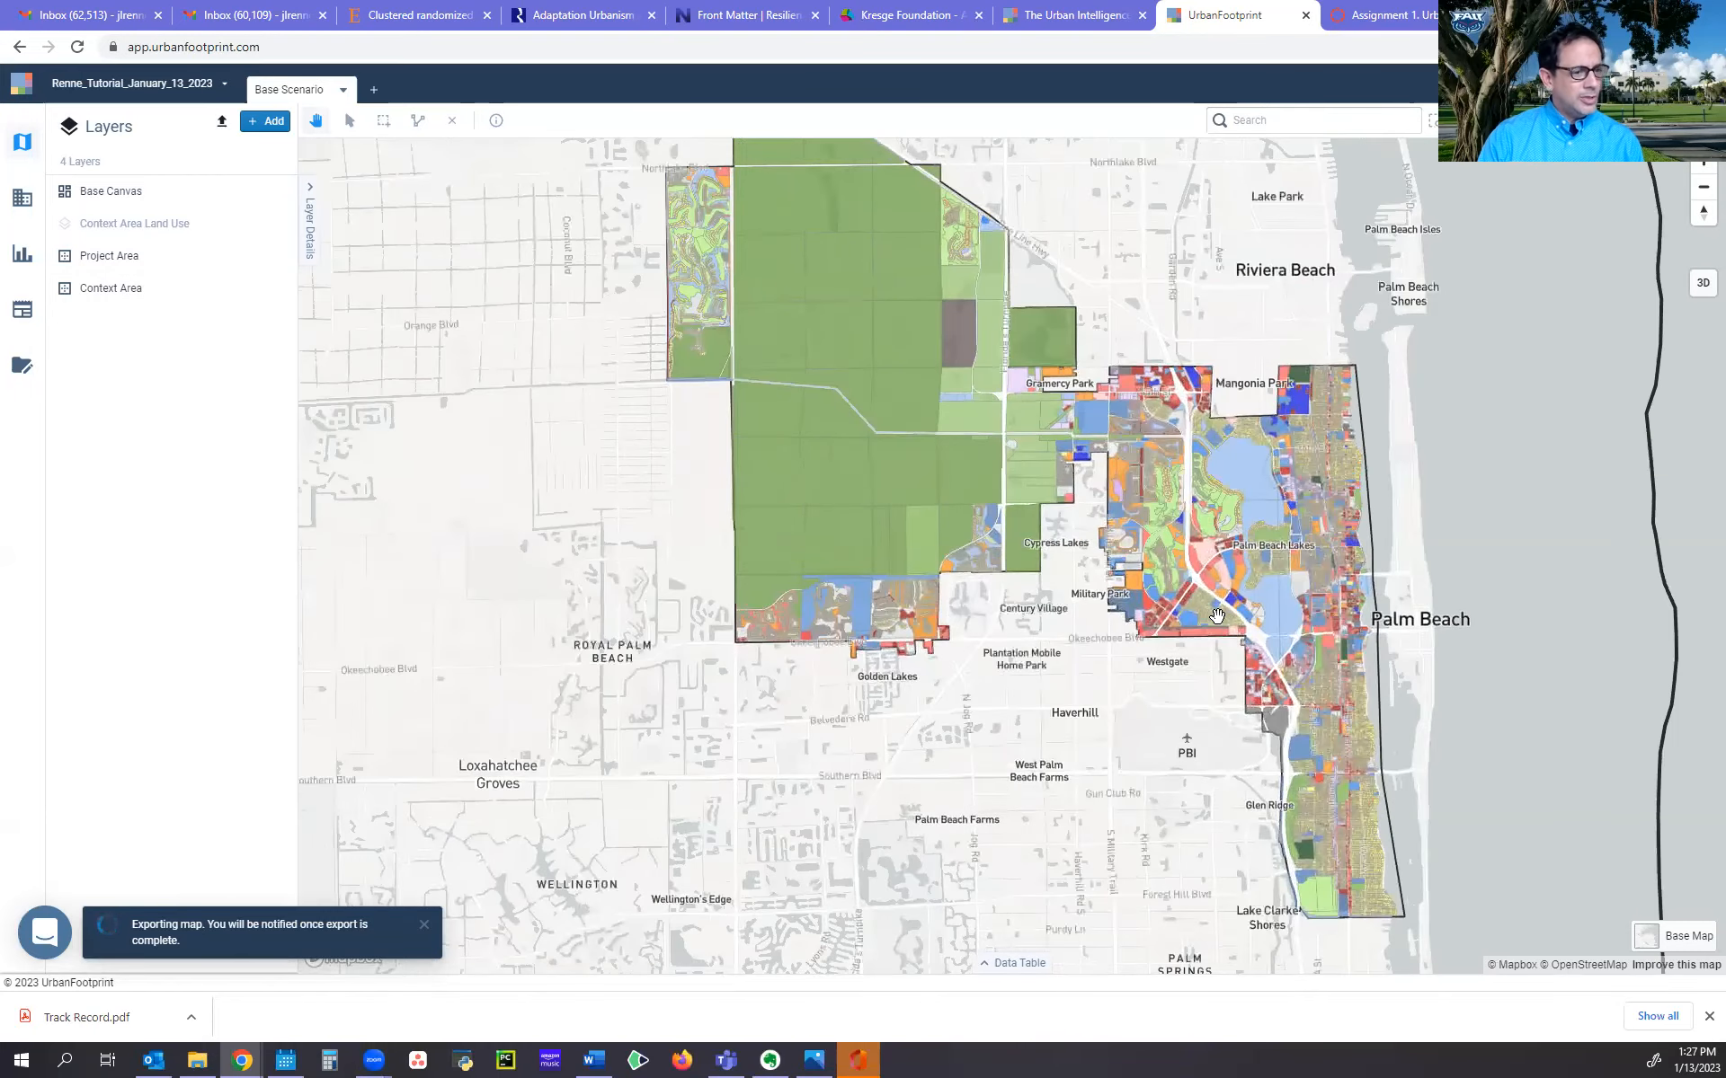
pyautogui.scroll(1, 1217, 616)
pyautogui.scroll(2, 1210, 559)
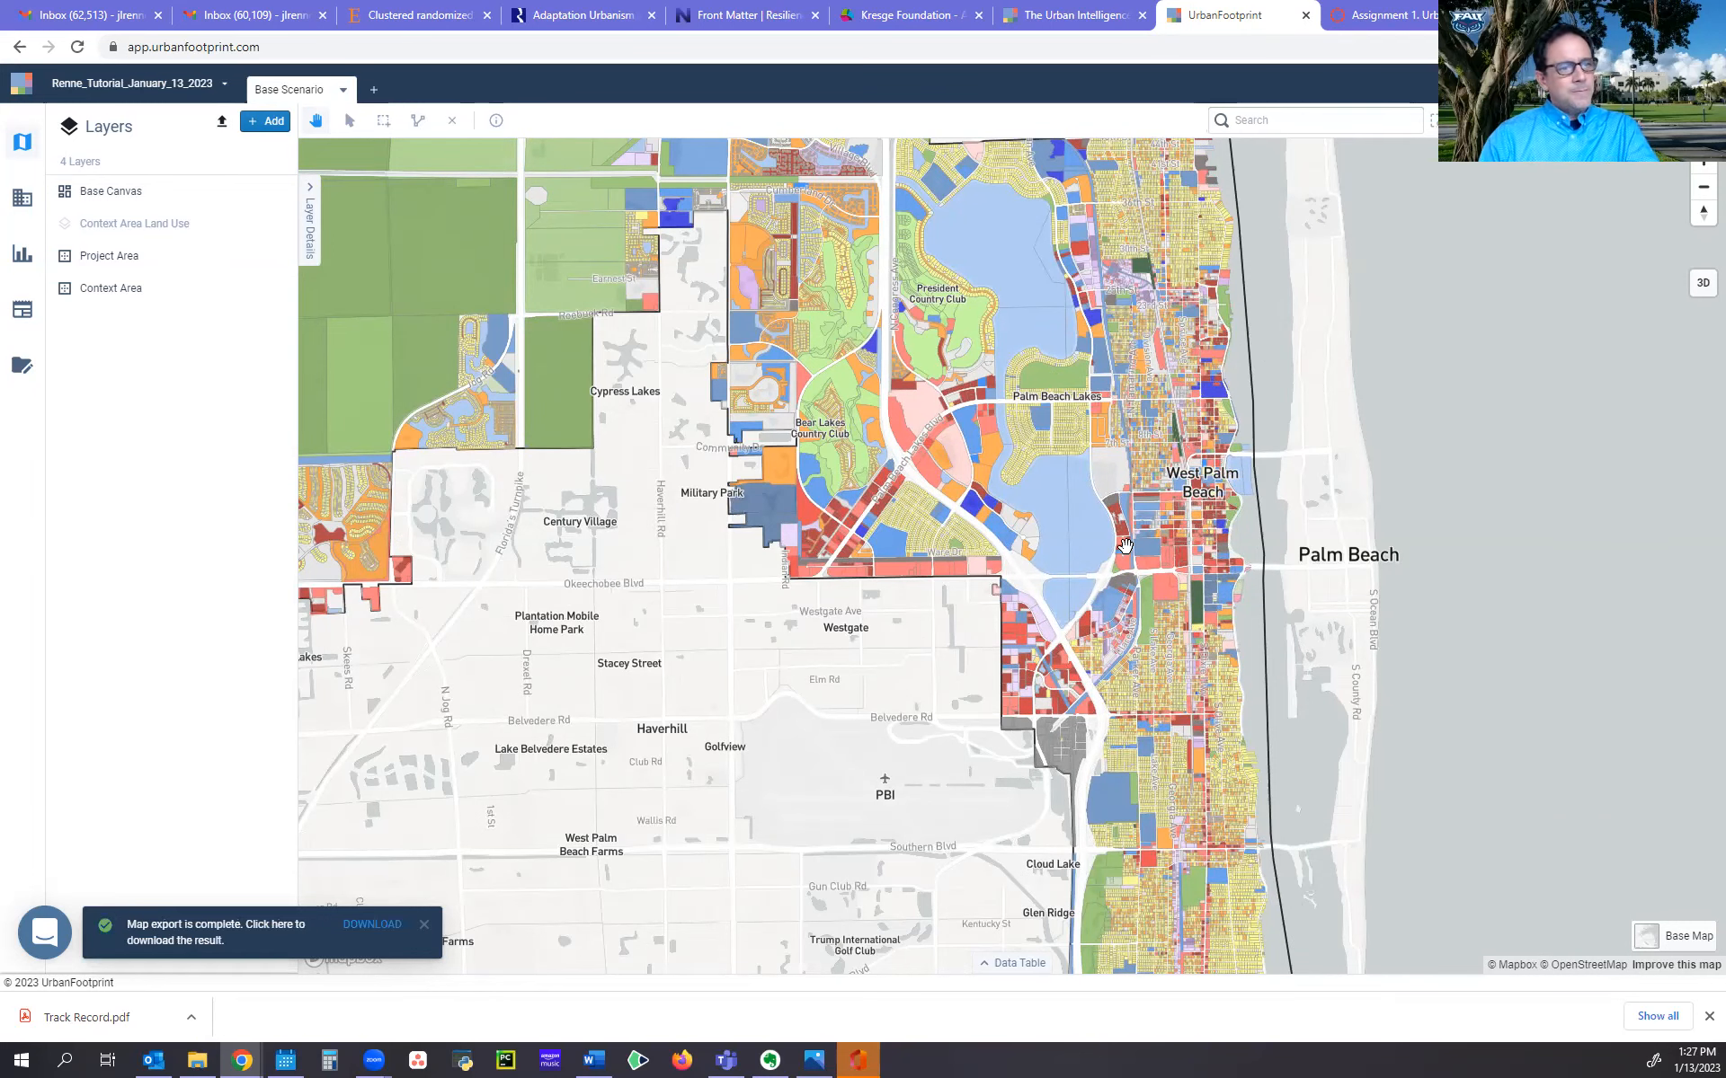
pyautogui.scroll(2, 1198, 513)
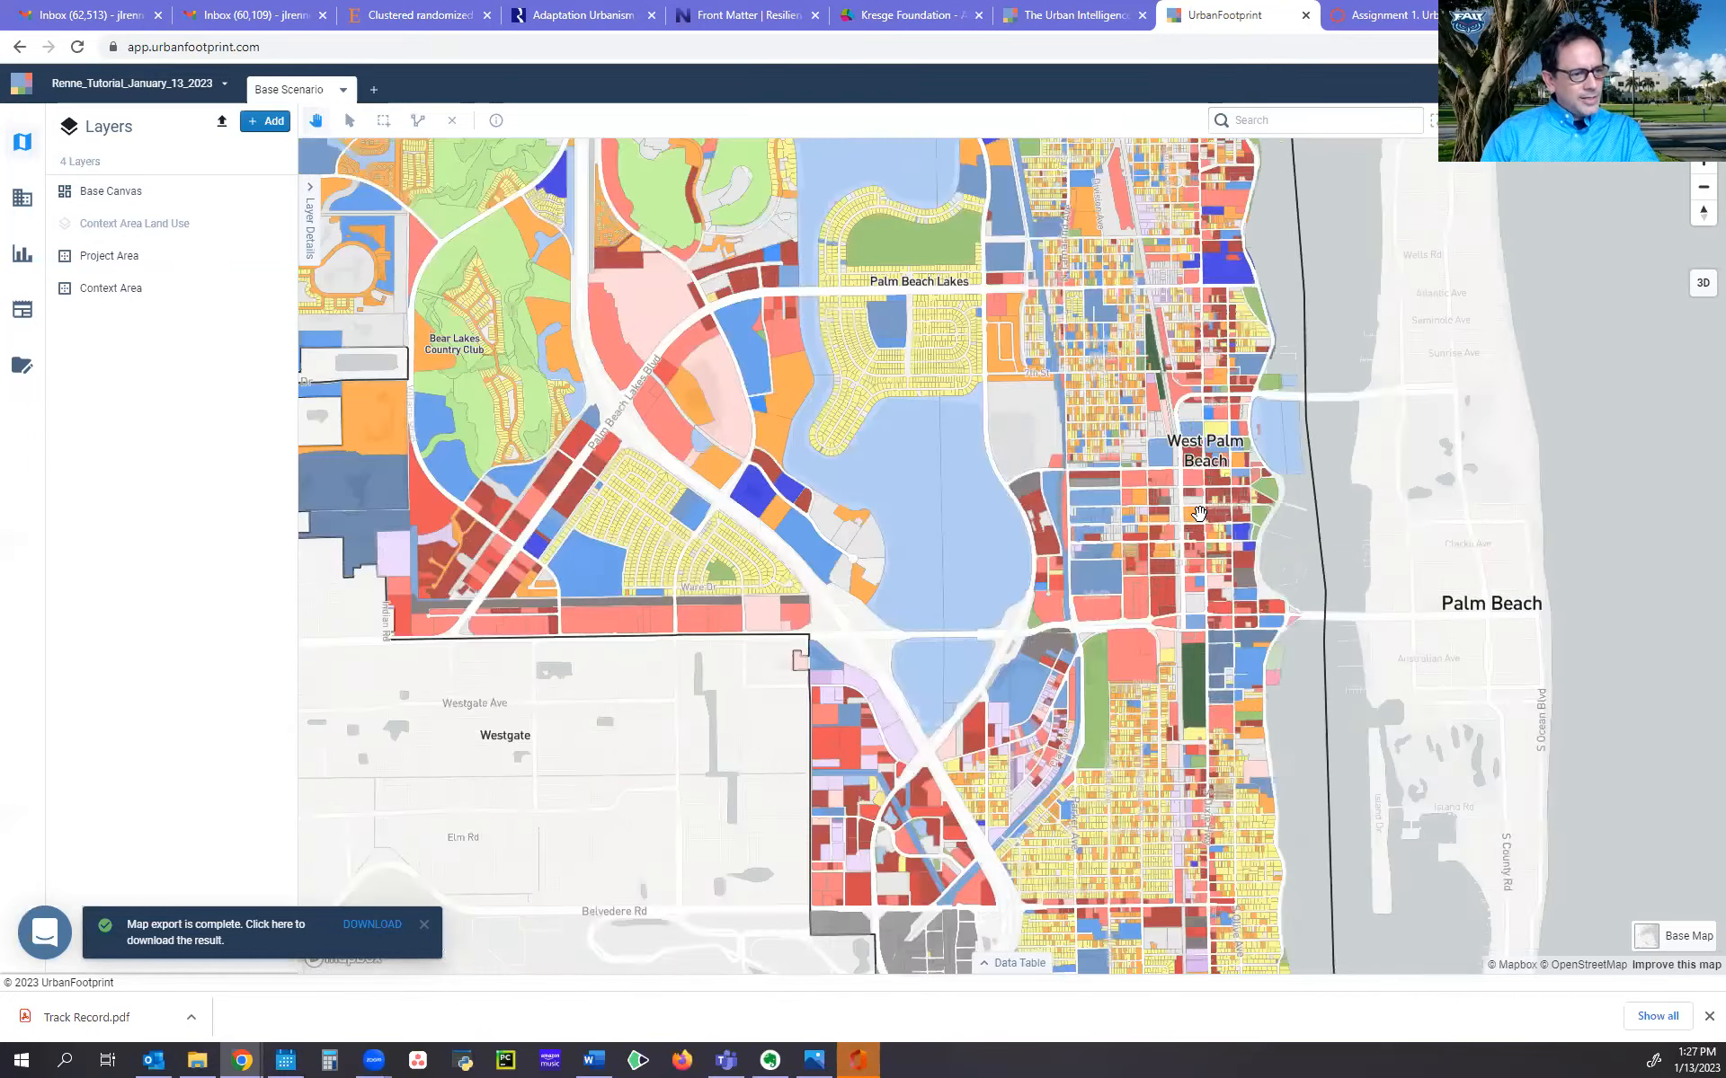
# Export a quick map snapshot of the Base Canvas land uses around central West Palm Beach
pyautogui.scroll(2, 1198, 513)
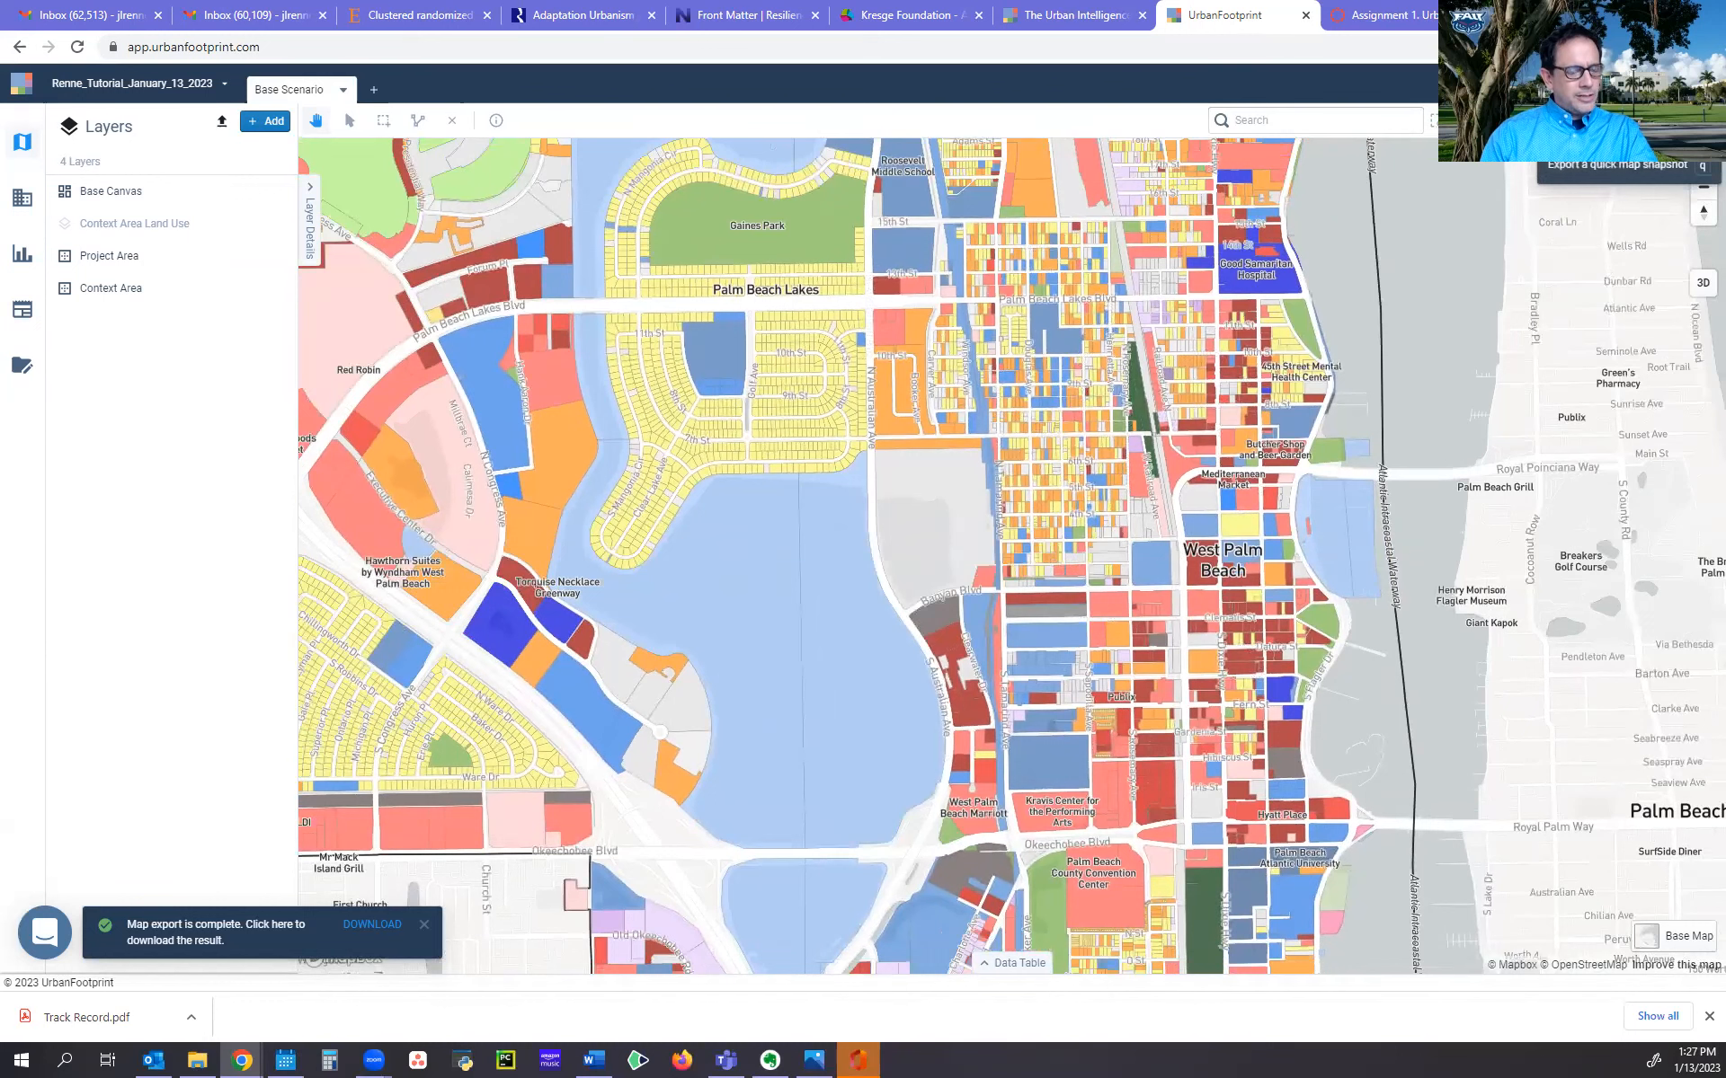
pyautogui.click(1672, 120)
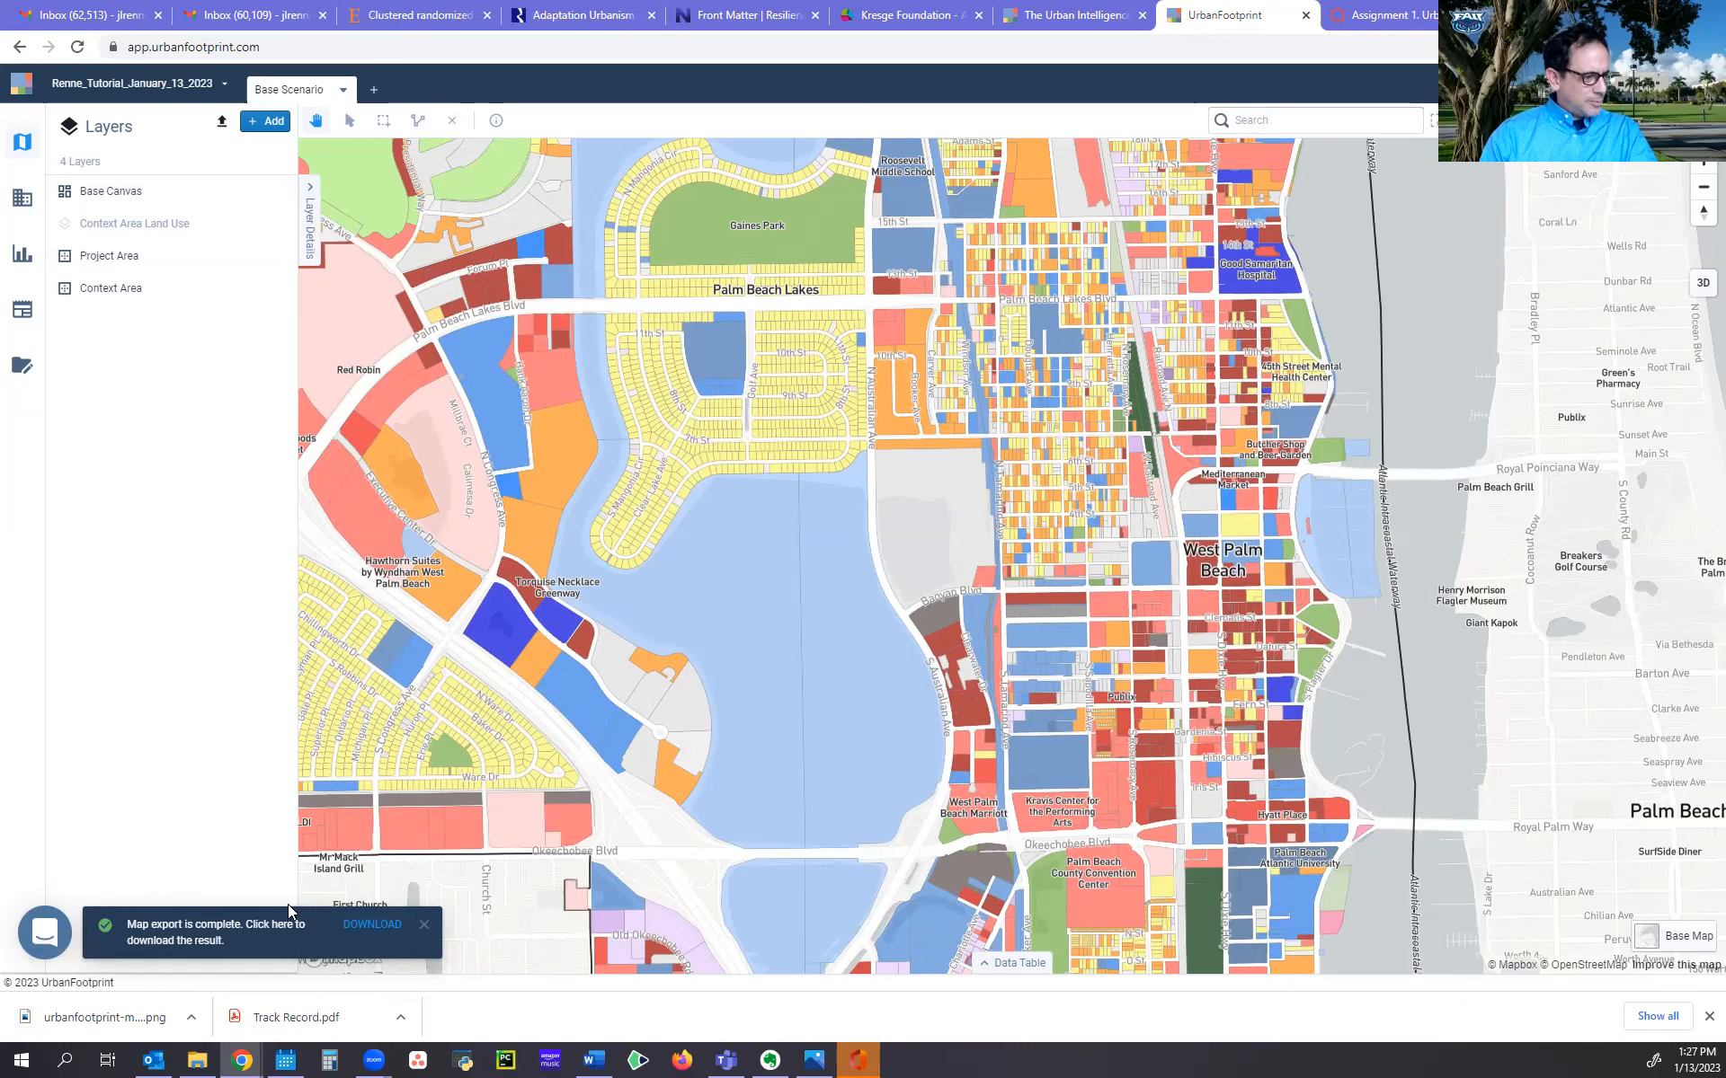
# Download the finished map layout, view its PNG in a maximized image viewer, and return to the UrbanFootprint browser window
pyautogui.click(388, 931)
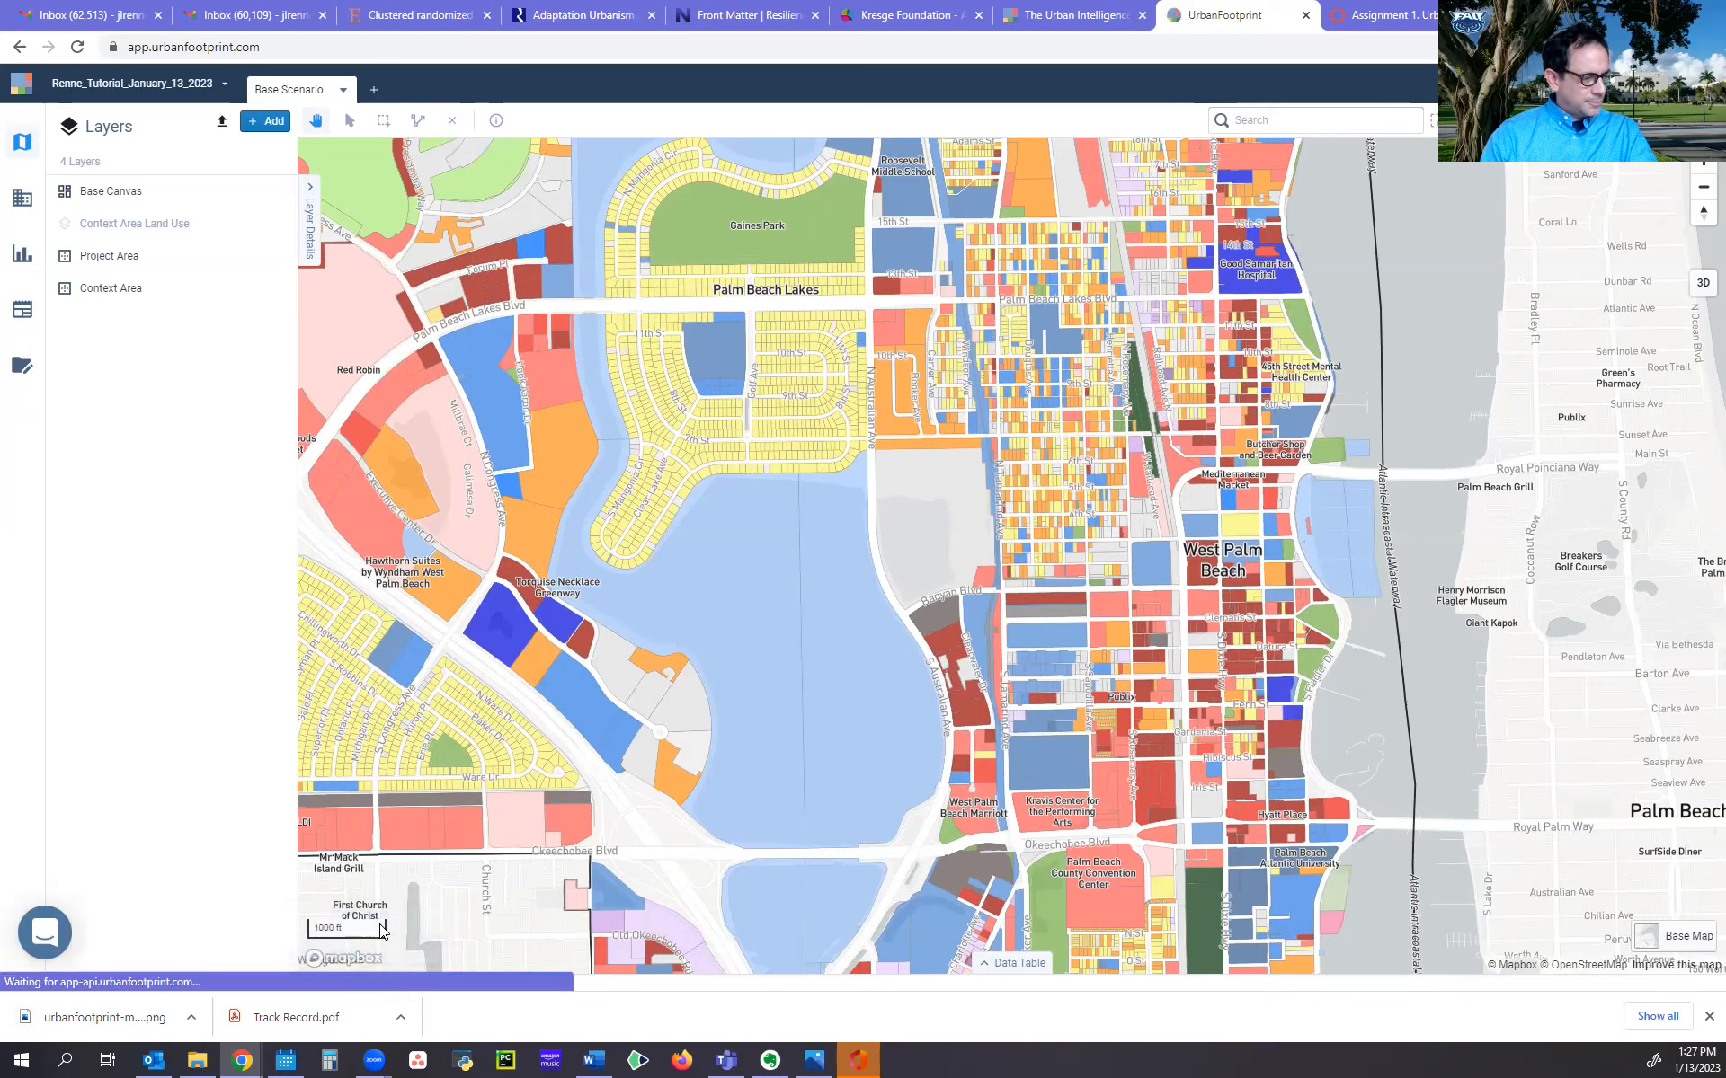
pyautogui.click(191, 1017)
pyautogui.click(221, 902)
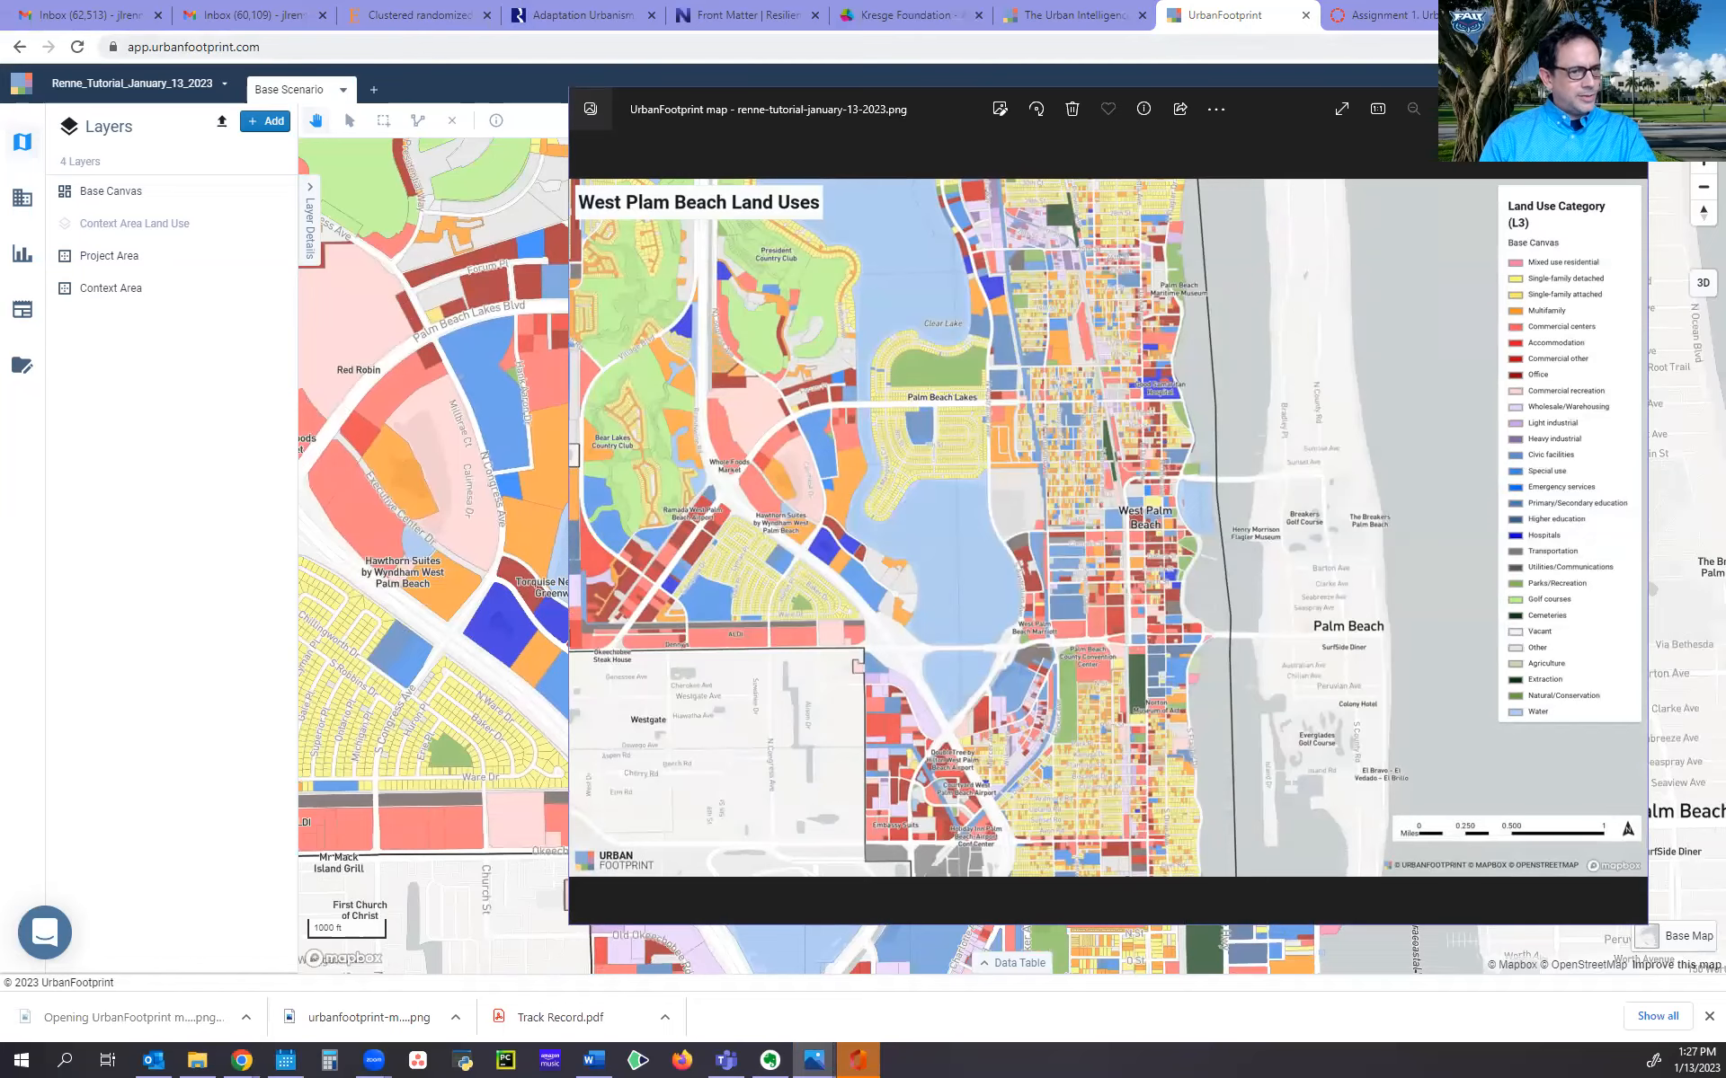
pyautogui.click(1585, 106)
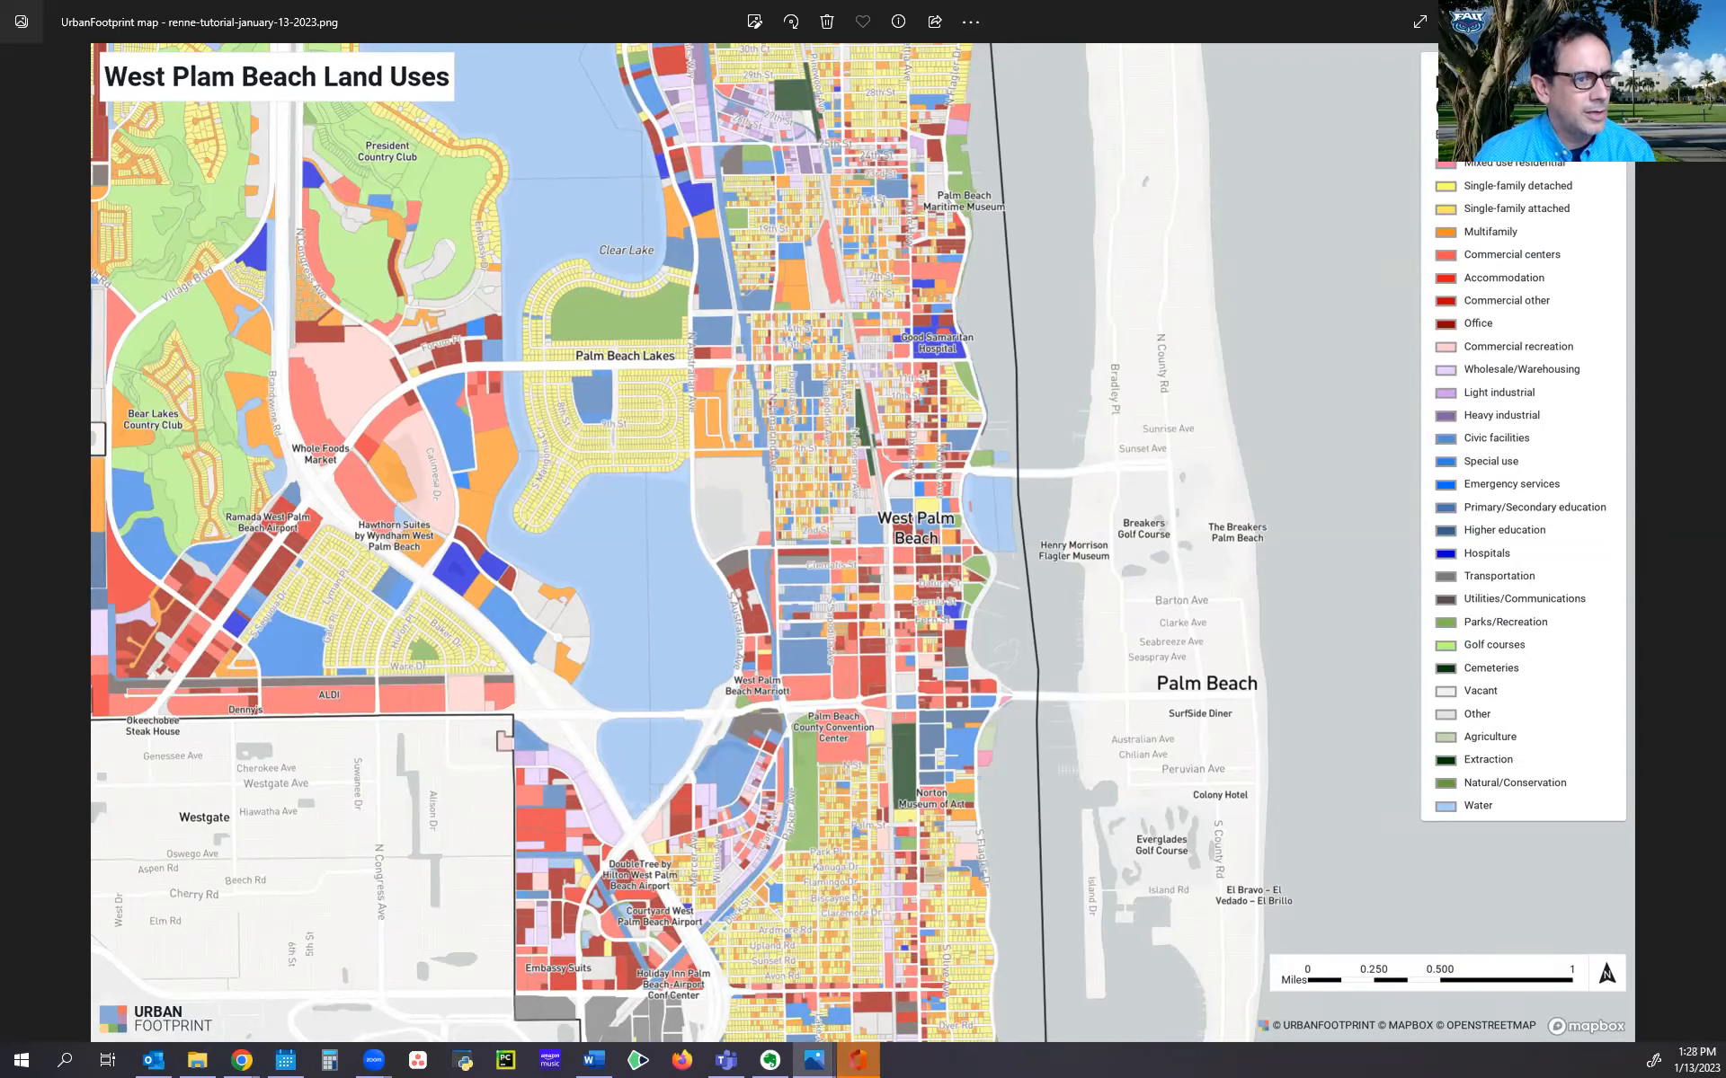
pyautogui.hotkey('alt', 'Tab')
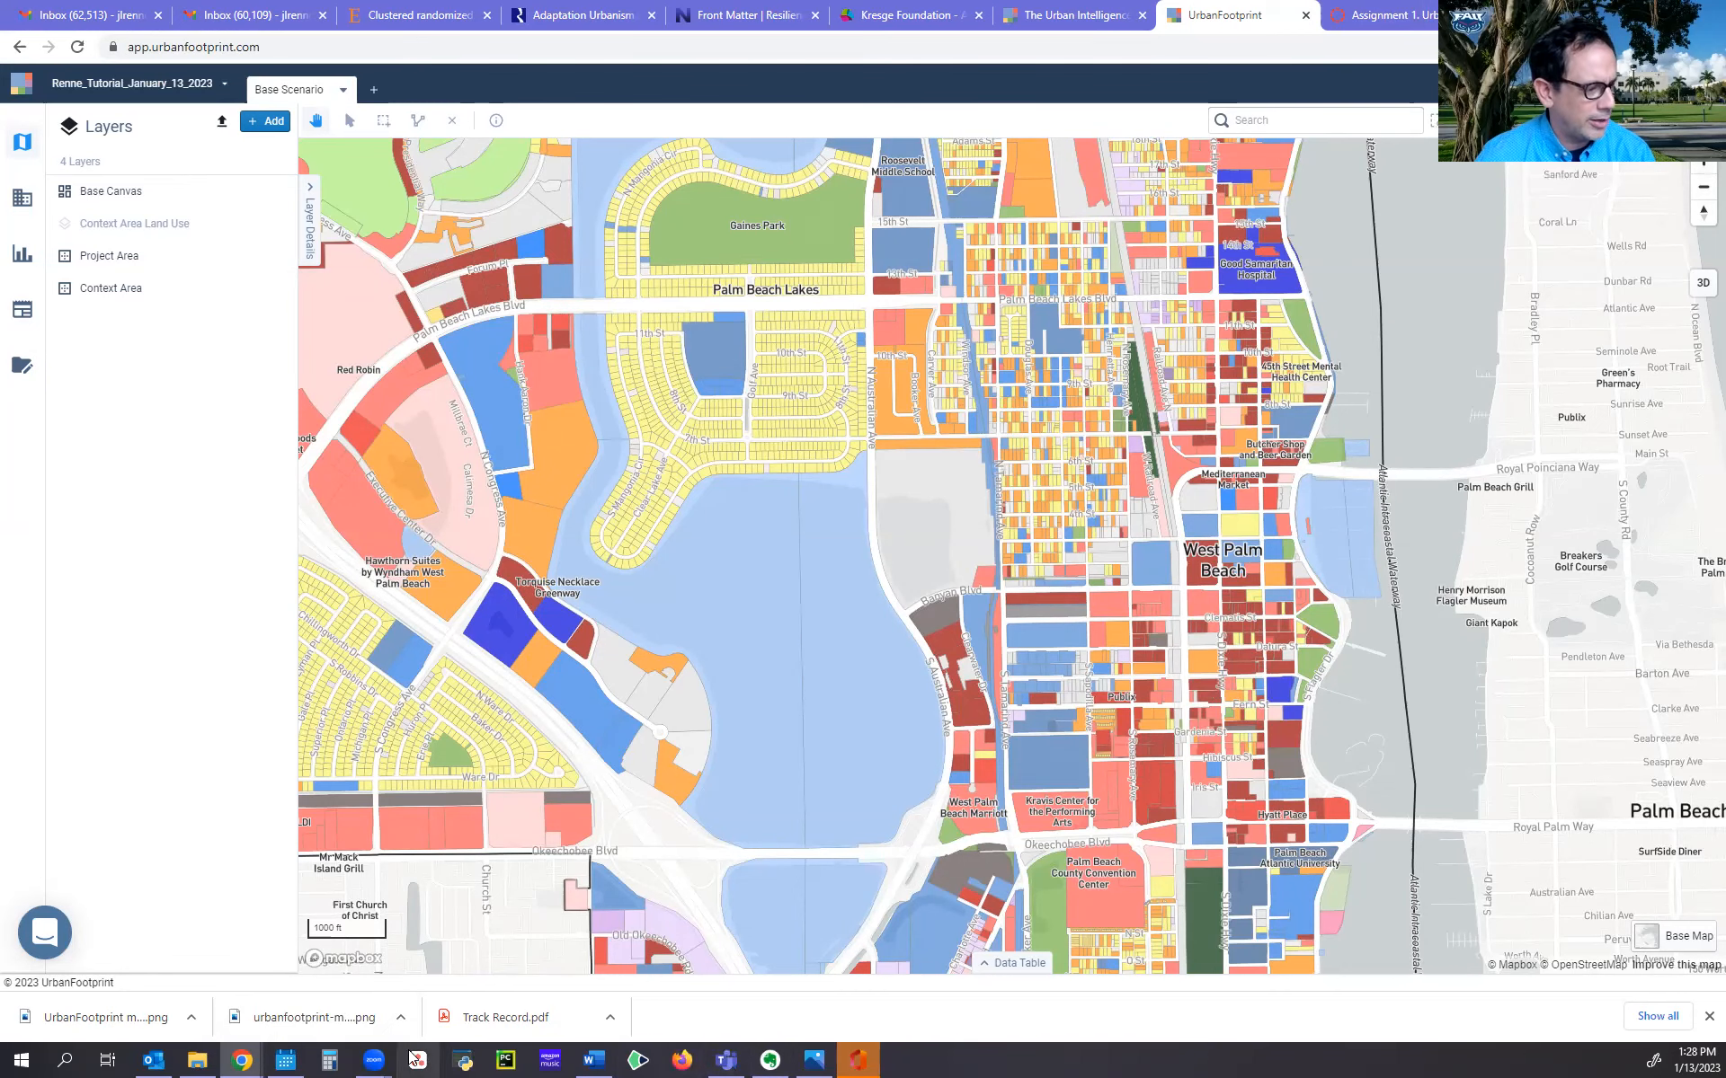
# Open the downloaded quick snapshot PNG to check it, and return to the UrbanFootprint map
pyautogui.click(401, 1019)
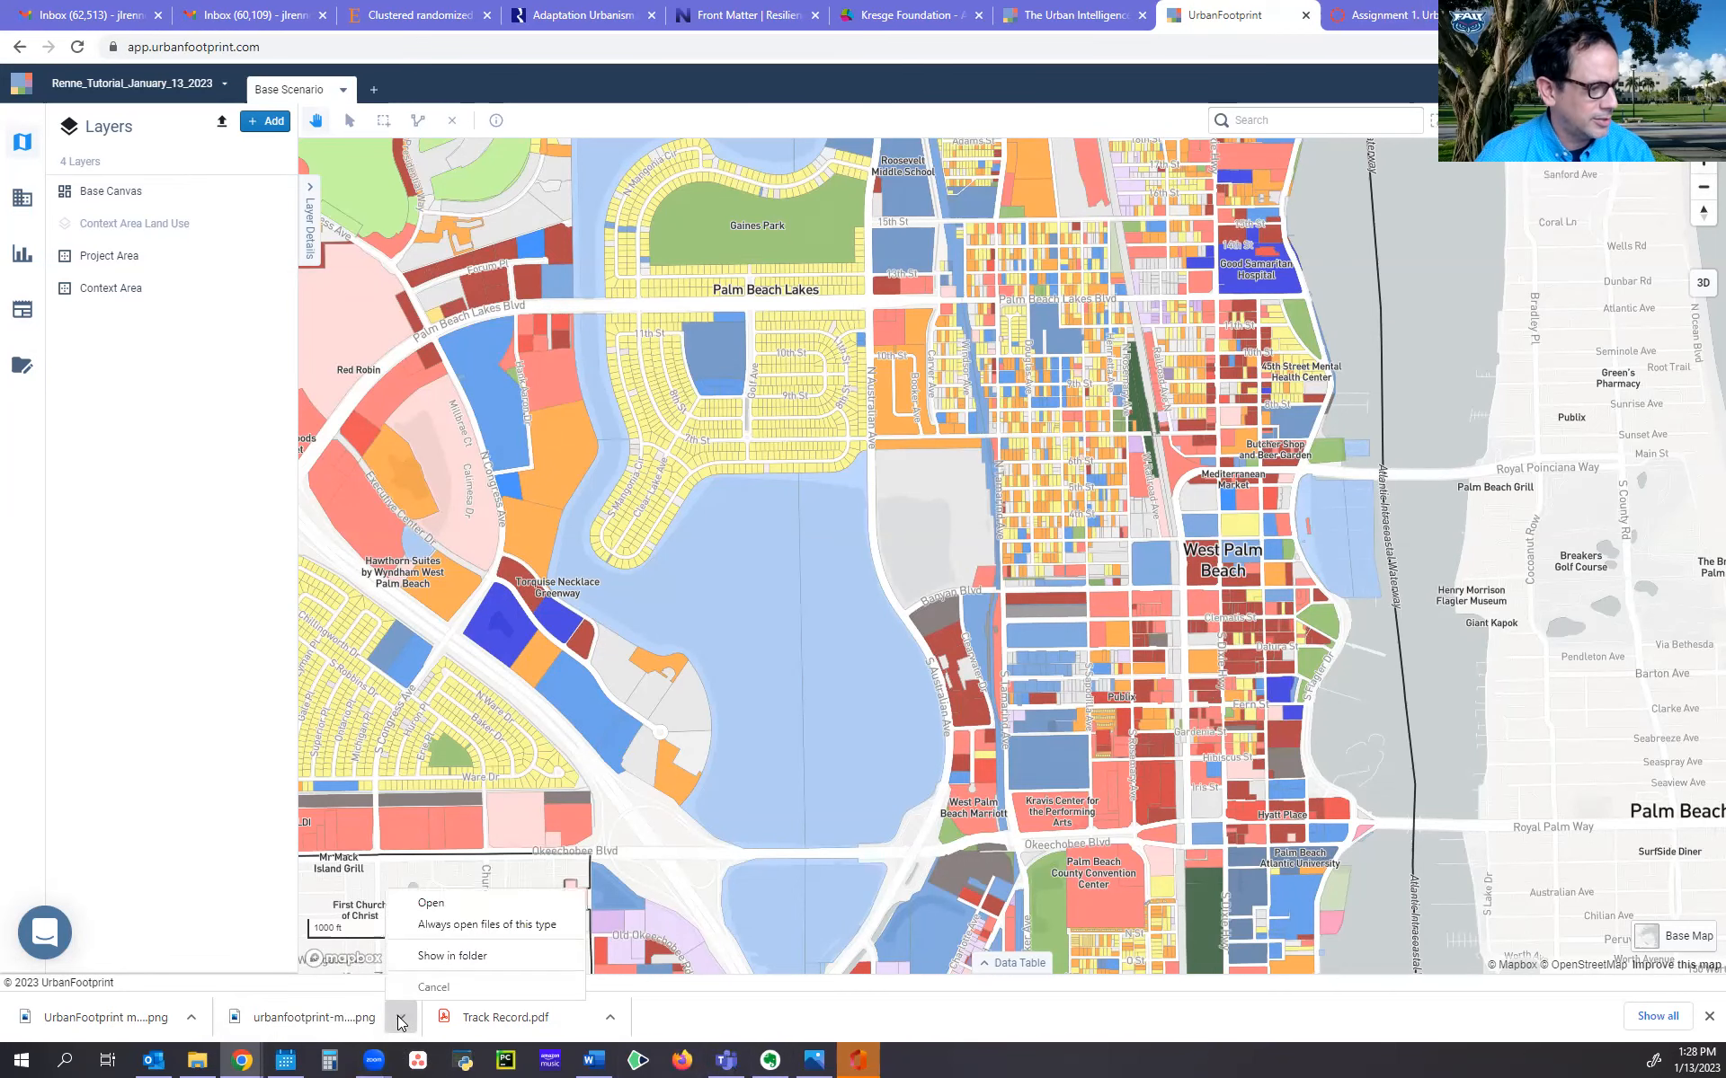
pyautogui.click(434, 904)
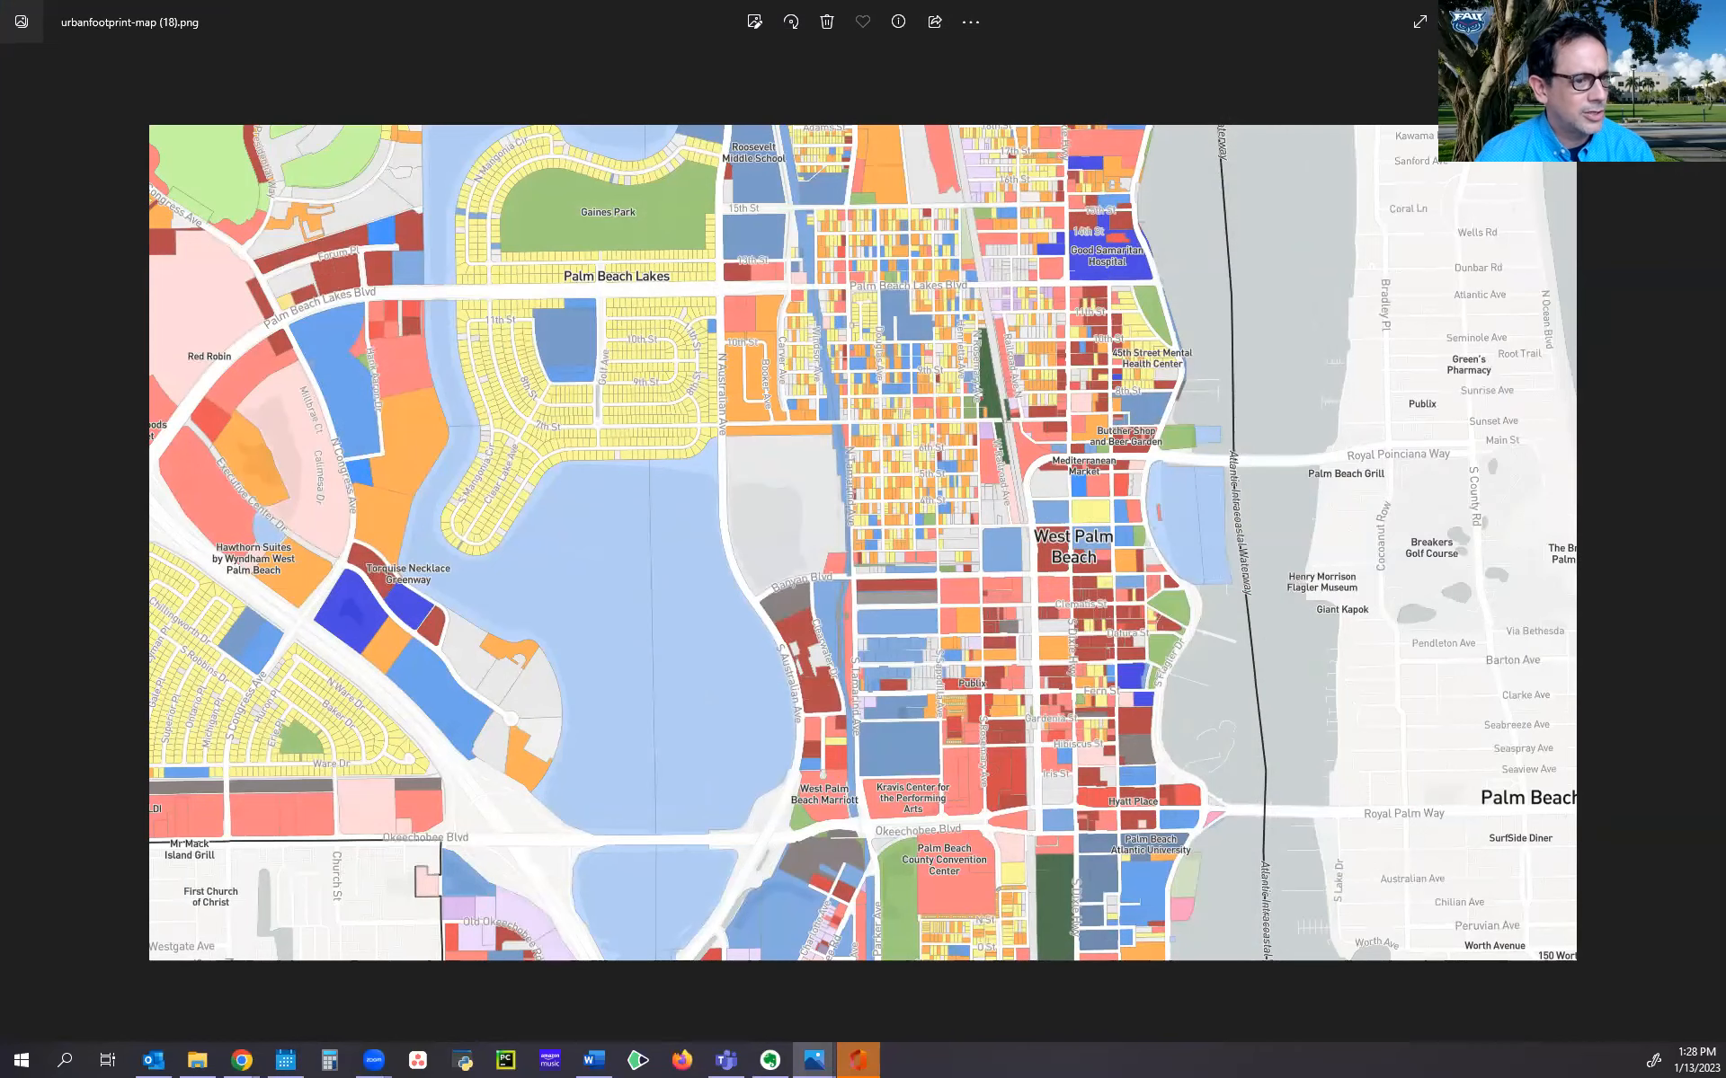
pyautogui.hotkey('alt', 'Tab')
# Change the base map to Satellite for a close view of the blocks around the Palm Beach County Courthouse
pyautogui.scroll(5, 1186, 550)
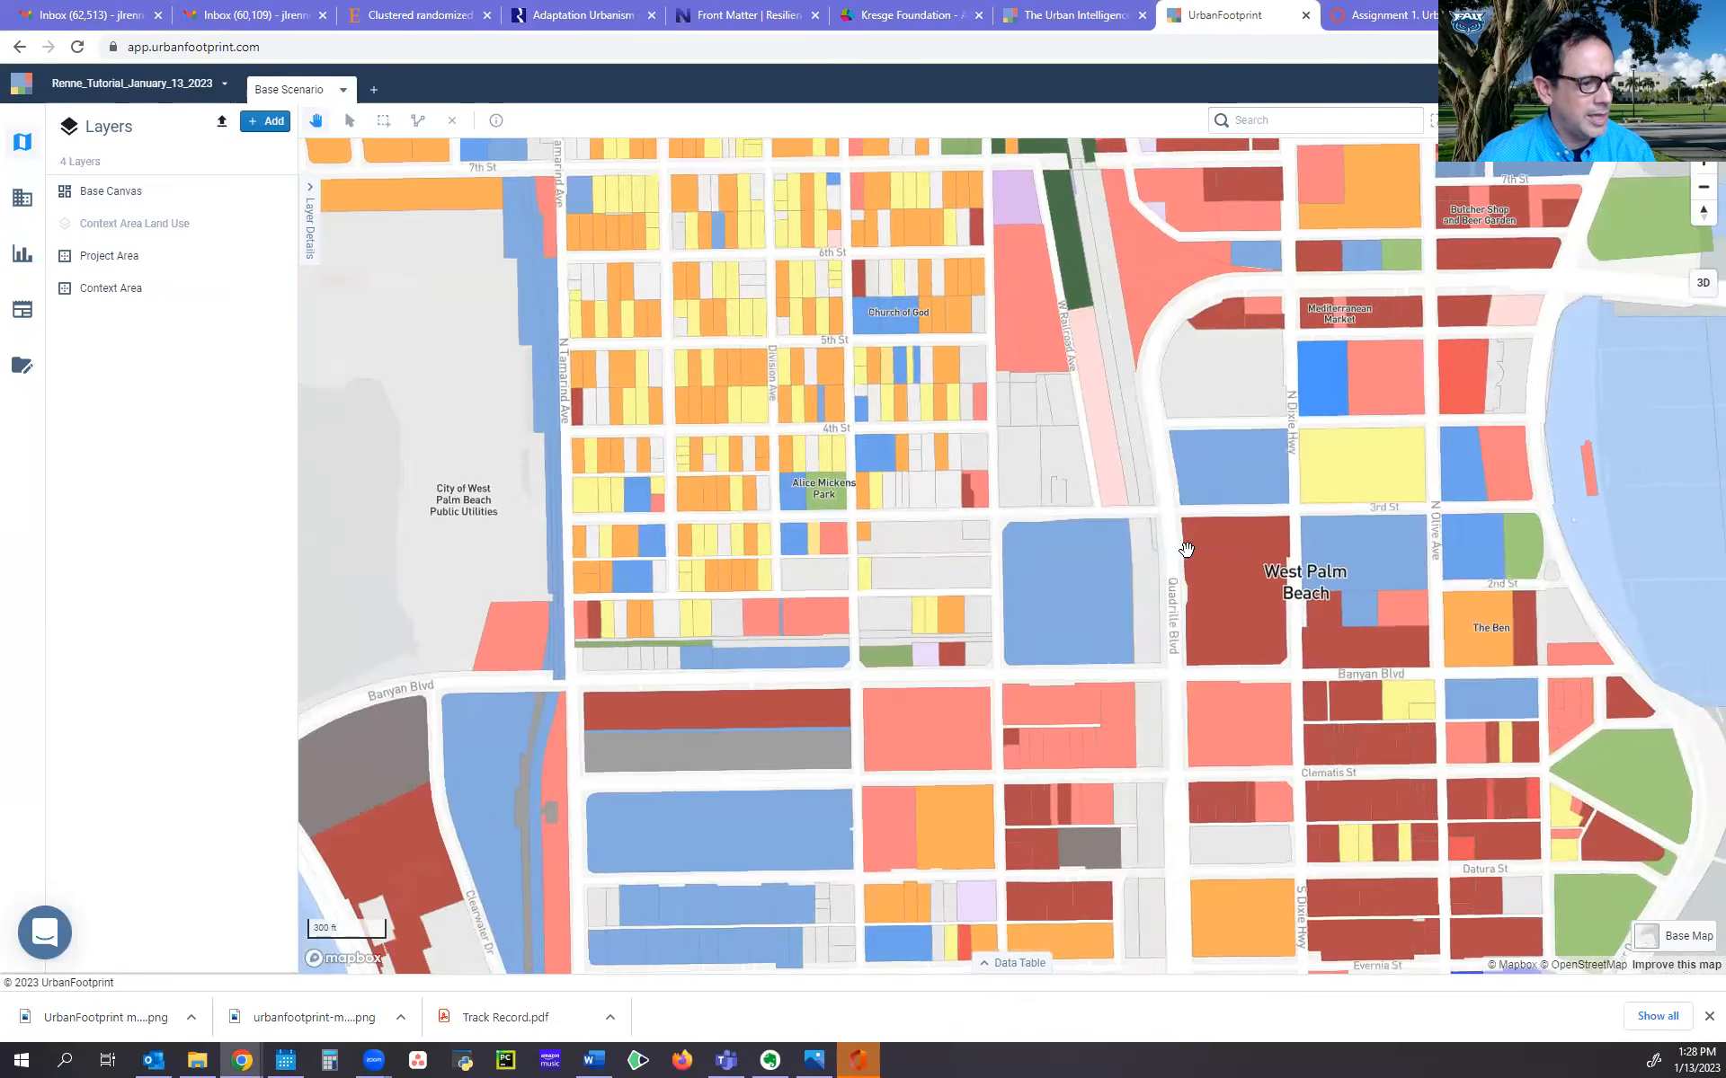
pyautogui.scroll(5, 1186, 550)
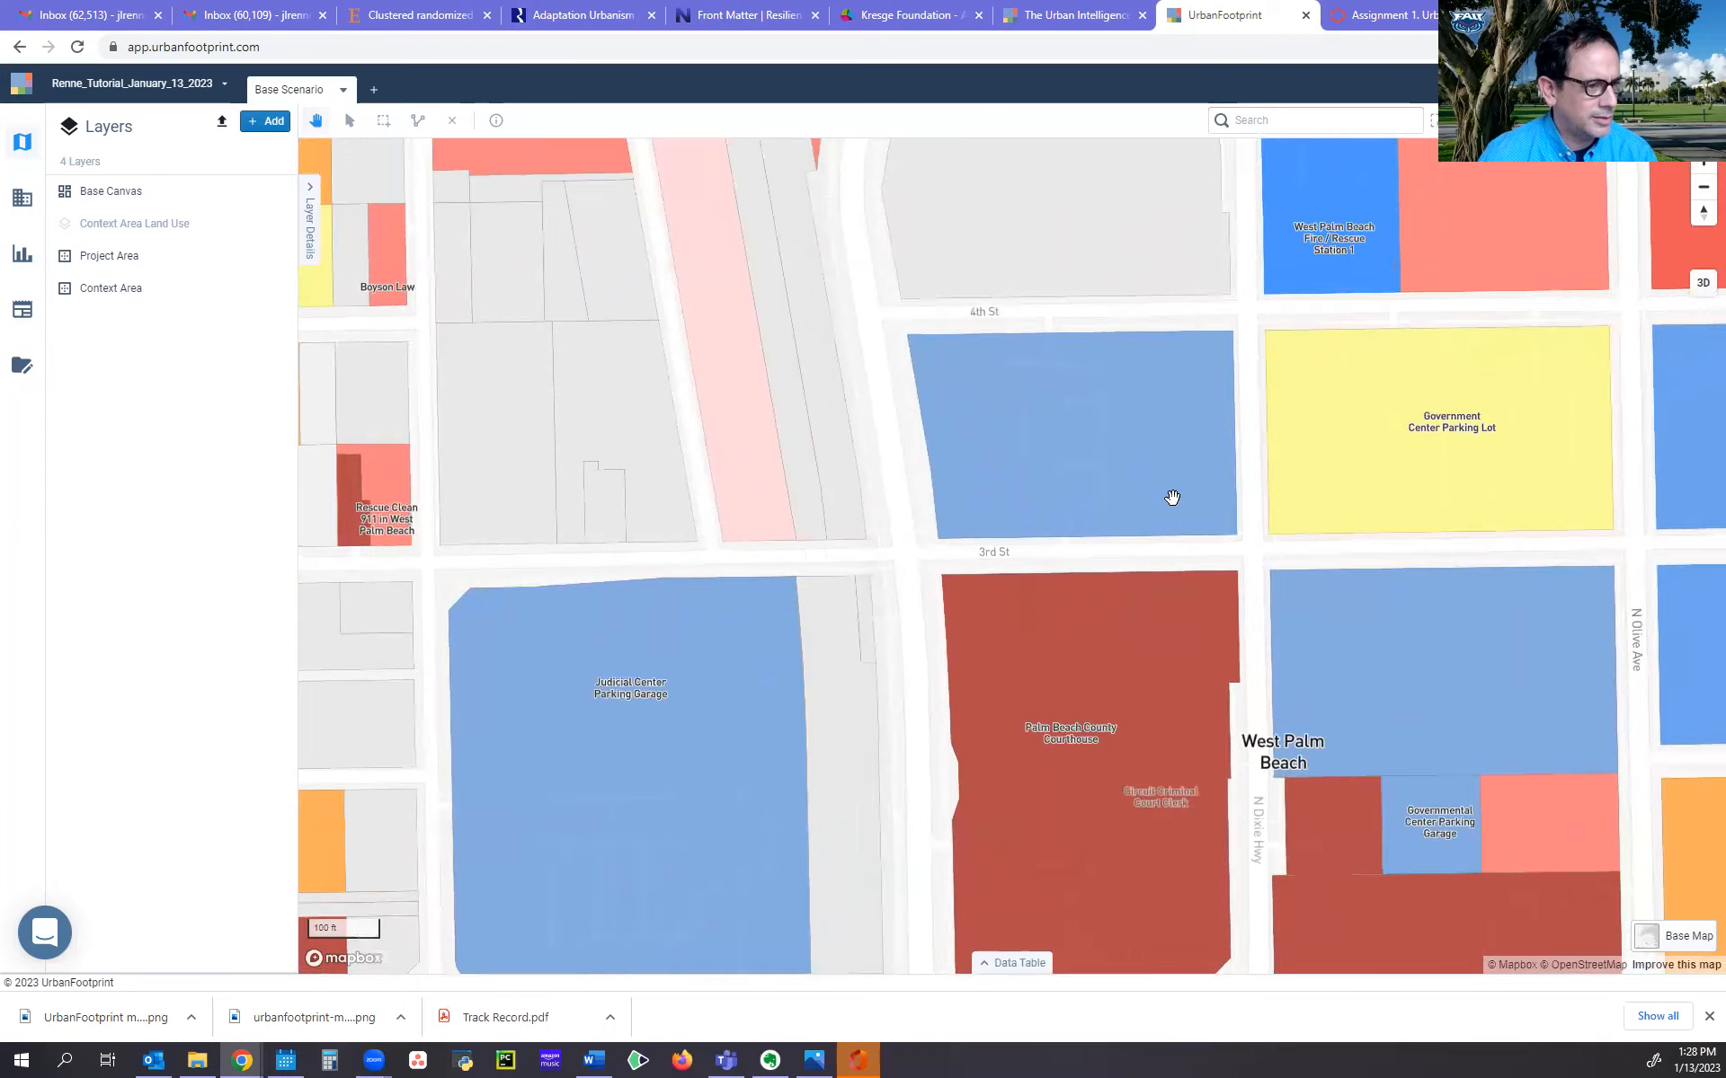
pyautogui.moveTo(1155, 481); pyautogui.dragTo(1141, 435)
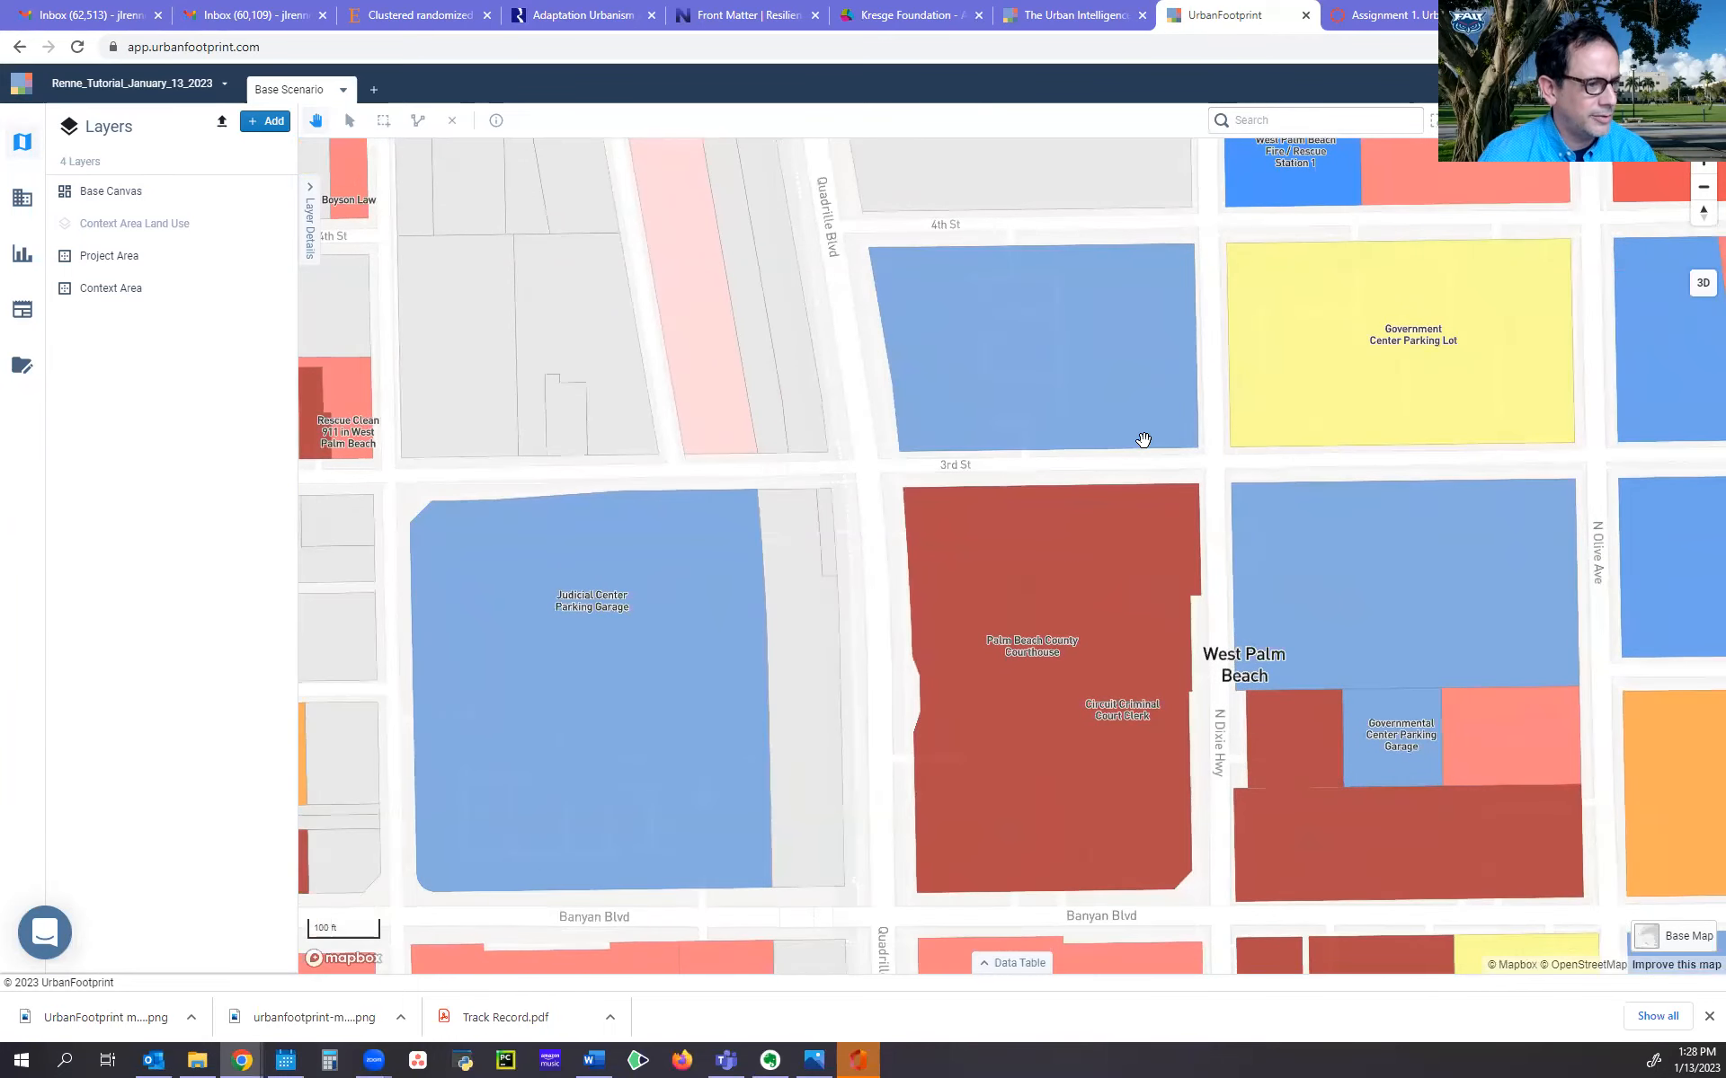
pyautogui.click(1670, 943)
pyautogui.click(1553, 742)
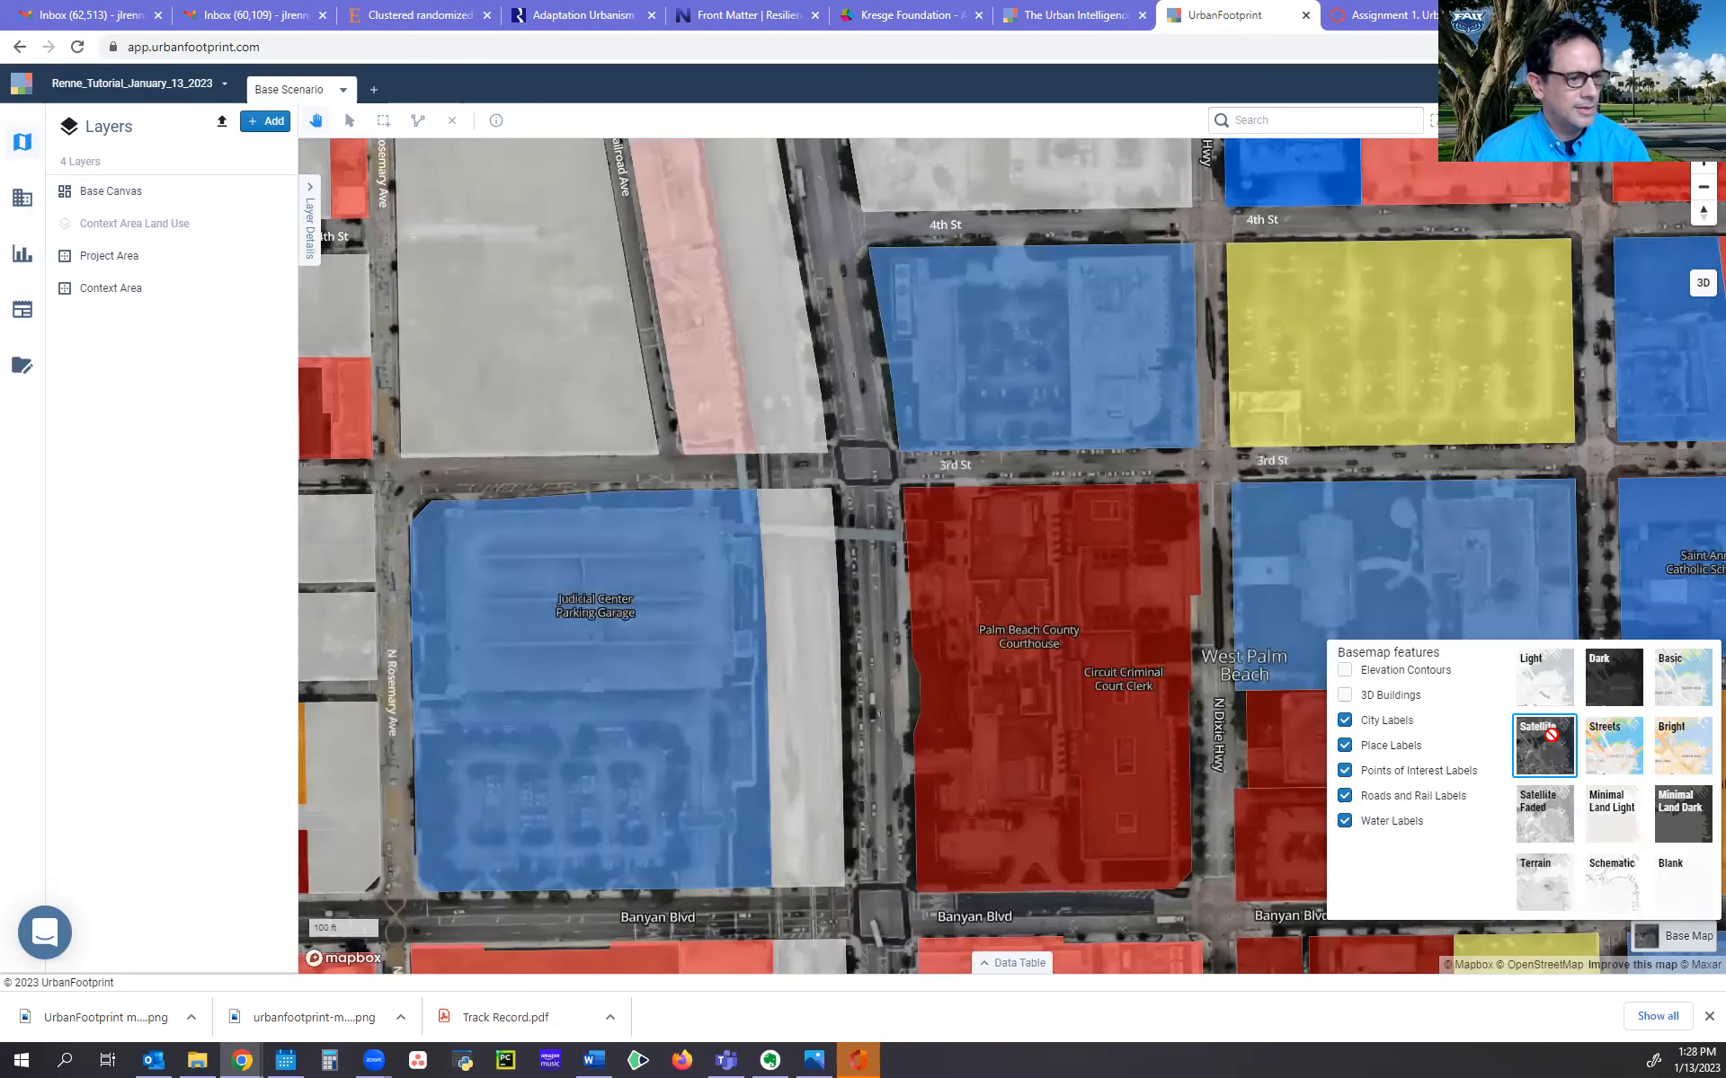
# Export a quick snapshot of the satellite view around the courthouse, open the PNG to check it, and close it
pyautogui.click(1498, 575)
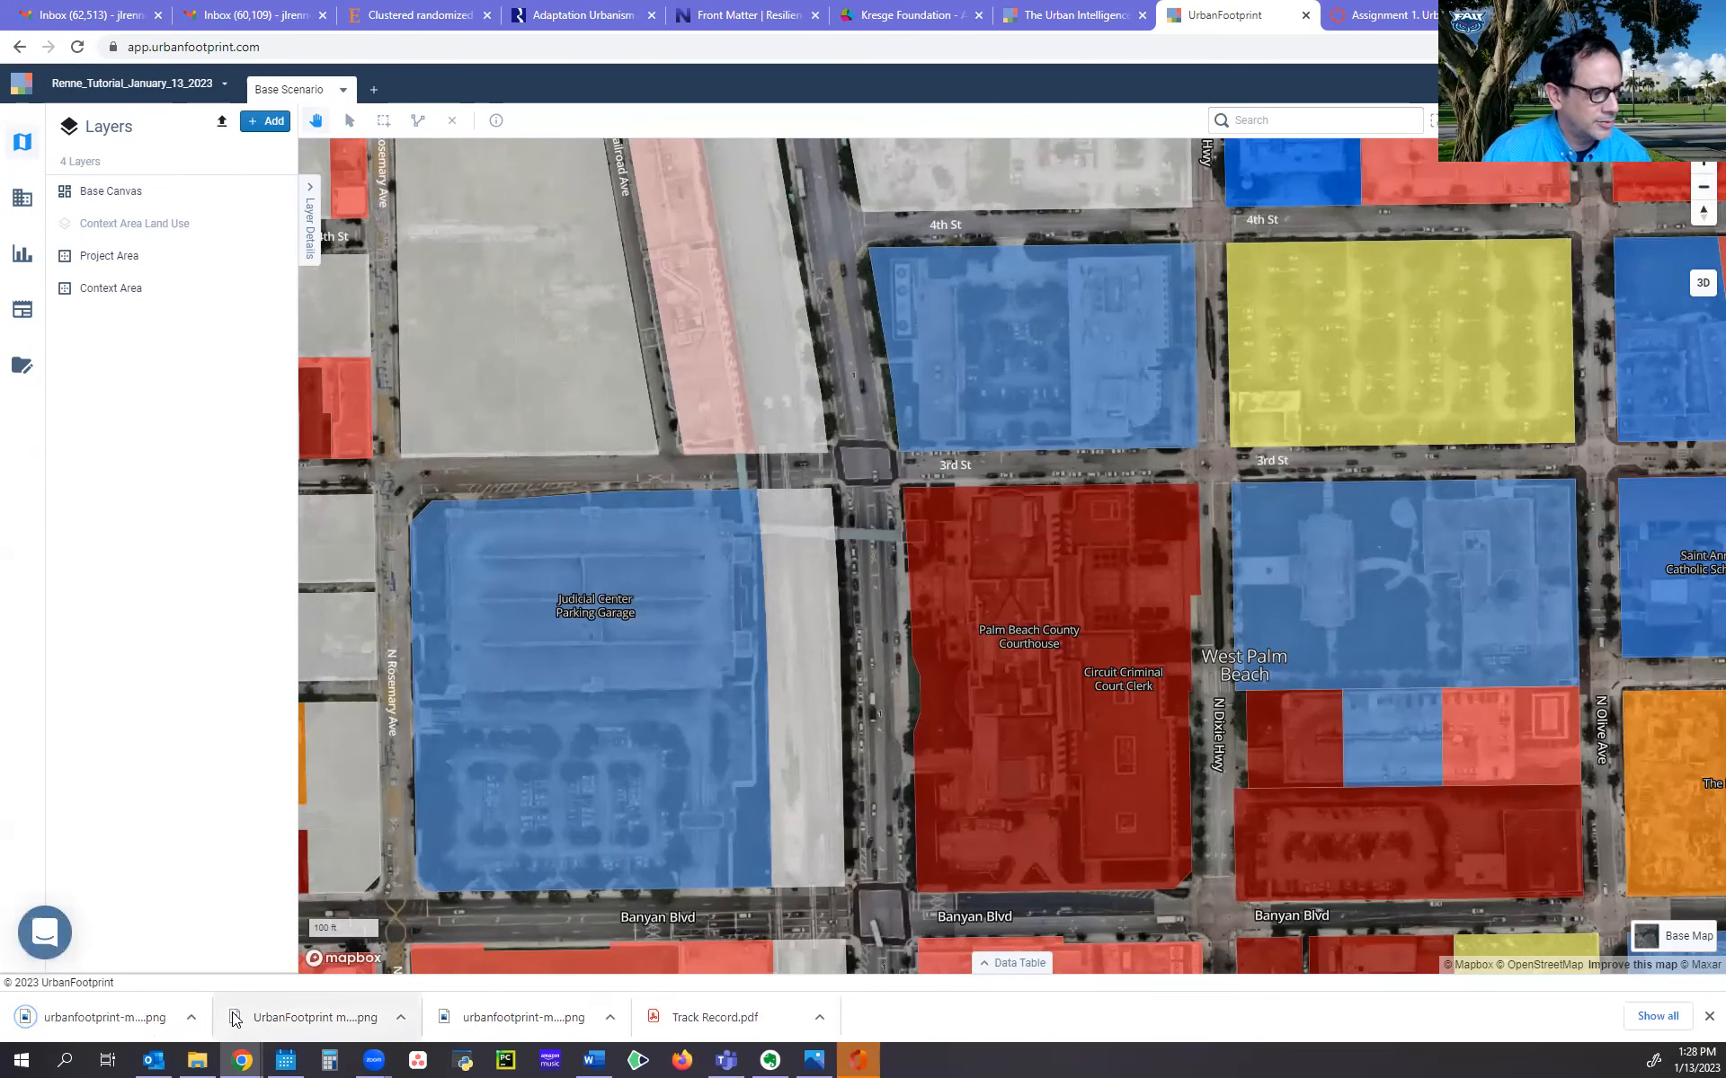
pyautogui.click(190, 1016)
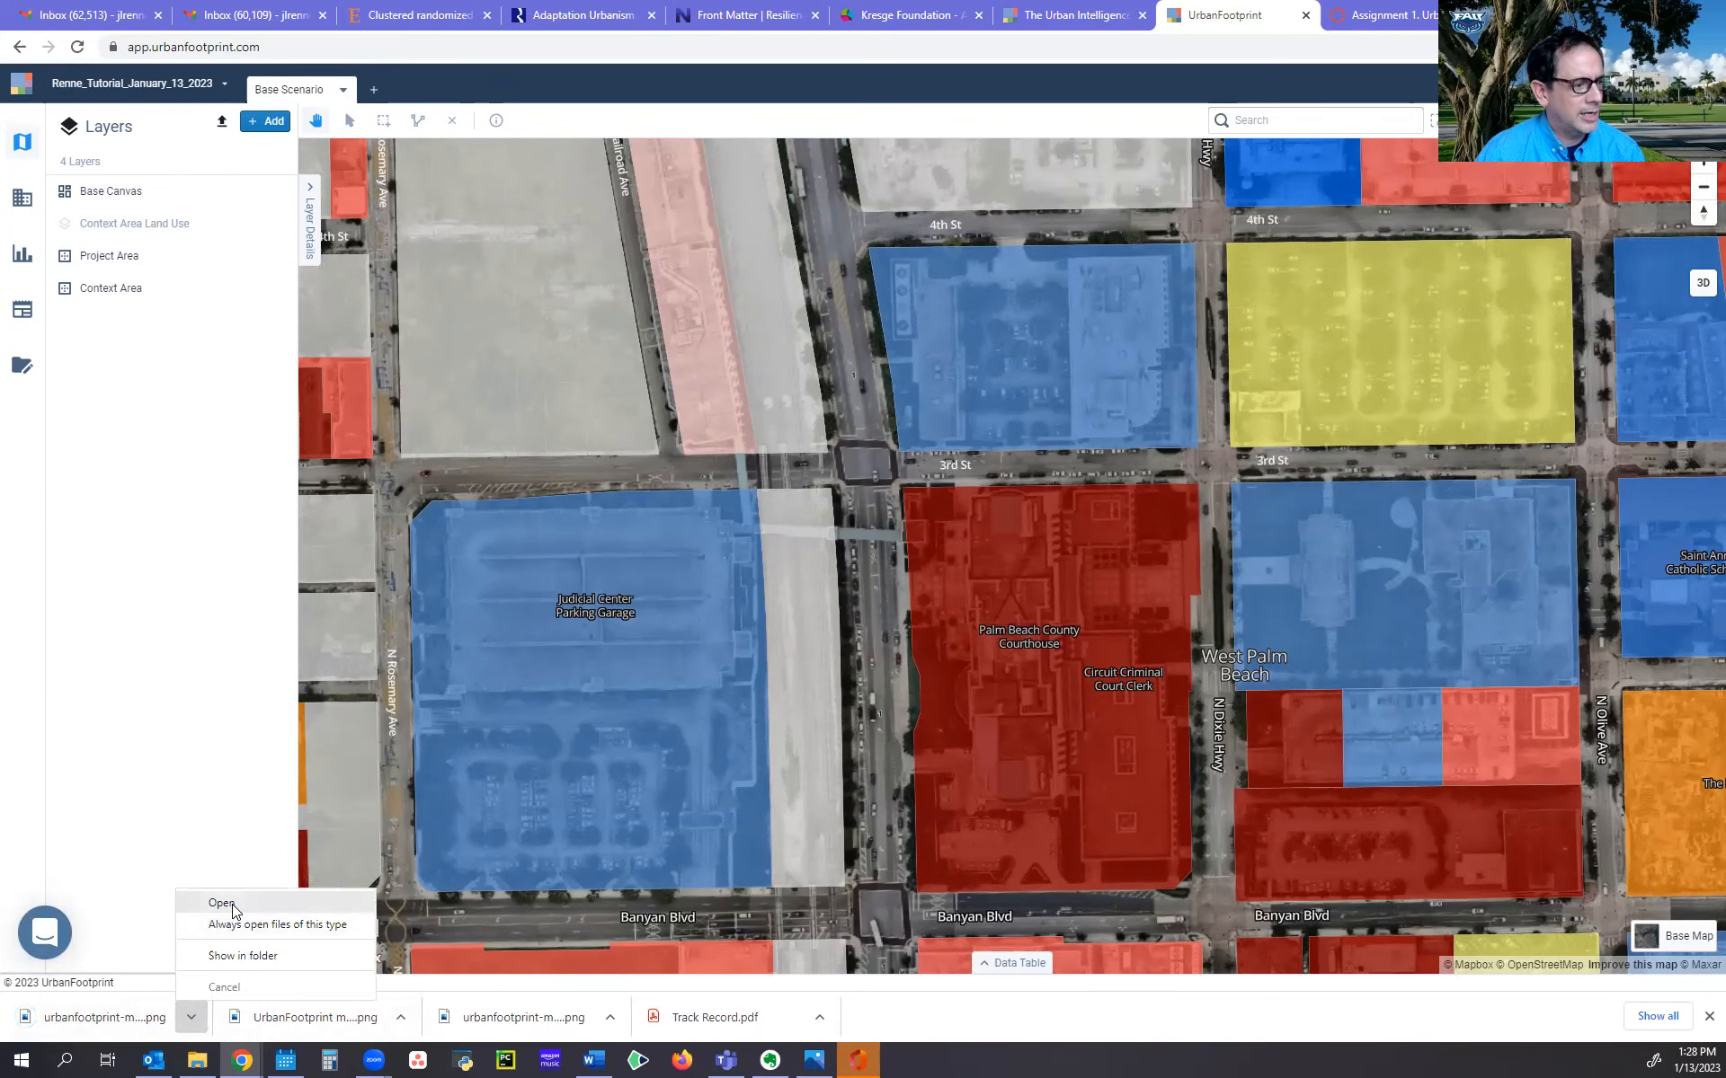
pyautogui.click(223, 903)
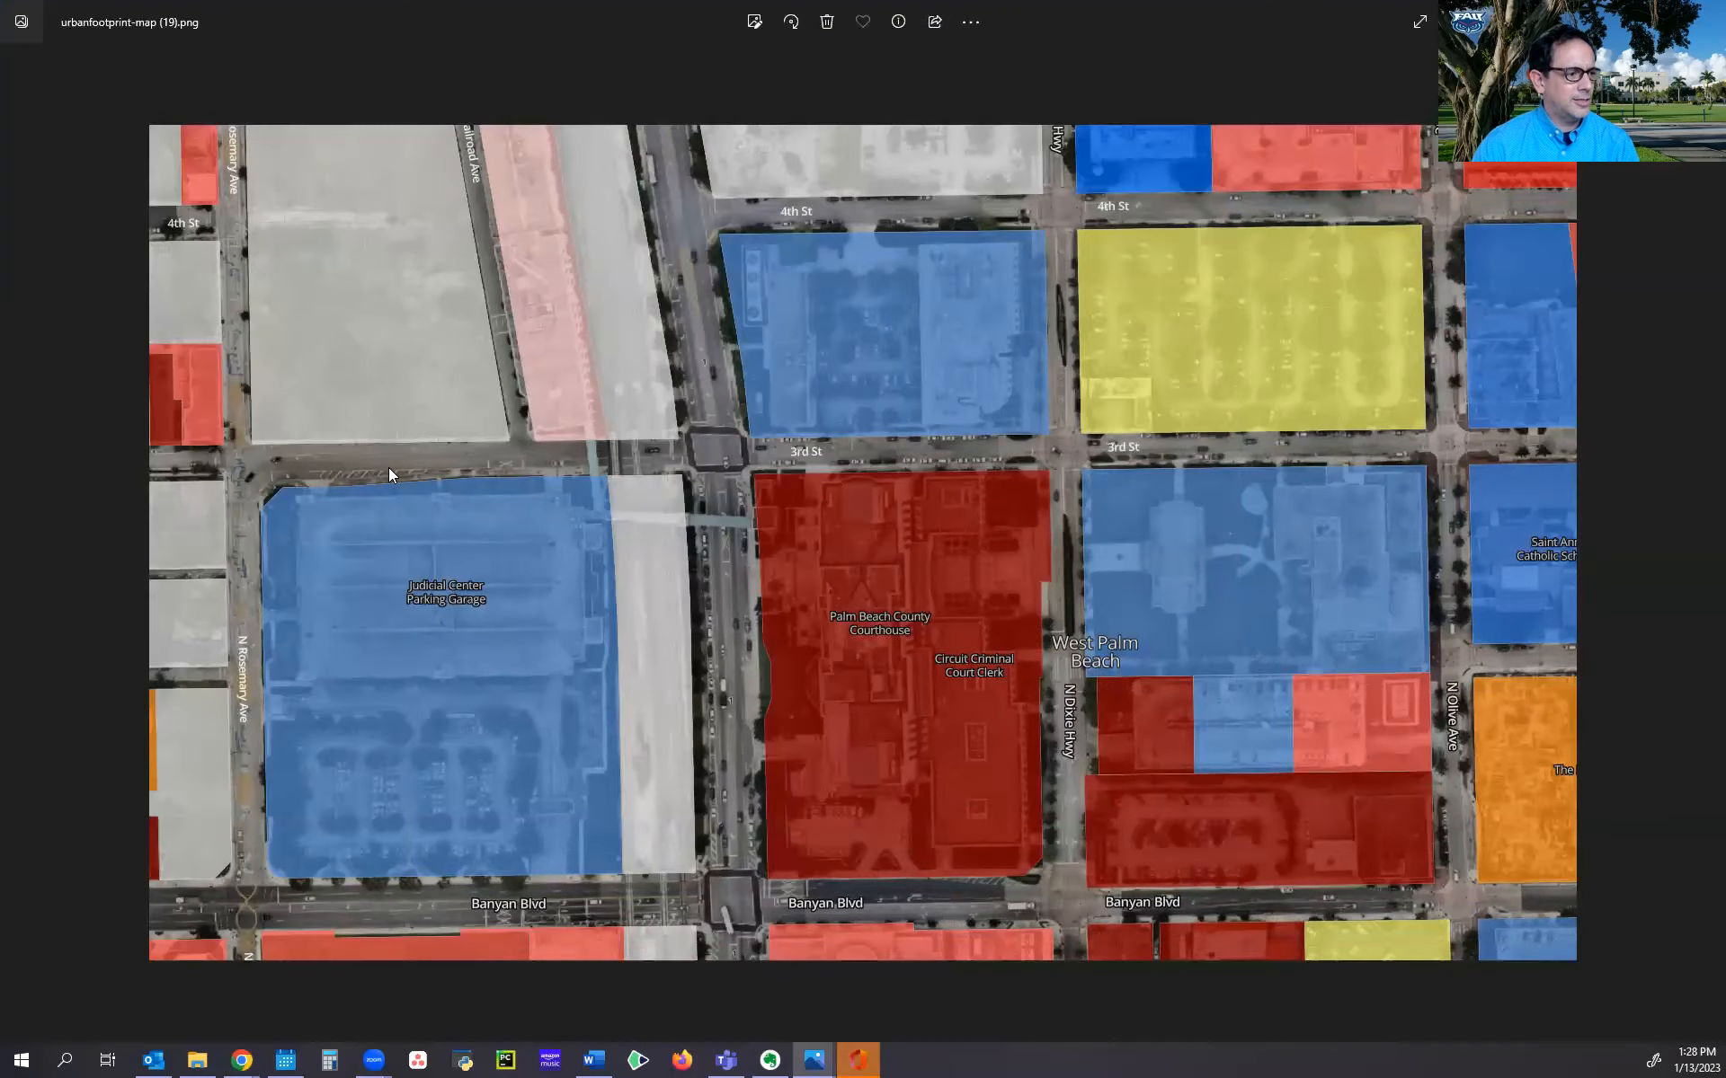
pyautogui.click(1704, 14)
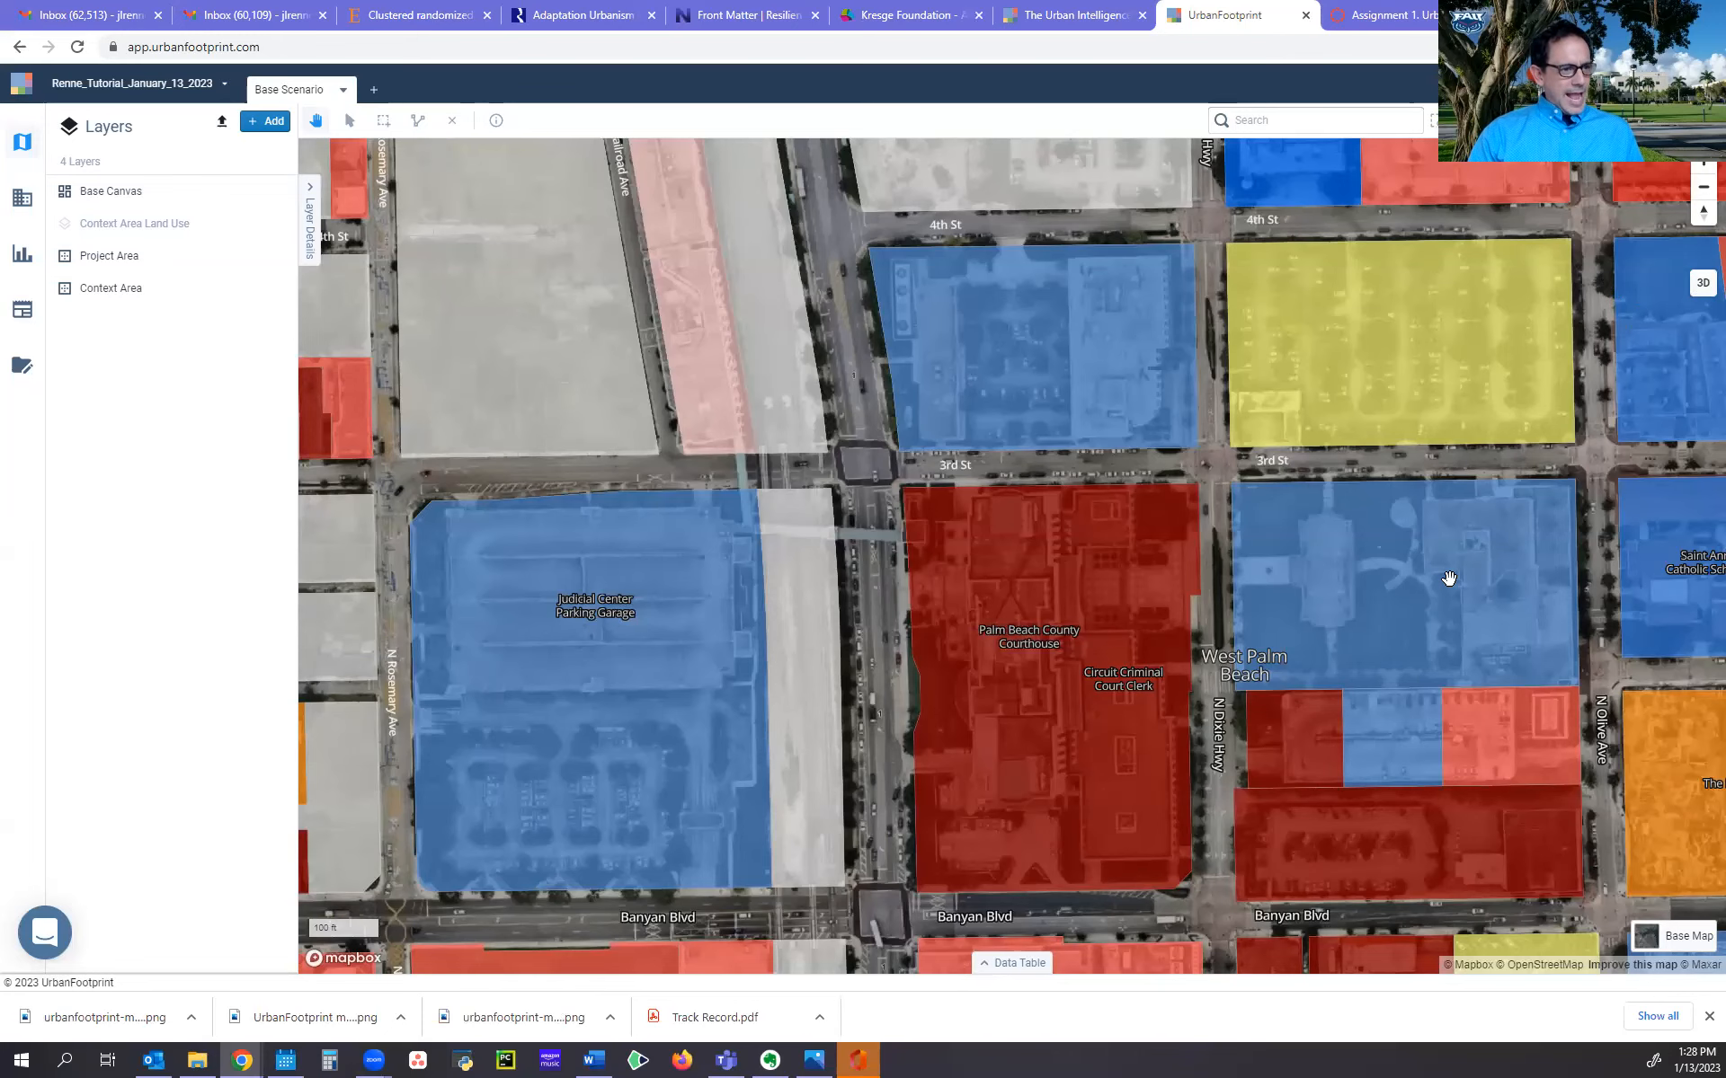
# Show the land uses over satellite imagery across a wider part of downtown West Palm Beach
pyautogui.scroll(-3, 1449, 578)
pyautogui.scroll(-3, 1448, 578)
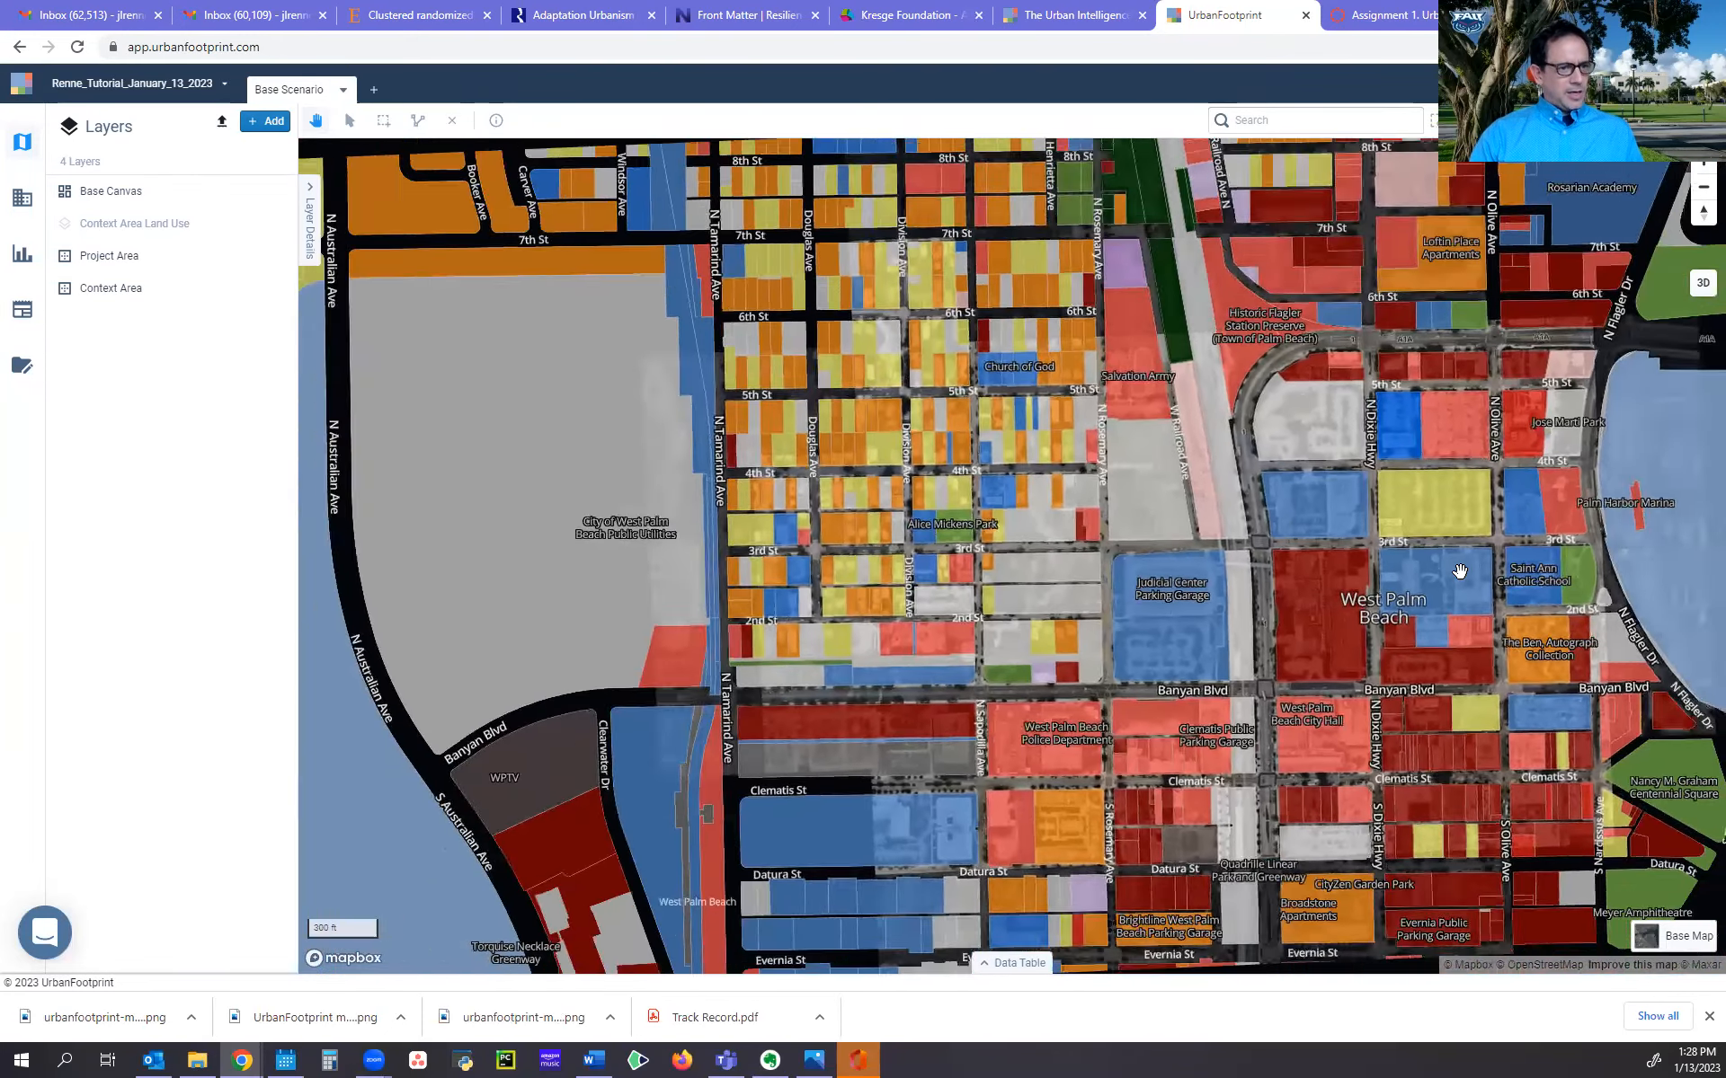